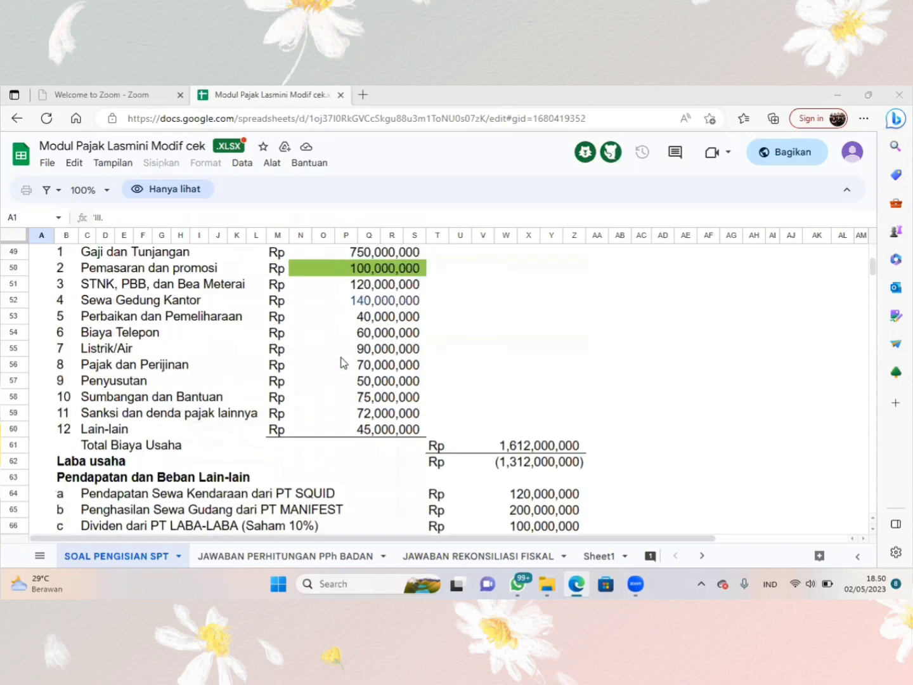
{"action": "scroll", "coordinate": [343, 362], "scroll_direction": "down", "scroll_amount": 4}
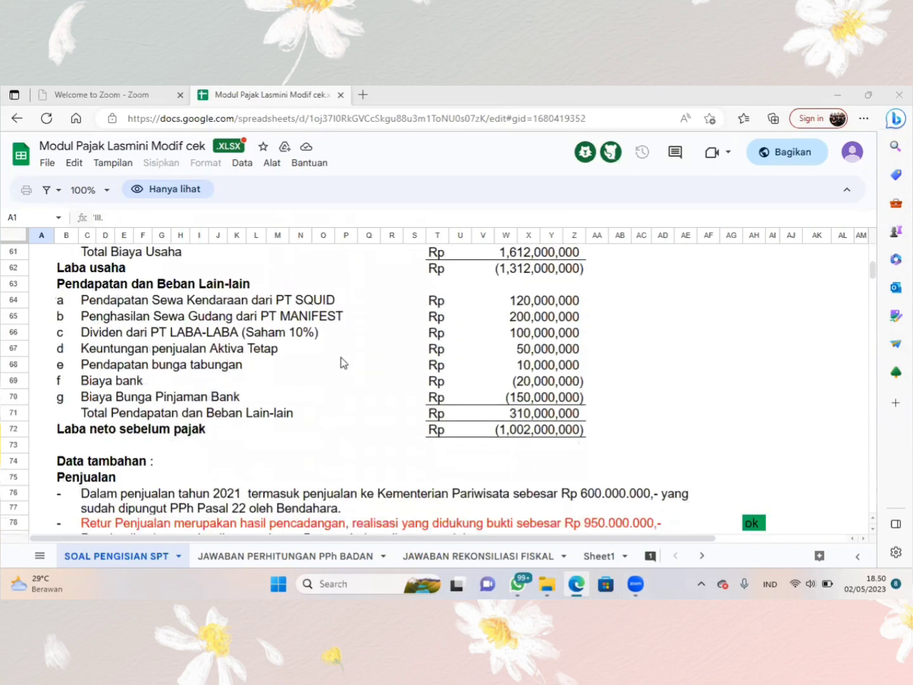
{"action": "scroll", "coordinate": [343, 362], "scroll_direction": "up", "scroll_amount": 15}
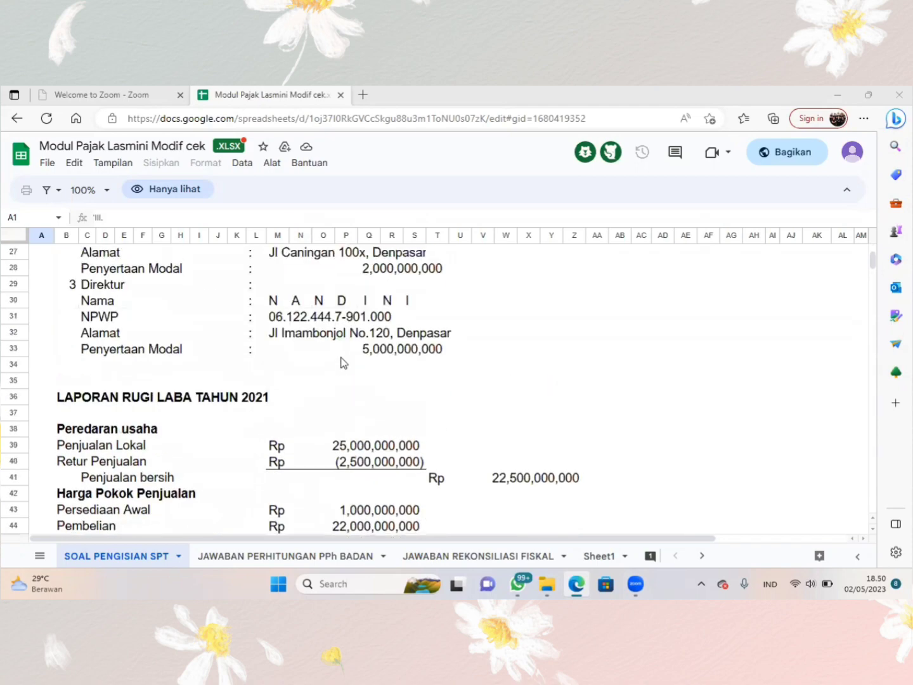
{"action": "scroll", "coordinate": [342, 361], "scroll_direction": "up", "scroll_amount": 4}
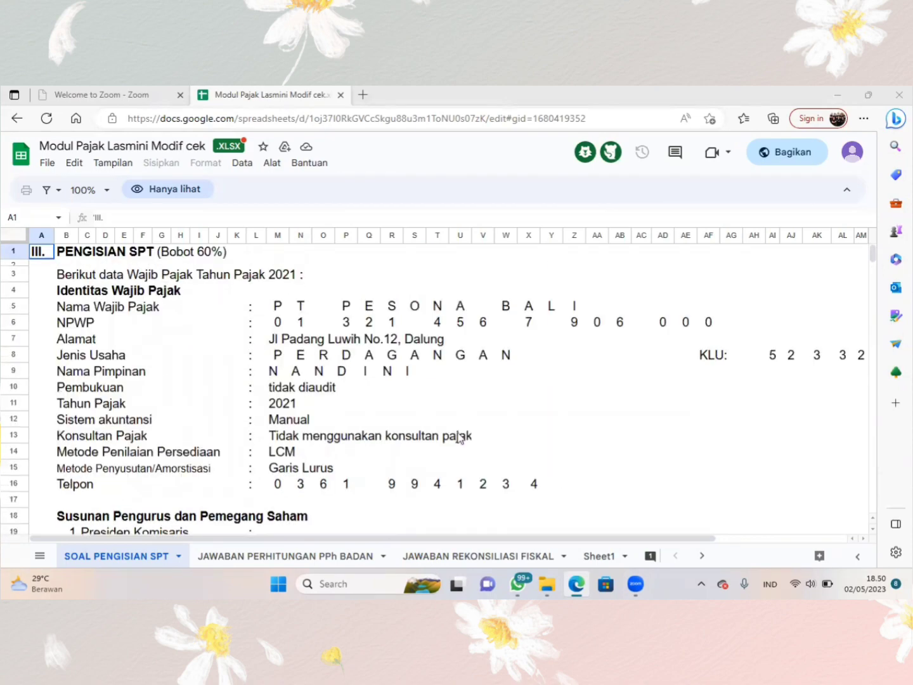
- Switch to File Explorer and launch eSPT PPh 1771 v1.0 from the DJP\eSPT 1771 folder in Program Files (x86)
{"action": "left_click", "coordinate": [547, 584]}
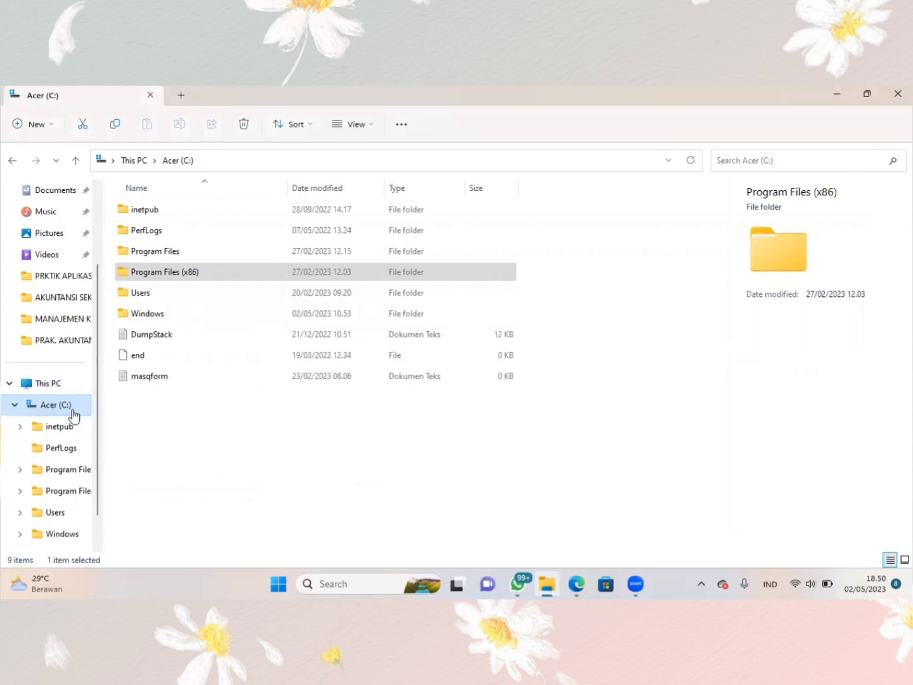
{"action": "left_click", "coordinate": [213, 277]}
{"action": "double_click", "coordinate": [211, 277]}
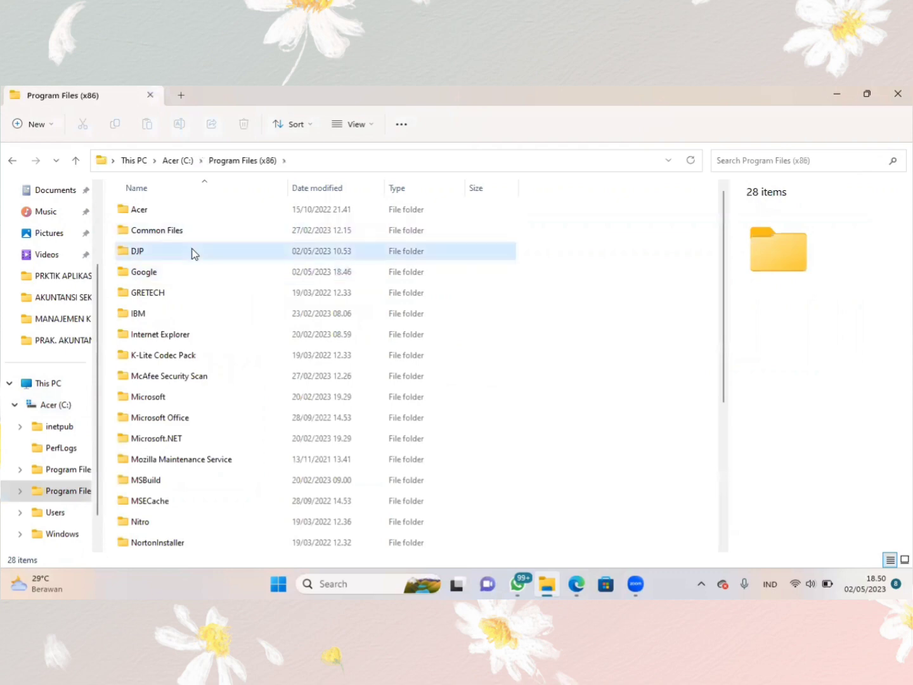
{"action": "double_click", "coordinate": [193, 253]}
{"action": "left_click", "coordinate": [174, 212]}
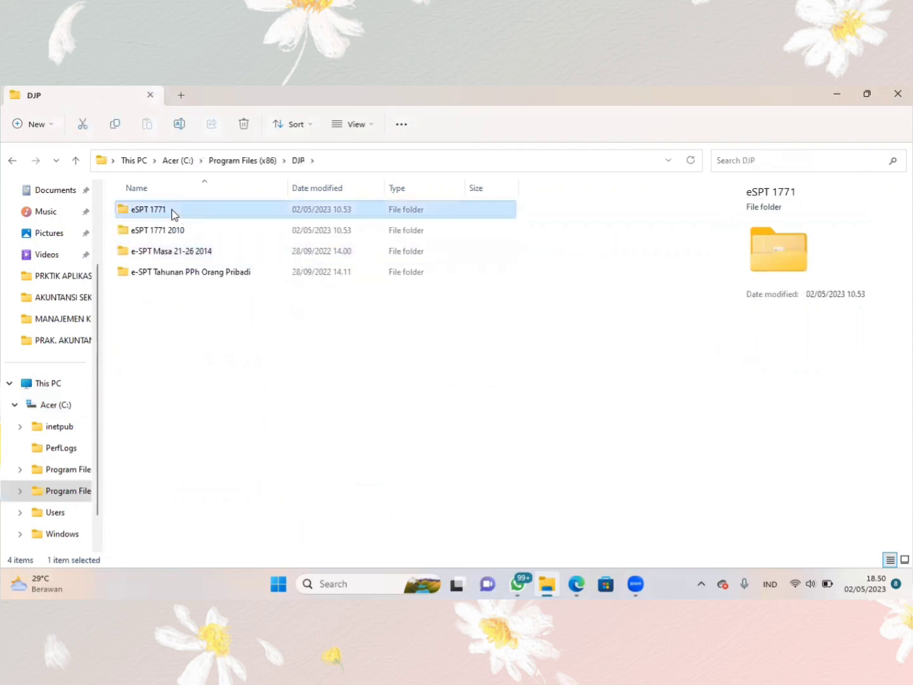
{"action": "double_click", "coordinate": [173, 213]}
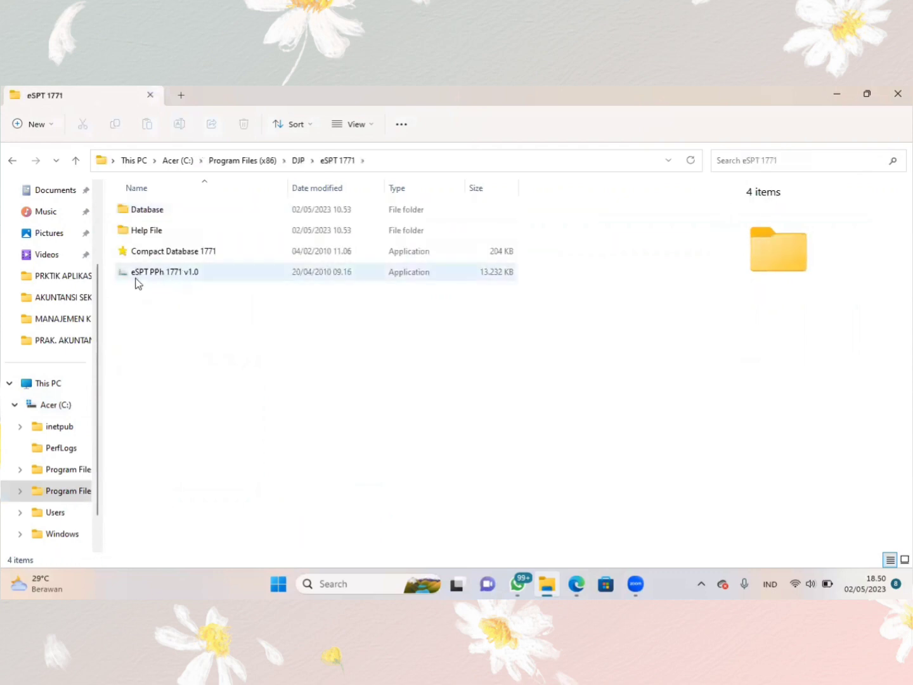
{"action": "double_click", "coordinate": [194, 276]}
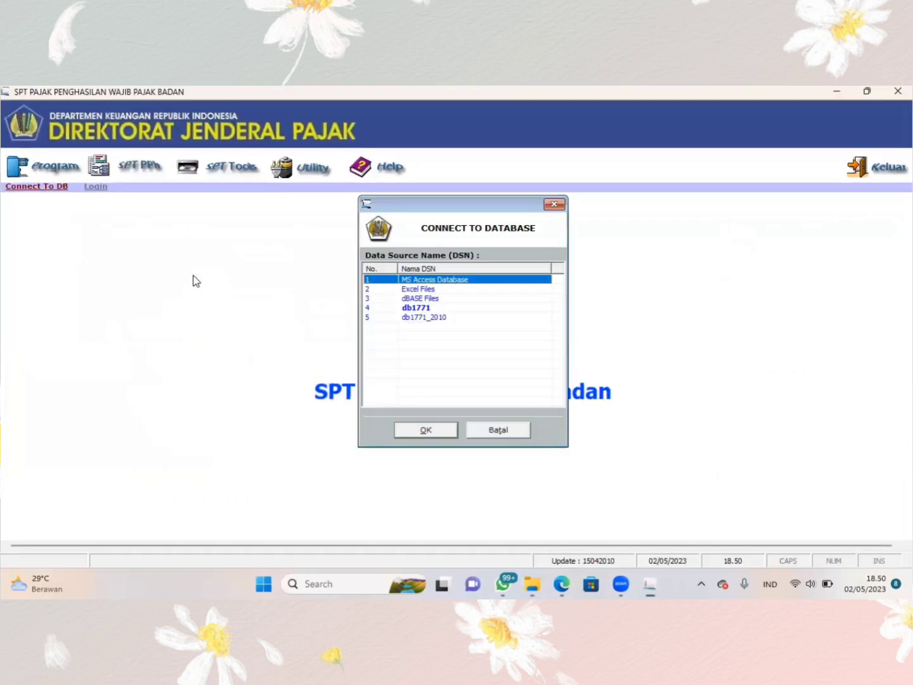
- Connect to the db1771_2010 database and log in as administrator with the account password
{"action": "double_click", "coordinate": [426, 318]}
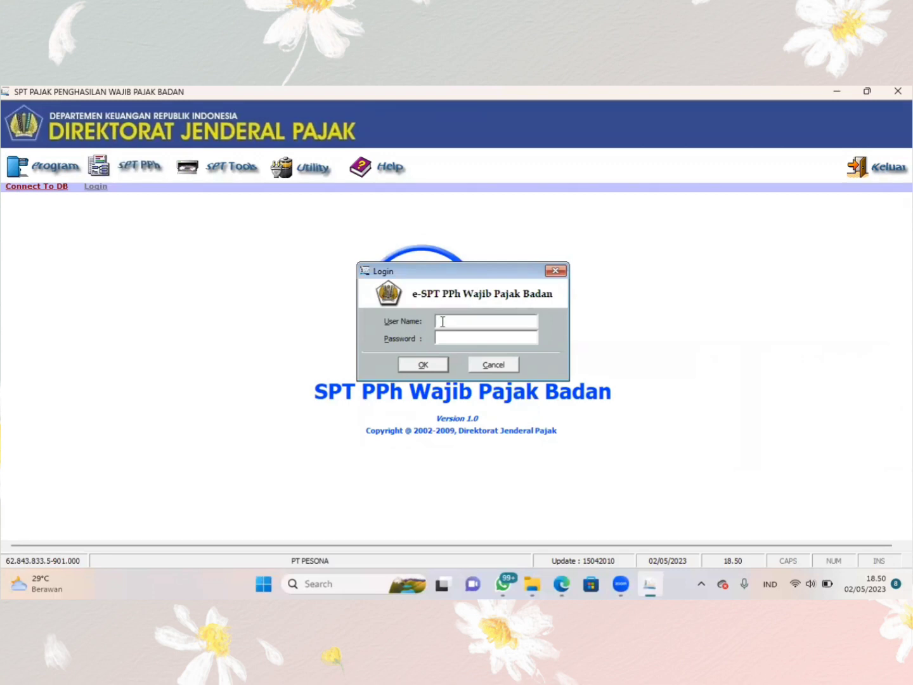
{"action": "type", "text": "administrator"}
{"action": "left_click", "coordinate": [464, 340]}
{"action": "type", "text": "123"}
{"action": "key", "text": "Return"}
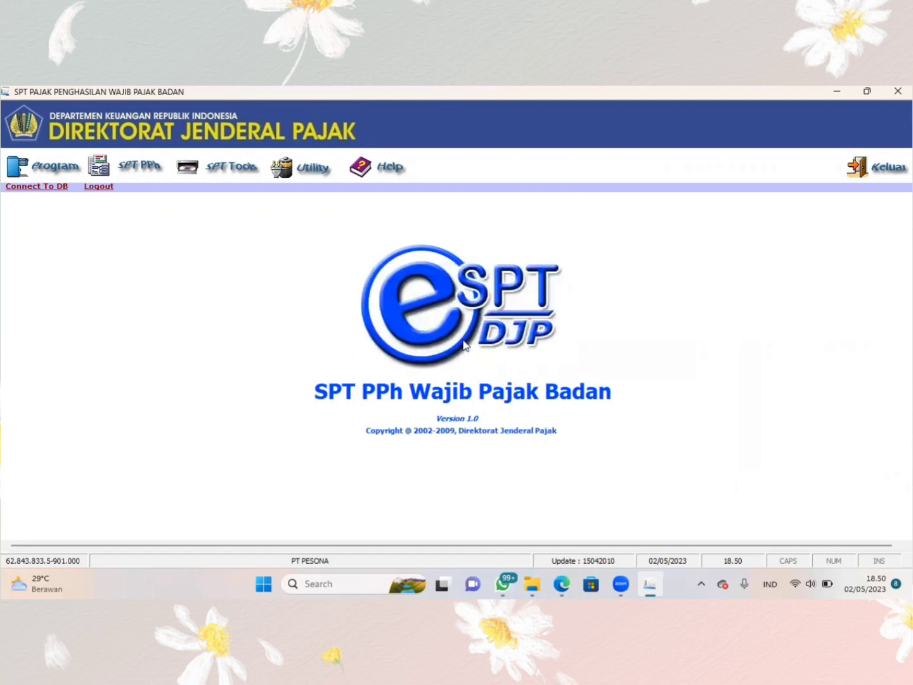
- Create a new SPT for tax year 2021 with correction number 0
{"action": "left_click", "coordinate": [46, 166]}
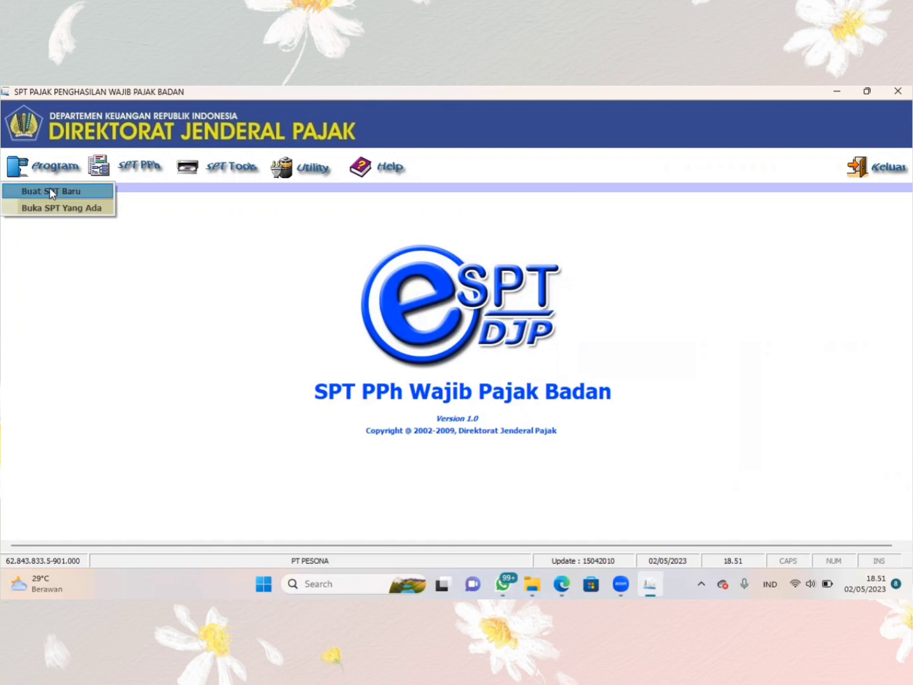
{"action": "left_click", "coordinate": [50, 190]}
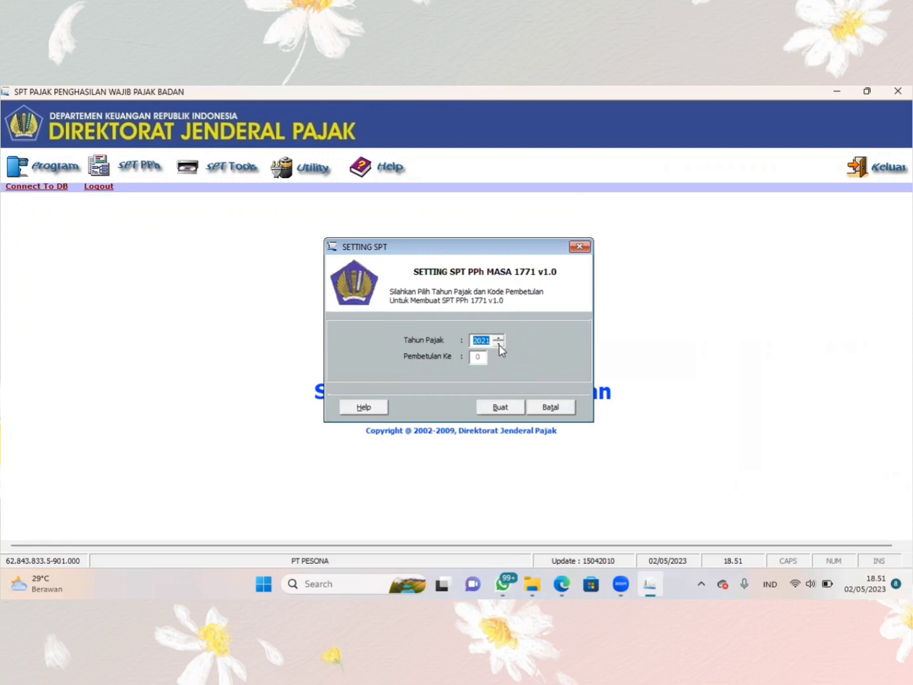
{"action": "left_click", "coordinate": [497, 412]}
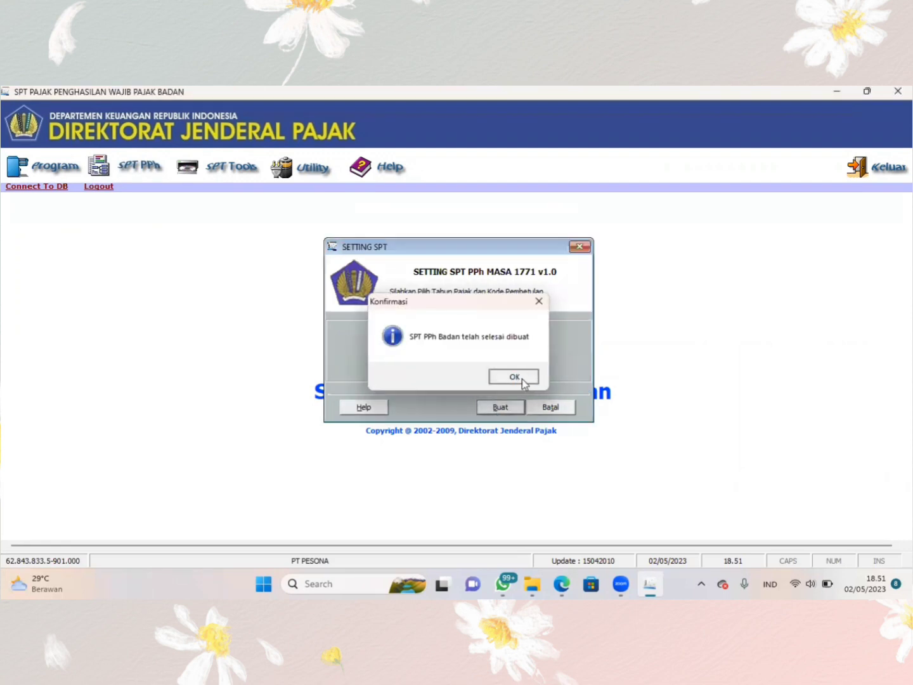
{"action": "left_click", "coordinate": [523, 380]}
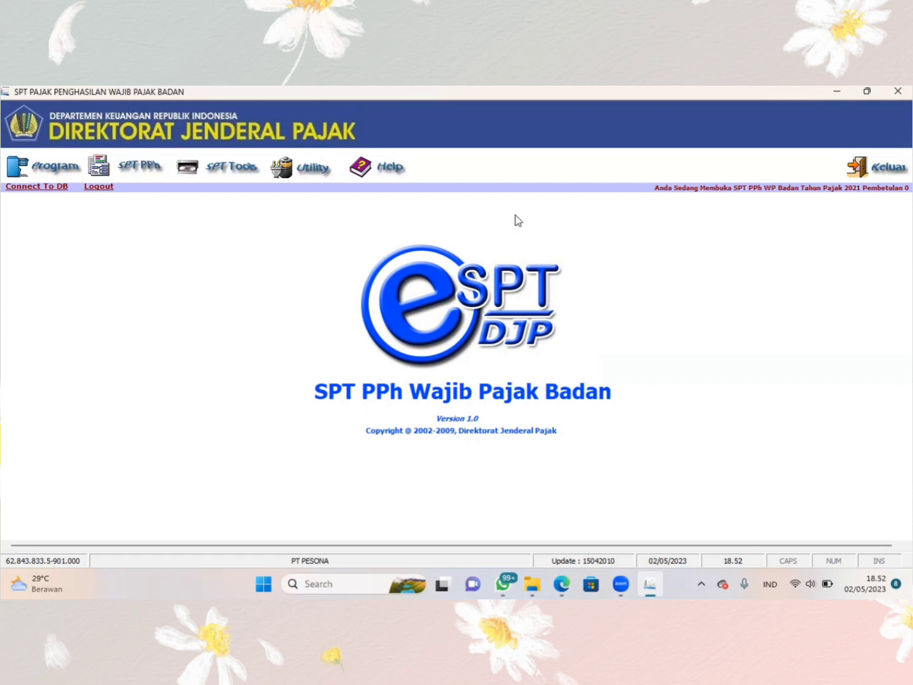
- Set the Tarif PPh Badan rate to 22% in the tariff settings and save it
{"action": "left_click", "coordinate": [317, 171]}
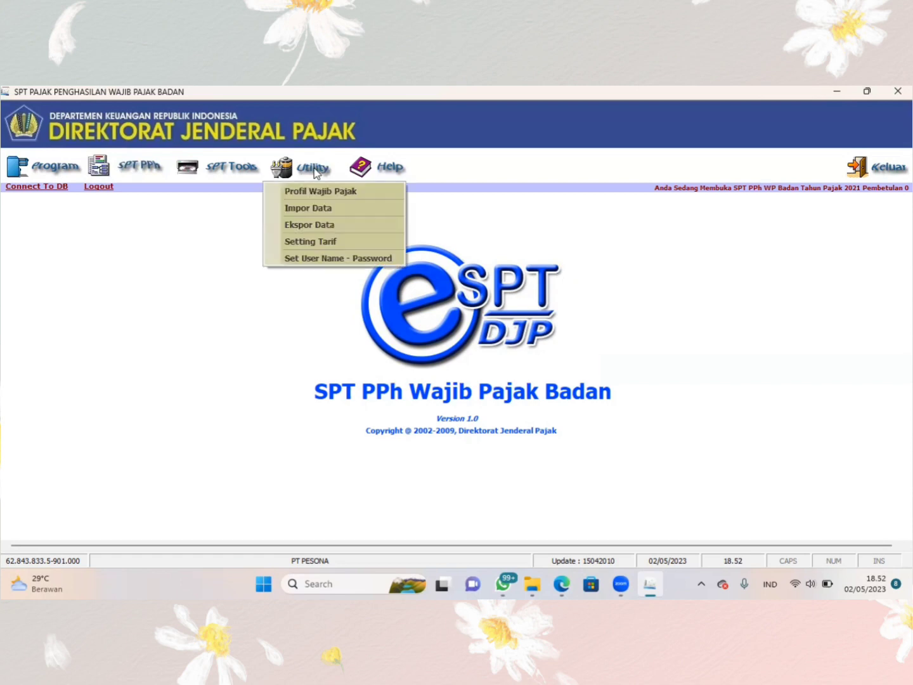
{"action": "left_click", "coordinate": [319, 245]}
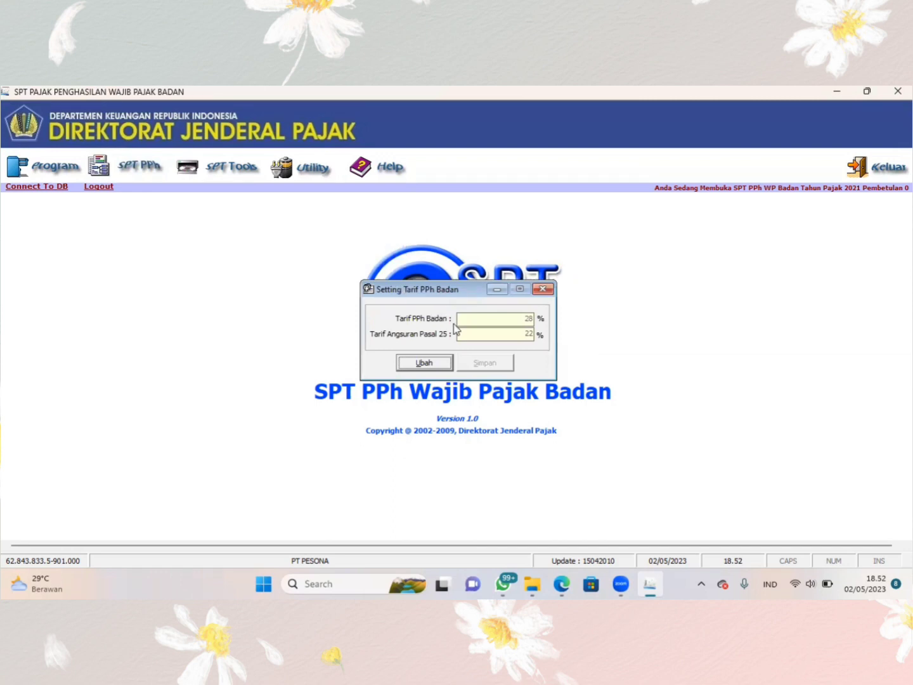
{"action": "left_click", "coordinate": [425, 362]}
{"action": "double_click", "coordinate": [528, 318]}
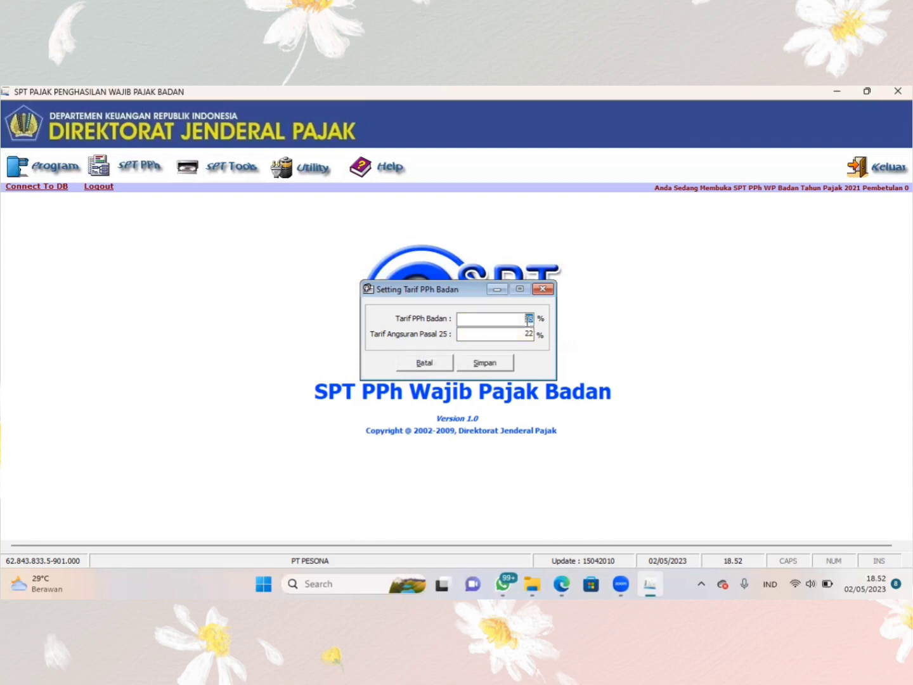
{"action": "type", "text": "22"}
{"action": "left_click", "coordinate": [483, 369]}
{"action": "left_click", "coordinate": [511, 377]}
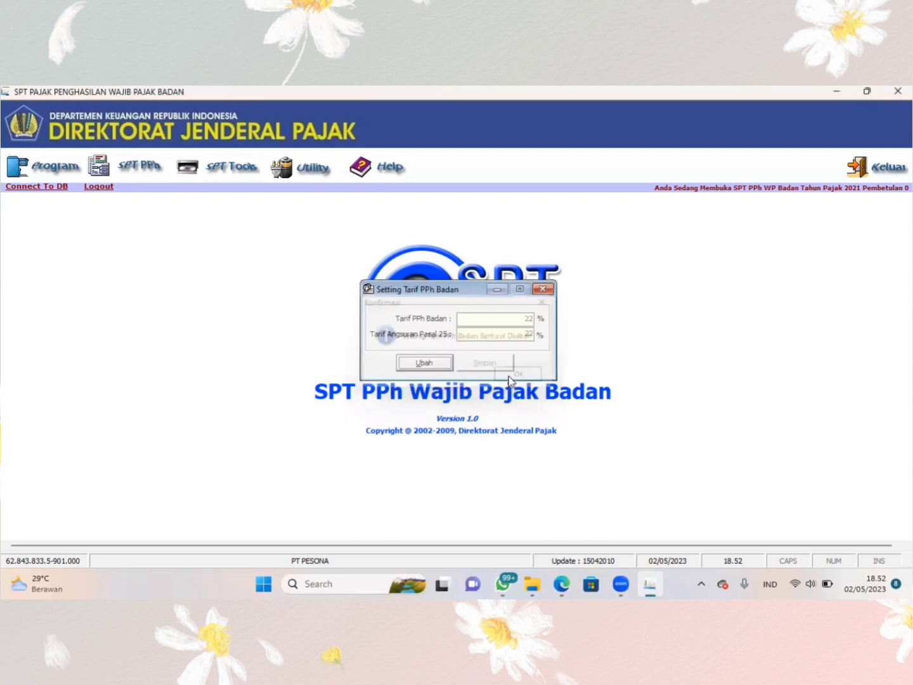
{"action": "left_click", "coordinate": [543, 291]}
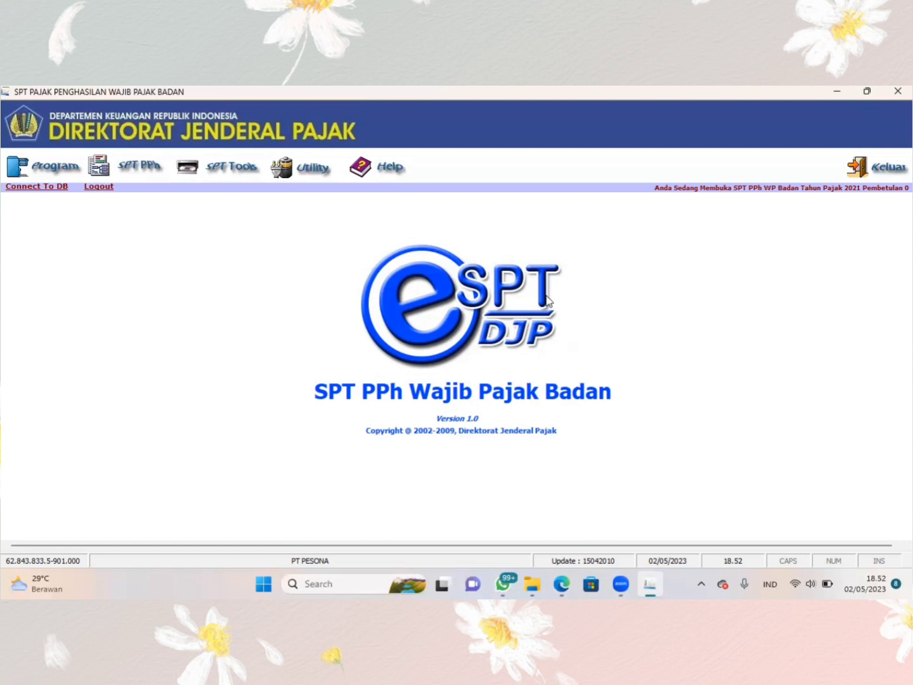
- Switch to File Explorer and launch espt pph 1771 2010 v1.2 from the DJP\eSPT 1771 2010 folder
{"action": "left_click", "coordinate": [533, 584]}
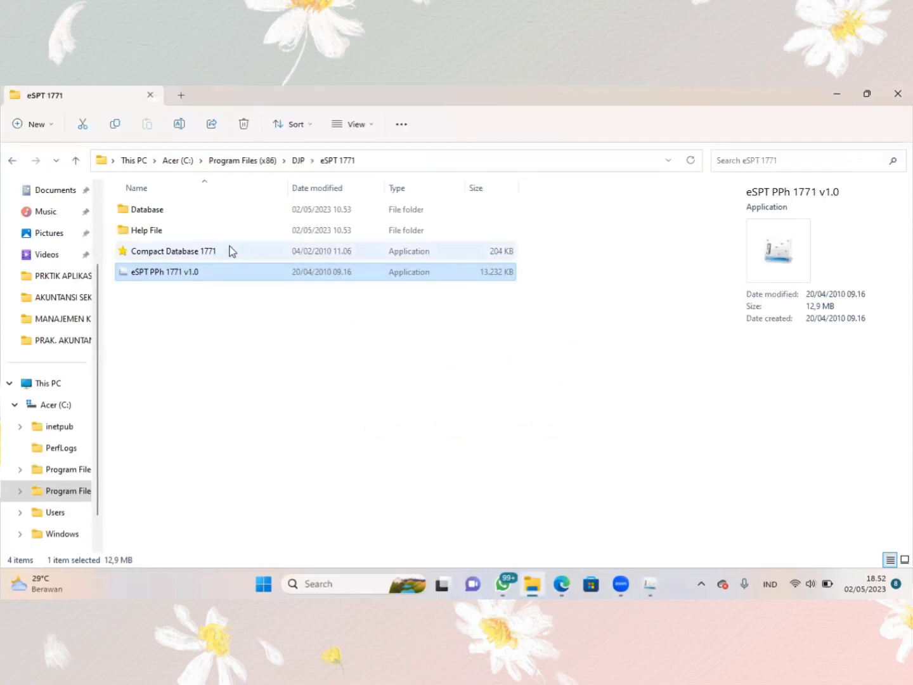
{"action": "left_click", "coordinate": [299, 160]}
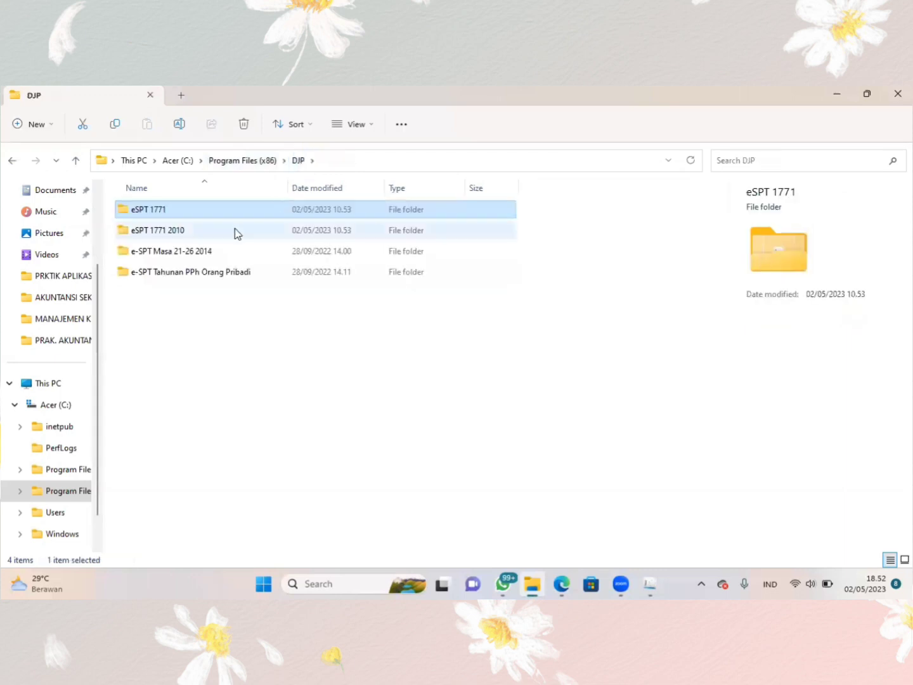
{"action": "double_click", "coordinate": [225, 236]}
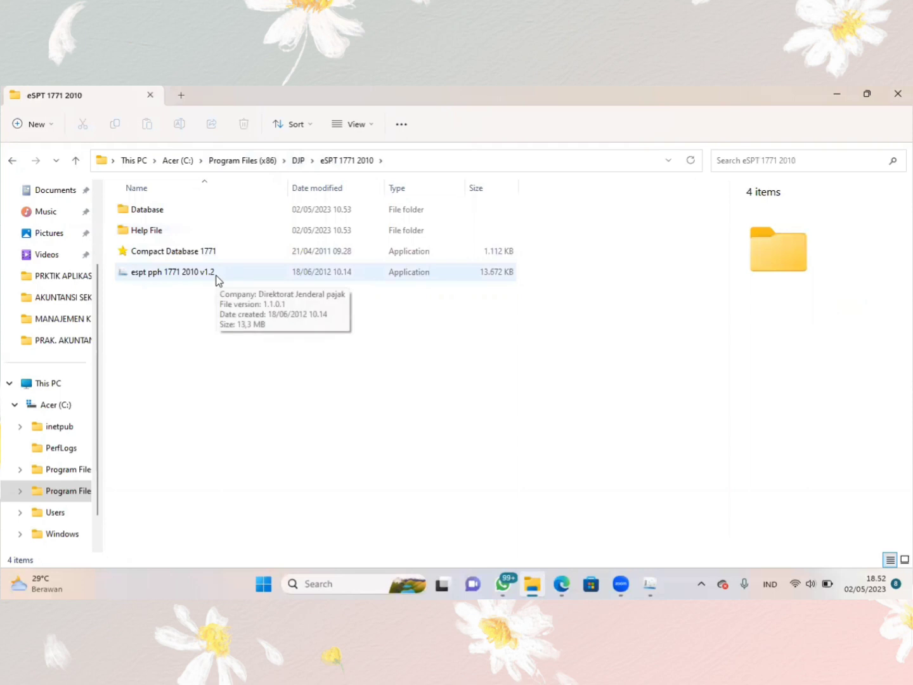
{"action": "double_click", "coordinate": [190, 272]}
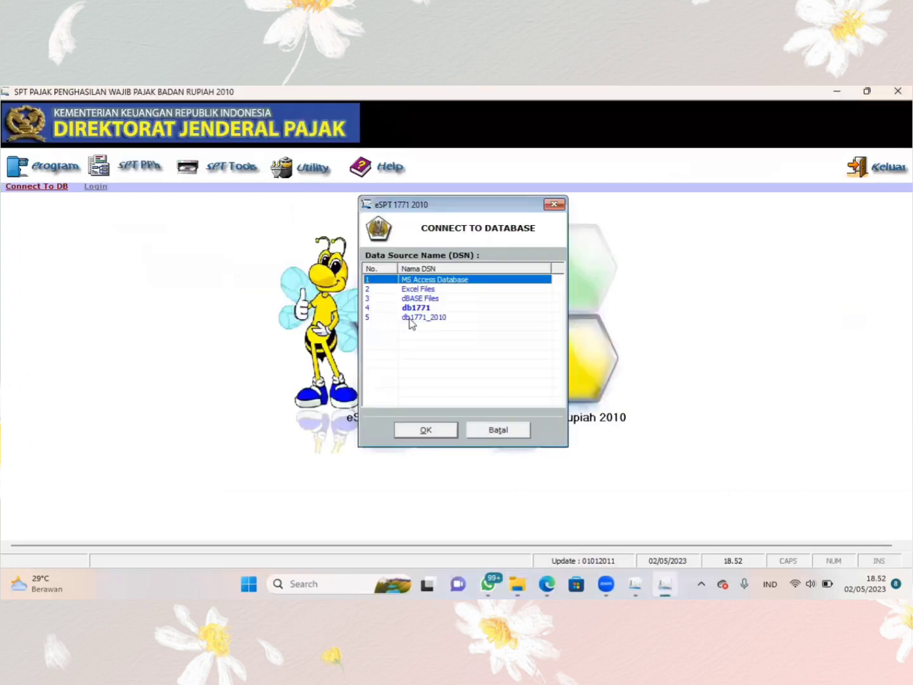
- Connect to the db1771_2010 database and try to log in with the administrator user name and account password
{"action": "double_click", "coordinate": [409, 317]}
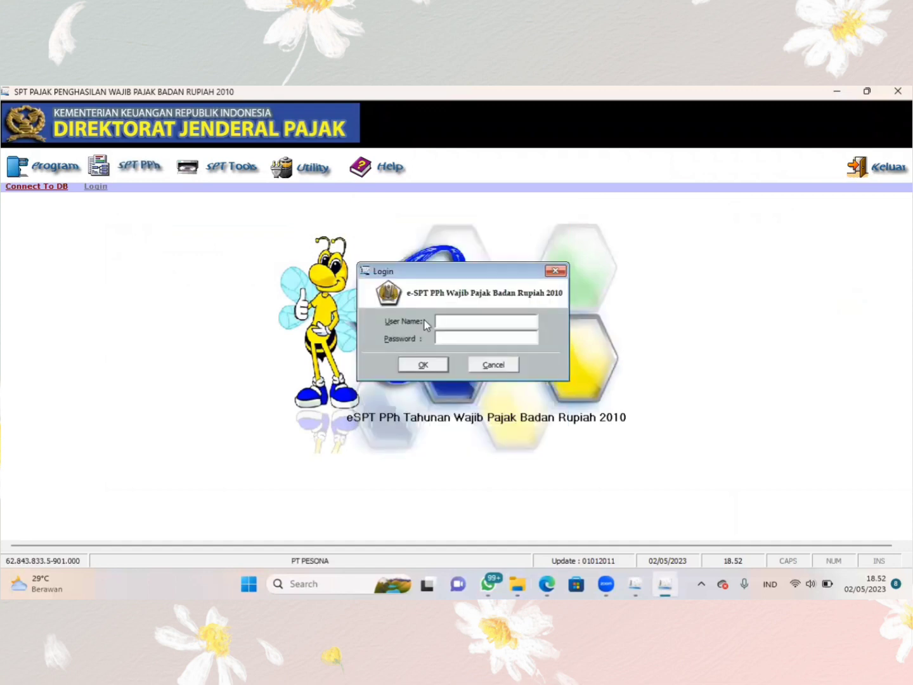
{"action": "type", "text": "adminitrator"}
{"action": "left_click", "coordinate": [464, 334]}
{"action": "type", "text": "123"}
{"action": "left_click", "coordinate": [415, 367]}
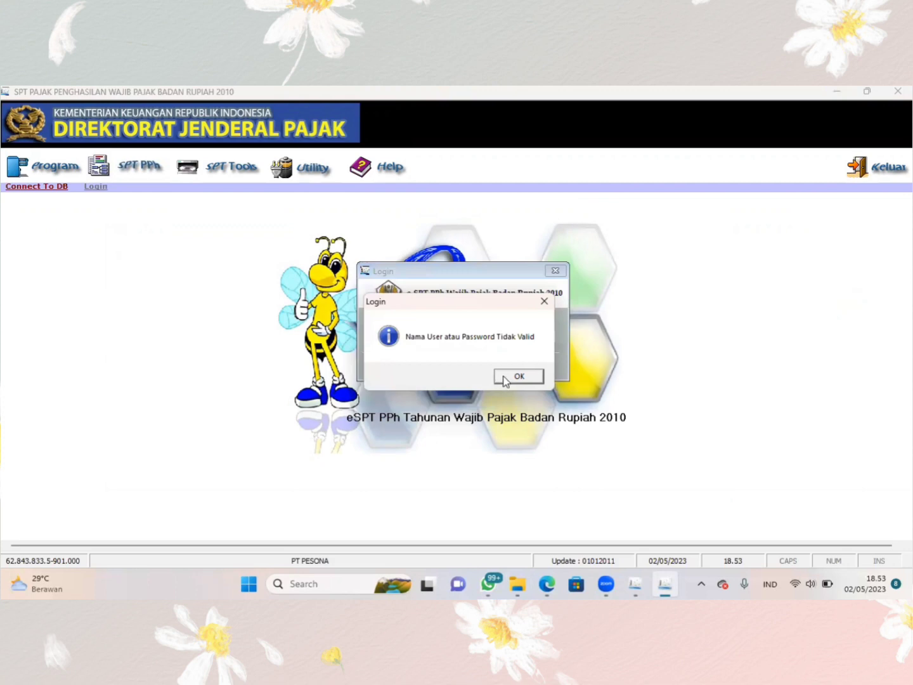
- Correct the spelling of the user name to administrator and log in
{"action": "left_click", "coordinate": [502, 376]}
{"action": "left_click", "coordinate": [488, 321]}
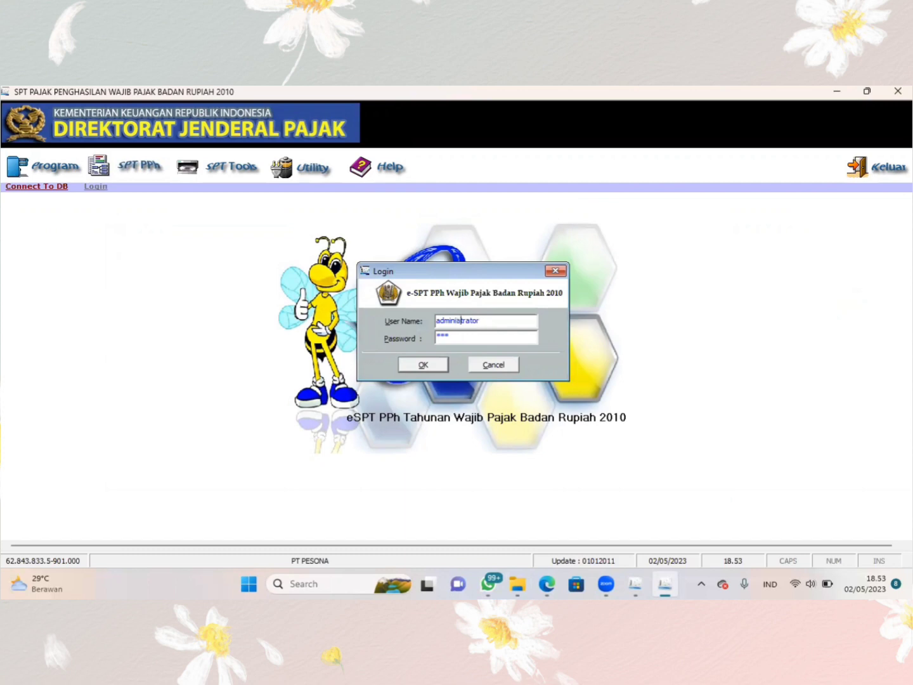
{"action": "left_click", "coordinate": [458, 321]}
{"action": "type", "text": "s"}
{"action": "left_click", "coordinate": [421, 365]}
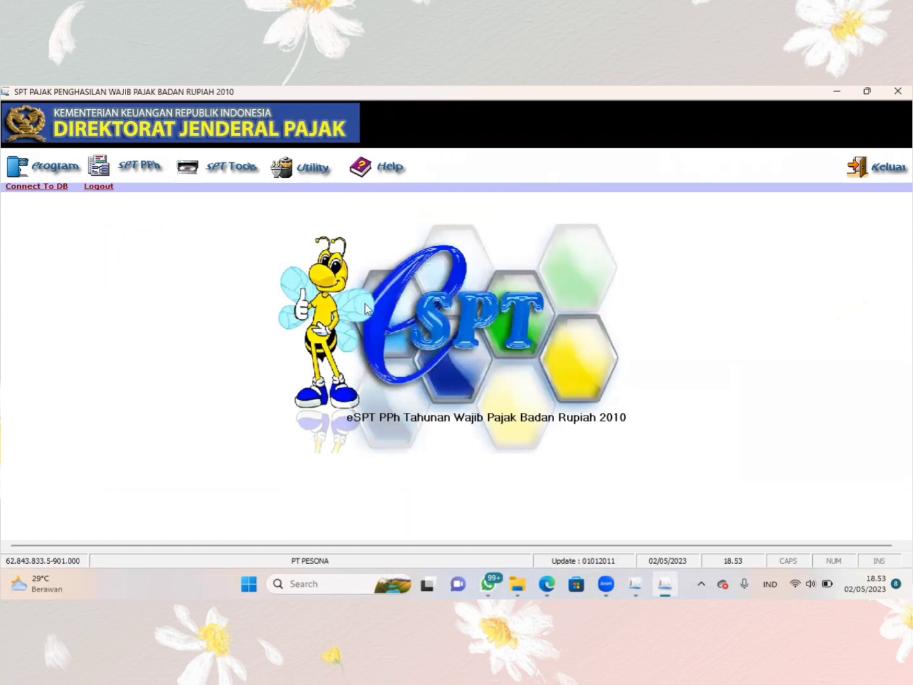
- Open the existing 2021 SPT with correction 0 for re-editing or revision
{"action": "left_click", "coordinate": [55, 169]}
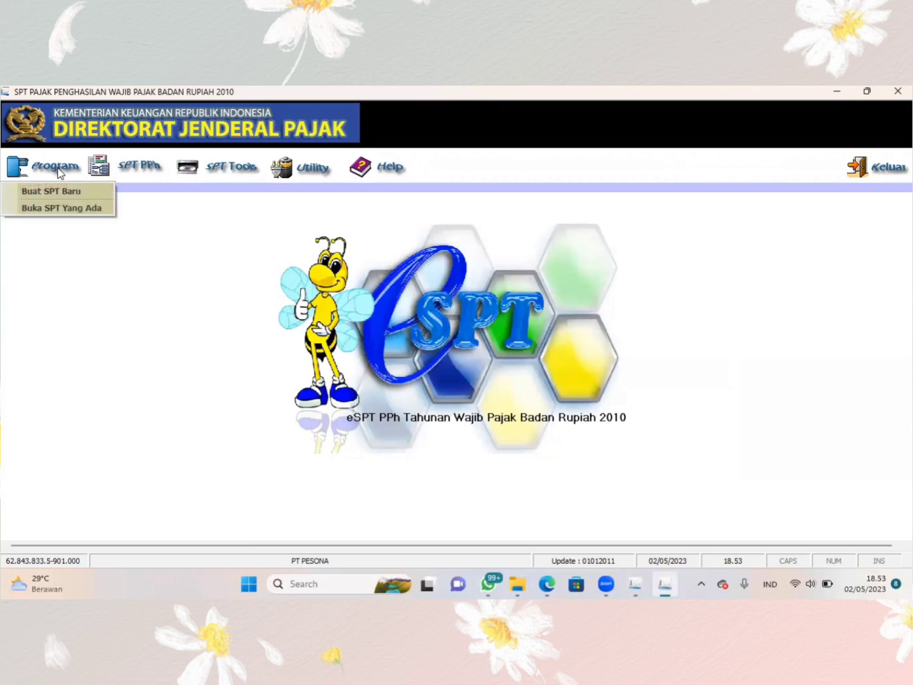
{"action": "left_click", "coordinate": [72, 209]}
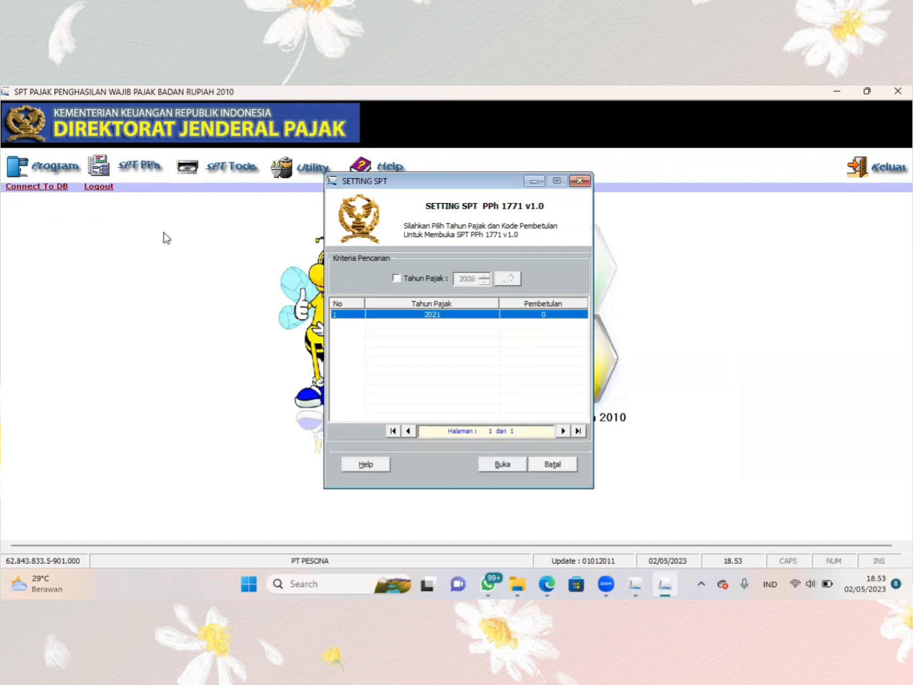
{"action": "left_click", "coordinate": [510, 465]}
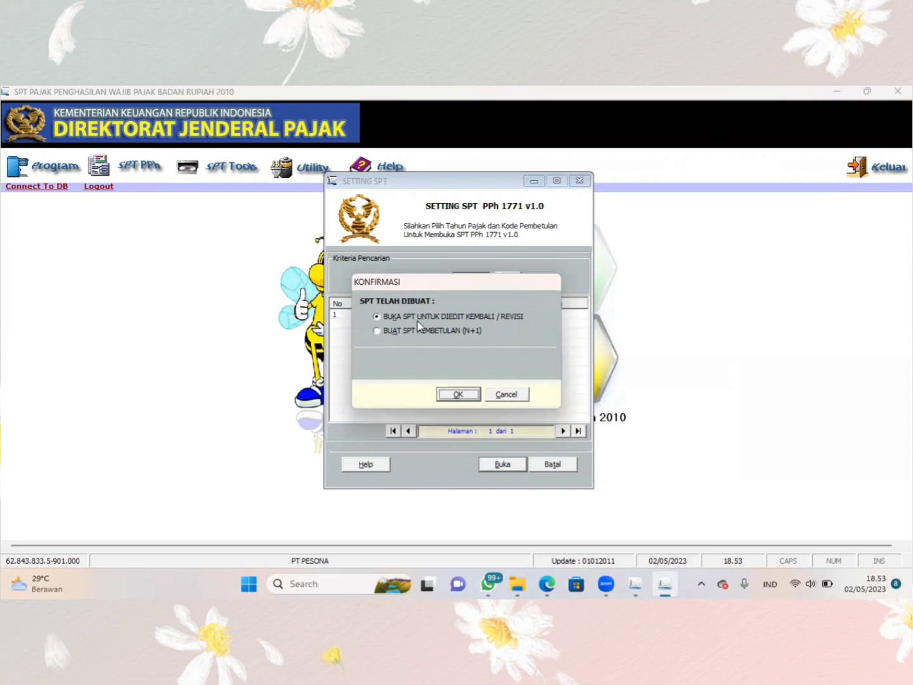
{"action": "left_click", "coordinate": [458, 394]}
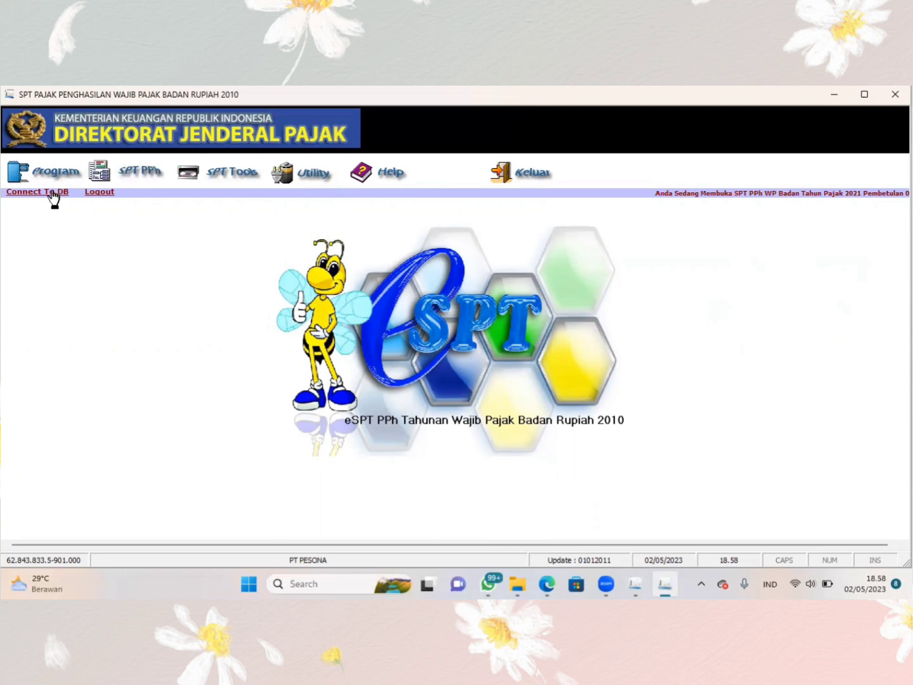
- Open the Laba / Rugi page of the Transkrip Kutipan Elemen Laporan Keuangan form
{"action": "left_click", "coordinate": [192, 179]}
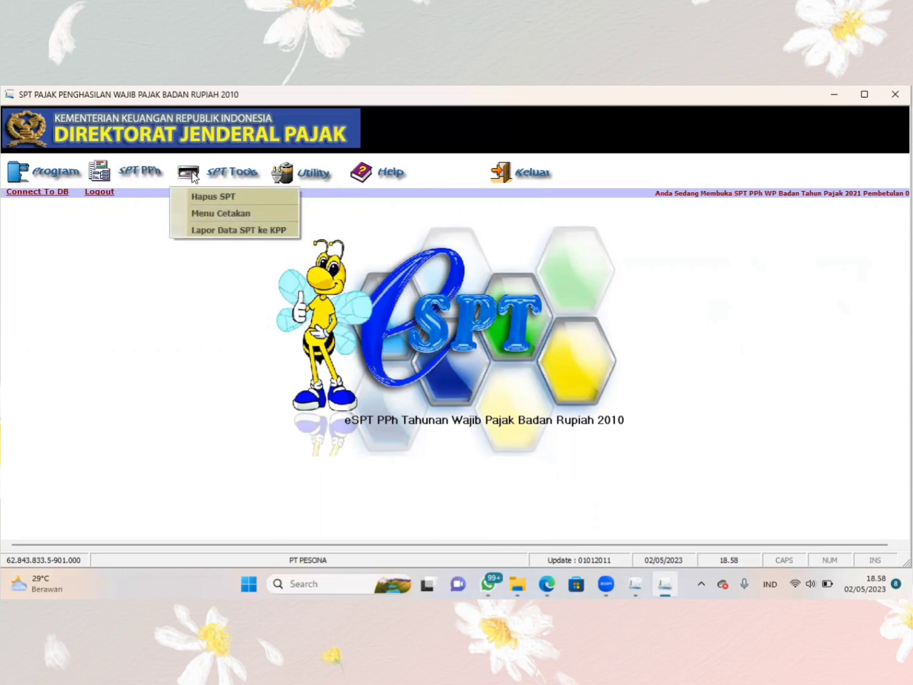
{"action": "left_click", "coordinate": [157, 178]}
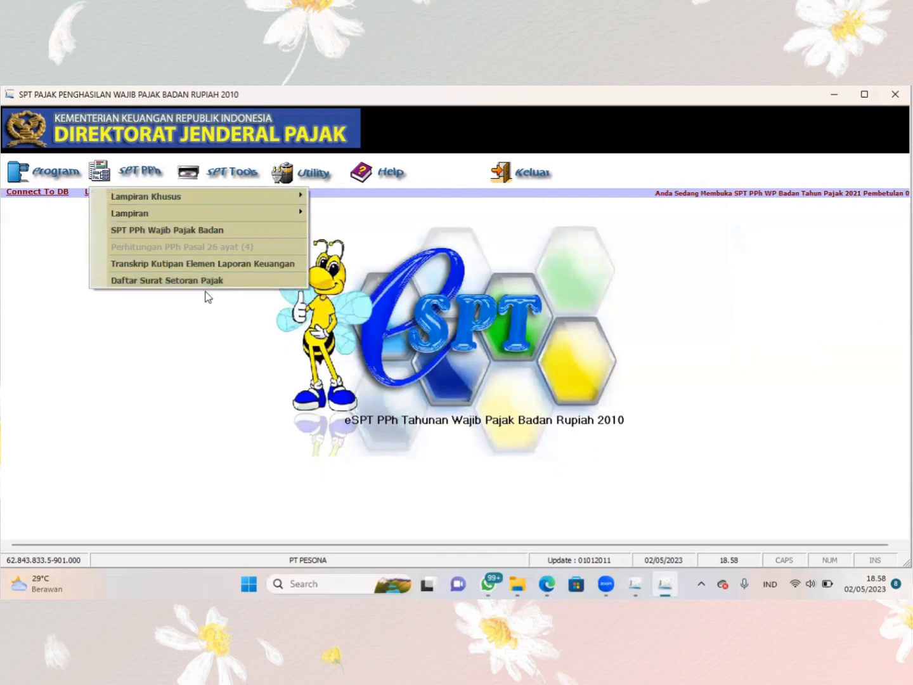
{"action": "left_click", "coordinate": [176, 265]}
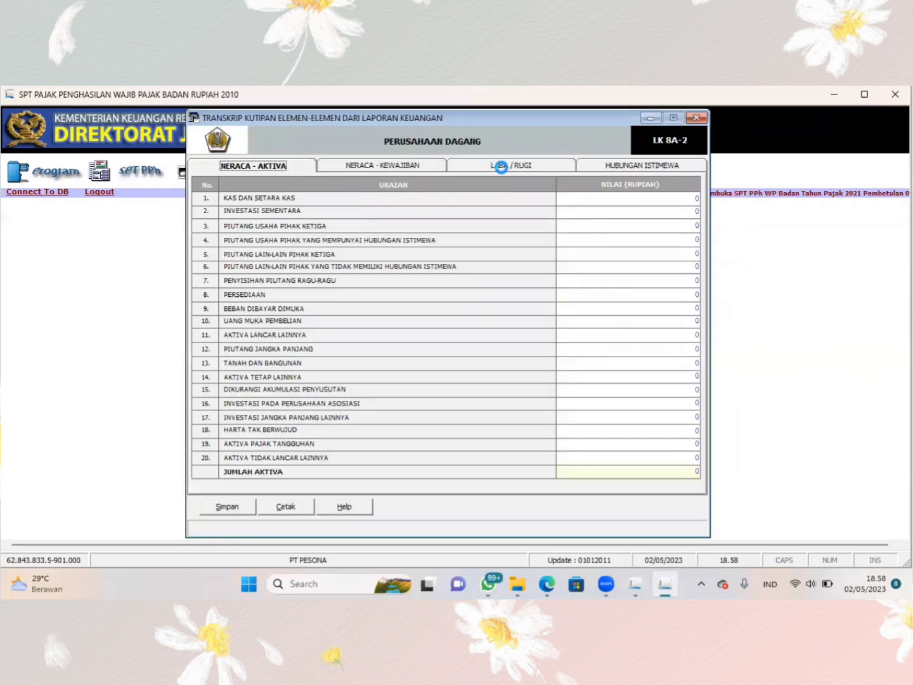
{"action": "left_click", "coordinate": [502, 168]}
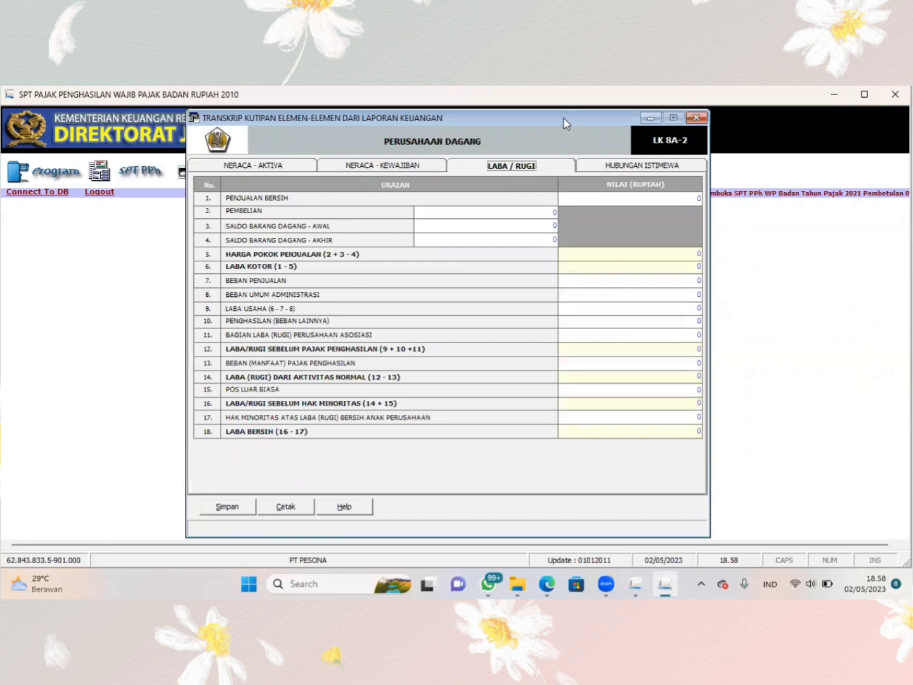
- Arrange the SPT application and the browser spreadsheet with the income statement figures side by side
{"action": "left_click_drag", "start_coordinate": [563, 118], "coordinate": [386, 119]}
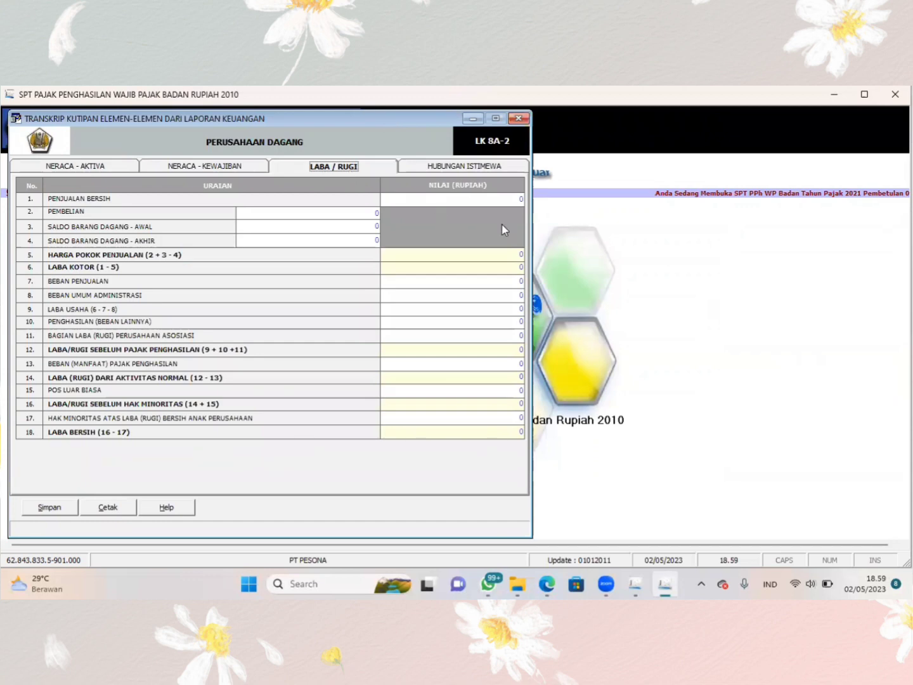
{"action": "left_click", "coordinate": [545, 584]}
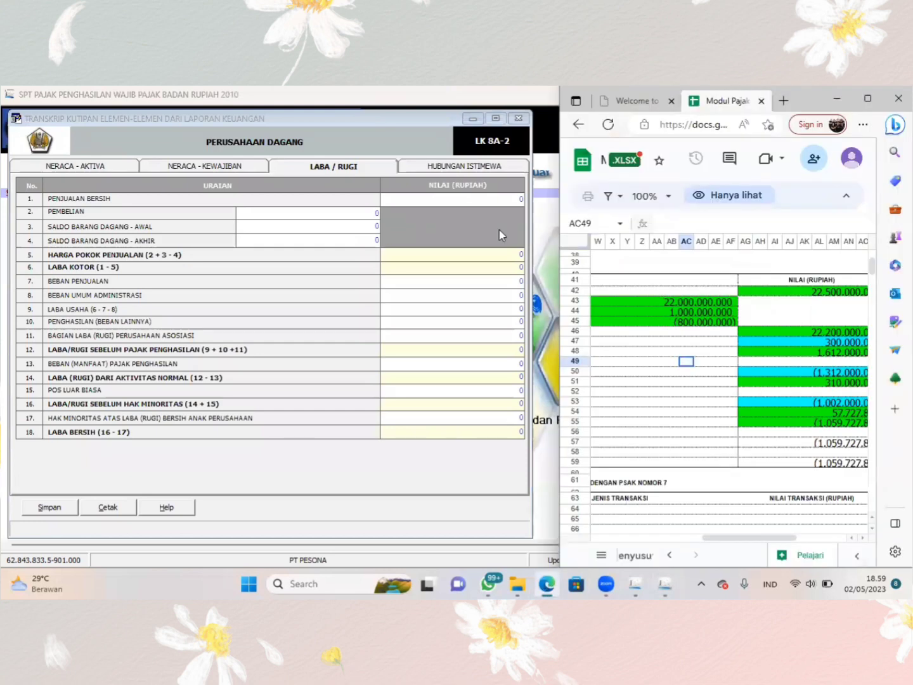
{"action": "left_click", "coordinate": [493, 198]}
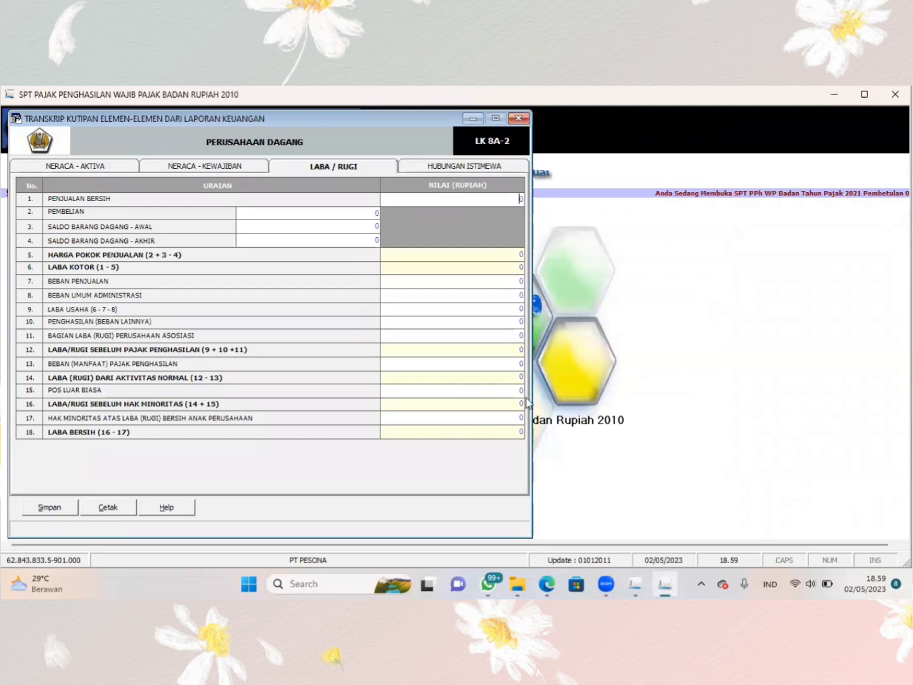
{"action": "key", "text": "super+Left"}
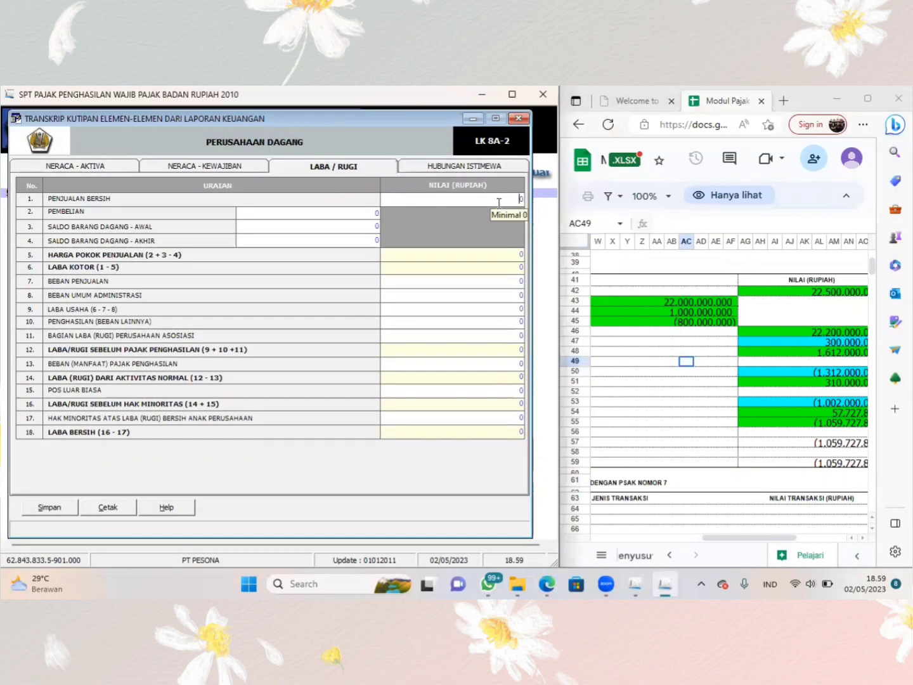
- Enter 22.500.000 for Penjualan Bersih and 22.000.000.000 for Pembelian on the Laba / Rugi page
{"action": "type", "text": "22"}
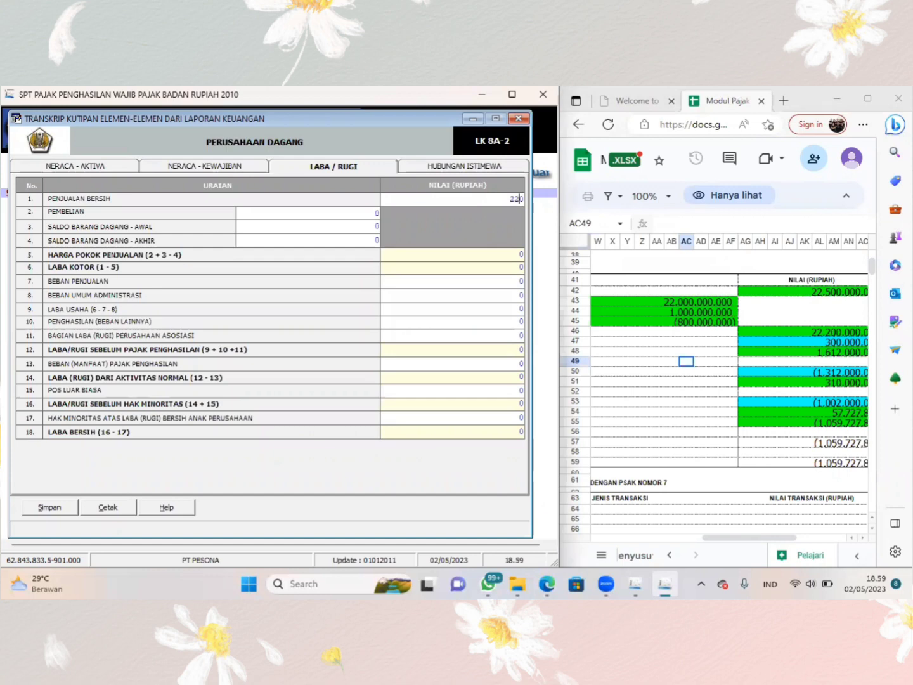
{"action": "type", "text": "500"}
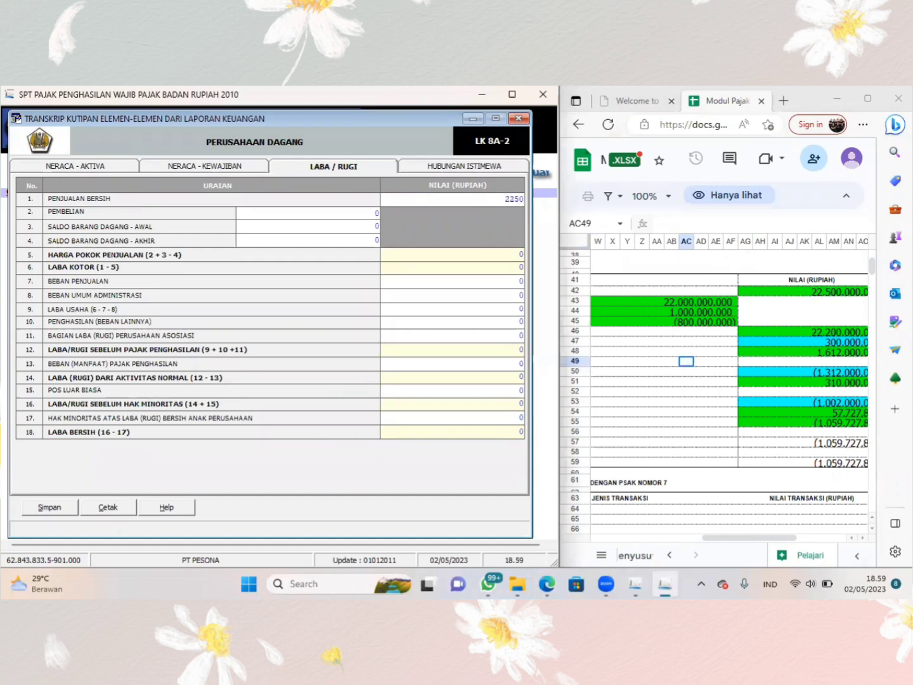
{"action": "type", "text": "000"}
{"action": "key", "text": "Tab"}
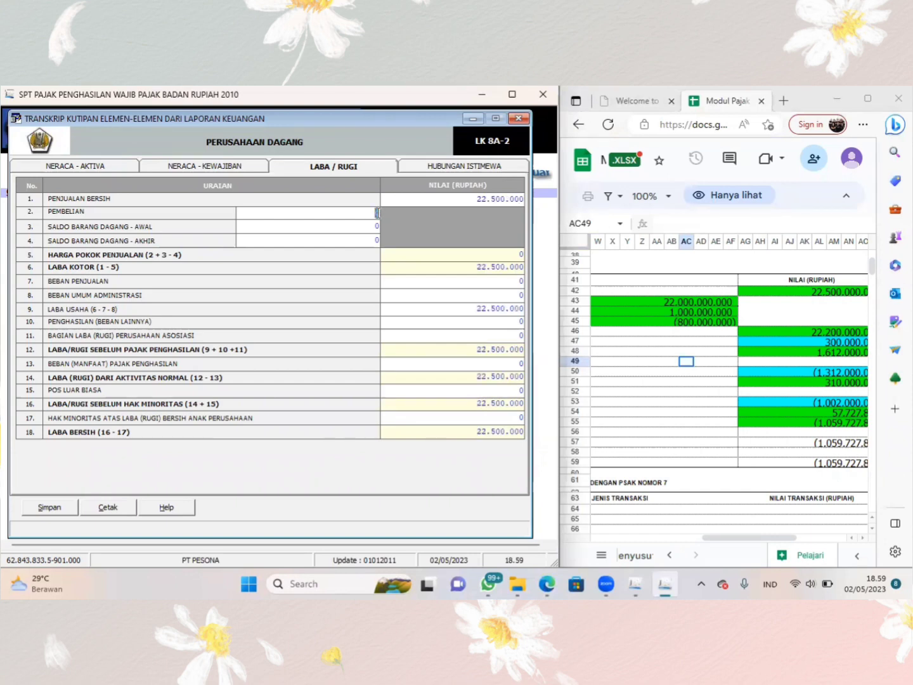
{"action": "type", "text": "22000000000"}
{"action": "key", "text": "Tab"}
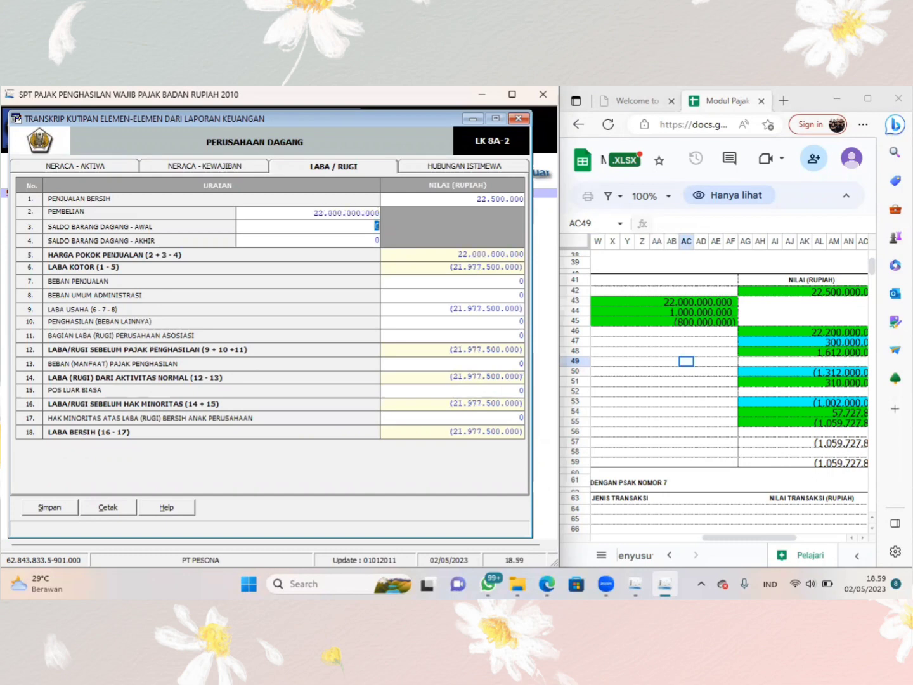
- Enter 1.000.000.000 as Saldo Barang Dagang - Awal and 800.000.000 as Saldo Barang Dagang - Akhir
{"action": "type", "text": "1000000000"}
{"action": "key", "text": "Tab"}
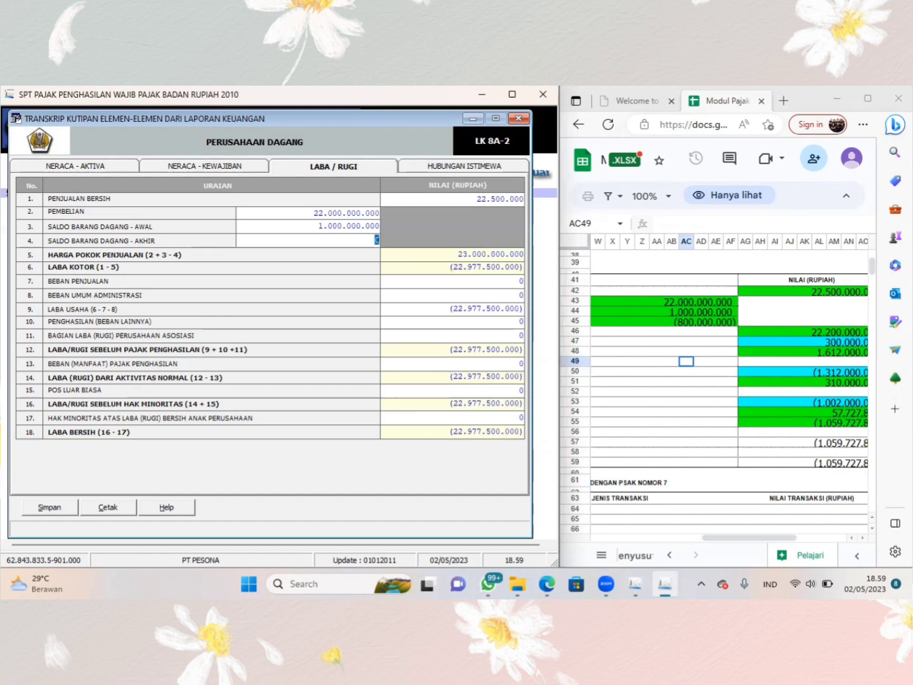
{"action": "type", "text": "800.000.000"}
{"action": "key", "text": "Tab"}
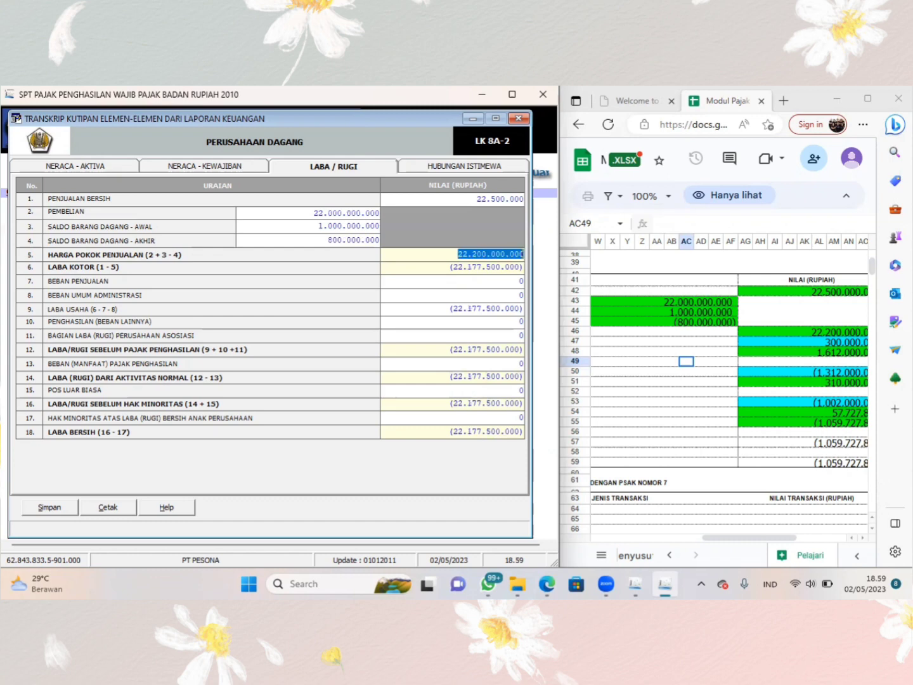
{"action": "left_click", "coordinate": [419, 266]}
{"action": "left_click", "coordinate": [422, 260]}
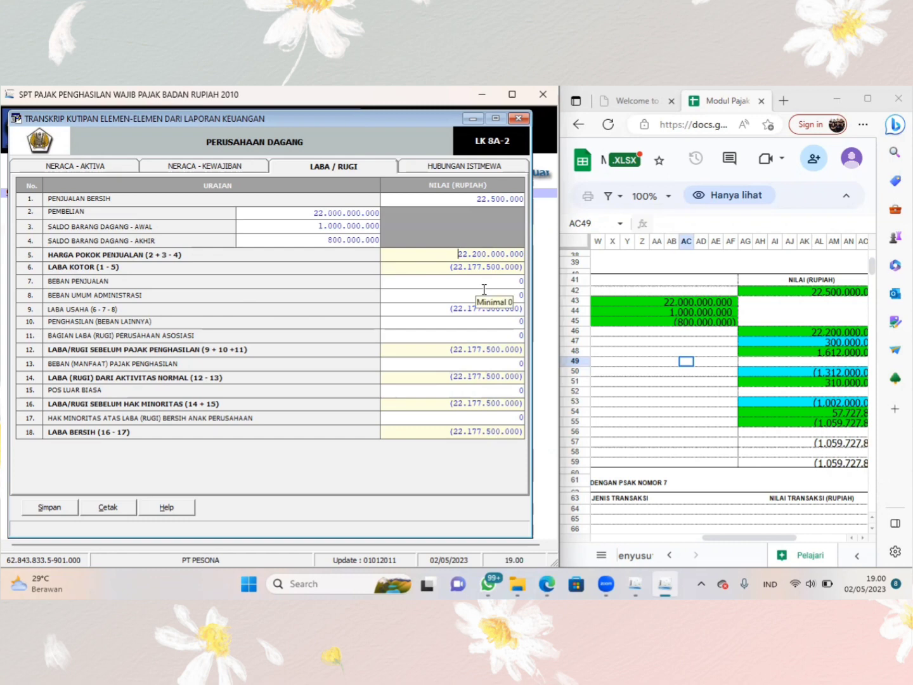
- Correct Penjualan Bersih to 22.500.000.000
{"action": "left_click", "coordinate": [520, 200]}
{"action": "left_click", "coordinate": [520, 200]}
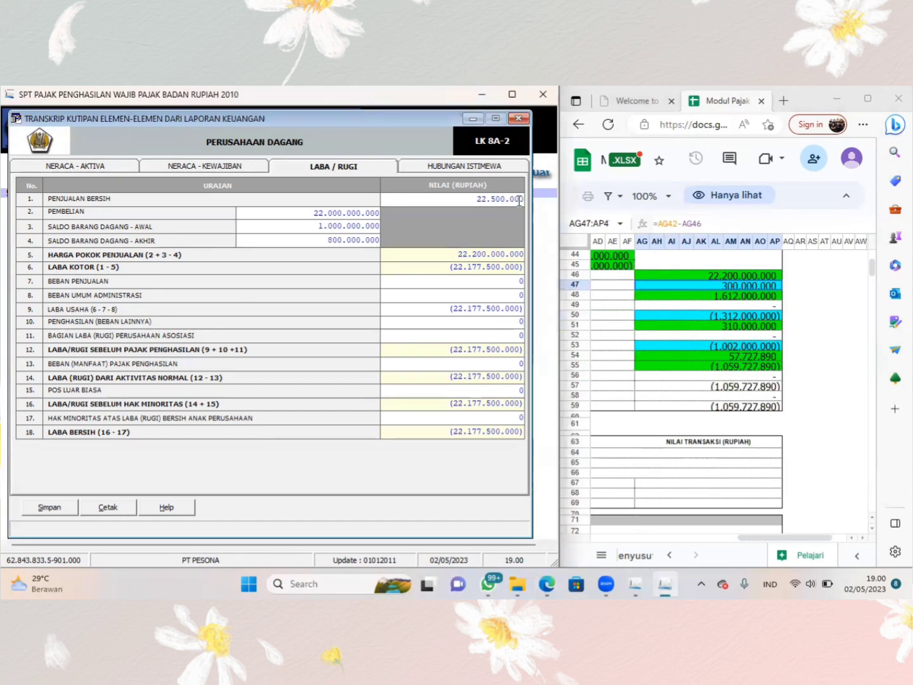
{"action": "type", "text": "000"}
{"action": "key", "text": "Tab"}
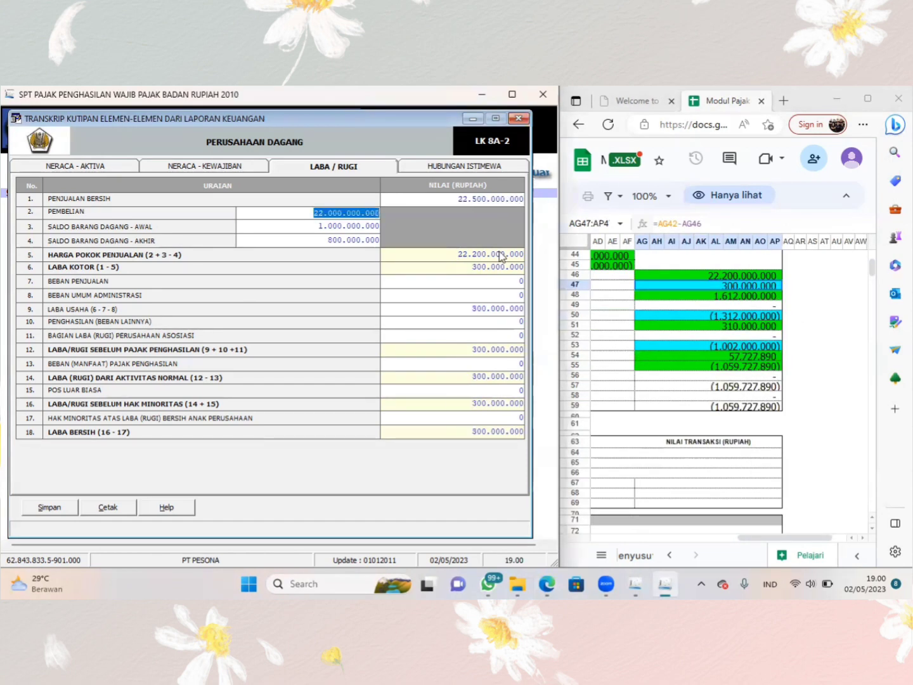
- Set Beban Penjualan to 1.612.000.000
{"action": "left_click", "coordinate": [504, 283]}
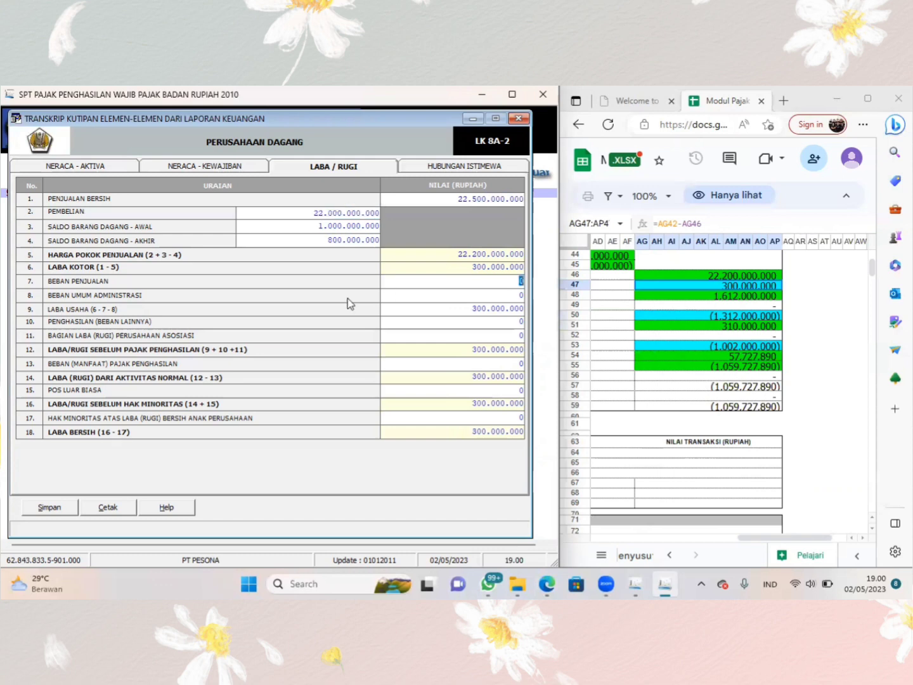
{"action": "left_click", "coordinate": [473, 287]}
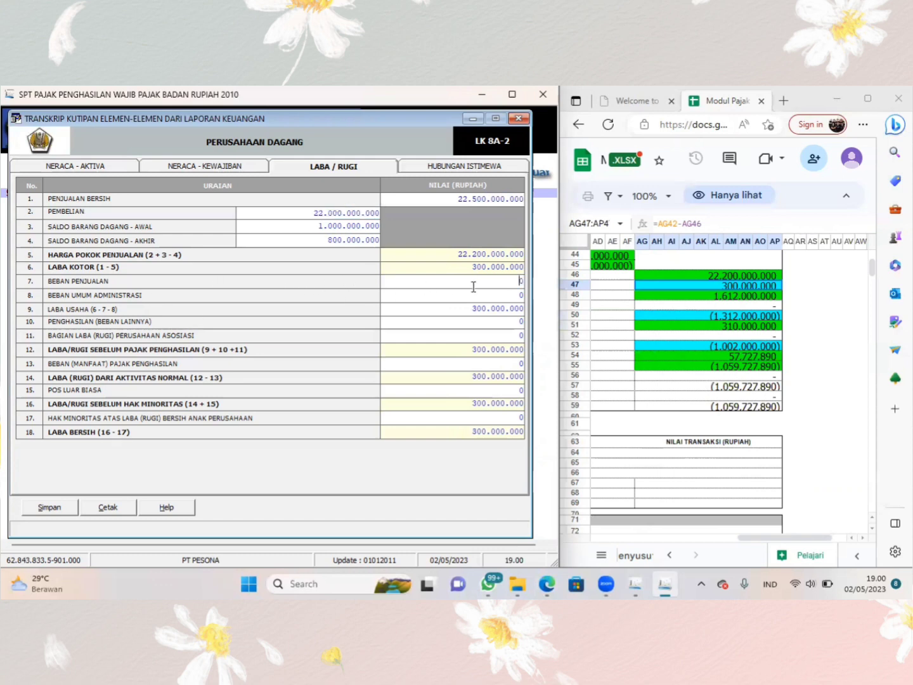
{"action": "double_click", "coordinate": [516, 281]}
{"action": "type", "text": "1.612.0"}
{"action": "type", "text": "00.000"}
{"action": "key", "text": "Tab"}
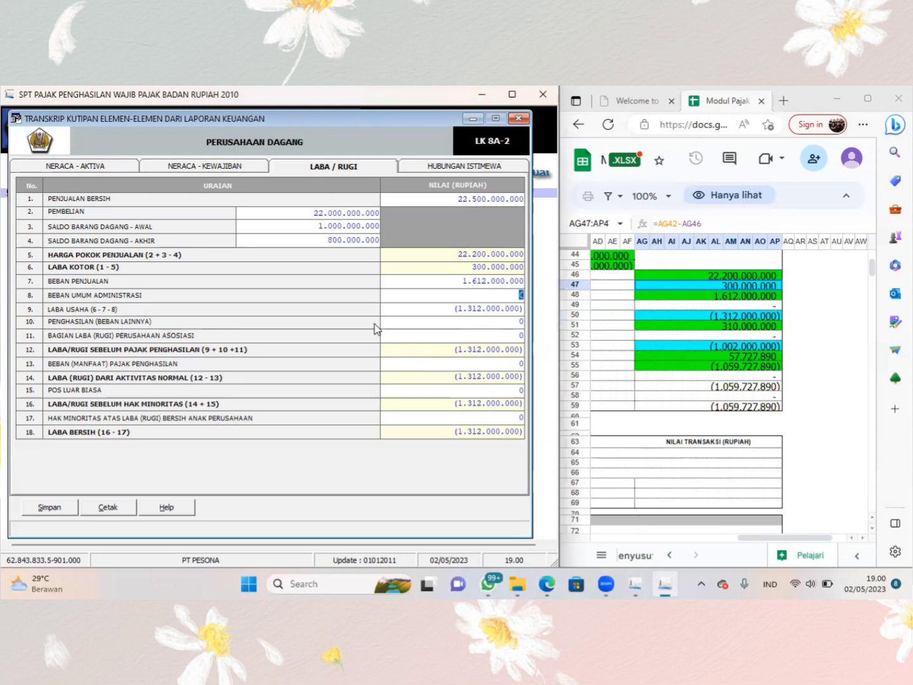
- Set Penghasilan (Beban Lainnya) to 310.000.000
{"action": "left_click", "coordinate": [512, 322]}
{"action": "type", "text": "3"}
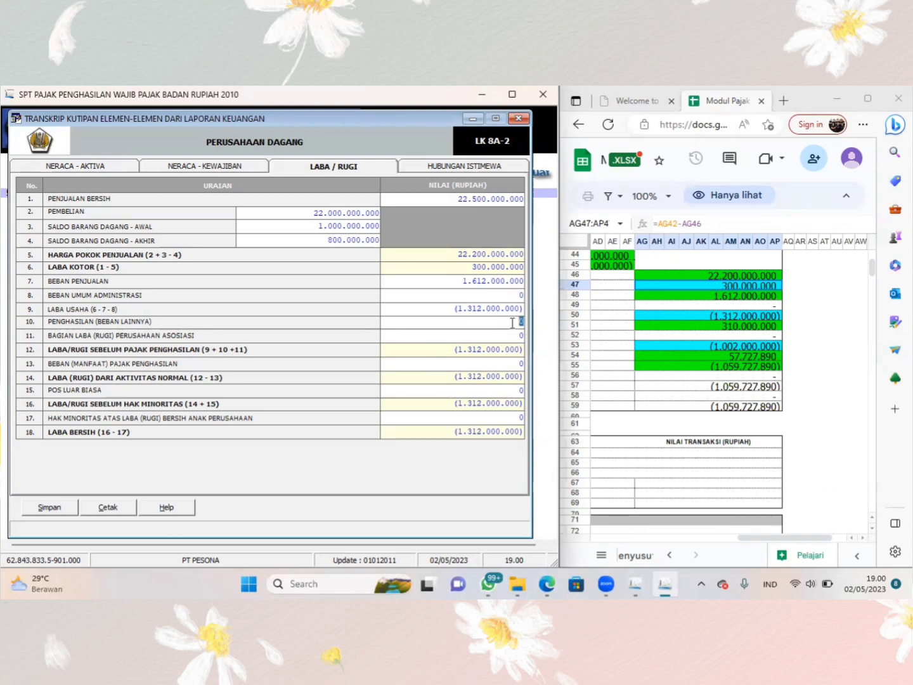
{"action": "type", "text": "1000000"}
{"action": "key", "text": "Tab"}
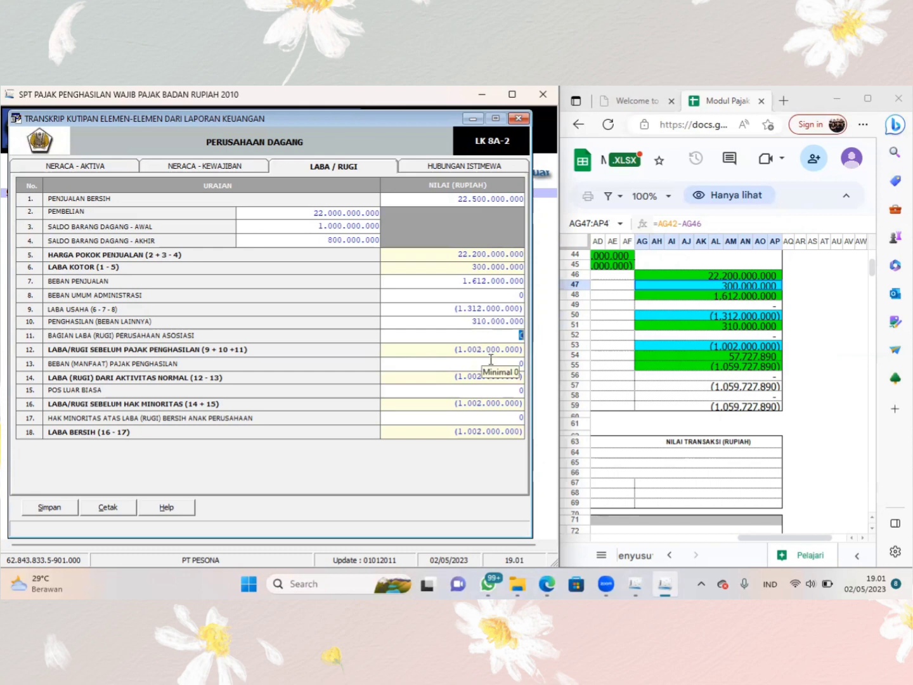
- Set Beban (Manfaat) Pajak Penghasilan to 57.727.890
{"action": "left_click", "coordinate": [491, 364]}
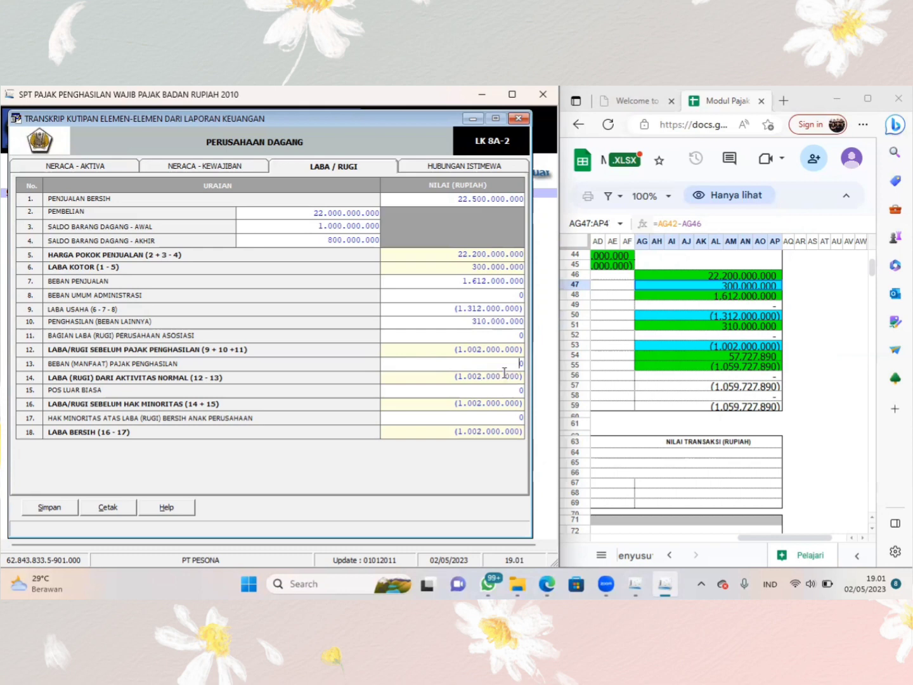
{"action": "double_click", "coordinate": [516, 365]}
{"action": "type", "text": "57727890"}
{"action": "key", "text": "Tab"}
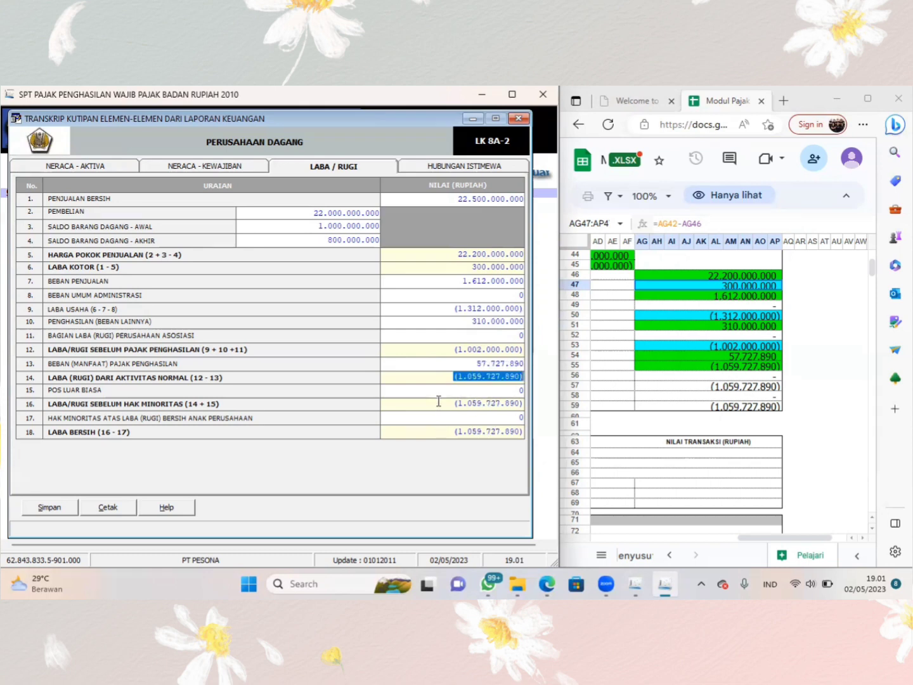
{"action": "left_click", "coordinate": [472, 391]}
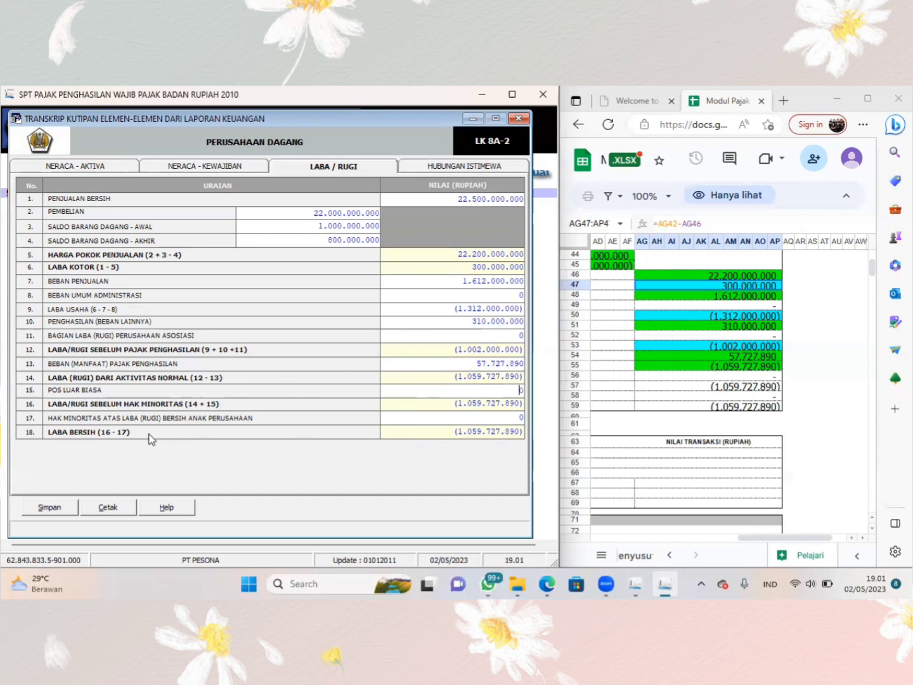
- Save the Laba / Rugi figures and close the financial statement transcript form
{"action": "left_click", "coordinate": [61, 511]}
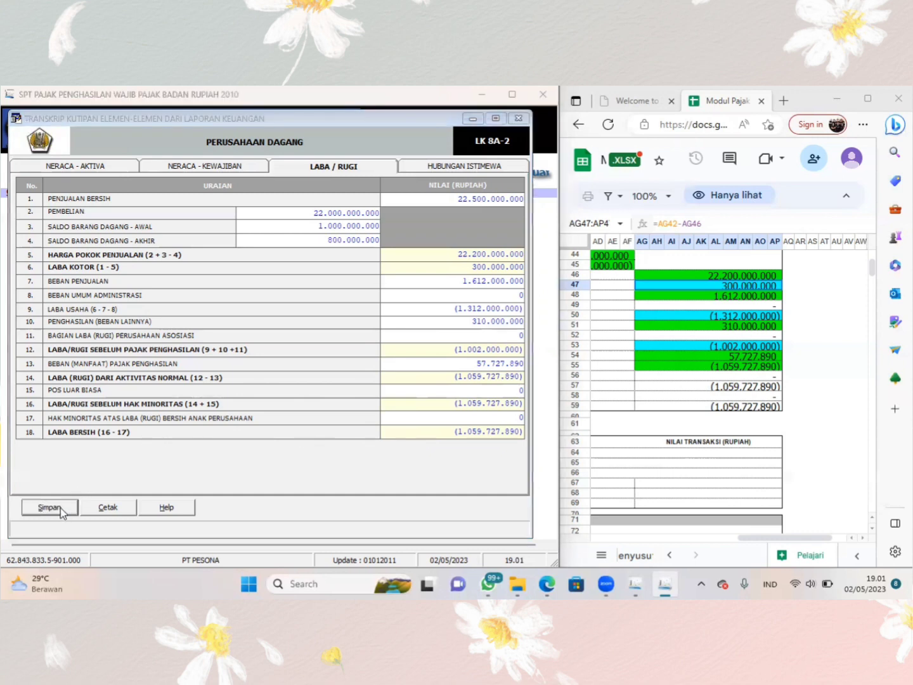
{"action": "left_click", "coordinate": [466, 380]}
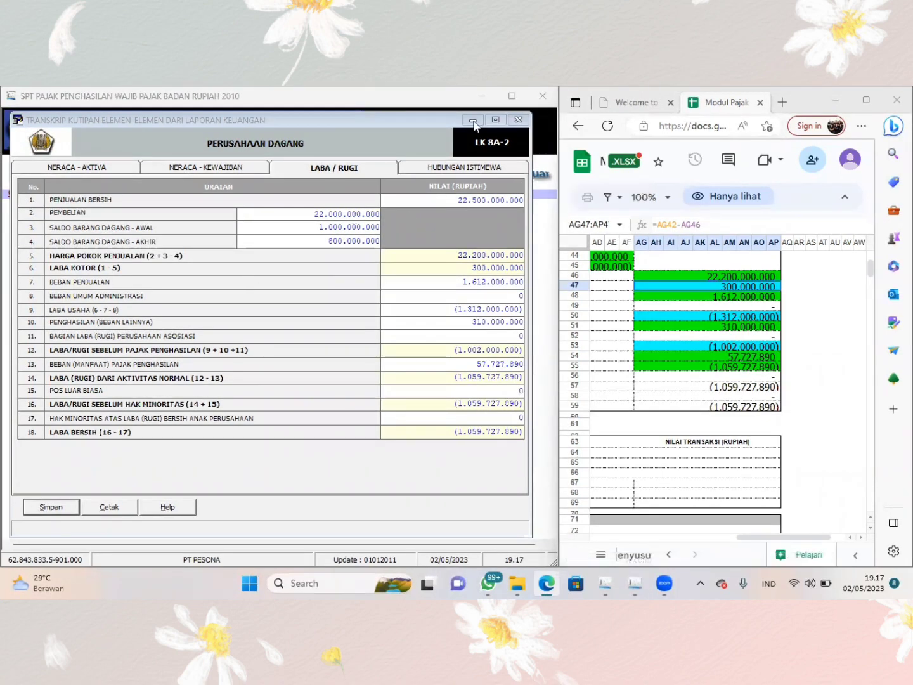
{"action": "left_click", "coordinate": [518, 119]}
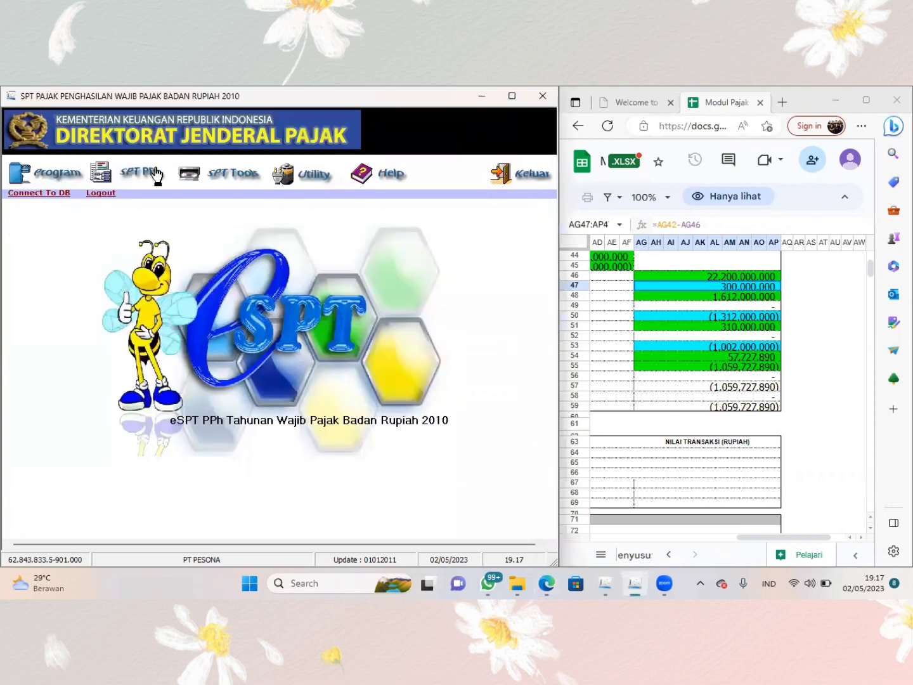
- Open the Daftar Penyusutan dan Amortisasi Fiskal special attachment and widen the application window to fit the whole form
{"action": "left_click", "coordinate": [155, 168]}
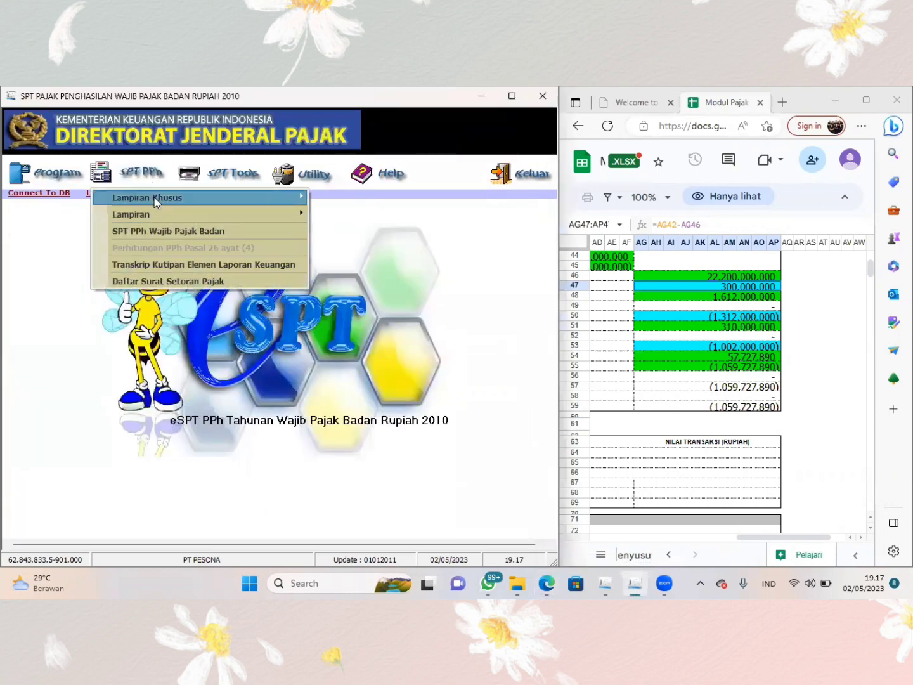
{"action": "mouse_move", "coordinate": [155, 202]}
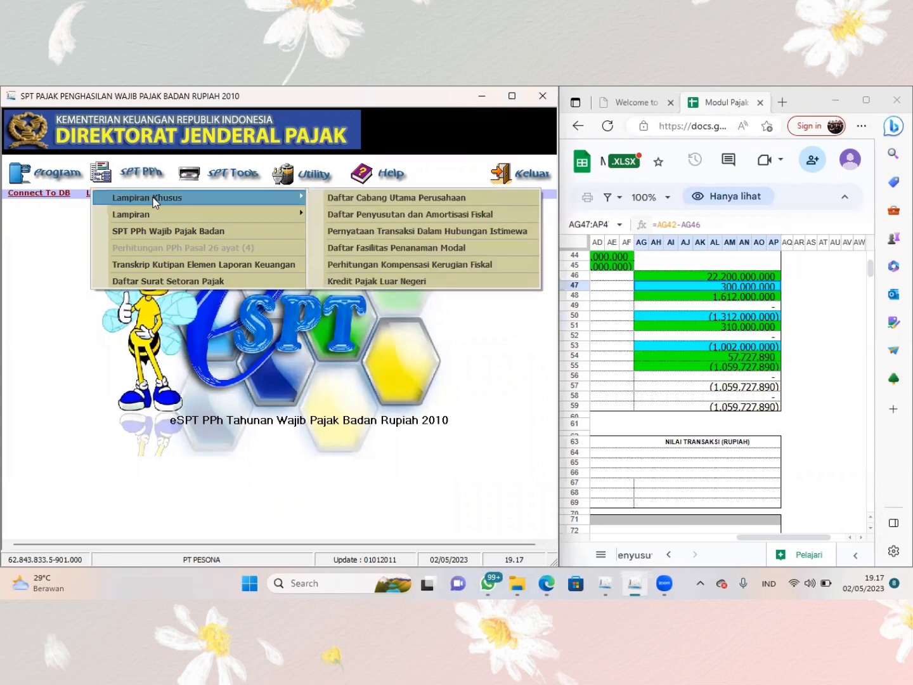
{"action": "left_click", "coordinate": [366, 213]}
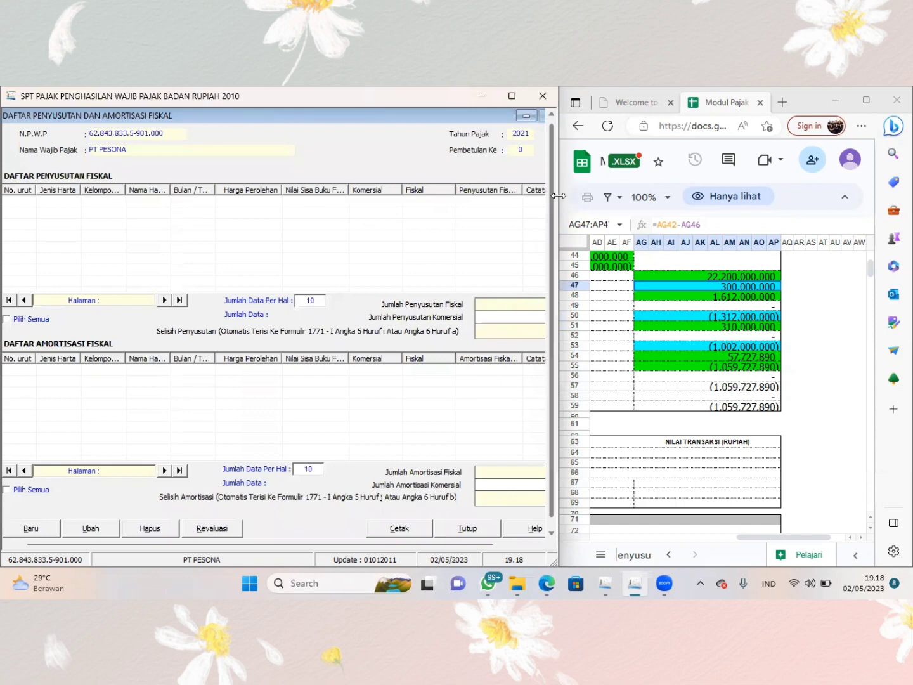
{"action": "mouse_move", "coordinate": [562, 248]}
{"action": "left_click_drag", "start_coordinate": [561, 248], "coordinate": [562, 247]}
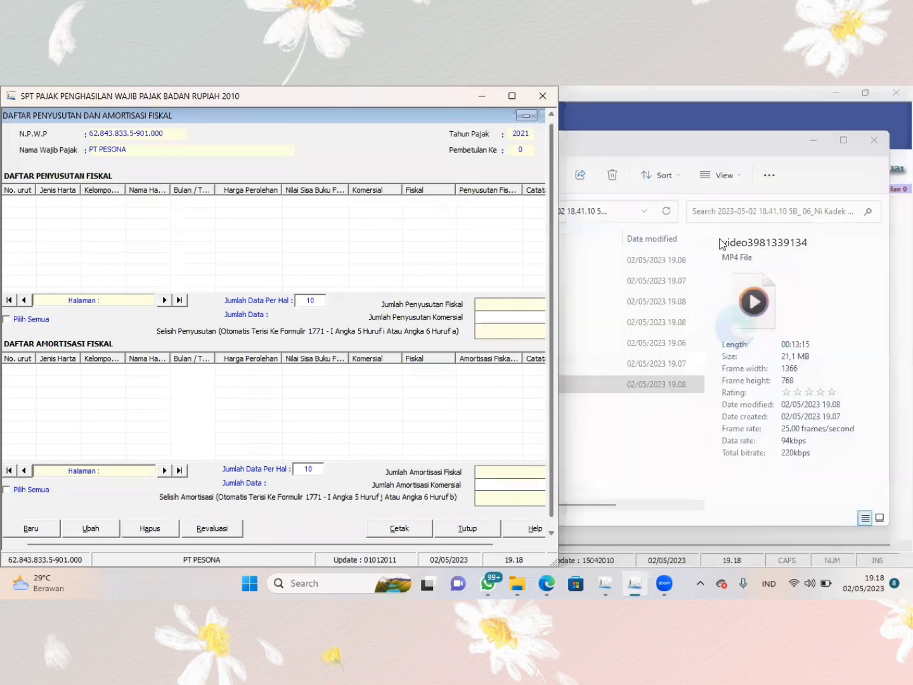
{"action": "left_click_drag", "start_coordinate": [560, 296], "coordinate": [808, 295]}
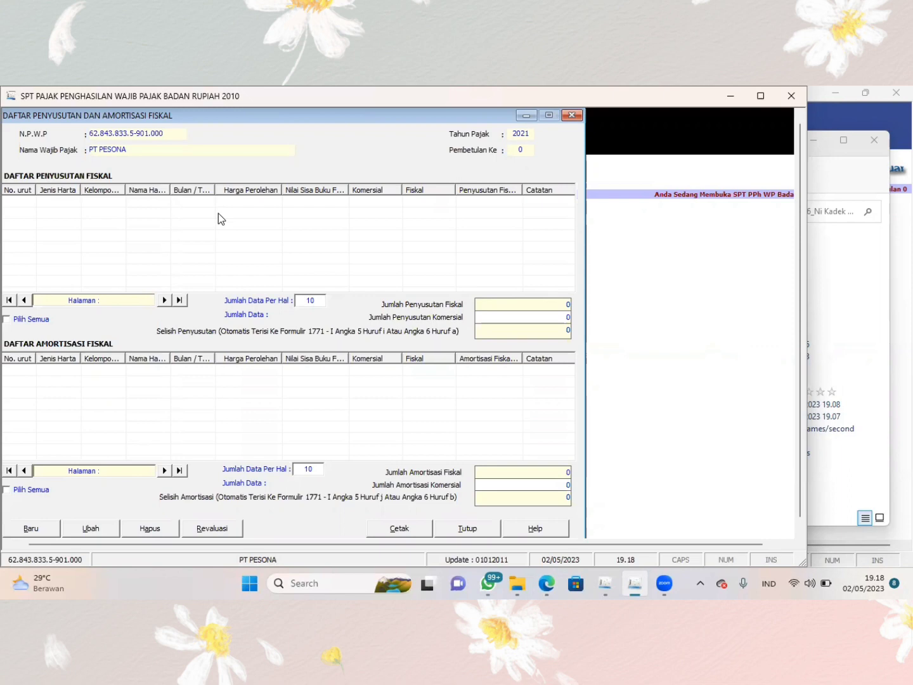
- Start a new depreciation entry with asset type Harta Berwujud, group Kelompok 1 and business type Industri makanan dan minuman
{"action": "left_click", "coordinate": [31, 528]}
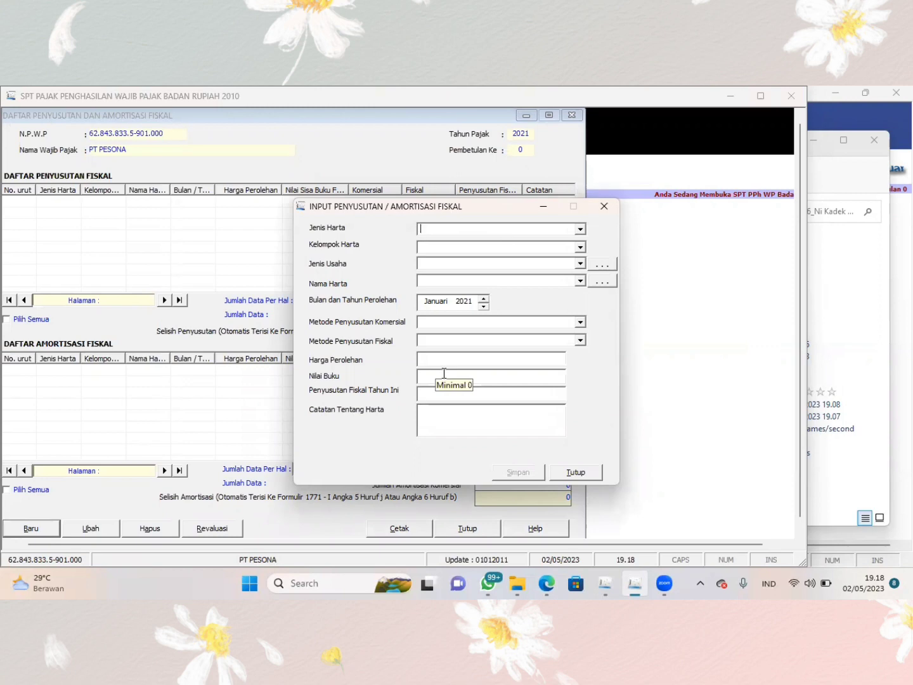
{"action": "left_click", "coordinate": [581, 231]}
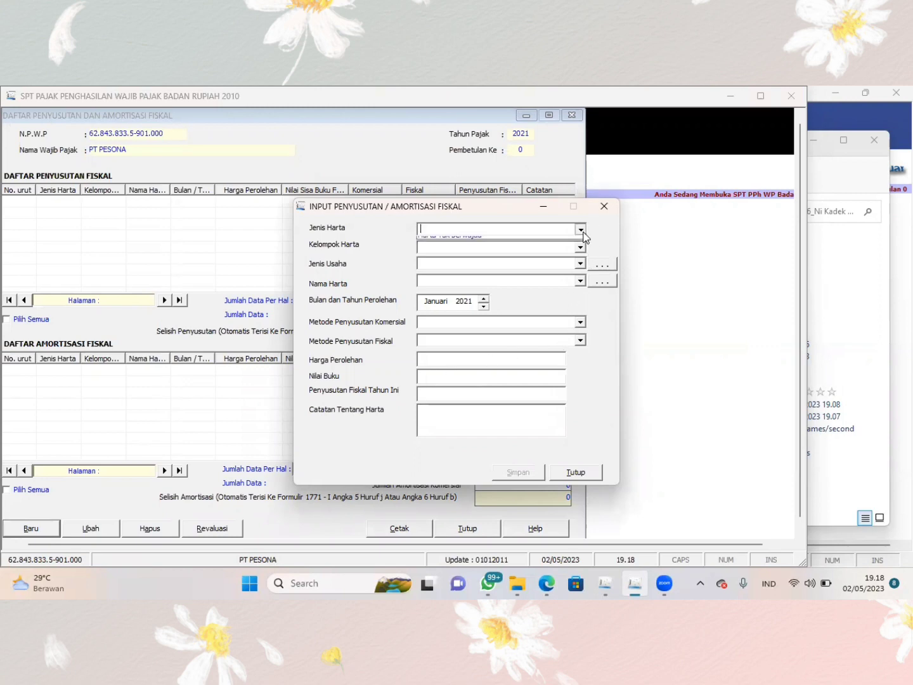
{"action": "left_click", "coordinate": [508, 251]}
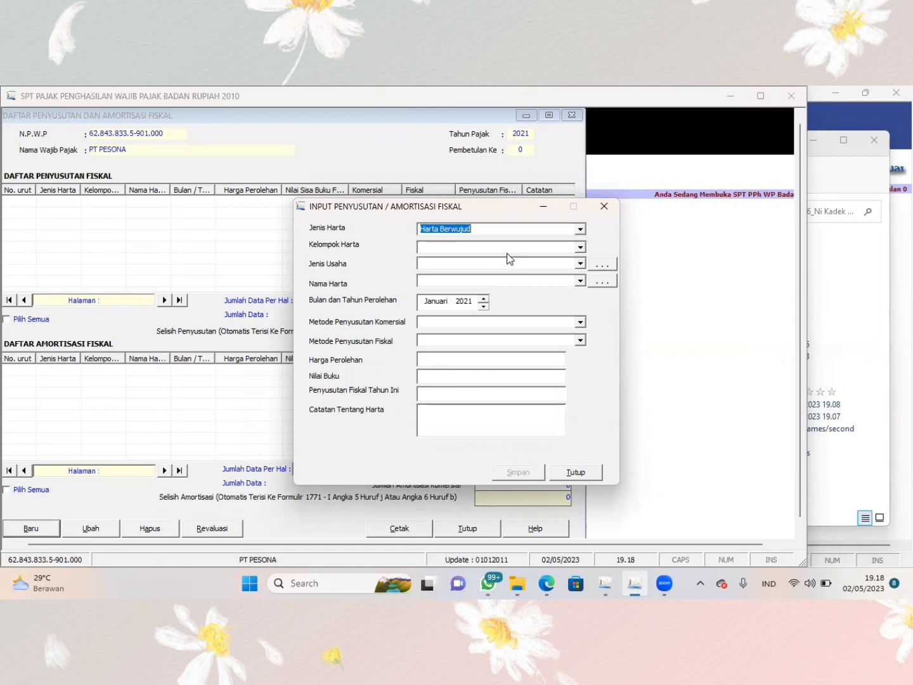
{"action": "left_click", "coordinate": [576, 249]}
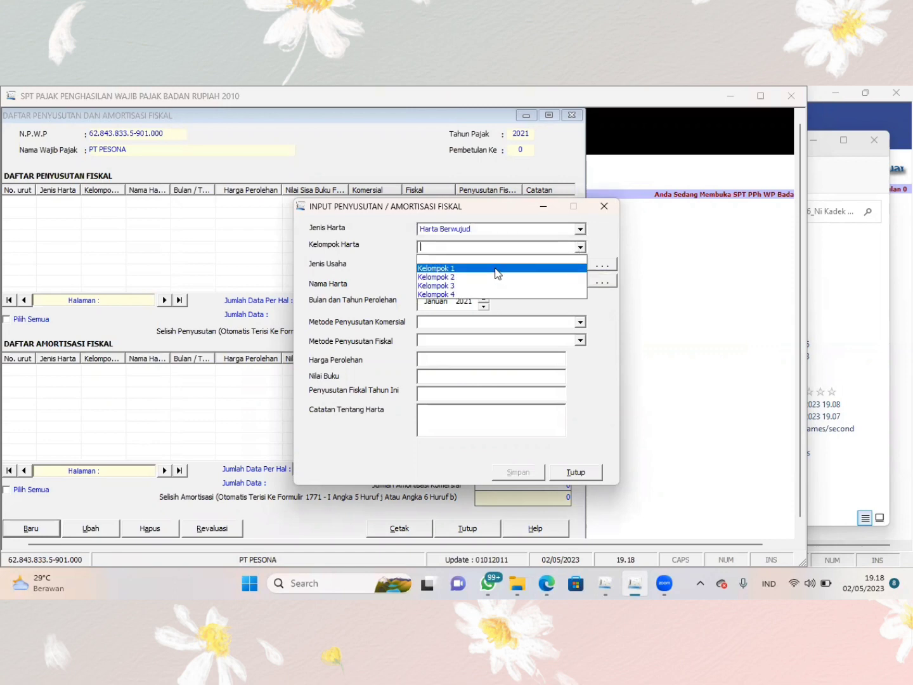
{"action": "left_click", "coordinate": [498, 270]}
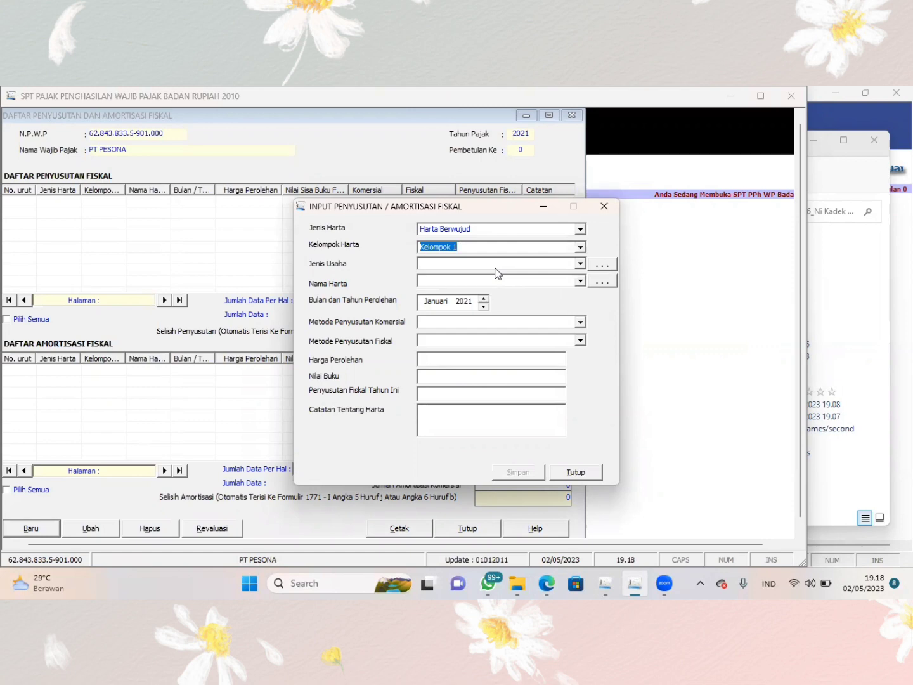
{"action": "left_click", "coordinate": [580, 264]}
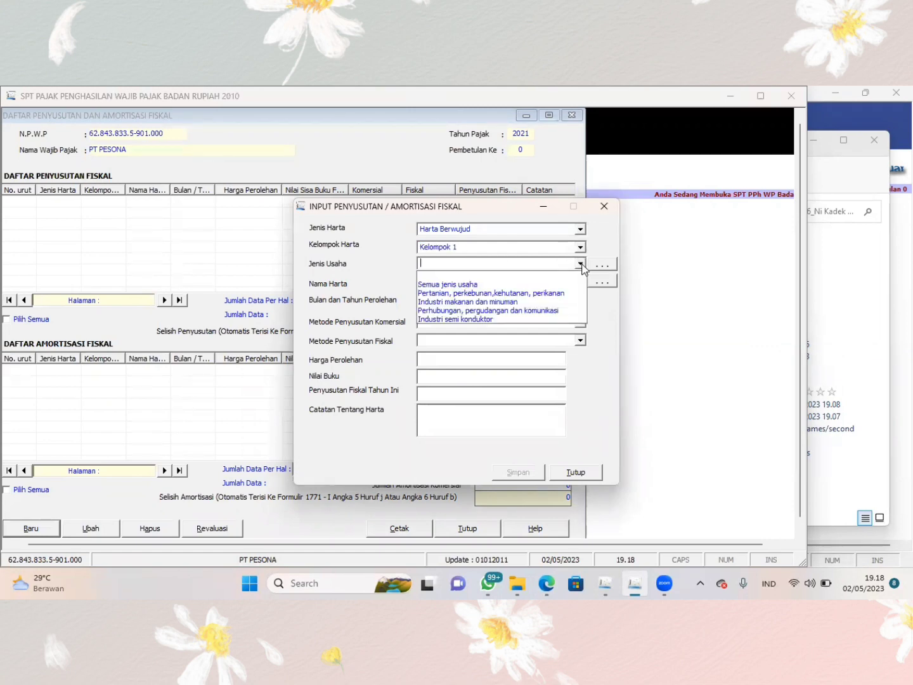
{"action": "left_click", "coordinate": [512, 303]}
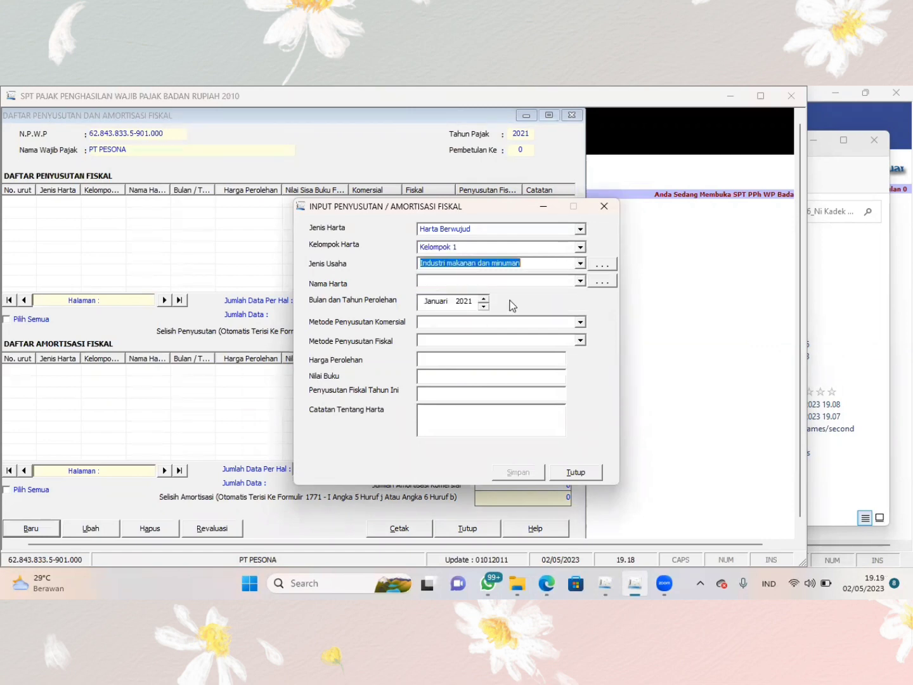
- Select Mesin ringan as the asset name and set its acquisition month and year to Januari 2021
{"action": "left_click", "coordinate": [581, 280]}
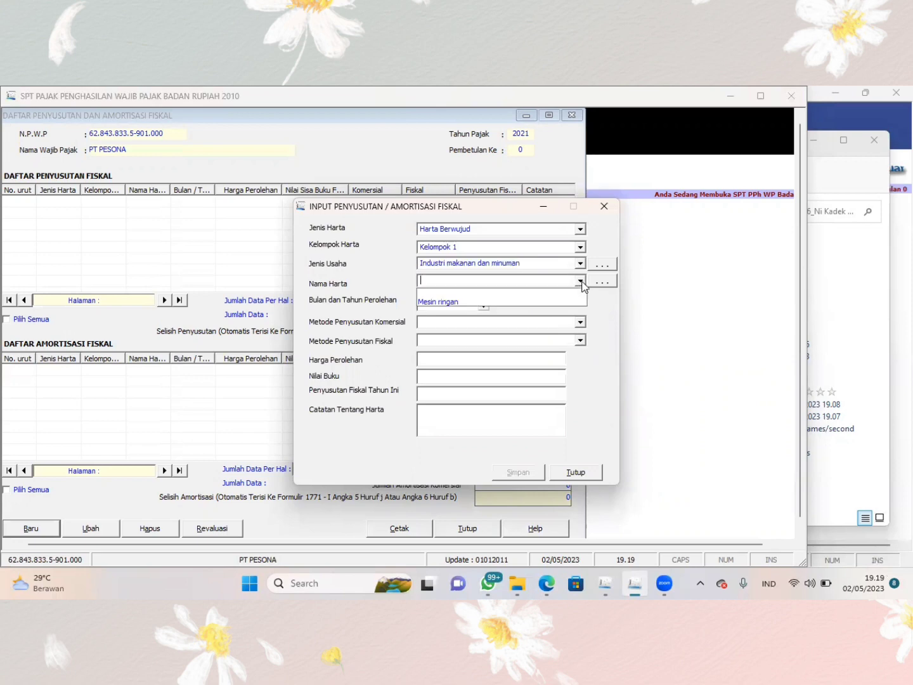
{"action": "left_click", "coordinate": [515, 302]}
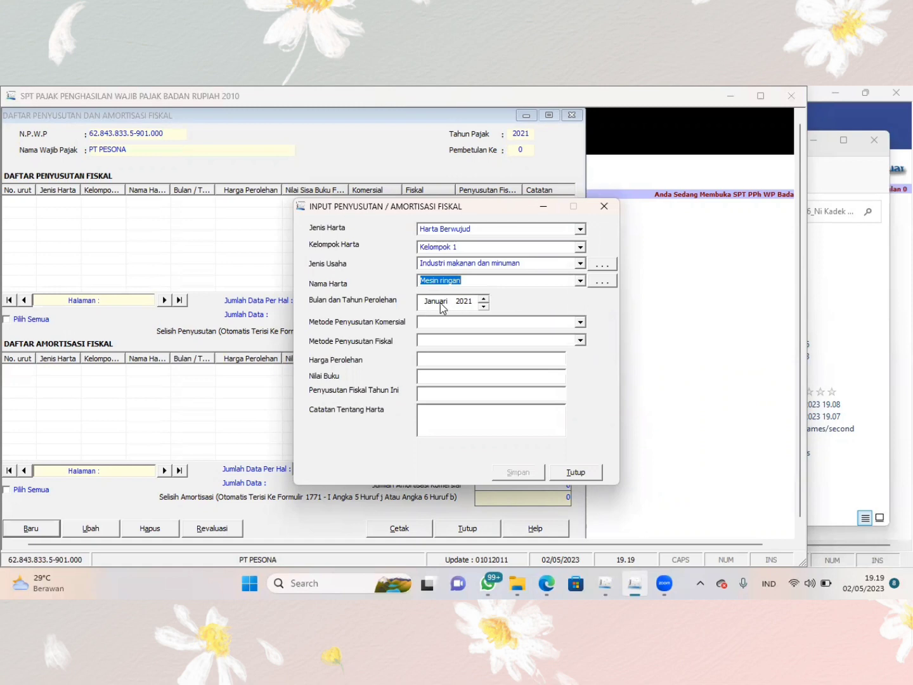
{"action": "left_click", "coordinate": [485, 306]}
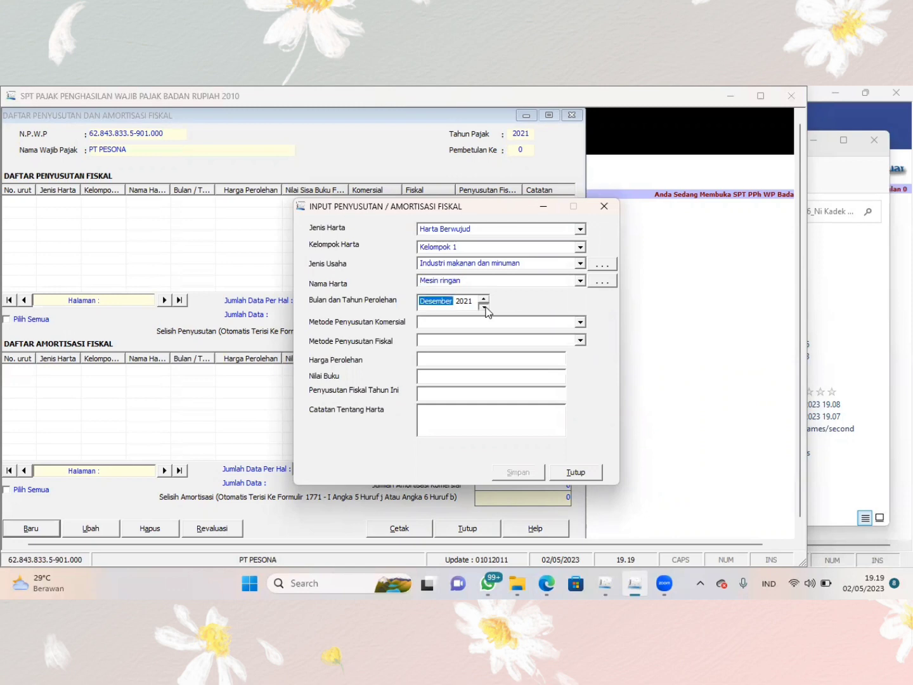
{"action": "left_click", "coordinate": [485, 300]}
{"action": "left_click", "coordinate": [484, 300]}
{"action": "left_click", "coordinate": [485, 307]}
- Set both the commercial and fiscal depreciation methods to Garis Lurus
{"action": "left_click", "coordinate": [580, 322]}
{"action": "left_click", "coordinate": [495, 344]}
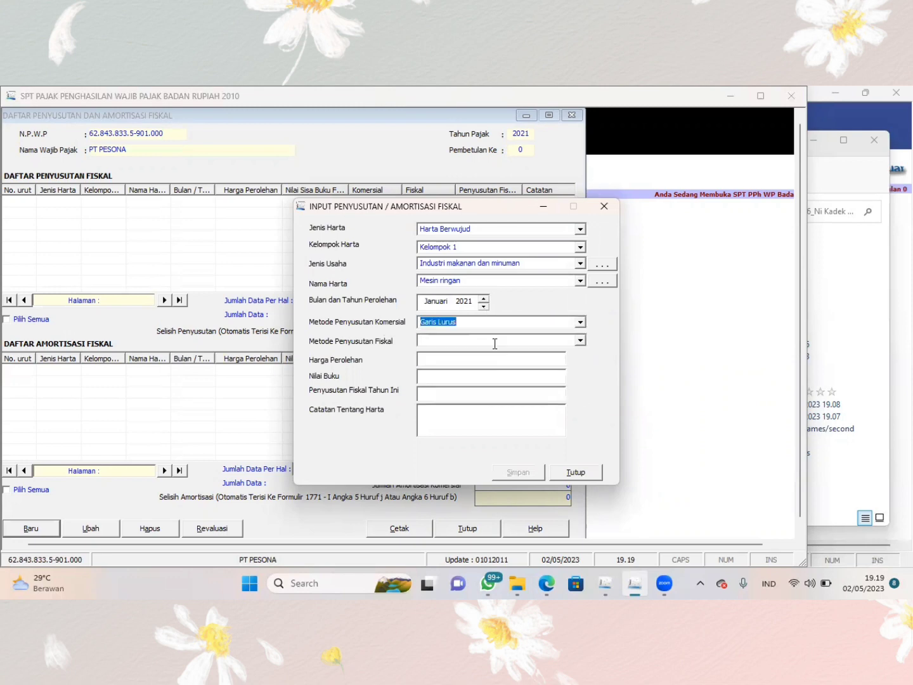
{"action": "left_click", "coordinate": [579, 341]}
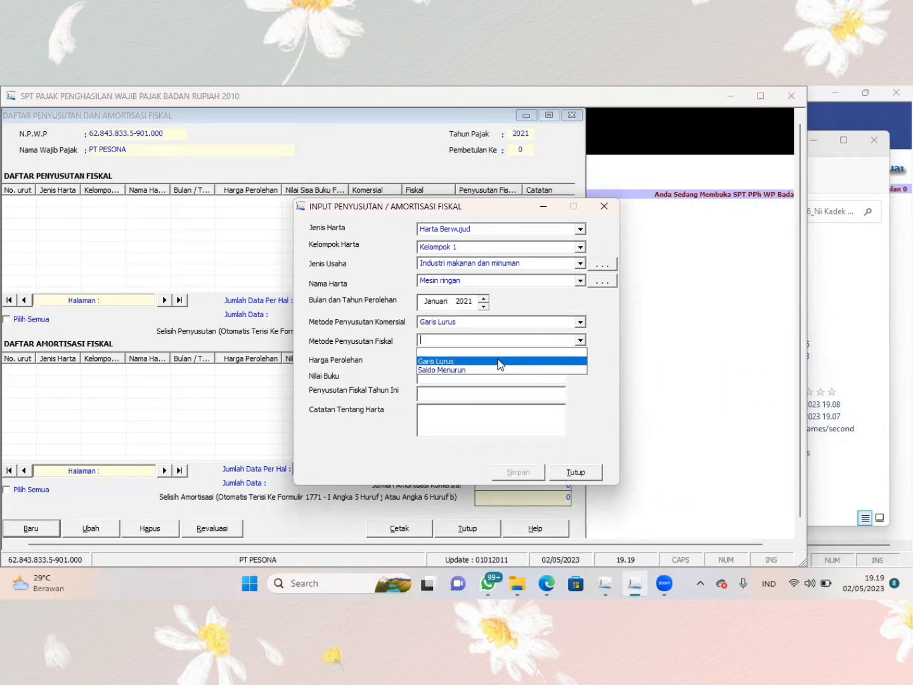
{"action": "left_click", "coordinate": [499, 360]}
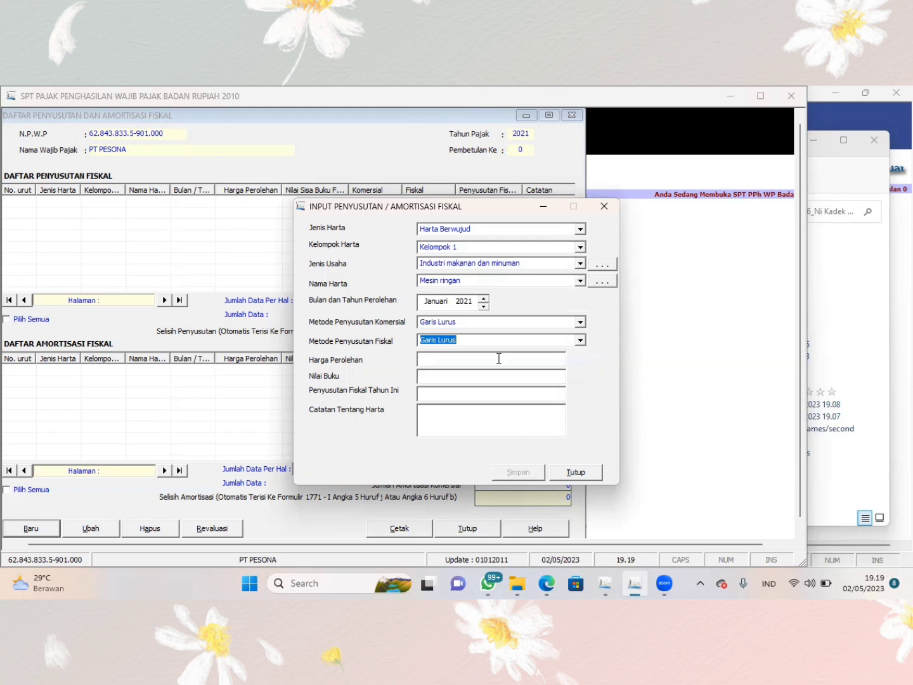
- Set the asset's Harga Perolehan to 300.000.000
{"action": "left_click", "coordinate": [467, 358]}
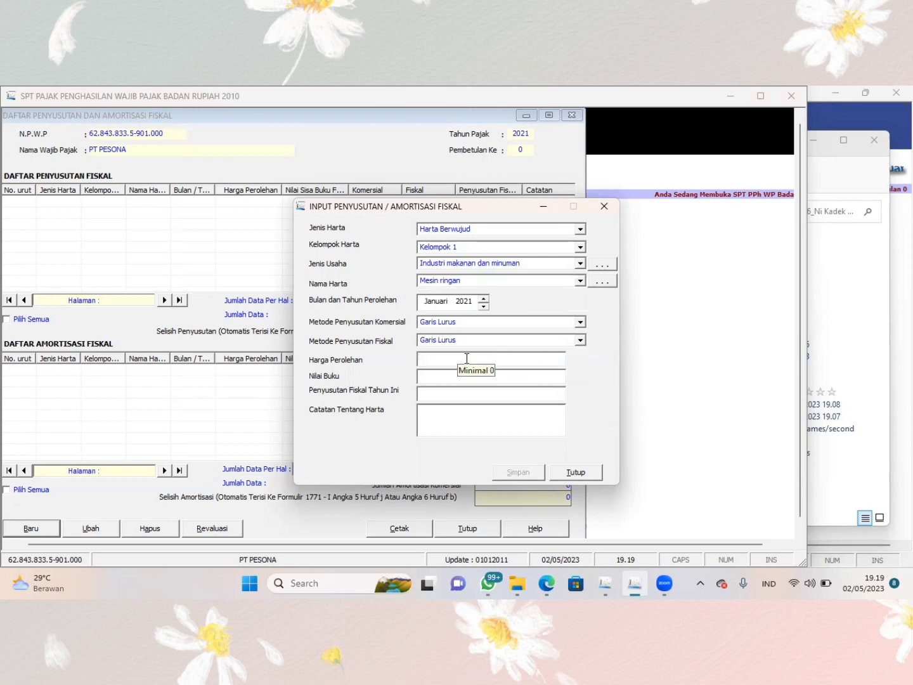
{"action": "type", "text": "300.000."}
{"action": "type", "text": "00000000"}
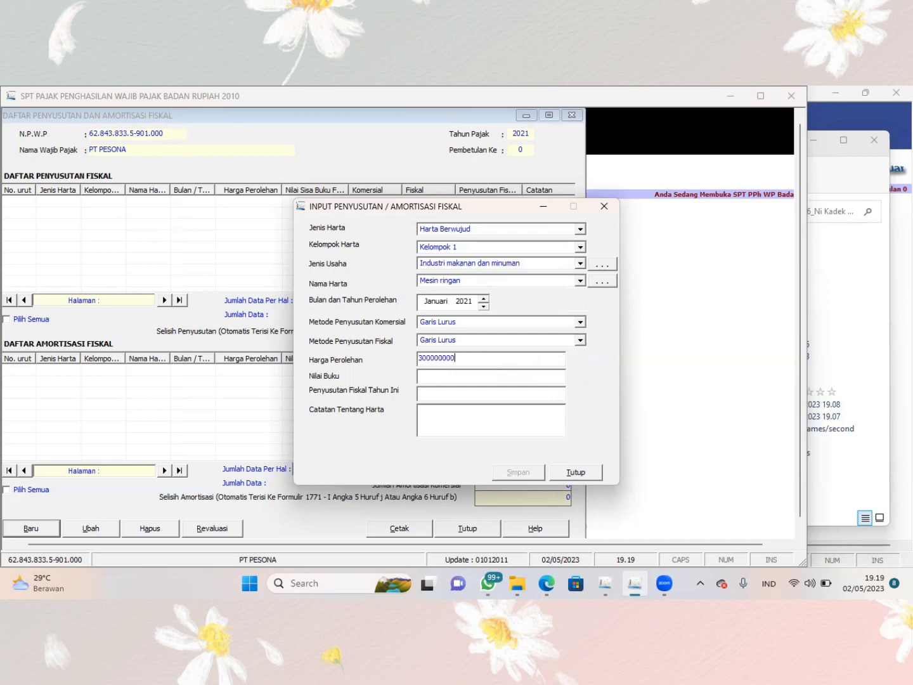
{"action": "key", "text": "Tab"}
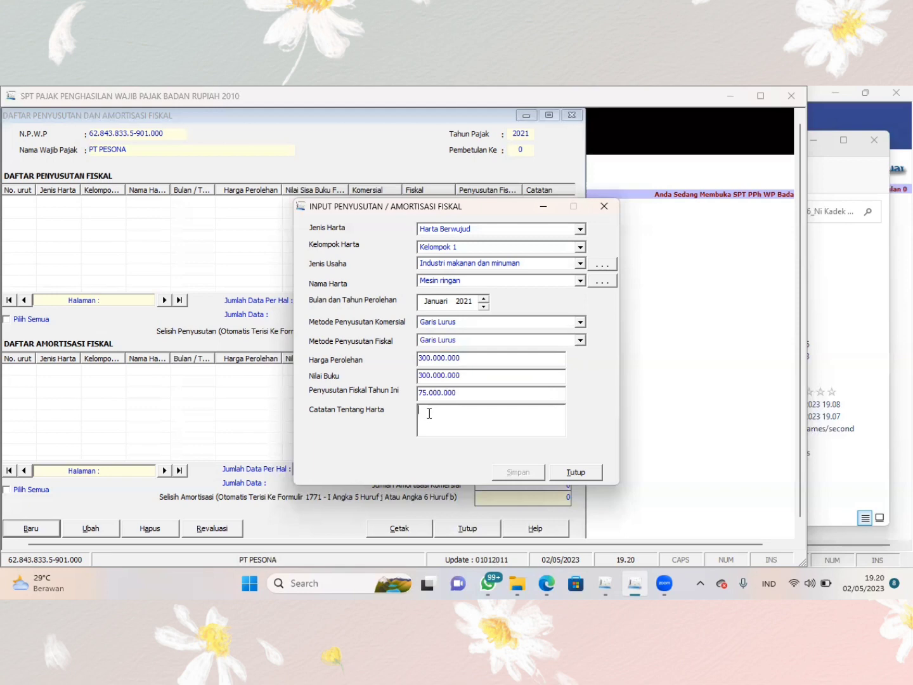
- Add the asset note "1 unit mesin", save the depreciation entry and close the input form
{"action": "type", "text": "1 unit mesin"}
{"action": "left_click", "coordinate": [533, 473]}
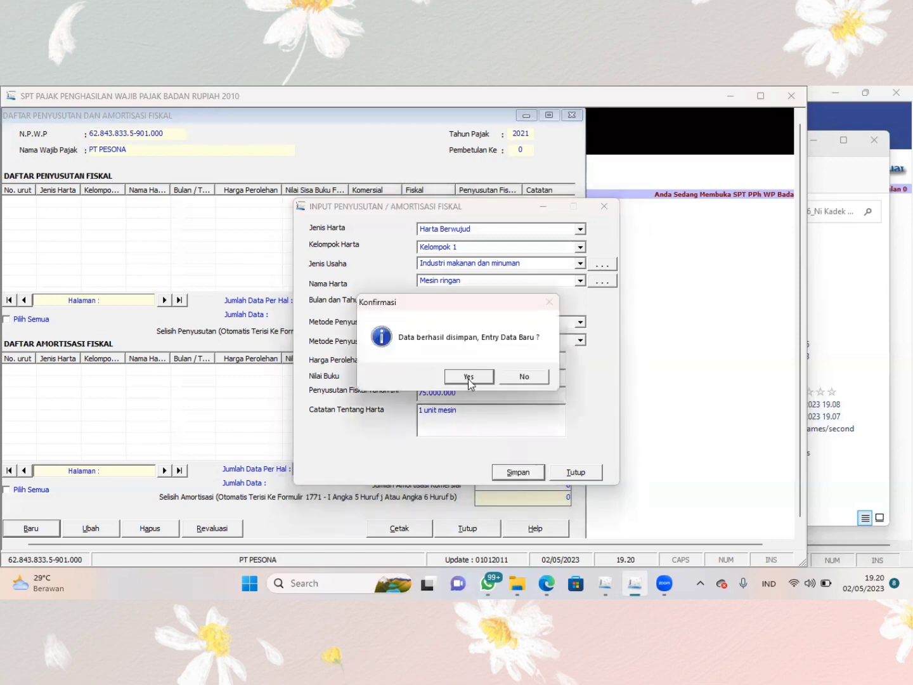
{"action": "left_click", "coordinate": [469, 377]}
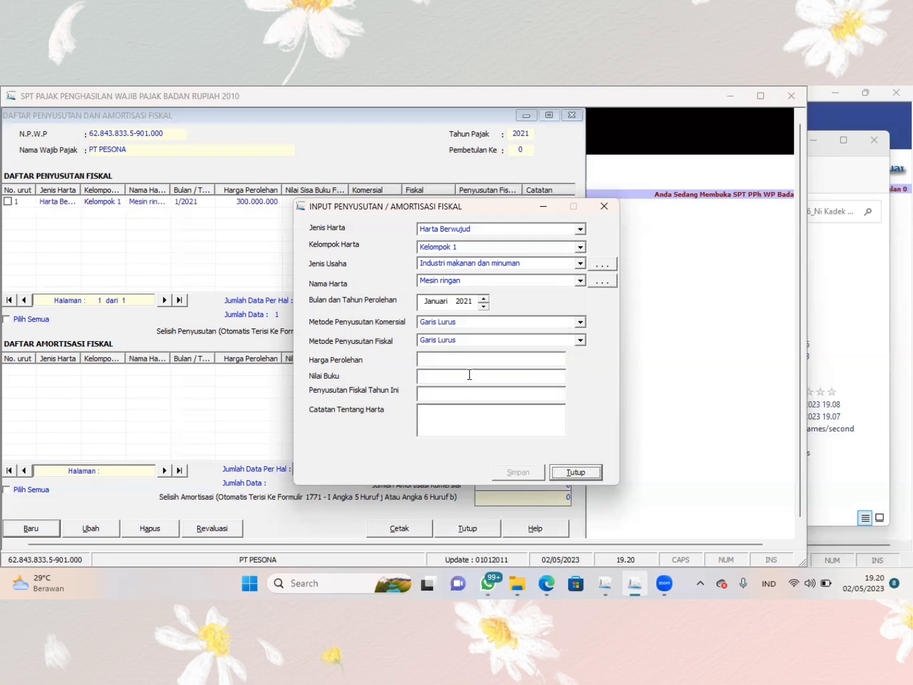
{"action": "left_click", "coordinate": [575, 473]}
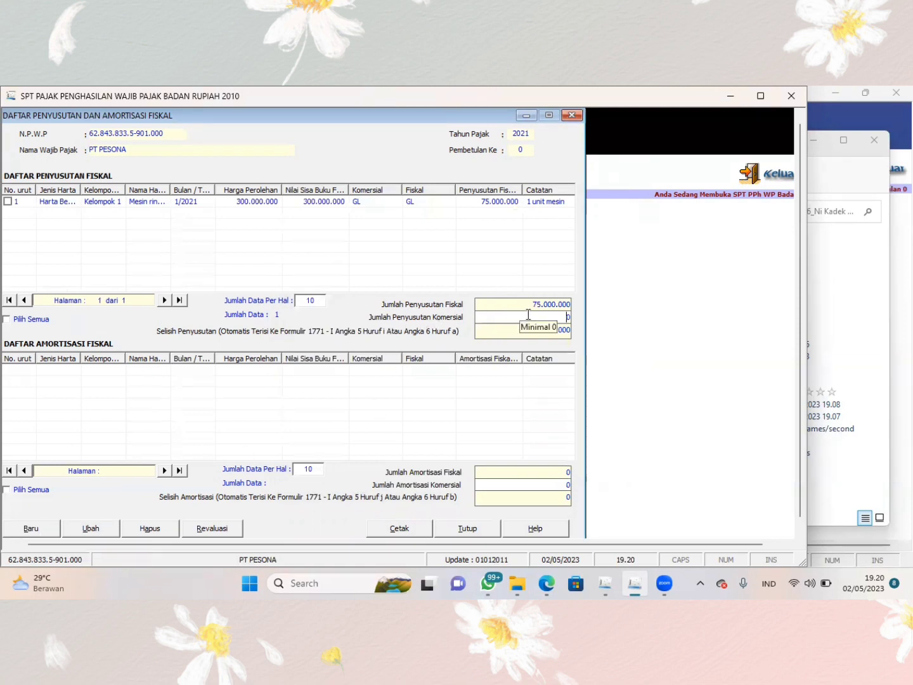
- Switch to the Google Sheets workbook in the browser and check the fiscal and commercial depreciation totals on the Data Penyusutan sheet
{"action": "left_click", "coordinate": [547, 584]}
{"action": "scroll", "coordinate": [672, 442], "scroll_direction": "left", "scroll_amount": 2}
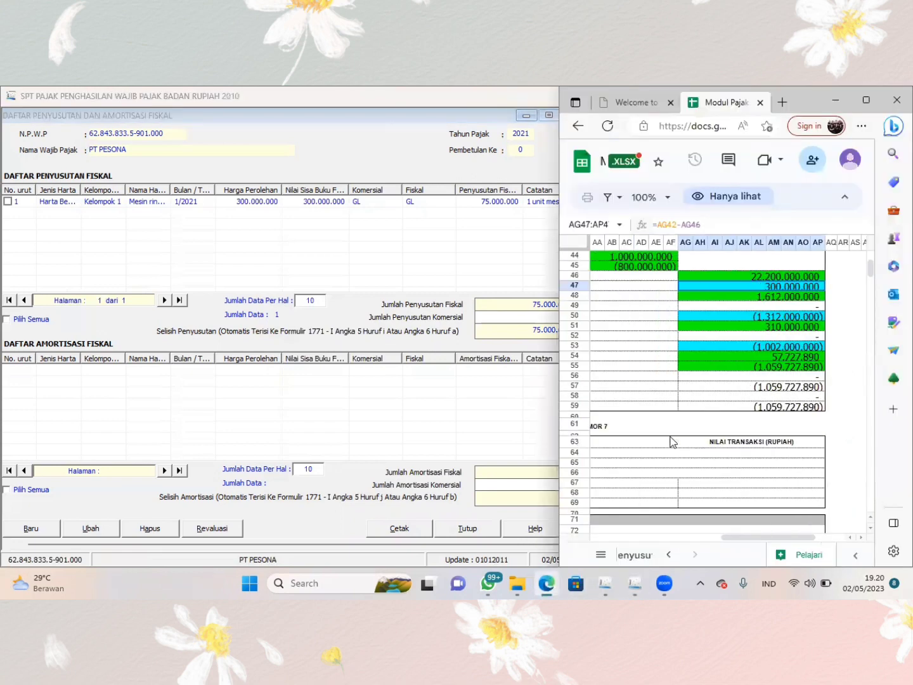
{"action": "left_click", "coordinate": [633, 561]}
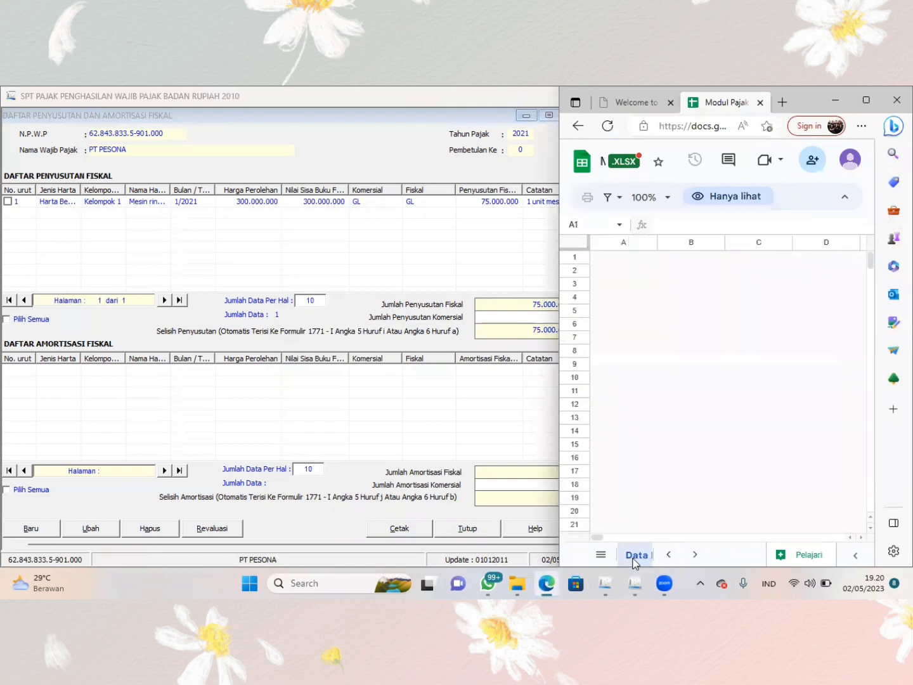
{"action": "scroll", "coordinate": [696, 436], "scroll_direction": "right", "scroll_amount": 2}
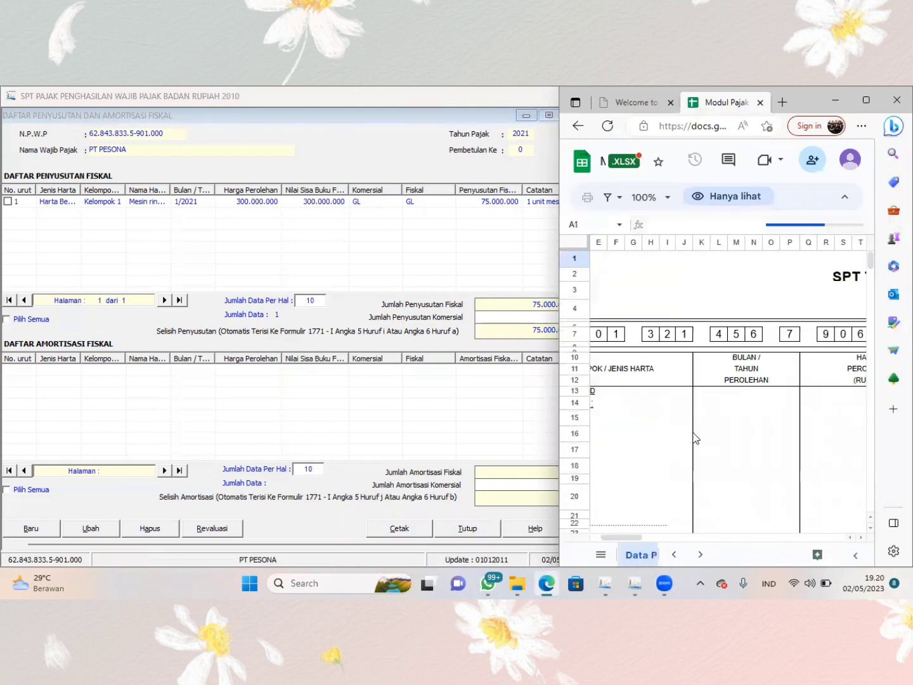
{"action": "scroll", "coordinate": [695, 437], "scroll_direction": "down", "scroll_amount": 5}
{"action": "scroll", "coordinate": [696, 437], "scroll_direction": "down", "scroll_amount": 1}
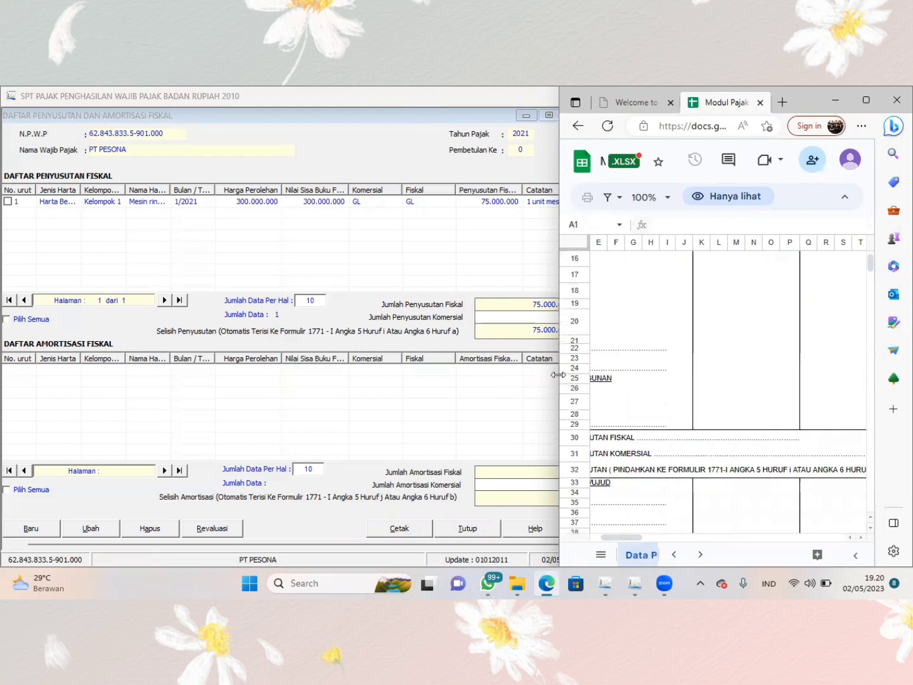
{"action": "left_click_drag", "start_coordinate": [558, 375], "coordinate": [334, 381]}
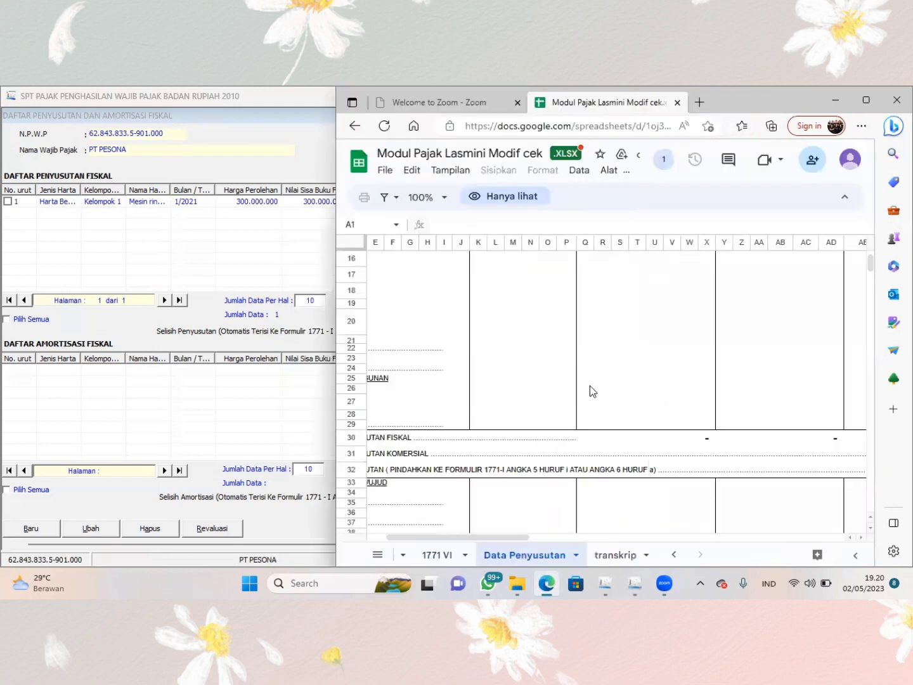
{"action": "scroll", "coordinate": [590, 385], "scroll_direction": "down", "scroll_amount": 4}
{"action": "scroll", "coordinate": [590, 386], "scroll_direction": "up", "scroll_amount": 1}
{"action": "scroll", "coordinate": [590, 386], "scroll_direction": "right", "scroll_amount": 6}
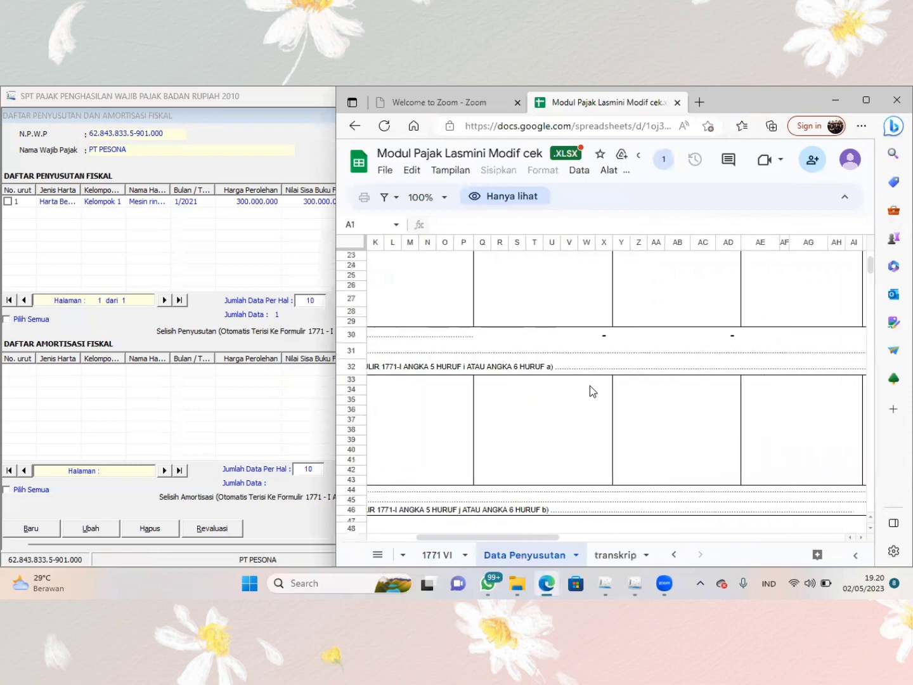
{"action": "scroll", "coordinate": [589, 386], "scroll_direction": "right", "scroll_amount": 2}
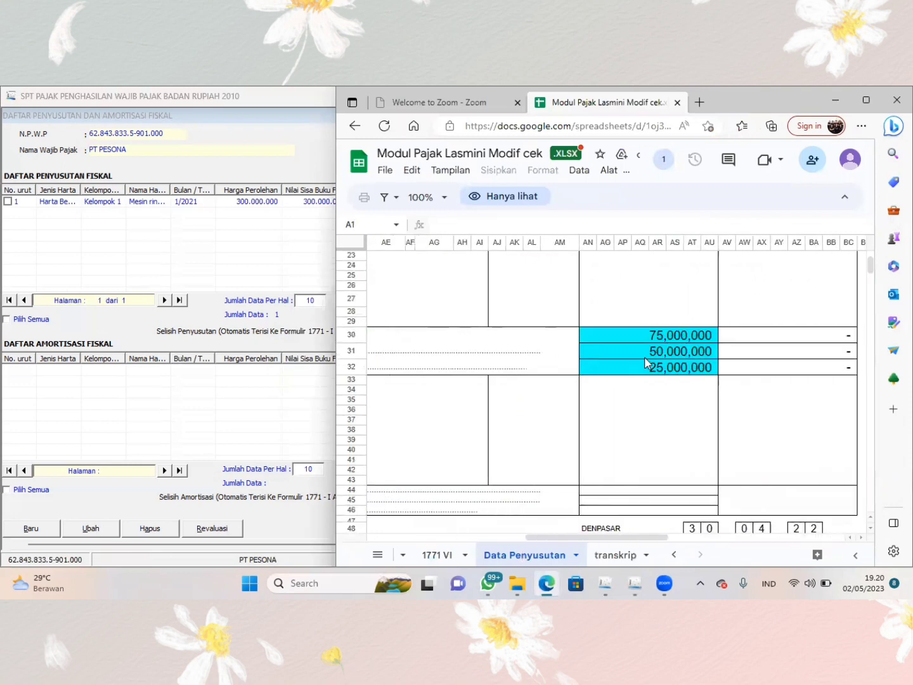
{"action": "scroll", "coordinate": [650, 352], "scroll_direction": "left", "scroll_amount": 8}
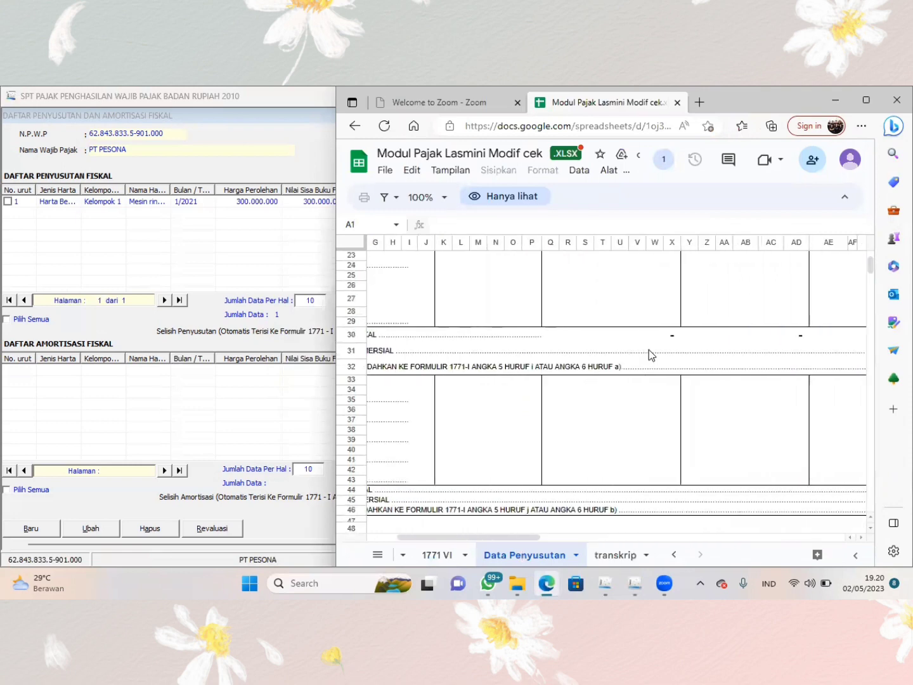
- Back in eSPT, set Jumlah Penyusutan Komersial to 50.000.000 and close the depreciation and amortization list
{"action": "left_click", "coordinate": [265, 388]}
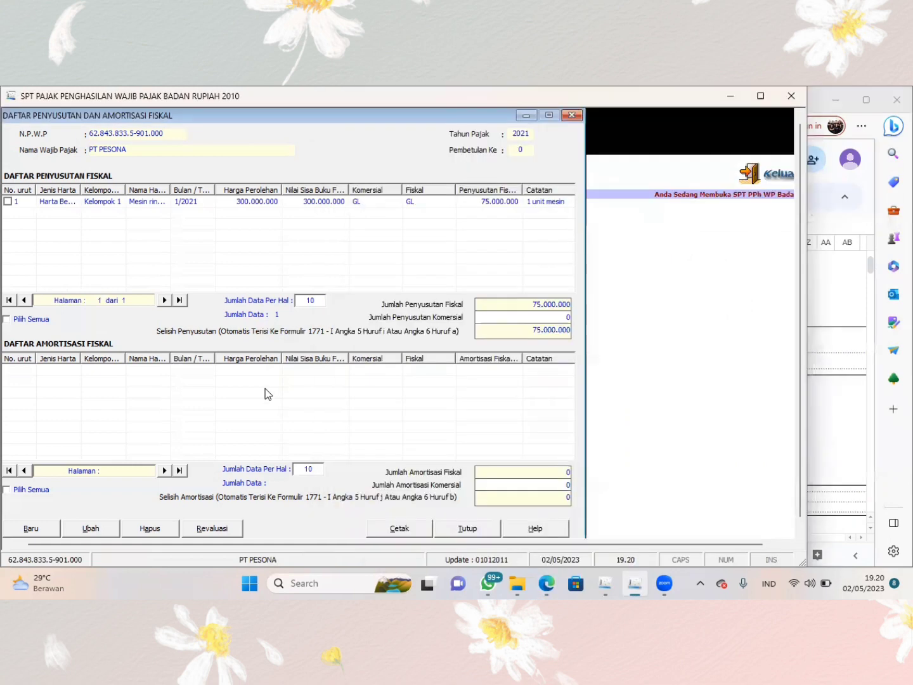
{"action": "left_click", "coordinate": [538, 321]}
{"action": "type", "text": "50.000."}
{"action": "type", "text": "0000000"}
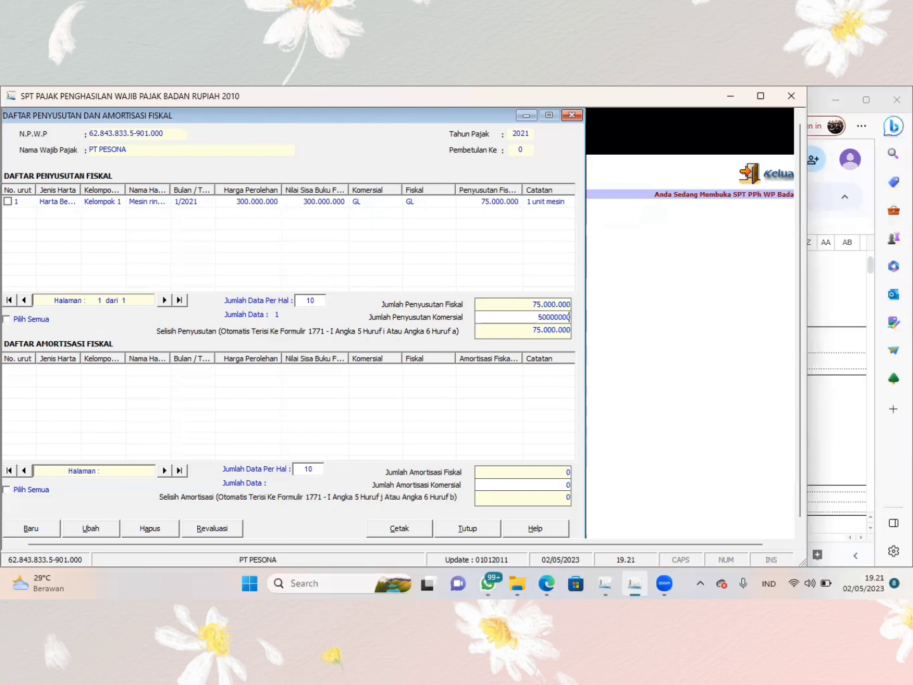
{"action": "key", "text": "Tab"}
{"action": "left_click", "coordinate": [567, 117]}
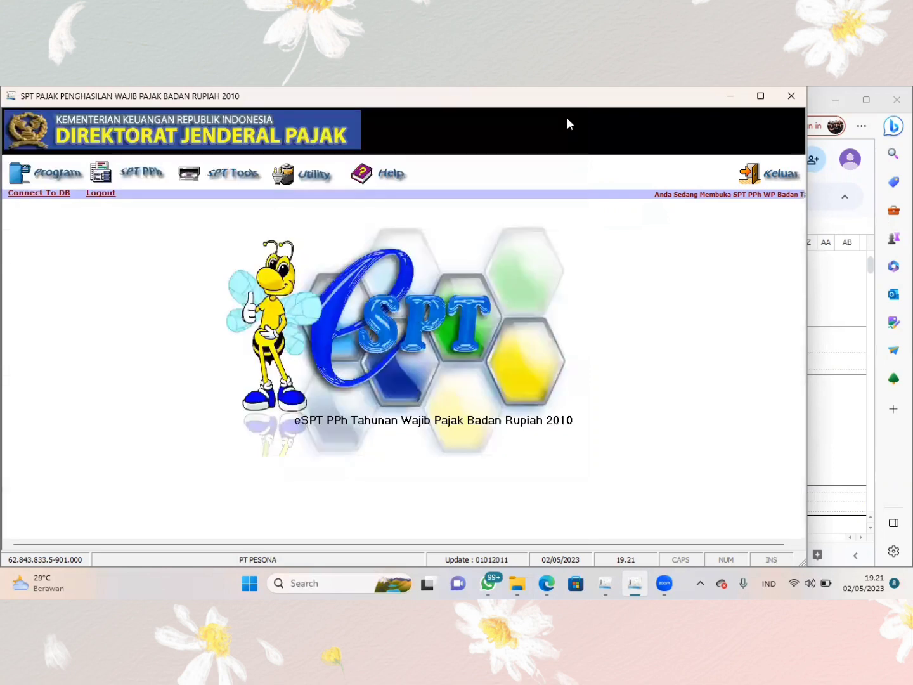
- Open attachment Formulir 1771-VI and reposition its window within the application
{"action": "left_click", "coordinate": [140, 175]}
{"action": "mouse_move", "coordinate": [159, 204]}
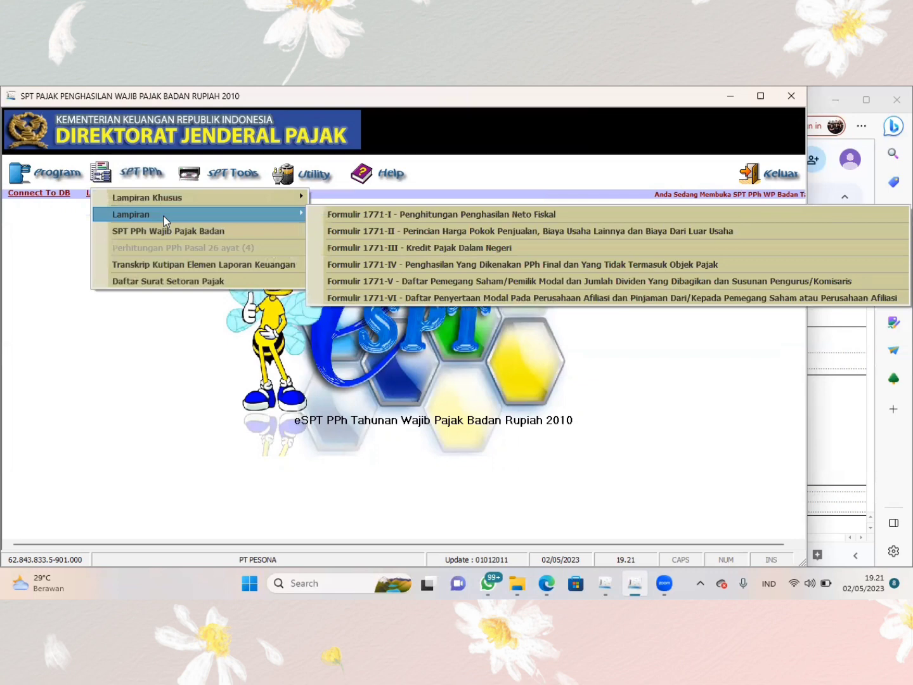
{"action": "left_click", "coordinate": [381, 298]}
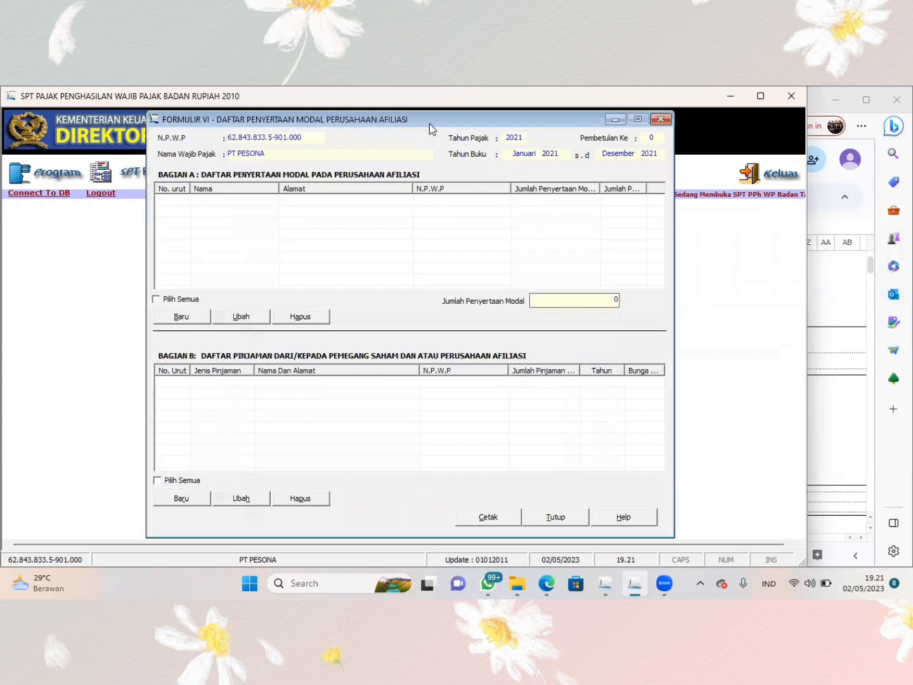
{"action": "left_click_drag", "start_coordinate": [431, 121], "coordinate": [316, 128]}
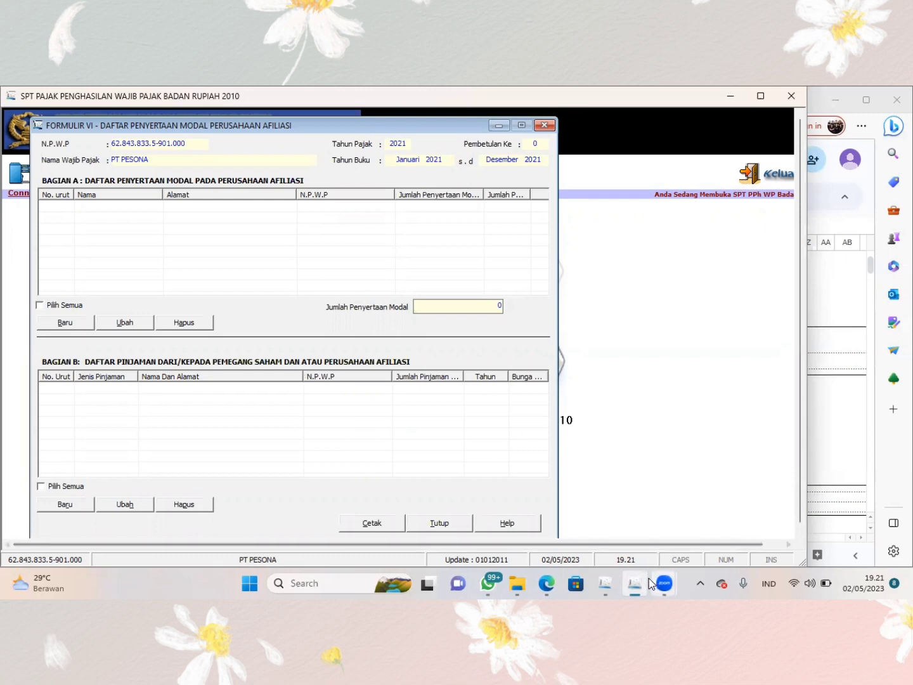
- Switch to the browser workbook and check the Bagian A affiliate capital participation data on the 1771 VI sheet
{"action": "left_click", "coordinate": [544, 583]}
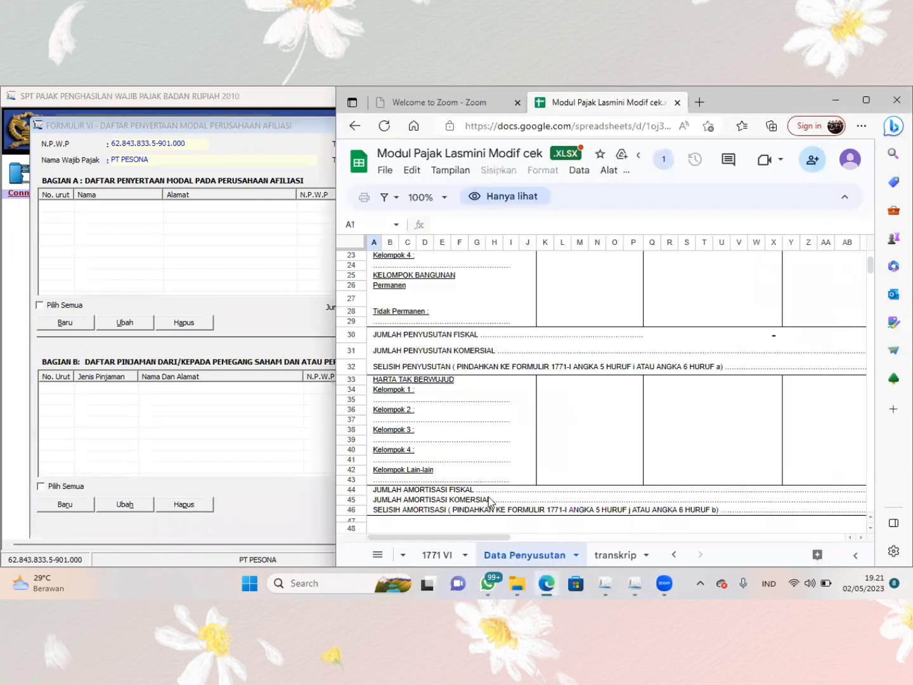
{"action": "left_click", "coordinate": [444, 556]}
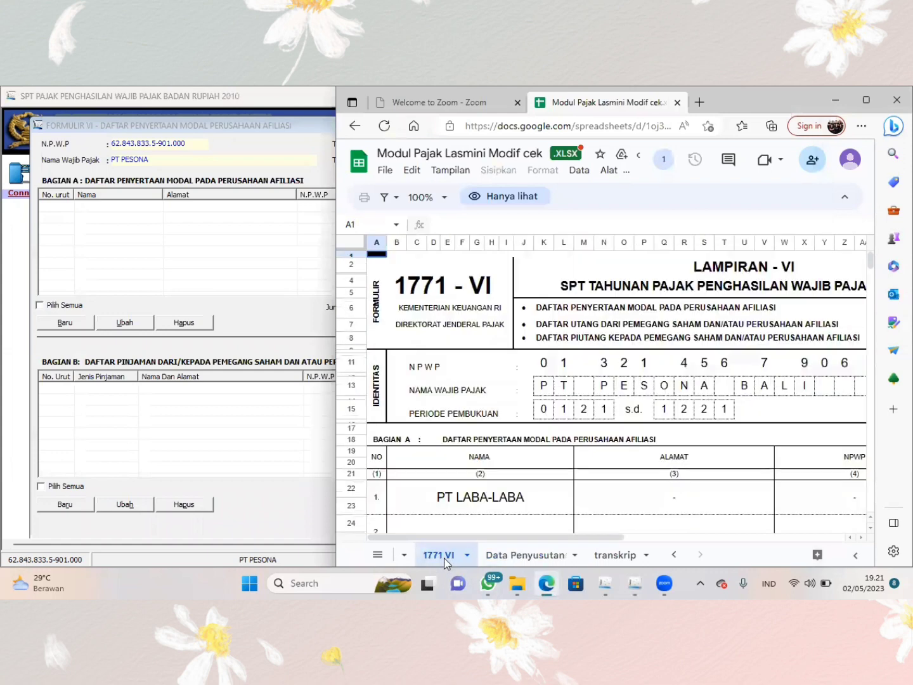
{"action": "scroll", "coordinate": [549, 494], "scroll_direction": "down", "scroll_amount": 3}
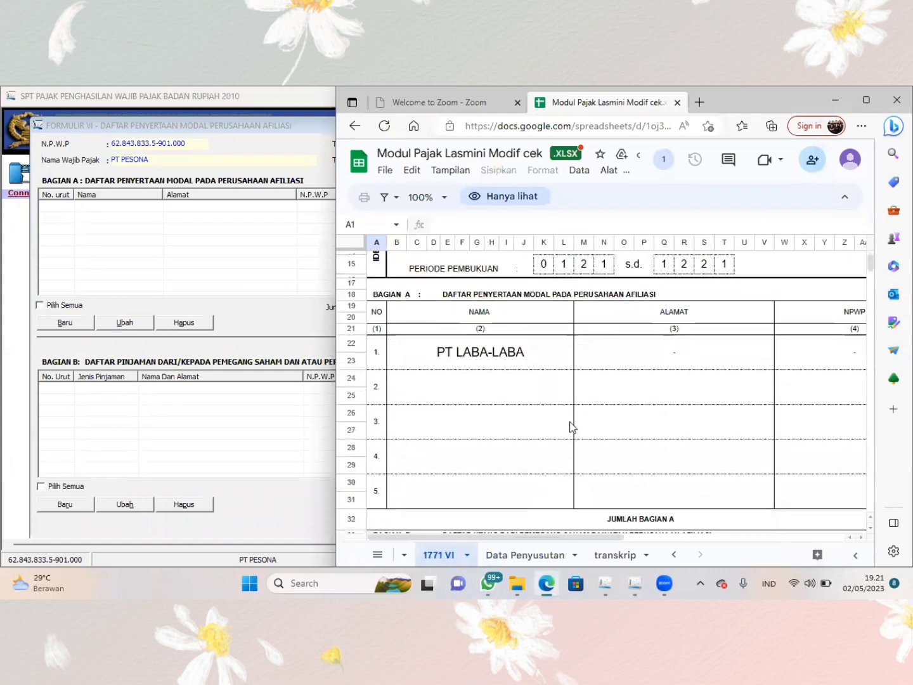
{"action": "scroll", "coordinate": [572, 428], "scroll_direction": "right", "scroll_amount": 5}
{"action": "scroll", "coordinate": [569, 427], "scroll_direction": "right", "scroll_amount": 4}
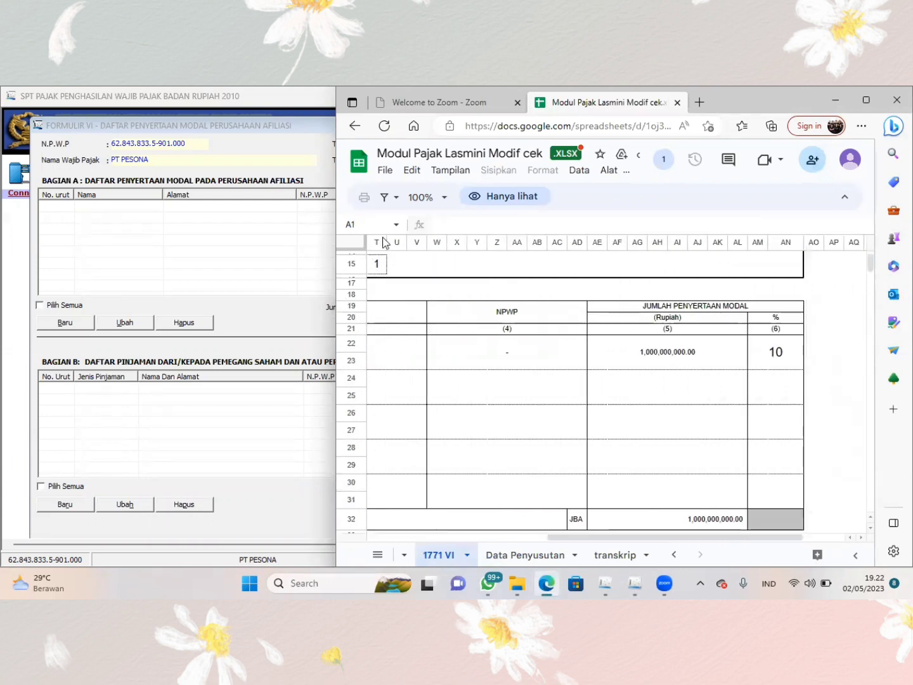
- Back in eSPT, start a new capital participation entry in Bagian A and enter the affiliated company's tax number (N.P.W.P)
{"action": "left_click", "coordinate": [262, 239]}
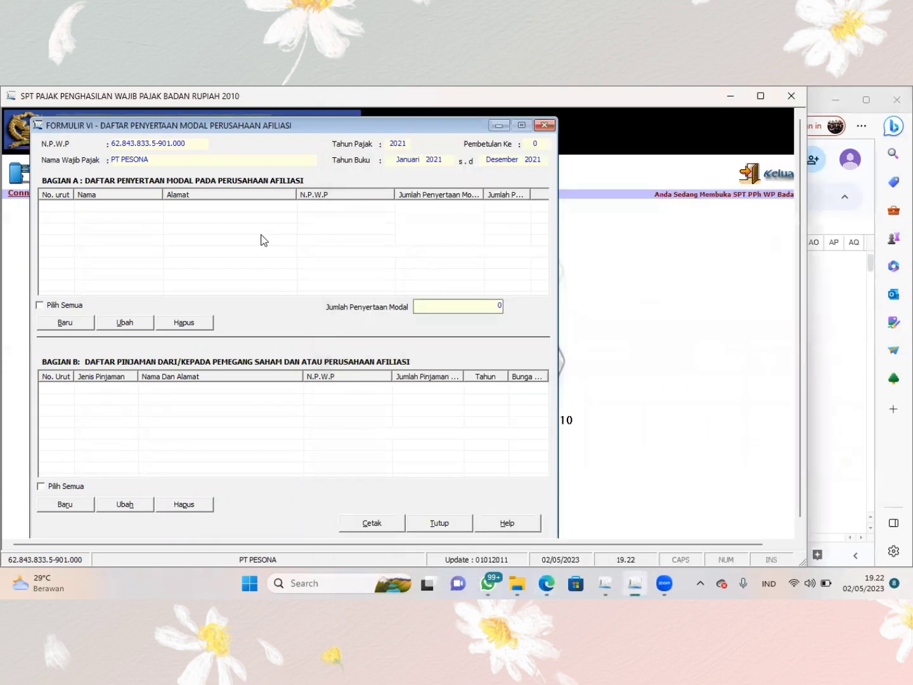
{"action": "left_click", "coordinate": [73, 324]}
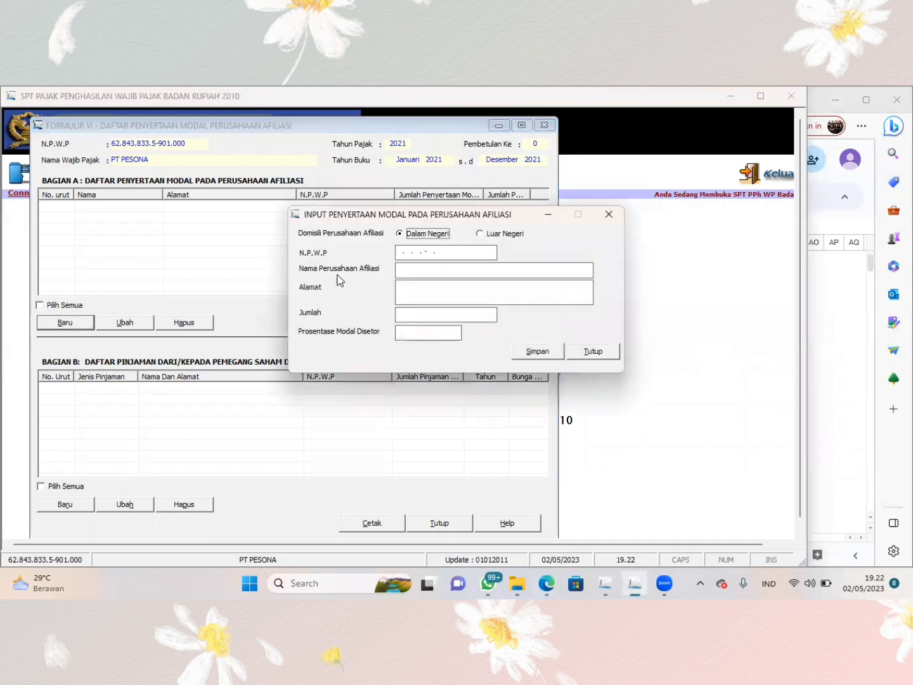
{"action": "left_click", "coordinate": [407, 257]}
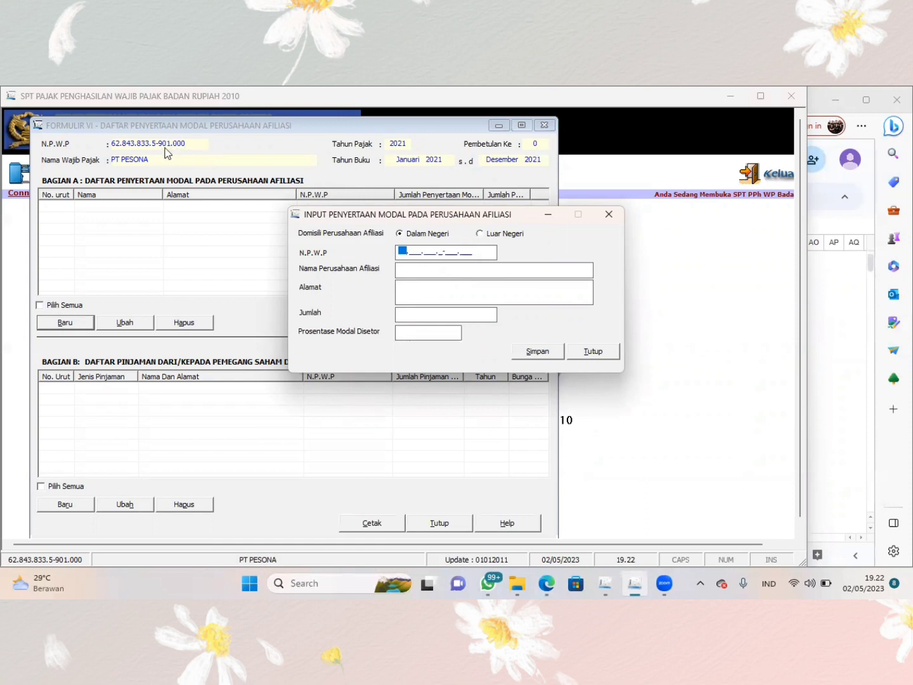
{"action": "left_click", "coordinate": [406, 254]}
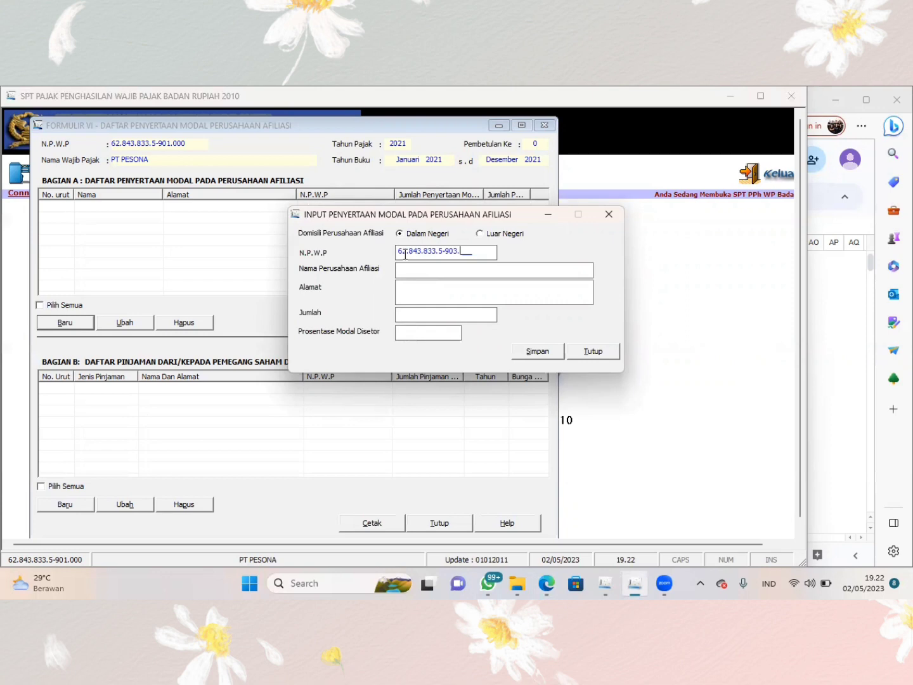
{"action": "key", "text": "BackSpace"}
{"action": "key", "text": "BackSpace"}
{"action": "key", "text": "BackSpace"}
{"action": "key", "text": "Caps_Lock"}
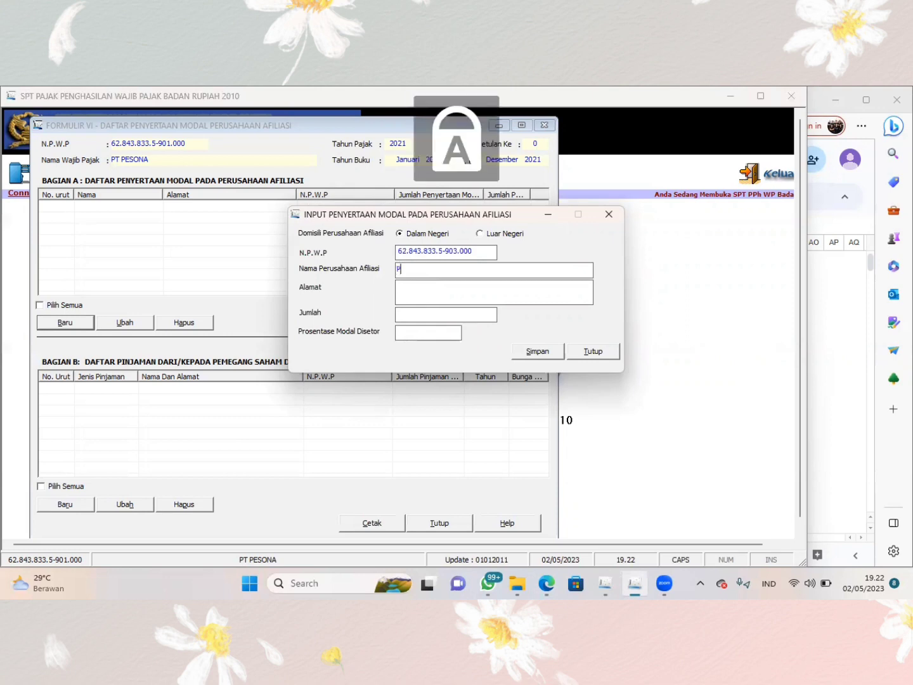
- Enter PT. LABA-LABA as the affiliated company's name and fill in its street address
{"action": "type", "text": "PT. L"}
{"action": "key", "text": "Caps_Lock"}
{"action": "type", "text": "ABA"}
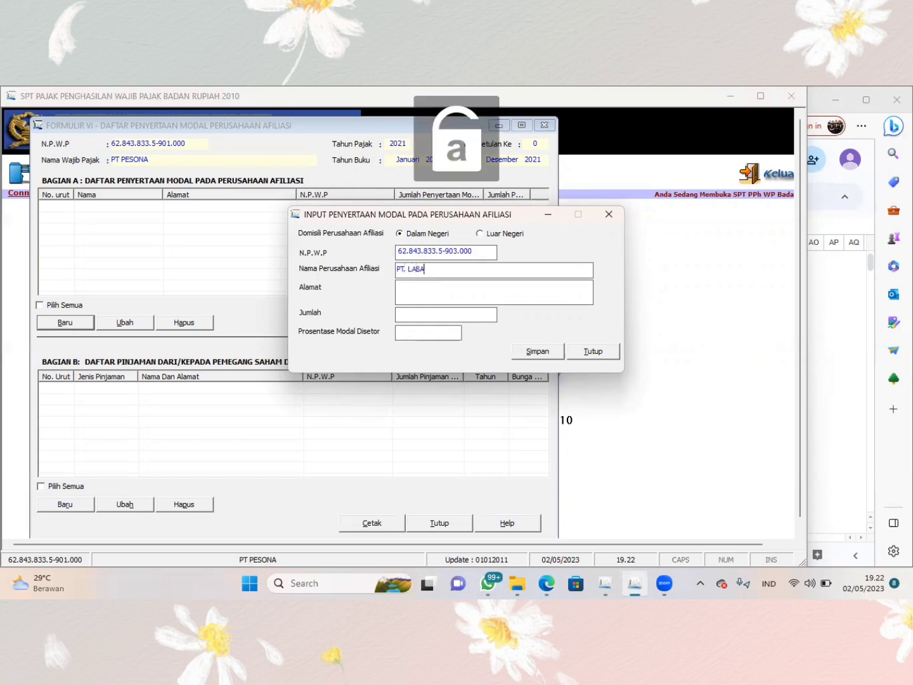
{"action": "type", "text": "-"}
{"action": "key", "text": "Caps_Lock"}
{"action": "type", "text": "LA"}
{"action": "key", "text": "Caps_Lock"}
{"action": "type", "text": "BA"}
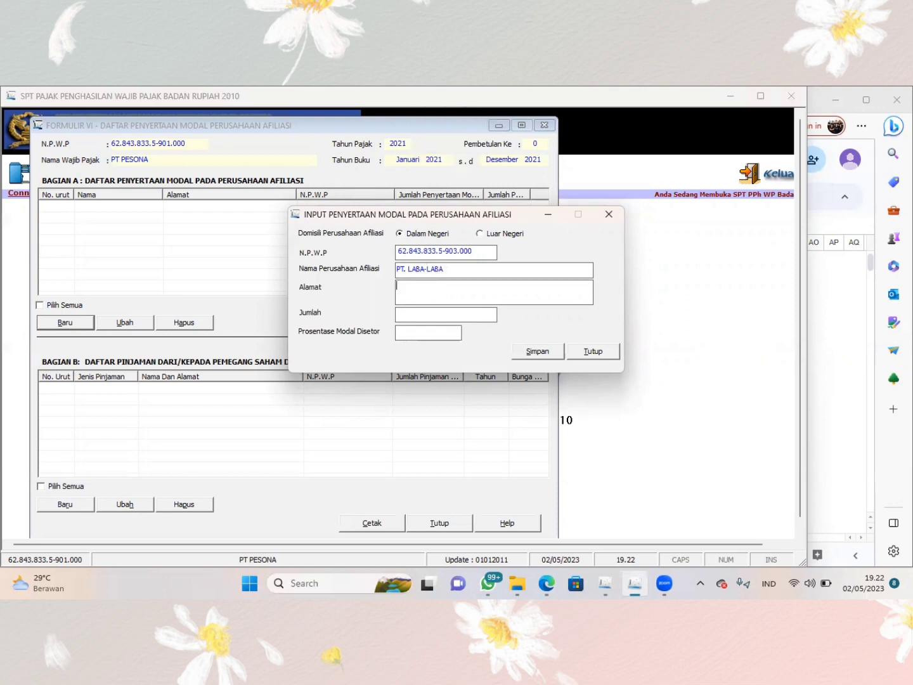
{"action": "key", "text": "Tab"}
- Set Jumlah to 1.000.000.000 and Prosentase Modal Disetor to 10, save the participation entry and decline recording another
{"action": "type", "text": "1."}
{"action": "type", "text": "000.000."}
{"action": "type", "text": "000000000"}
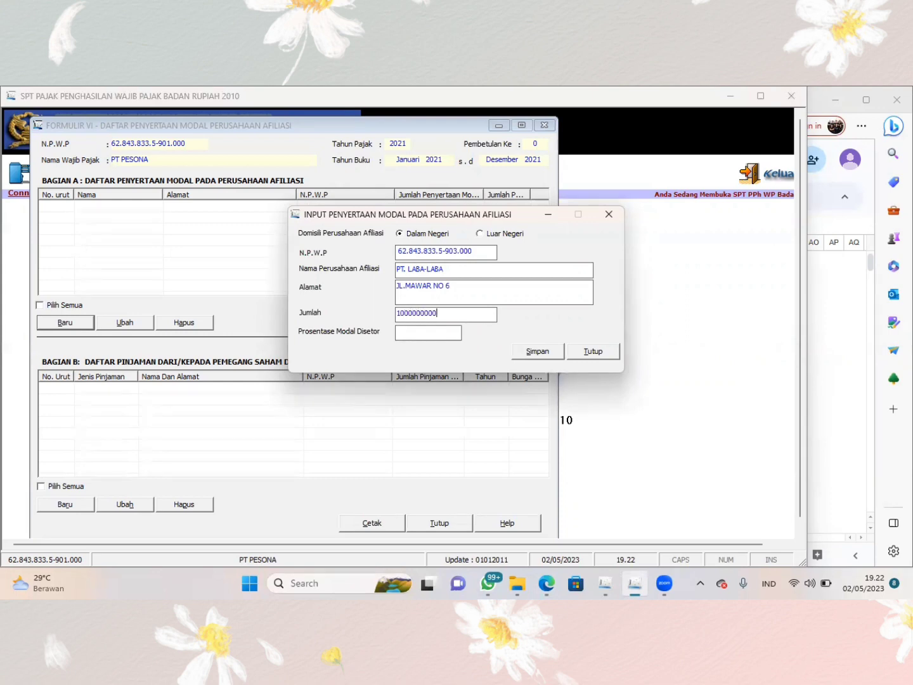
{"action": "key", "text": "Tab"}
{"action": "type", "text": "10"}
{"action": "left_click", "coordinate": [533, 353]}
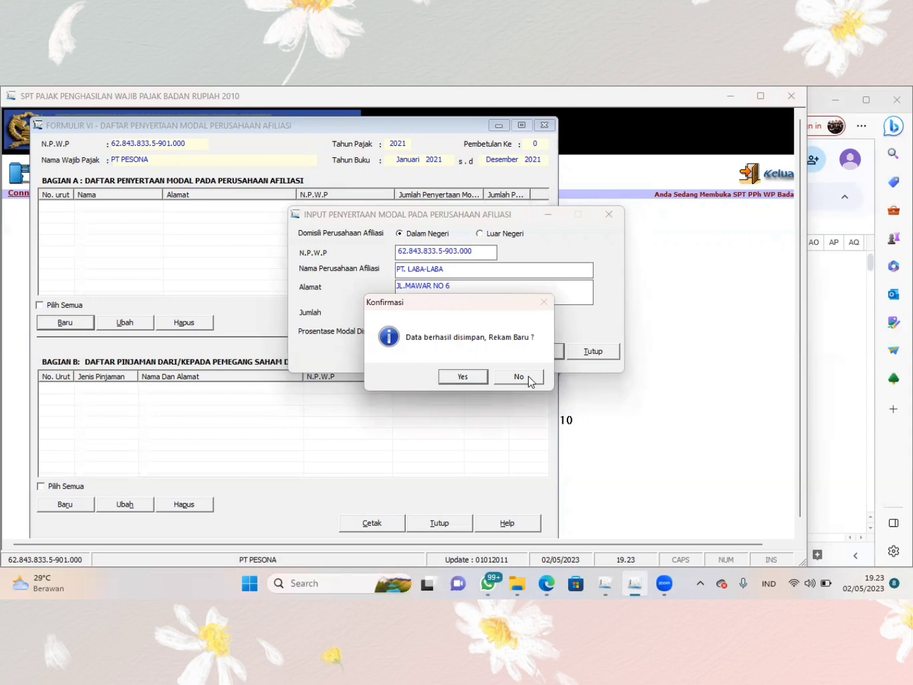
{"action": "left_click", "coordinate": [511, 375]}
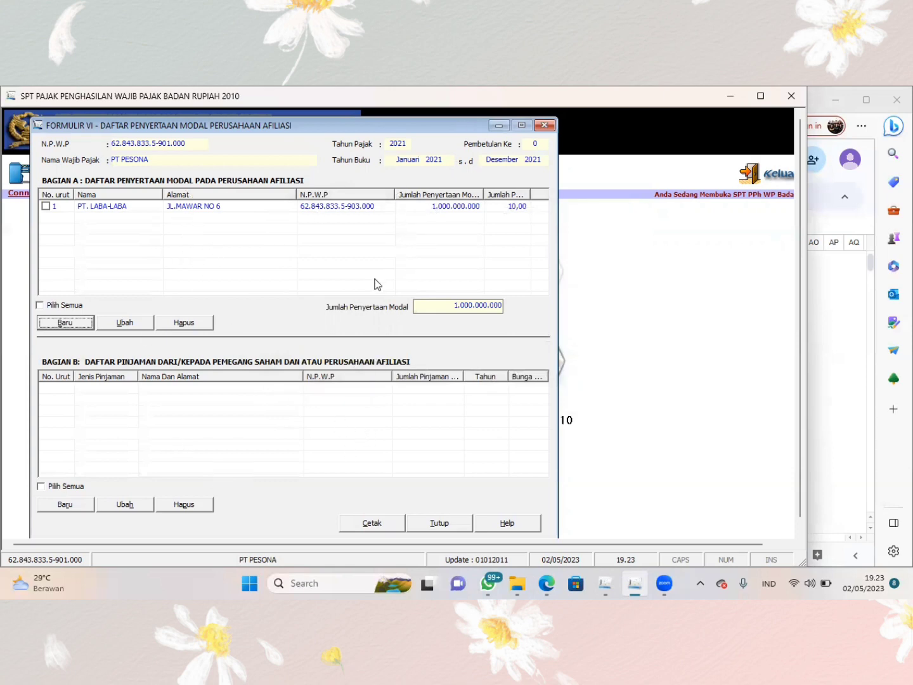
- Close Formulir VI, open attachment Formulir 1771-V and reposition its window within the application
{"action": "left_click", "coordinate": [544, 125]}
{"action": "left_click", "coordinate": [152, 174]}
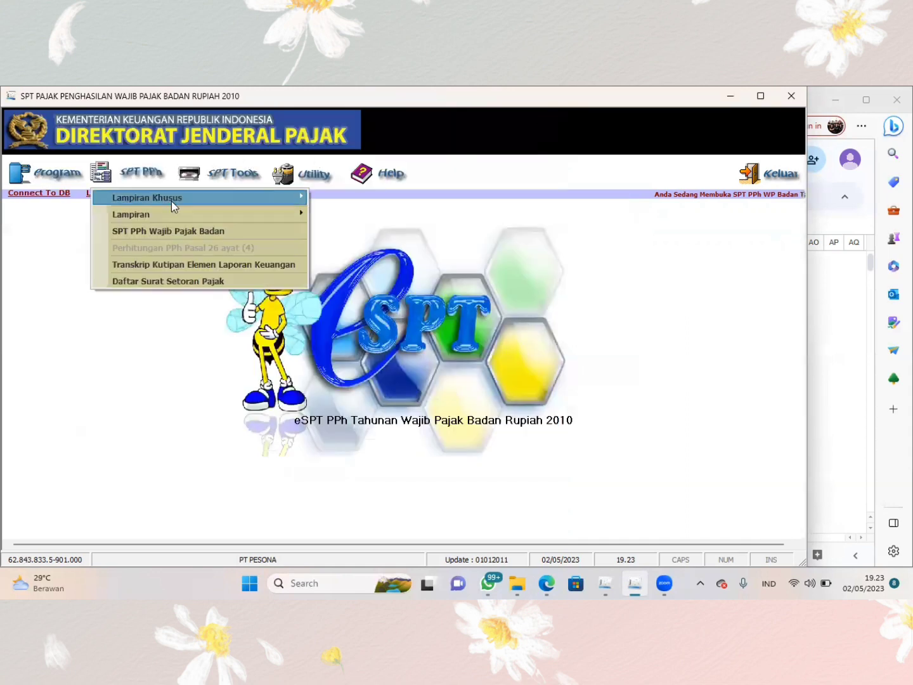
{"action": "mouse_move", "coordinate": [182, 212]}
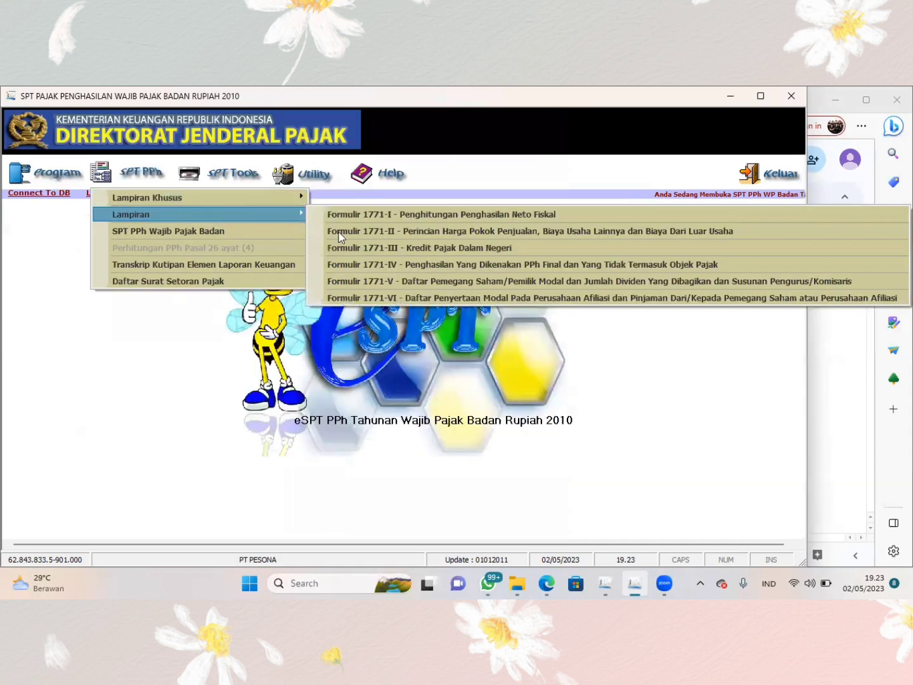
{"action": "left_click", "coordinate": [379, 280]}
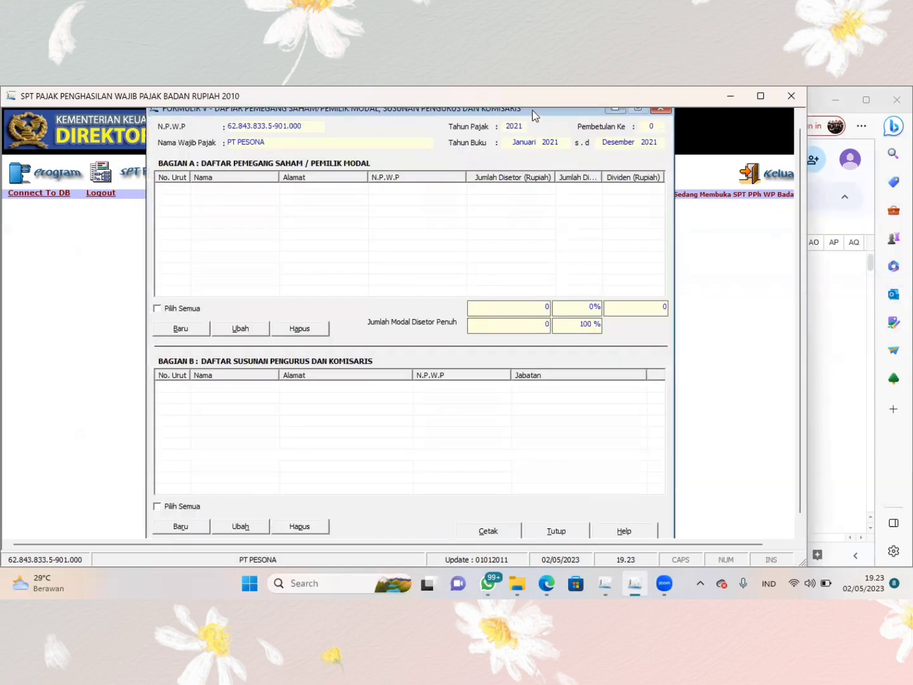
{"action": "left_click_drag", "start_coordinate": [534, 114], "coordinate": [402, 132]}
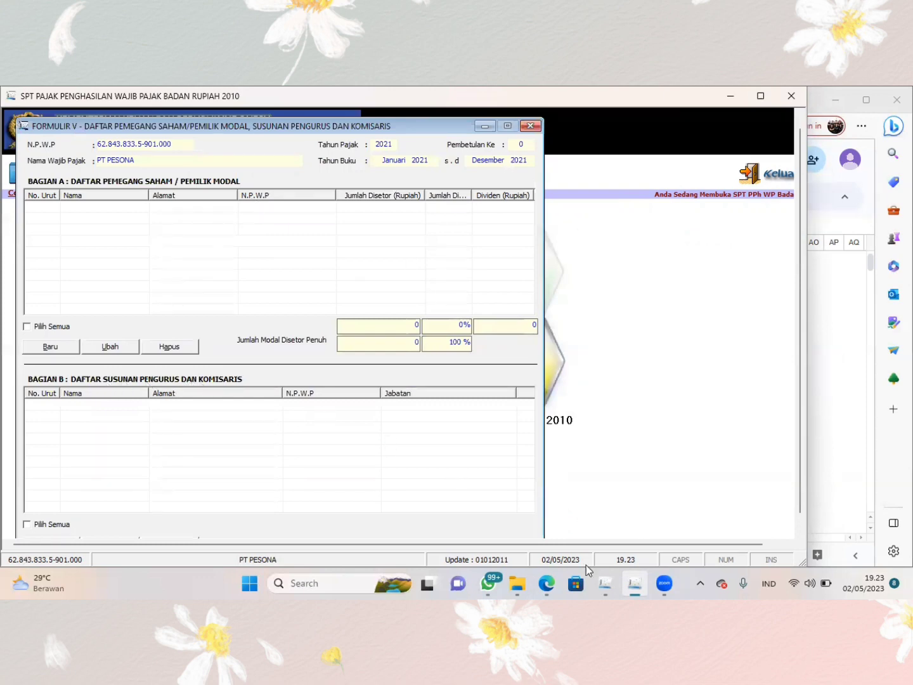
- Switch to the browser workbook and check the Bagian A shareholder list on the 1771 V sheet
{"action": "mouse_move", "coordinate": [545, 582]}
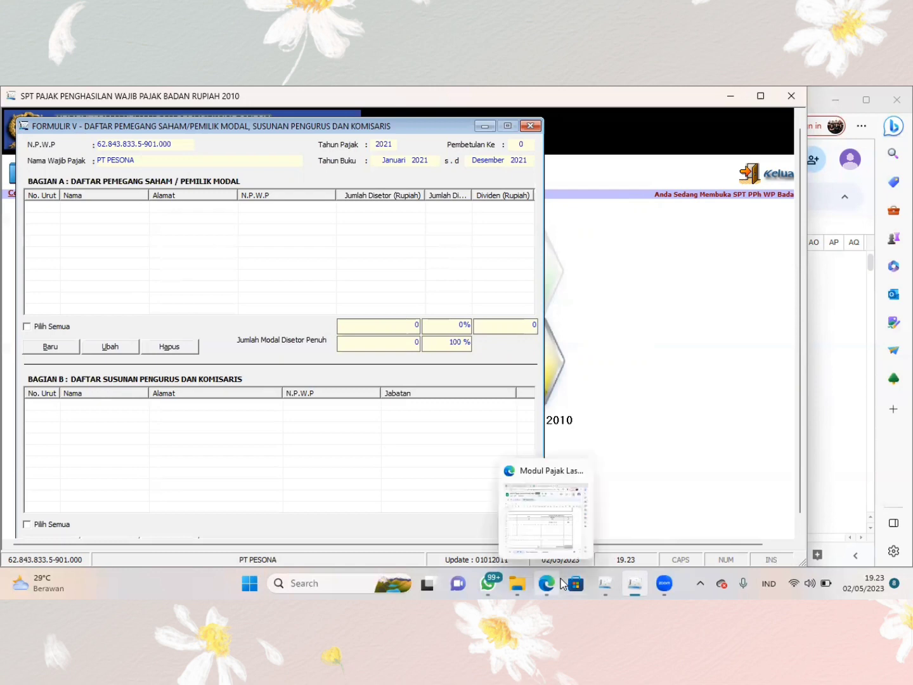
{"action": "left_click", "coordinate": [564, 543]}
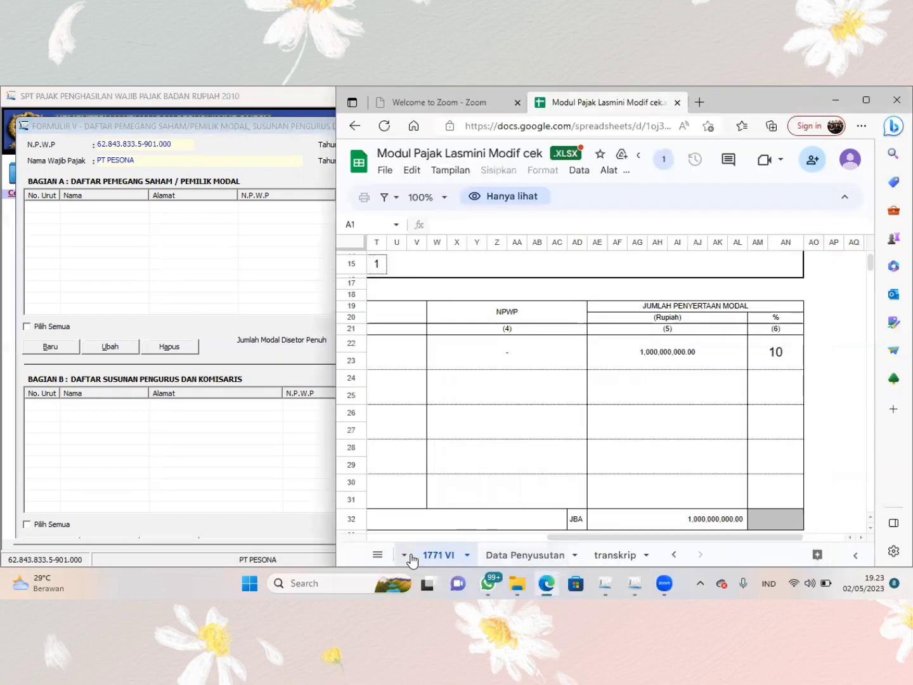
{"action": "left_click", "coordinate": [376, 555]}
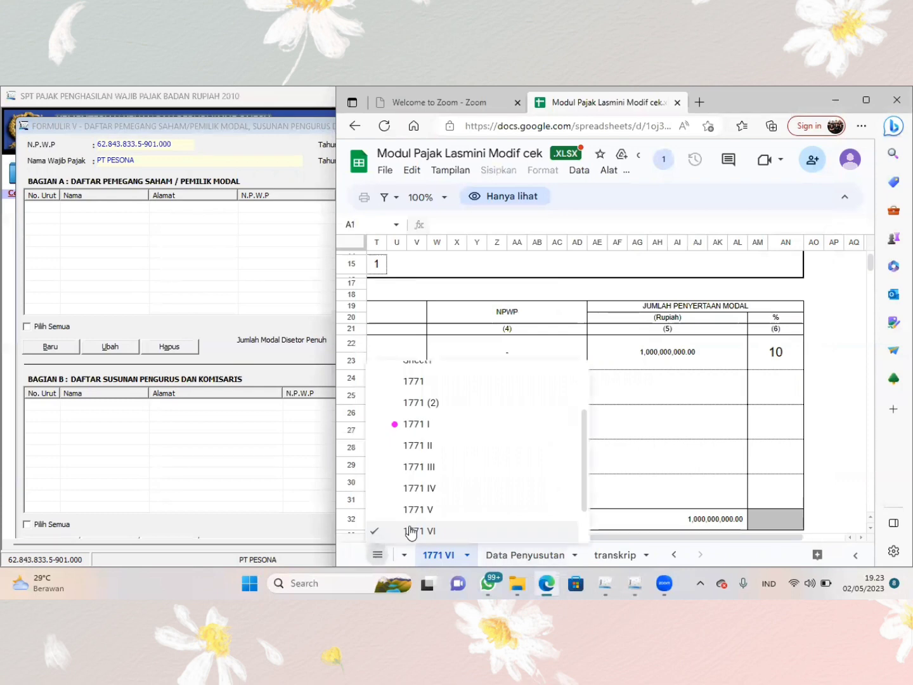
{"action": "left_click", "coordinate": [421, 510]}
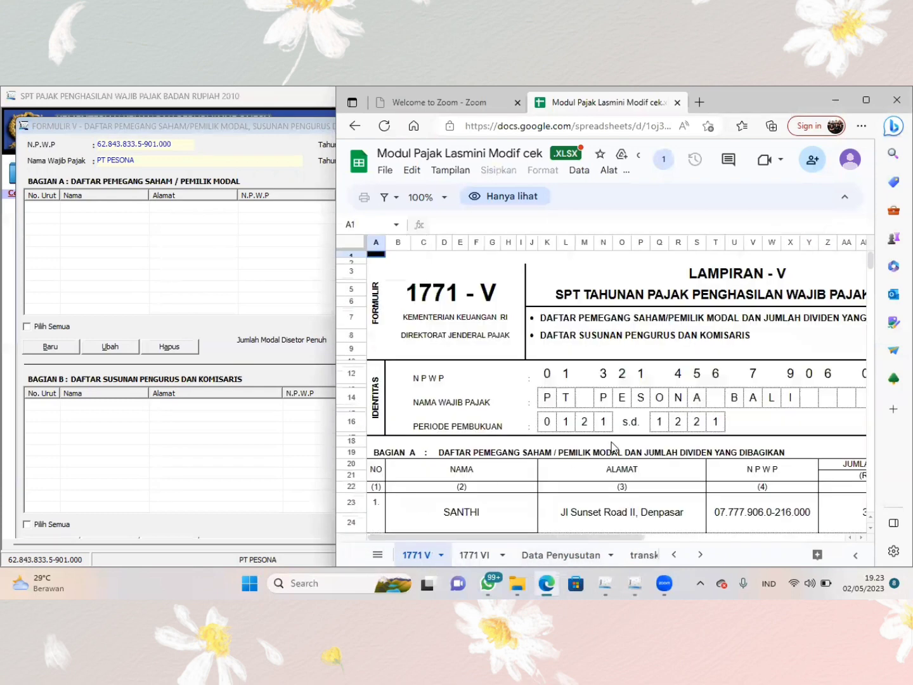
{"action": "scroll", "coordinate": [612, 445], "scroll_direction": "down", "scroll_amount": 1}
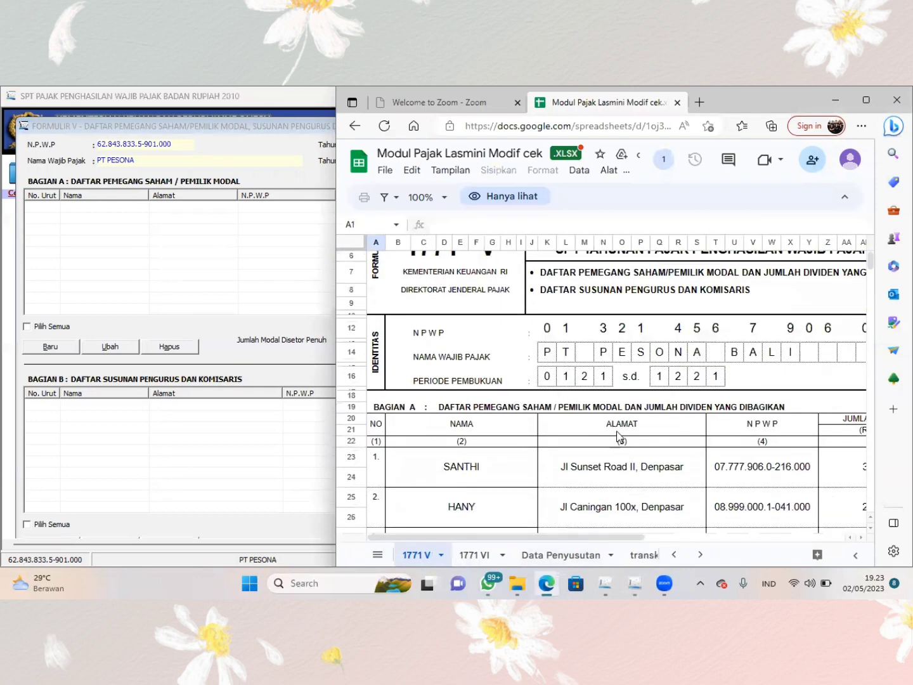
{"action": "scroll", "coordinate": [620, 436], "scroll_direction": "down", "scroll_amount": 3}
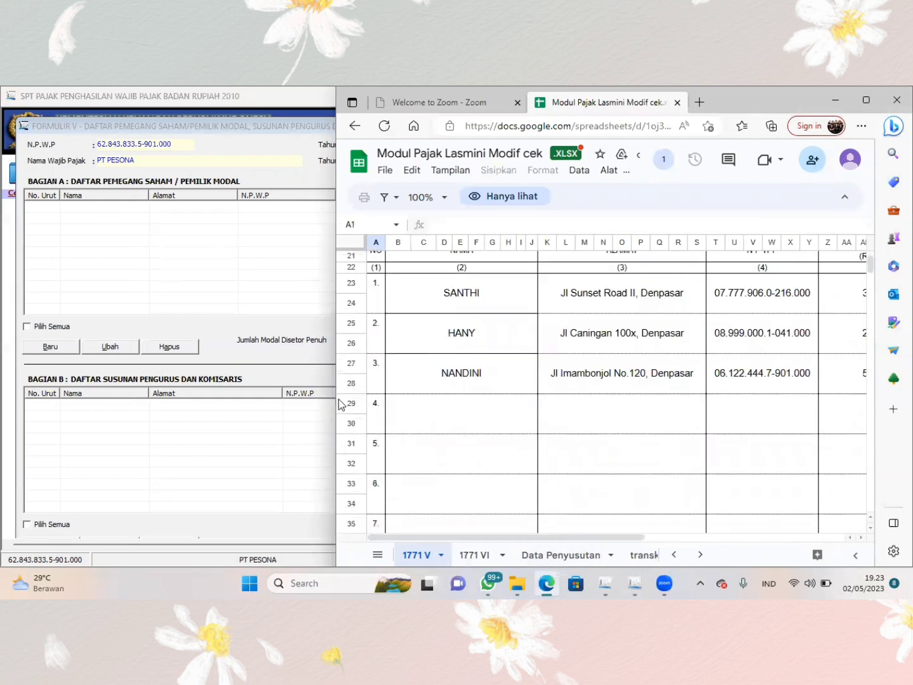
- Arrange the eSPT window and the browser workbook side by side with the Bagian A shareholder table in view
{"action": "left_click_drag", "start_coordinate": [335, 405], "coordinate": [472, 405]}
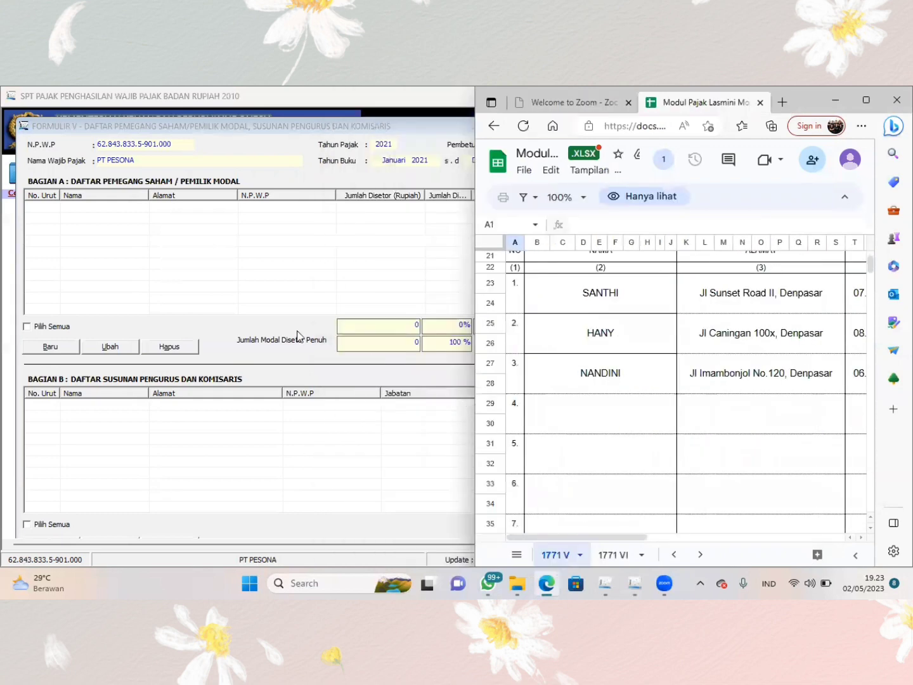
{"action": "left_click", "coordinate": [262, 296]}
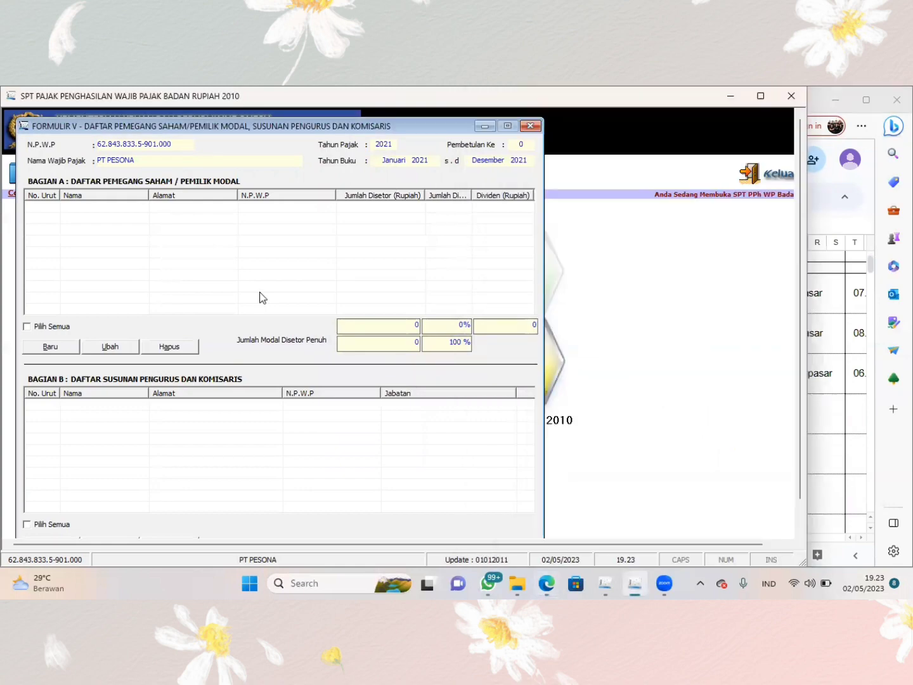
{"action": "key", "text": "super+Right"}
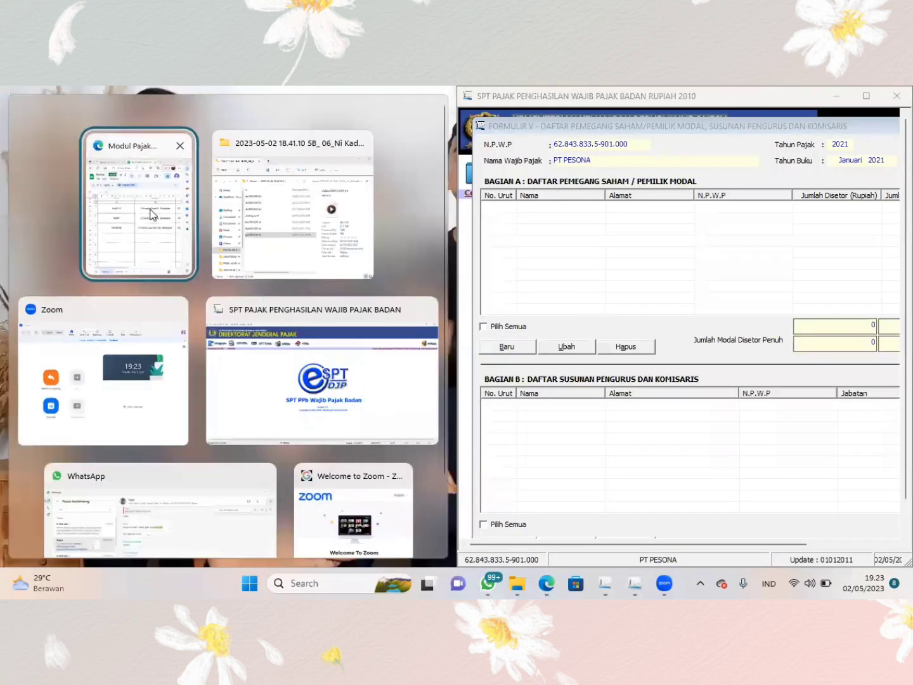
{"action": "left_click", "coordinate": [150, 215]}
{"action": "scroll", "coordinate": [225, 347], "scroll_direction": "up", "scroll_amount": 1}
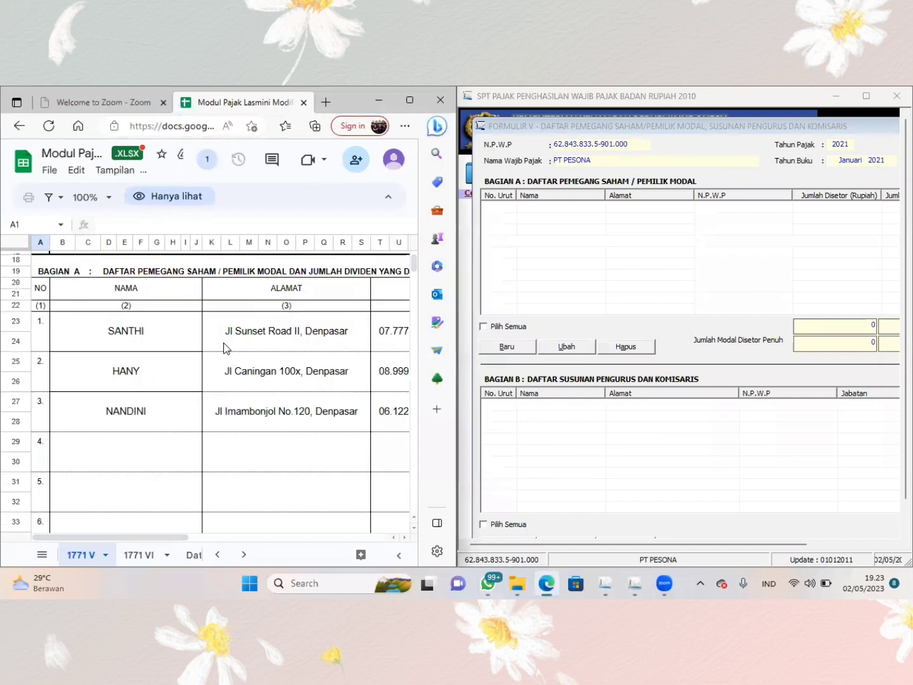
- Start a new shareholder entry in Bagian A of Formulir V and set Jumlah Modal Disetor Penuh to 10.000.000.000
{"action": "left_click", "coordinate": [507, 346]}
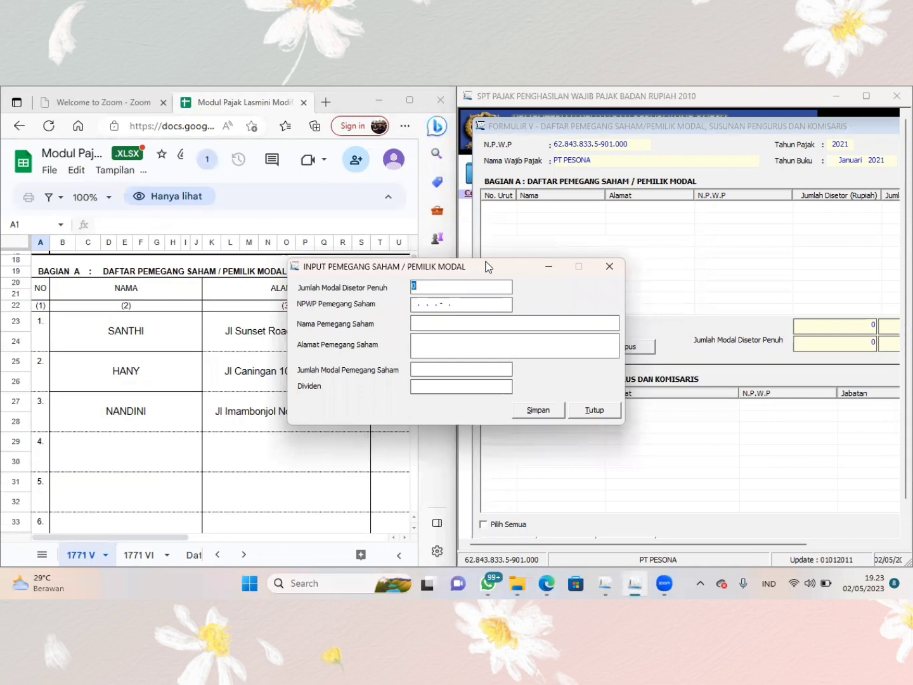
{"action": "left_click_drag", "start_coordinate": [488, 266], "coordinate": [673, 232]}
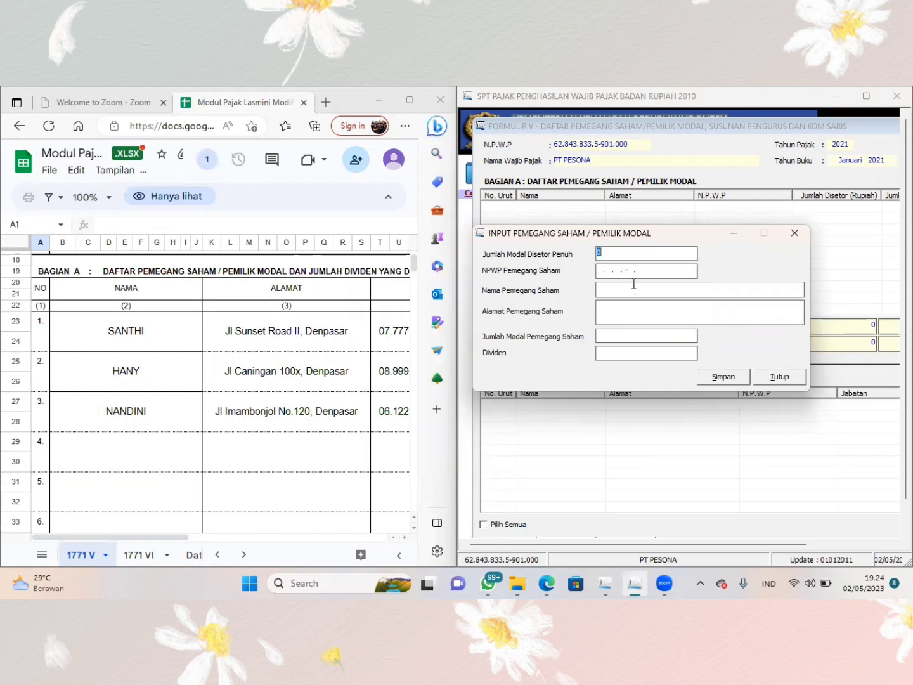
{"action": "left_click", "coordinate": [607, 256]}
{"action": "key", "text": "BackSpace"}
{"action": "scroll", "coordinate": [309, 367], "scroll_direction": "right", "scroll_amount": 3}
{"action": "scroll", "coordinate": [310, 369], "scroll_direction": "down", "scroll_amount": 6}
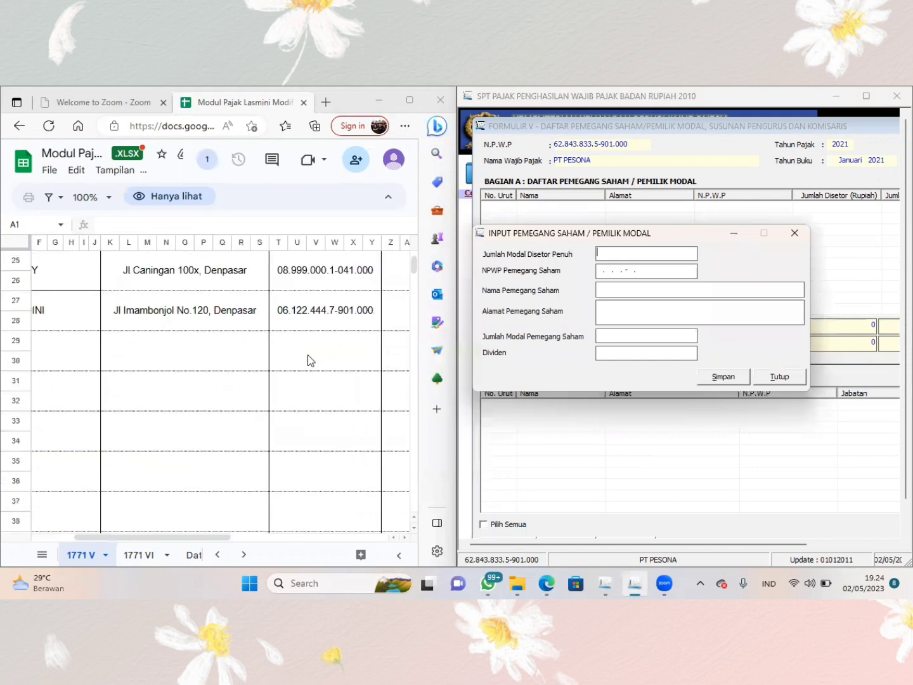
{"action": "scroll", "coordinate": [310, 360], "scroll_direction": "right", "scroll_amount": 5}
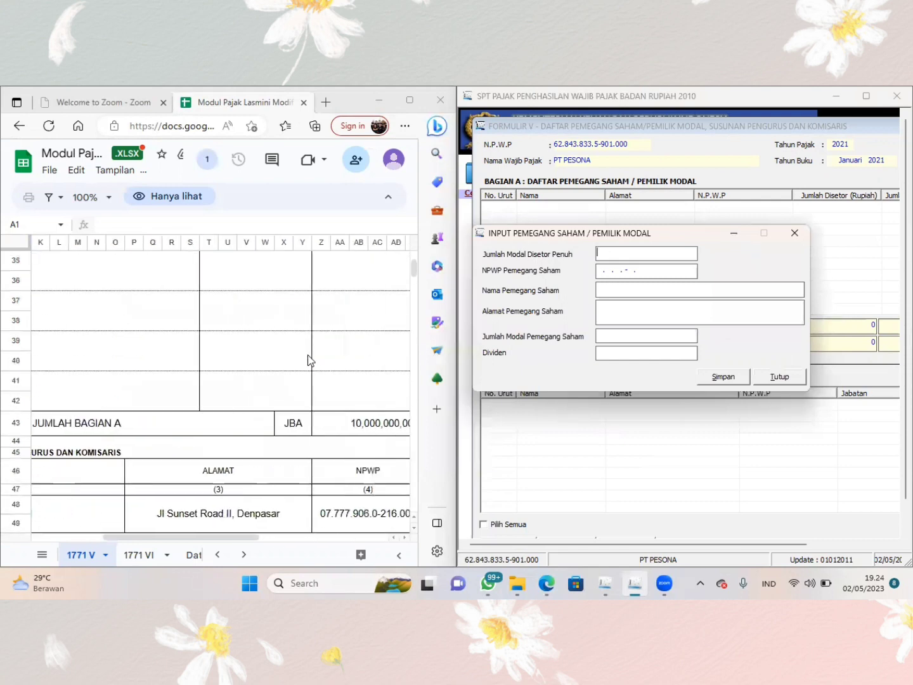
{"action": "scroll", "coordinate": [310, 360], "scroll_direction": "up", "scroll_amount": 3}
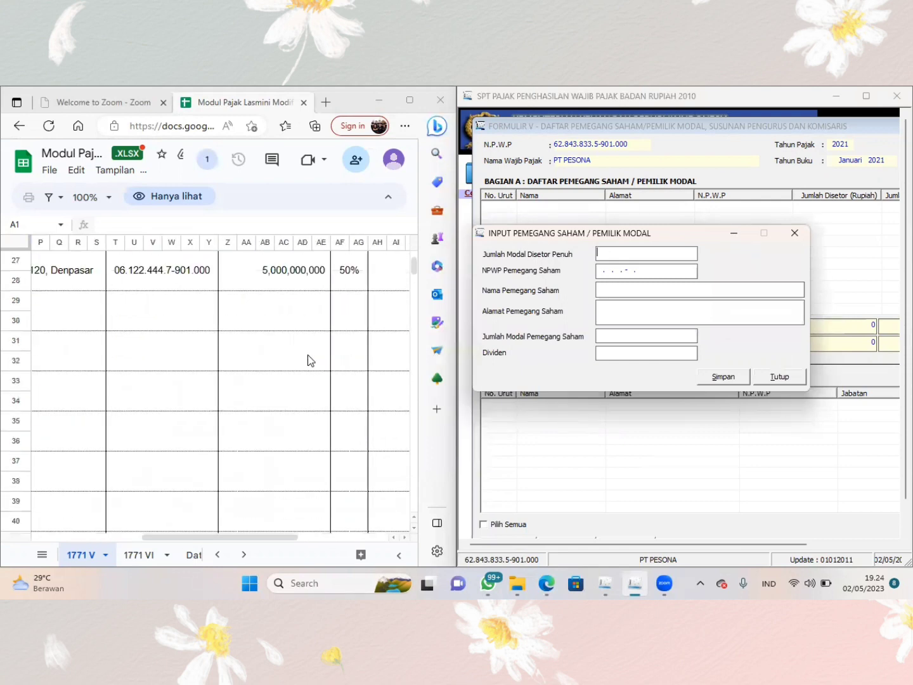
{"action": "scroll", "coordinate": [309, 360], "scroll_direction": "up", "scroll_amount": 2}
{"action": "scroll", "coordinate": [309, 361], "scroll_direction": "up", "scroll_amount": 1}
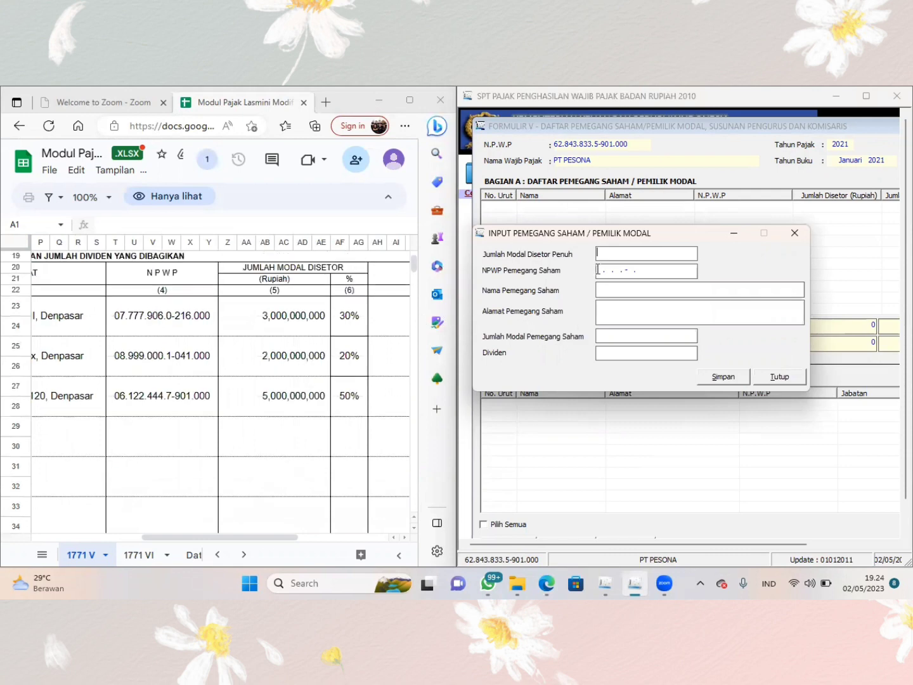
{"action": "type", "text": "10.000.000."}
{"action": "type", "text": "000"}
{"action": "key", "text": "Tab"}
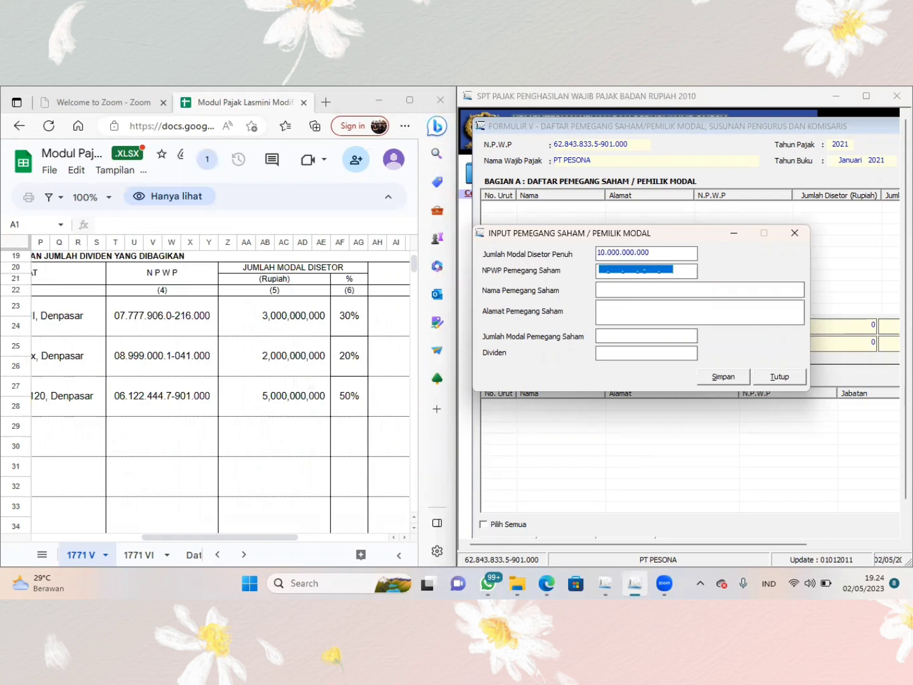
- Try to enter the first shareholder's tax number from the workbook as NPWP Pemegang Saham, then clear the field
{"action": "left_click", "coordinate": [600, 271]}
{"action": "scroll", "coordinate": [305, 335], "scroll_direction": "left", "scroll_amount": 5}
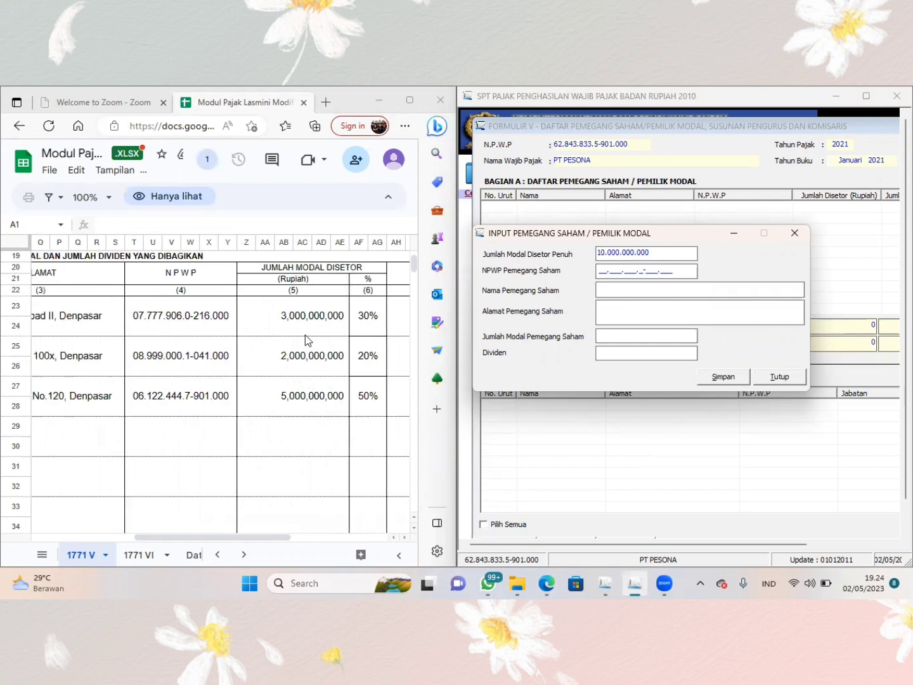
{"action": "scroll", "coordinate": [305, 335], "scroll_direction": "left", "scroll_amount": 1}
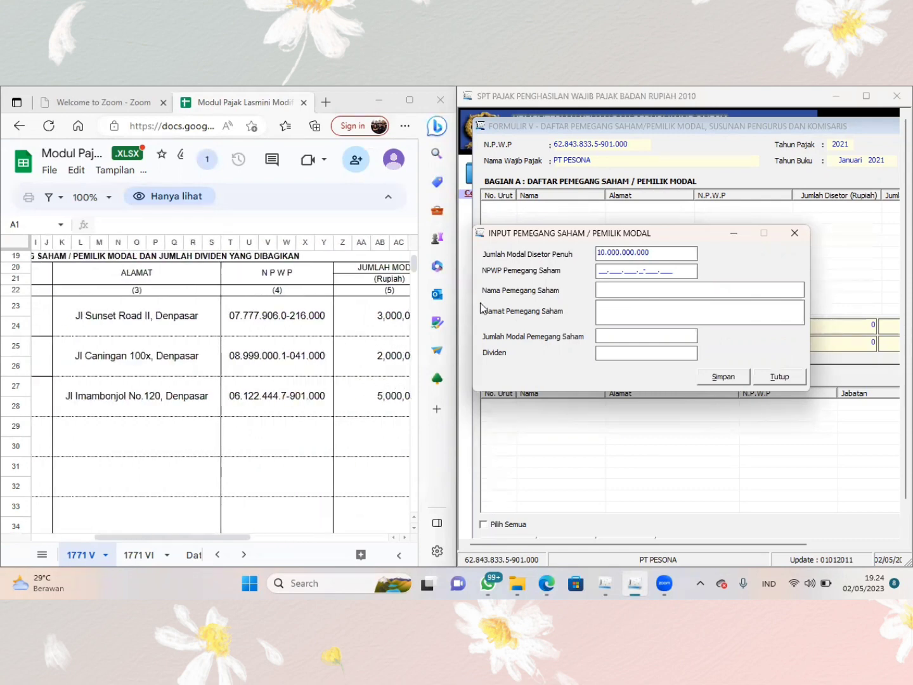
{"action": "key", "text": "Tab"}
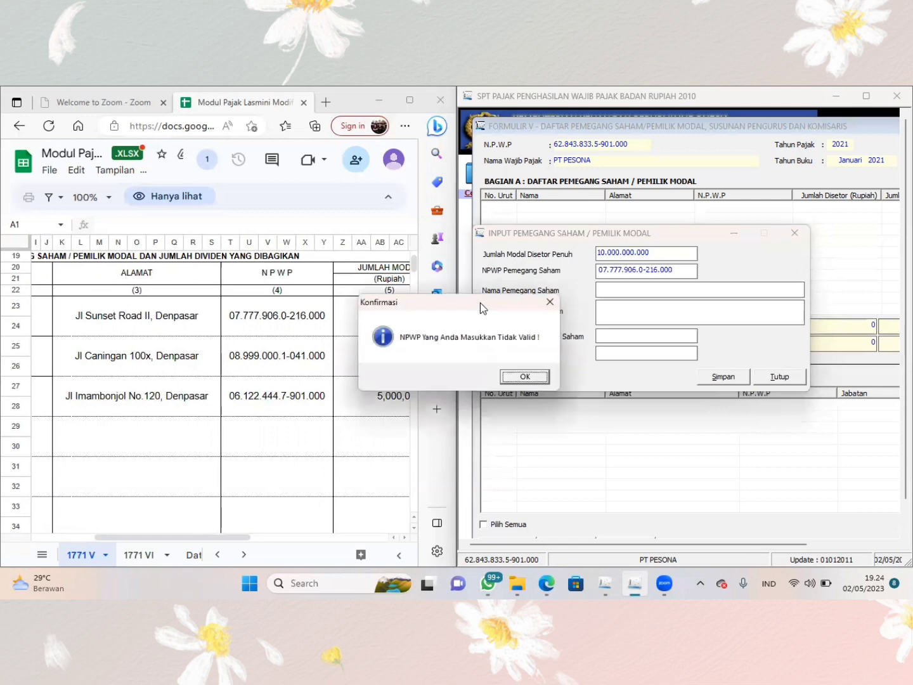
{"action": "left_click", "coordinate": [537, 378]}
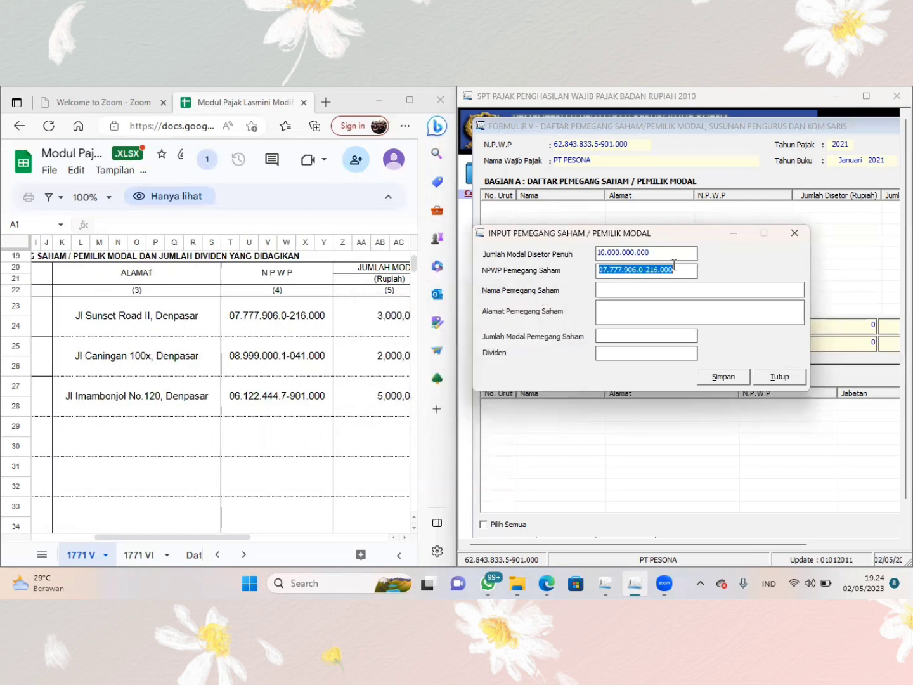
{"action": "key", "text": "BackSpace"}
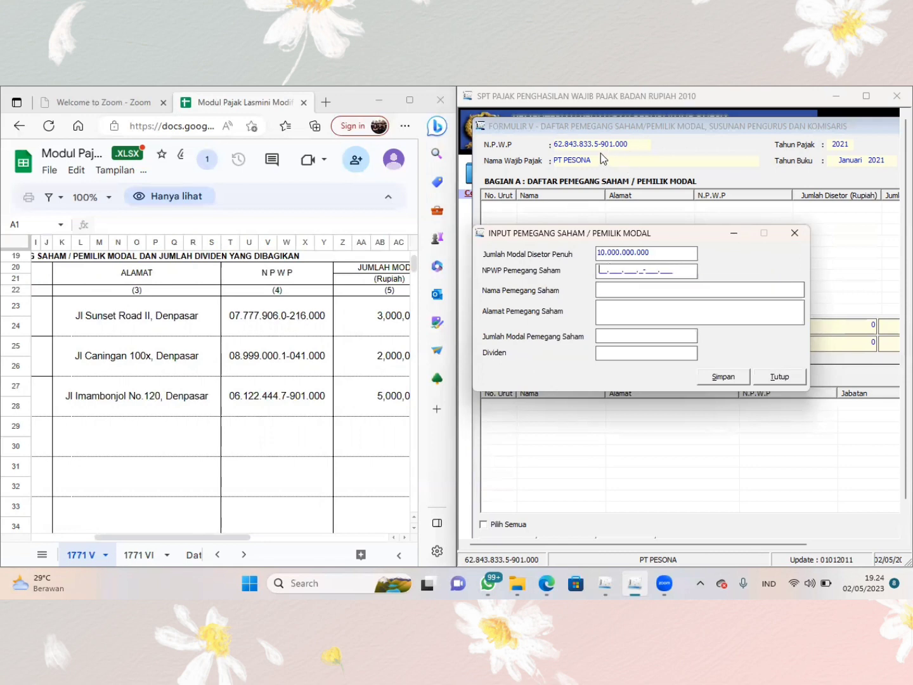
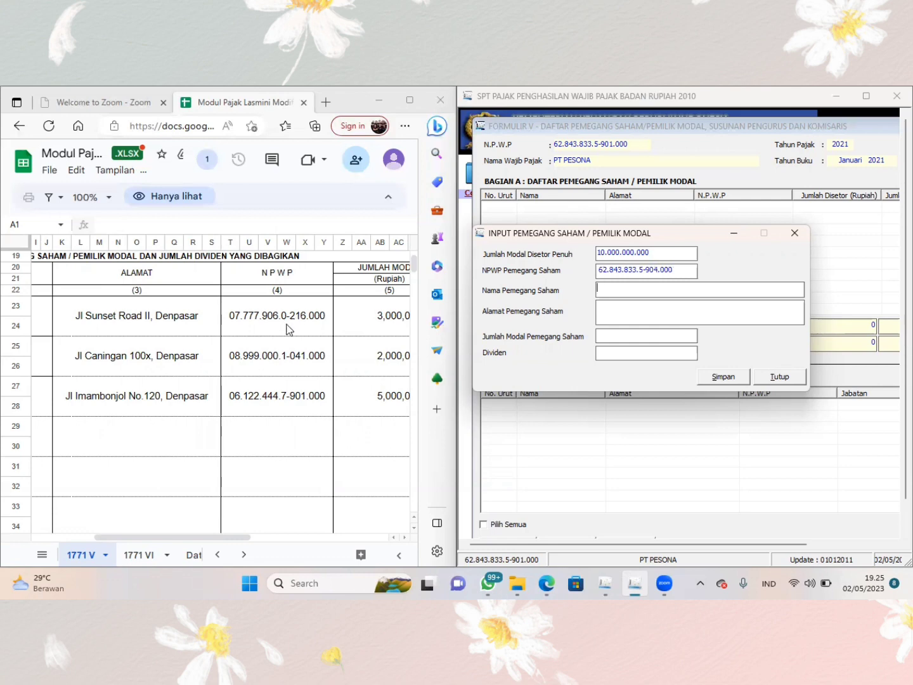
- Enter the first shareholder's name and address from the 1771 V sheet in the shareholder entry
{"action": "scroll", "coordinate": [289, 328], "scroll_direction": "left", "scroll_amount": 3}
{"action": "type", "text": "SAN"}
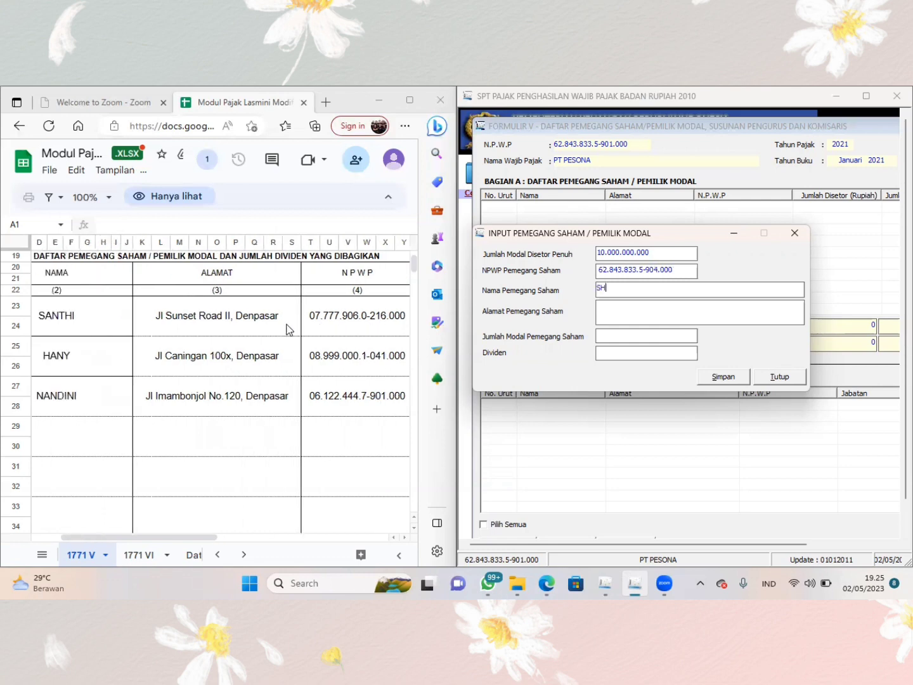
{"action": "type", "text": "THI"}
{"action": "key", "text": "Tab"}
{"action": "type", "text": "JALAN SUNSET ROAD II "}
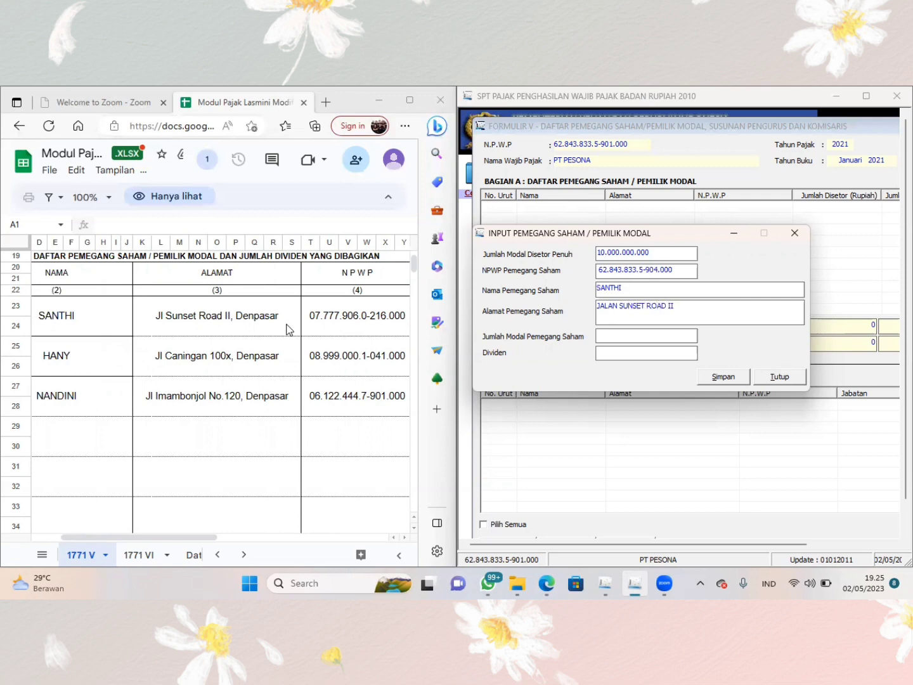
{"action": "type", "text": "DENPASAR"}
{"action": "key", "text": "Tab"}
{"action": "scroll", "coordinate": [288, 329], "scroll_direction": "right", "scroll_amount": 5}
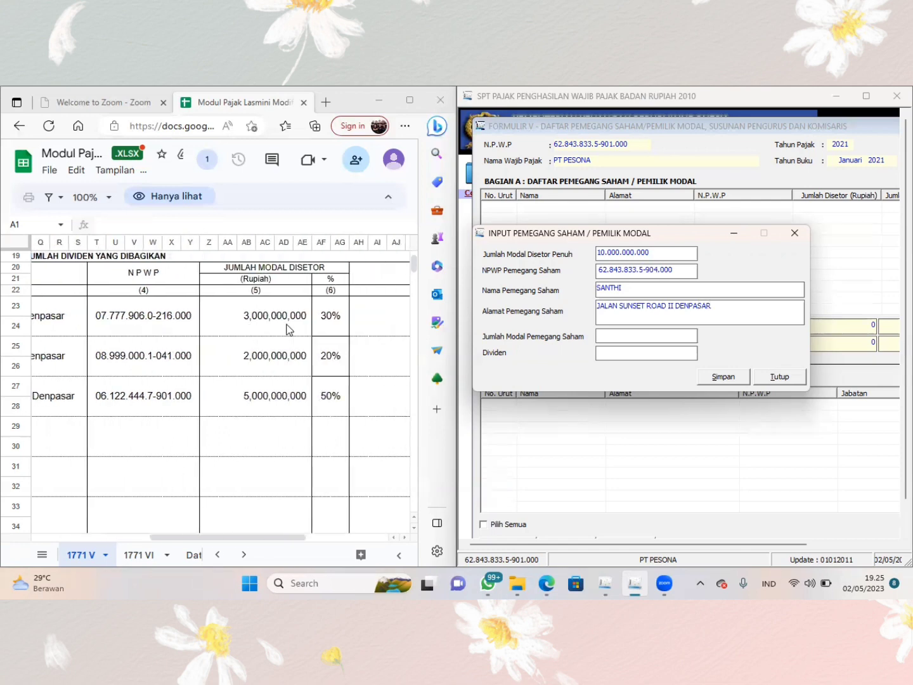
- Set the first shareholder's Jumlah Modal Pemegang Saham to 3.000.000.000, save the entry and start another new record
{"action": "type", "text": "3."}
{"action": "type", "text": "000.000.0"}
{"action": "type", "text": "00"}
{"action": "key", "text": "Tab"}
{"action": "scroll", "coordinate": [287, 328], "scroll_direction": "right", "scroll_amount": 5}
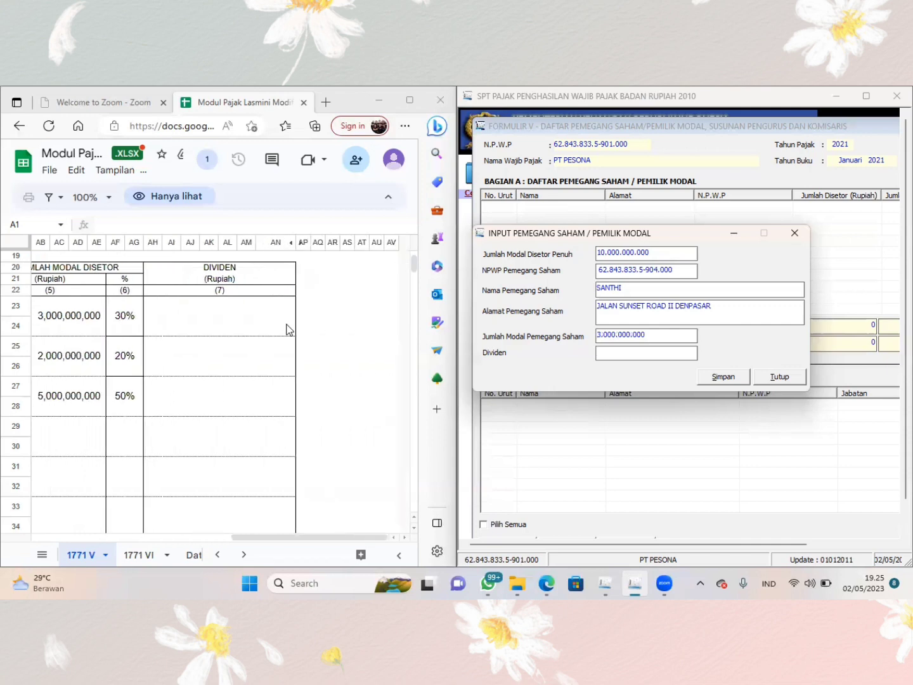
{"action": "scroll", "coordinate": [287, 328], "scroll_direction": "left", "scroll_amount": 1}
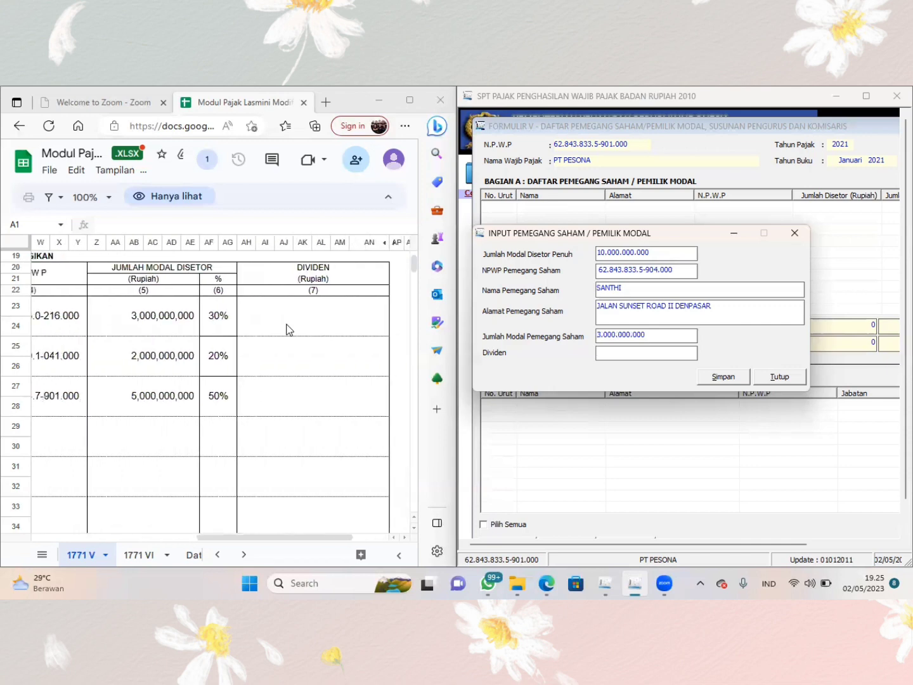
{"action": "scroll", "coordinate": [287, 328], "scroll_direction": "left", "scroll_amount": 3}
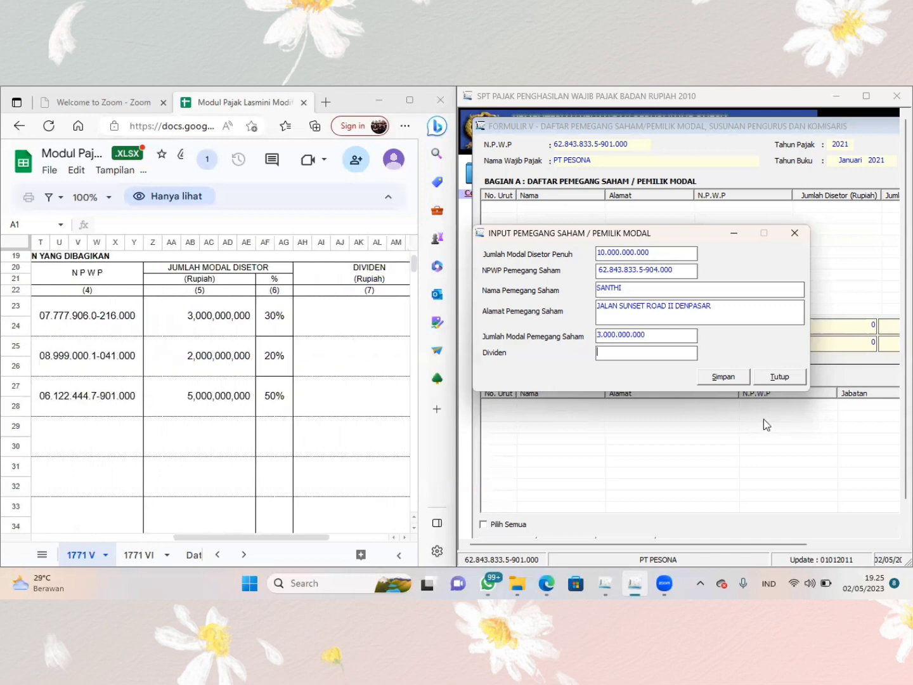
{"action": "left_click", "coordinate": [742, 377]}
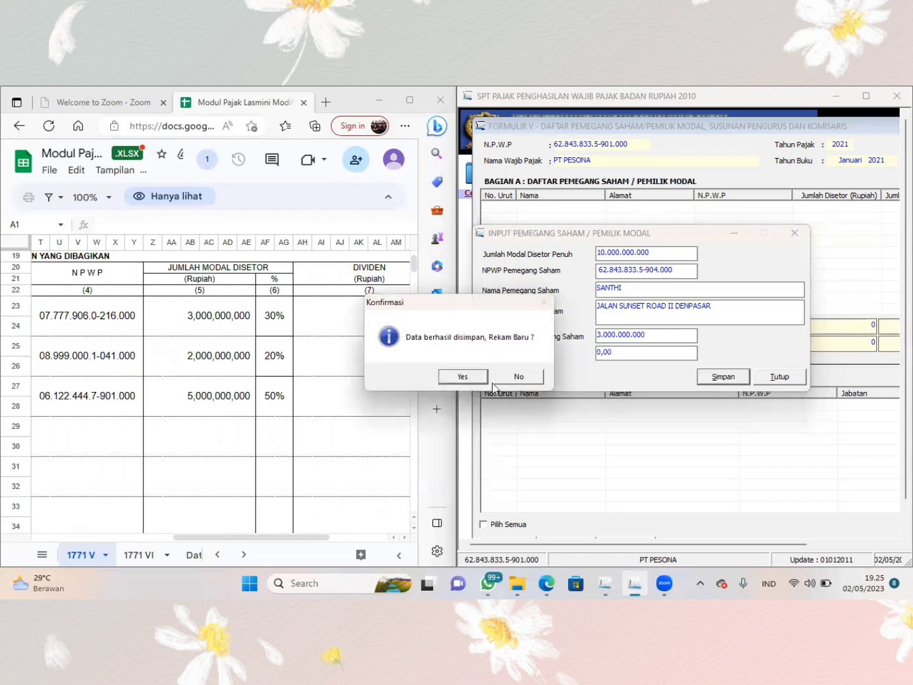
{"action": "left_click", "coordinate": [465, 377]}
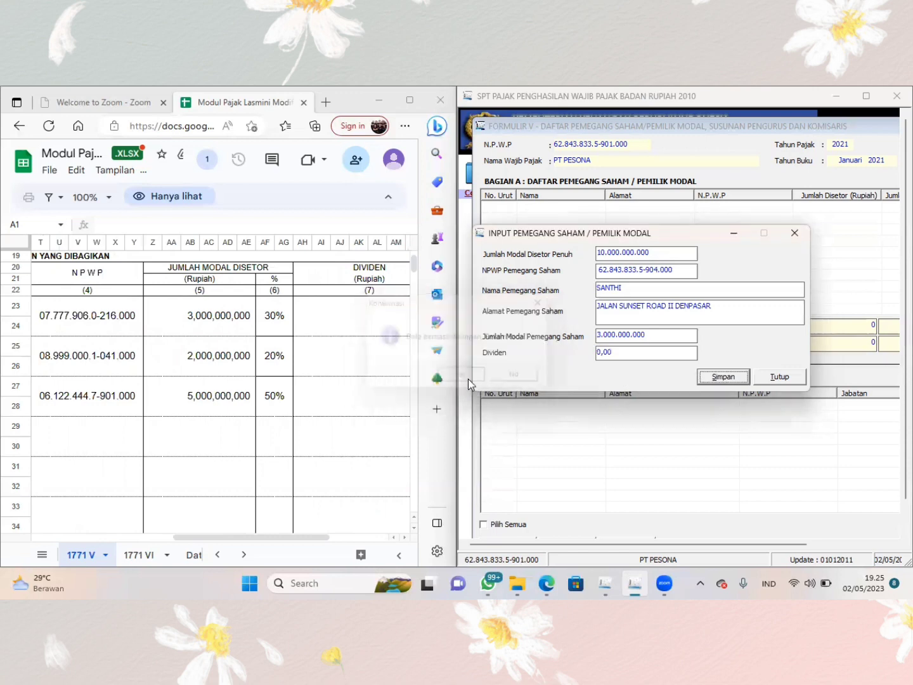
- Enter a substitute tax number based on the company's own N.P.W.P as NPWP Pemegang Saham for the second shareholder
{"action": "left_click", "coordinate": [601, 271]}
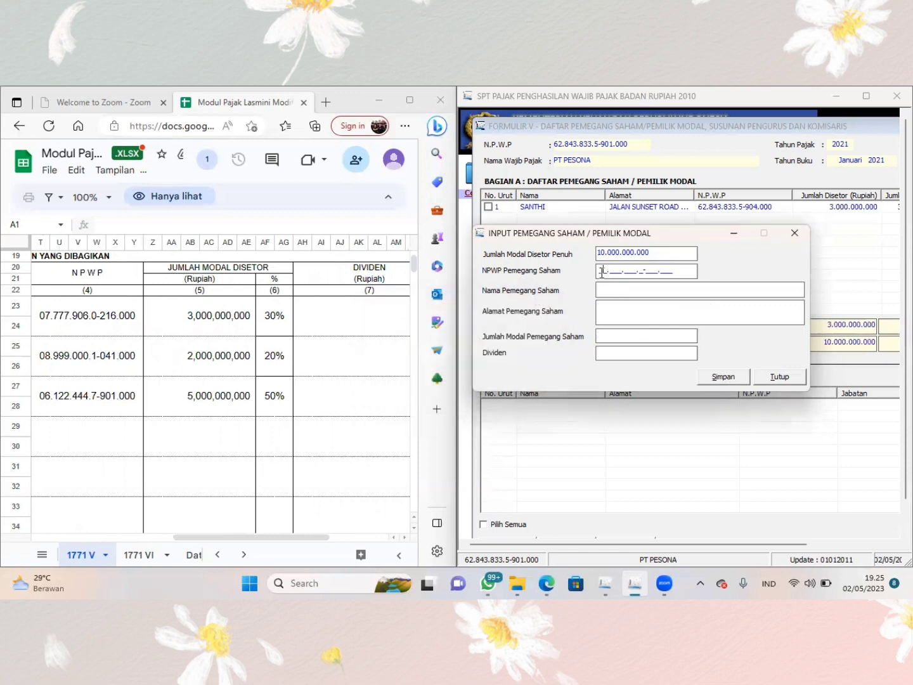
- Enter the second shareholder's name and address from the 1771 V sheet in the shareholder entry
{"action": "scroll", "coordinate": [232, 401], "scroll_direction": "left", "scroll_amount": 5}
{"action": "scroll", "coordinate": [230, 404], "scroll_direction": "left", "scroll_amount": 5}
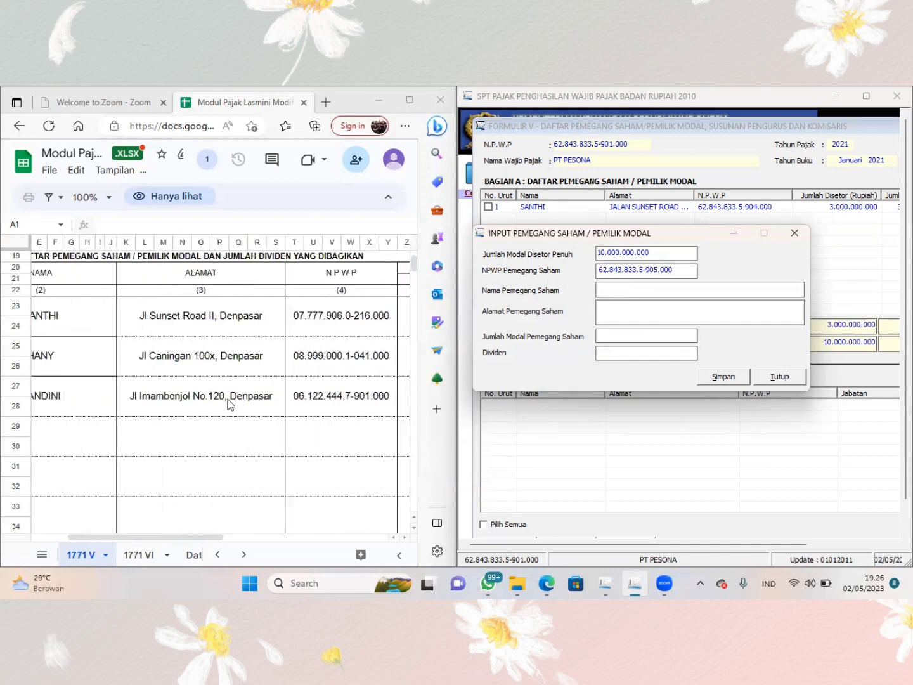
{"action": "type", "text": "HANY"}
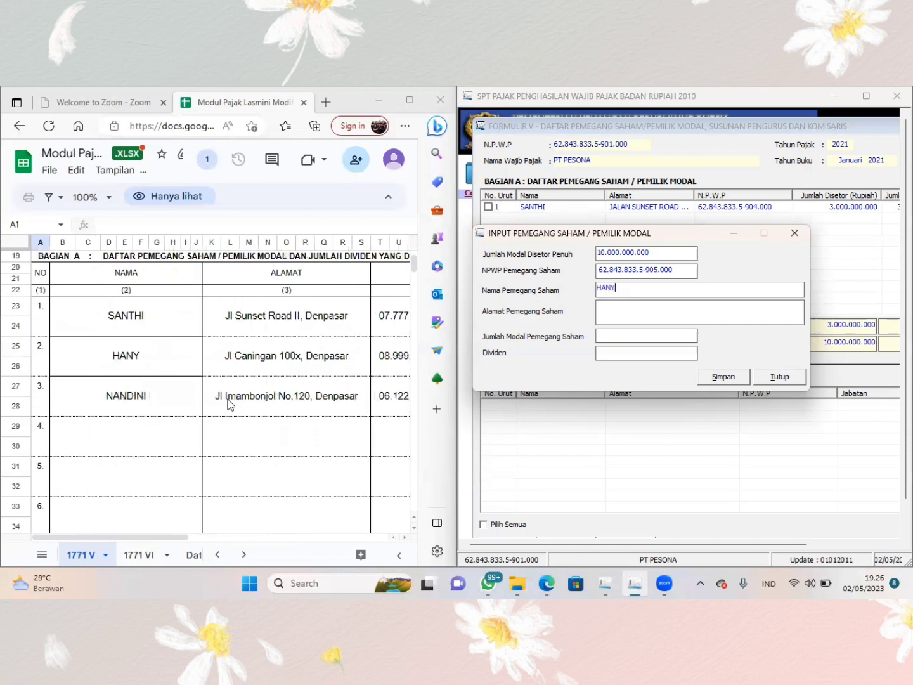
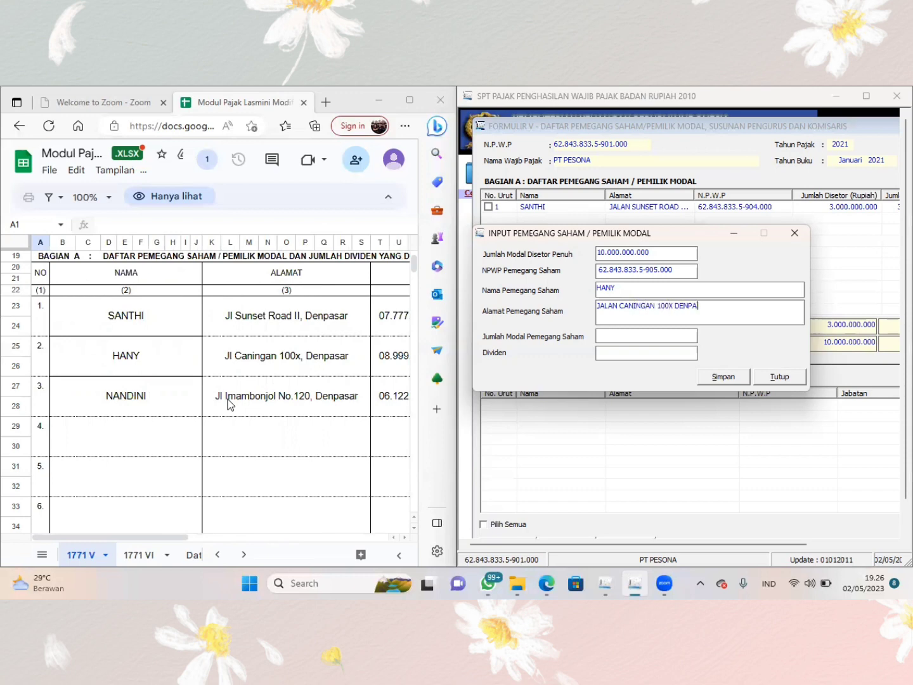
{"action": "key", "text": "Tab"}
- Set the second shareholder's Jumlah Modal Pemegang Saham to 2.000.000.000, save the entry and start another new record
{"action": "scroll", "coordinate": [230, 404], "scroll_direction": "right", "scroll_amount": 8}
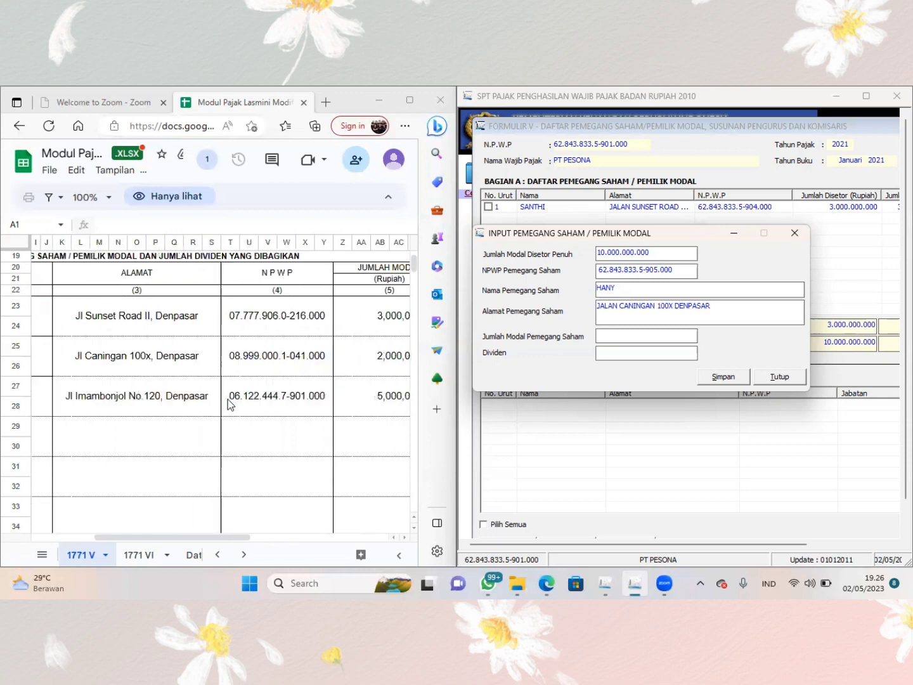
{"action": "type", "text": "200.000.000"}
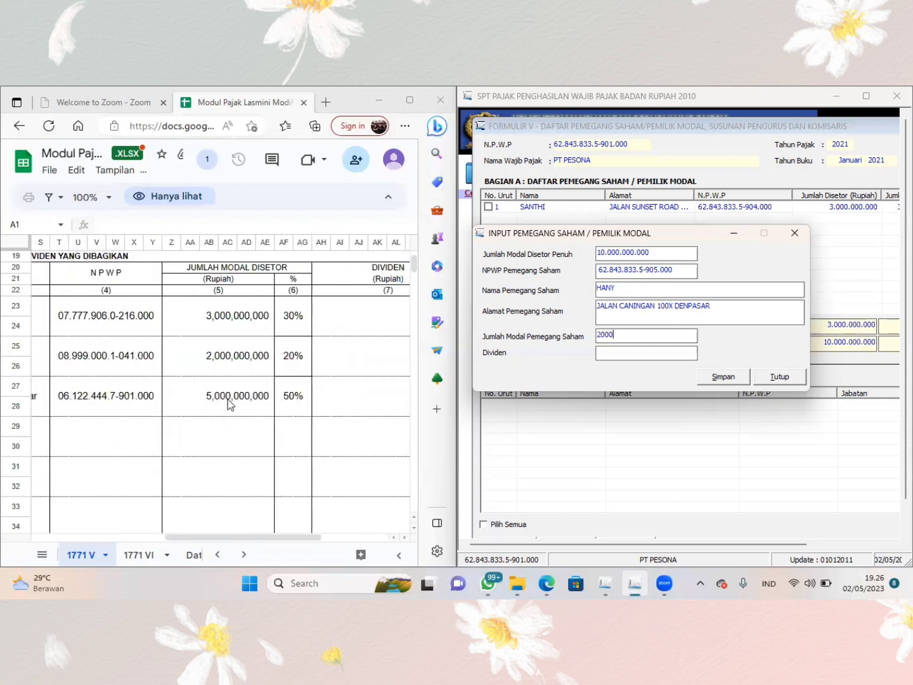
{"action": "key", "text": "Tab"}
{"action": "left_click", "coordinate": [648, 333]}
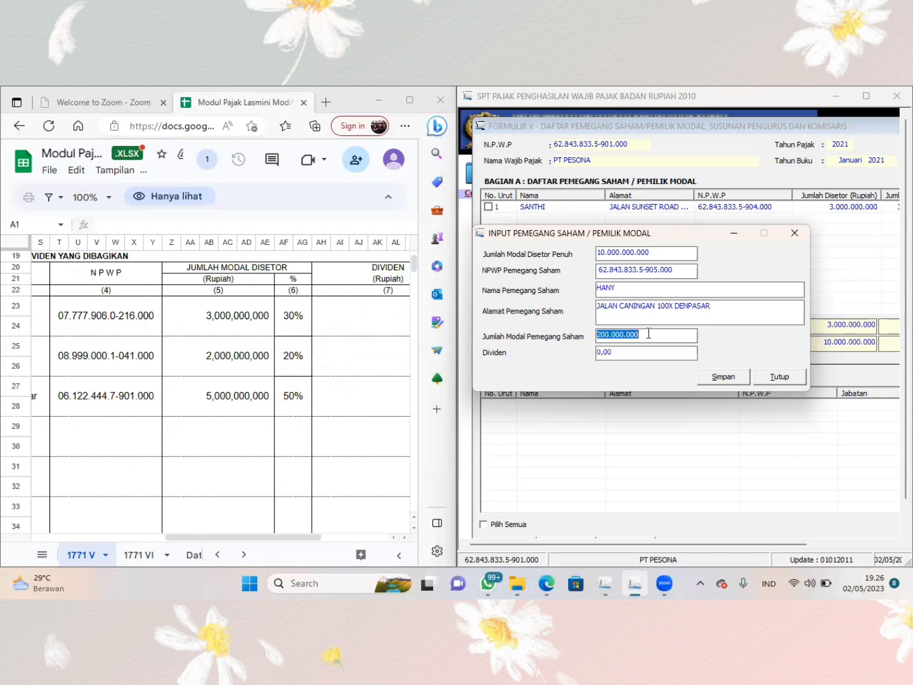
{"action": "type", "text": "2000000000"}
{"action": "key", "text": "Tab"}
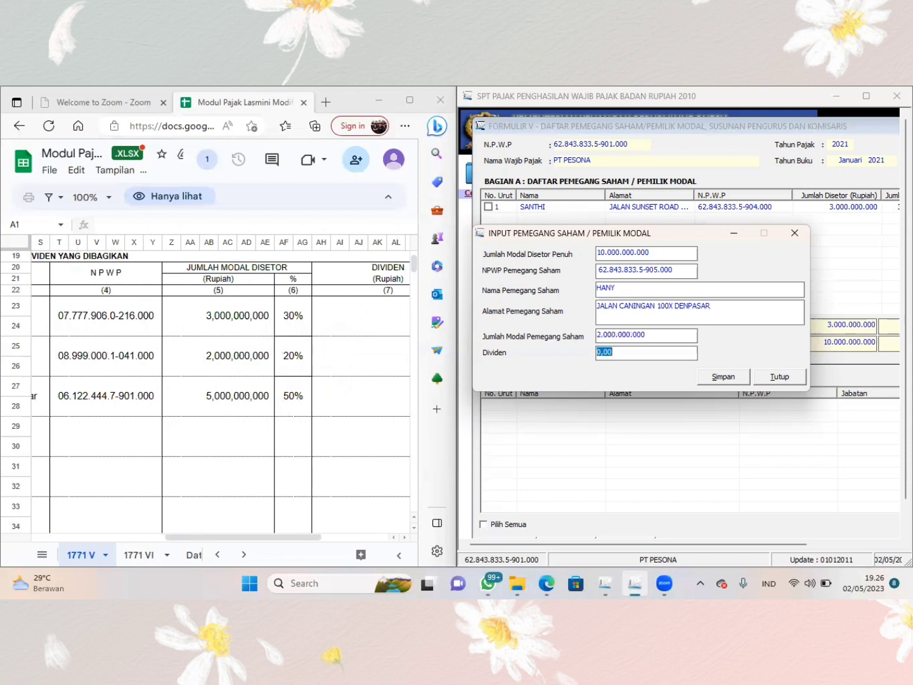
{"action": "left_click", "coordinate": [721, 377]}
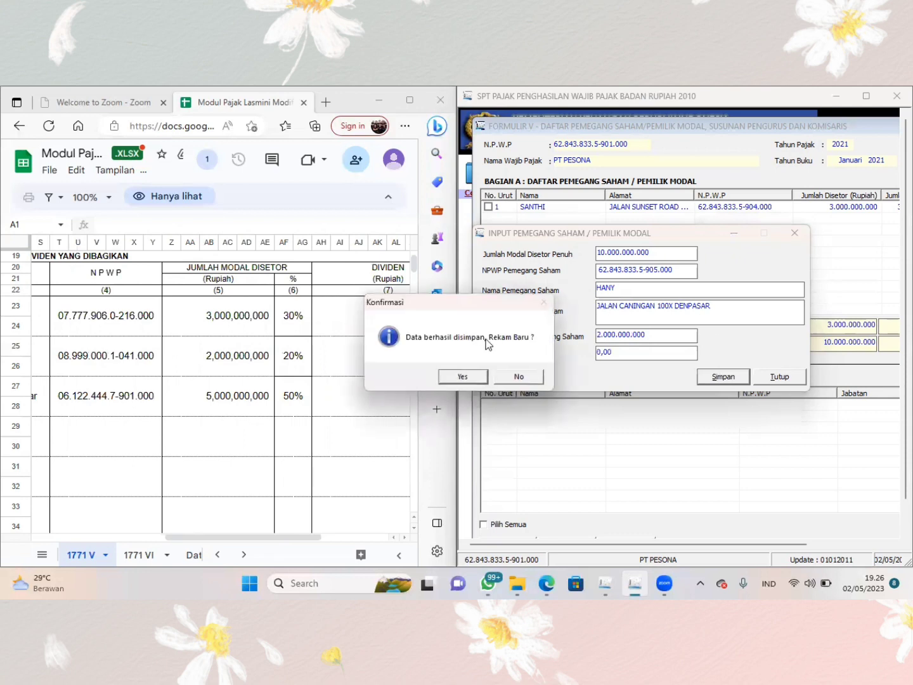
{"action": "left_click", "coordinate": [471, 380]}
- Enter a substitute tax number based on the company's own N.P.W.P as NPWP Pemegang Saham for the third shareholder
{"action": "left_click", "coordinate": [600, 271]}
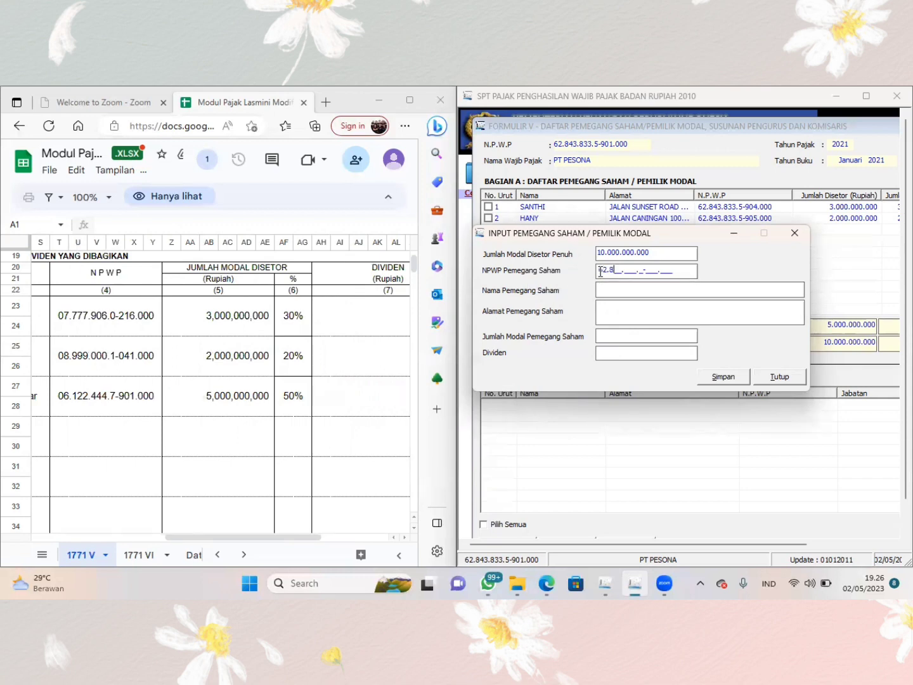
- Enter the third shareholder's name and address from the 1771 V sheet in the shareholder entry
{"action": "scroll", "coordinate": [253, 337], "scroll_direction": "left", "scroll_amount": 10}
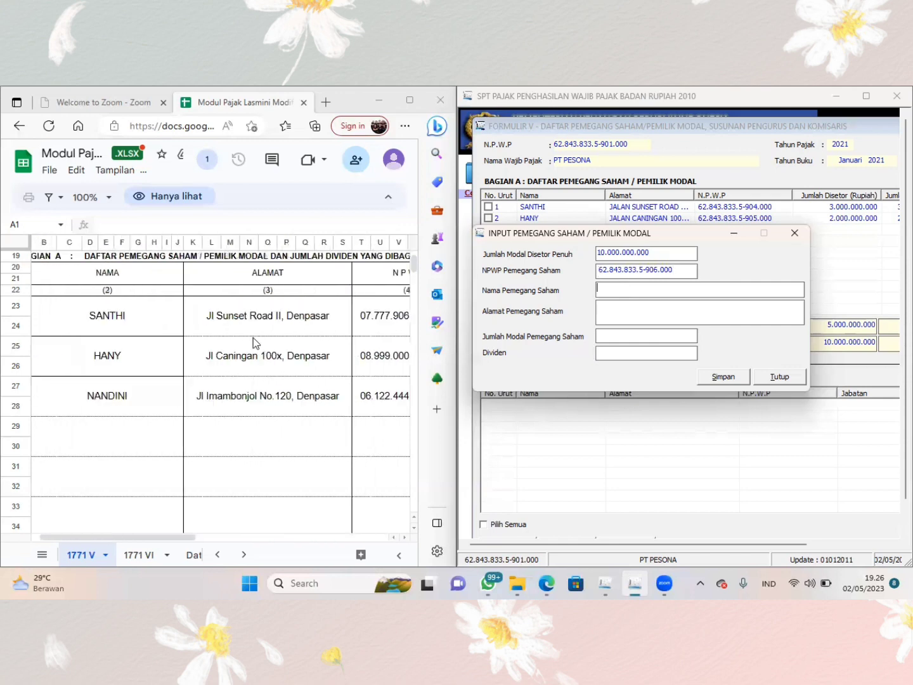
{"action": "type", "text": "NANDINI"}
{"action": "key", "text": "Tab"}
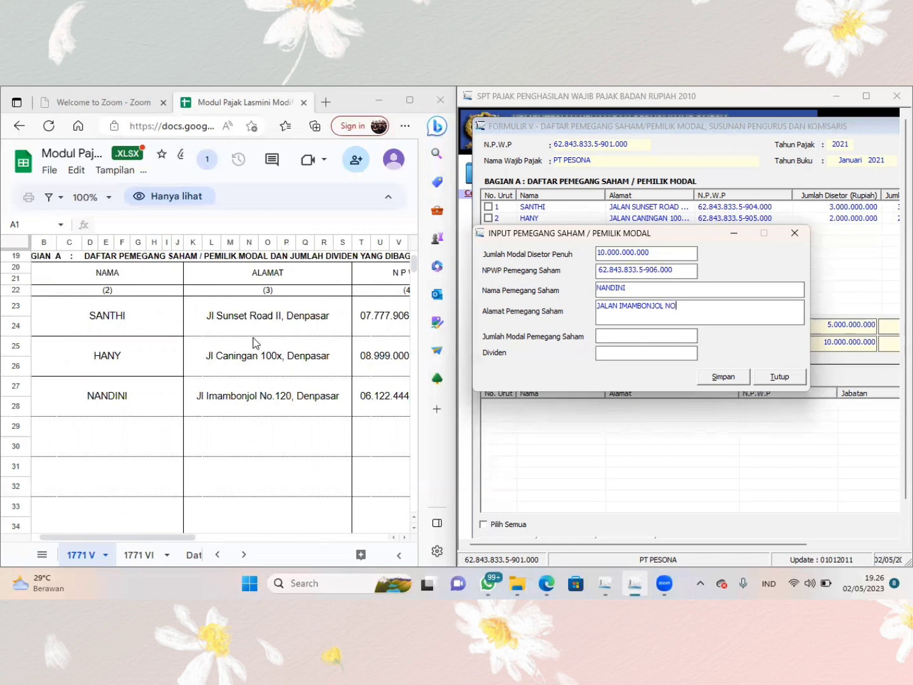
- Set the third shareholder's Jumlah Modal Pemegang Saham to 5.000.000.000, save the entry and decline recording another shareholder
{"action": "scroll", "coordinate": [254, 337], "scroll_direction": "right", "scroll_amount": 5}
{"action": "key", "text": "Tab"}
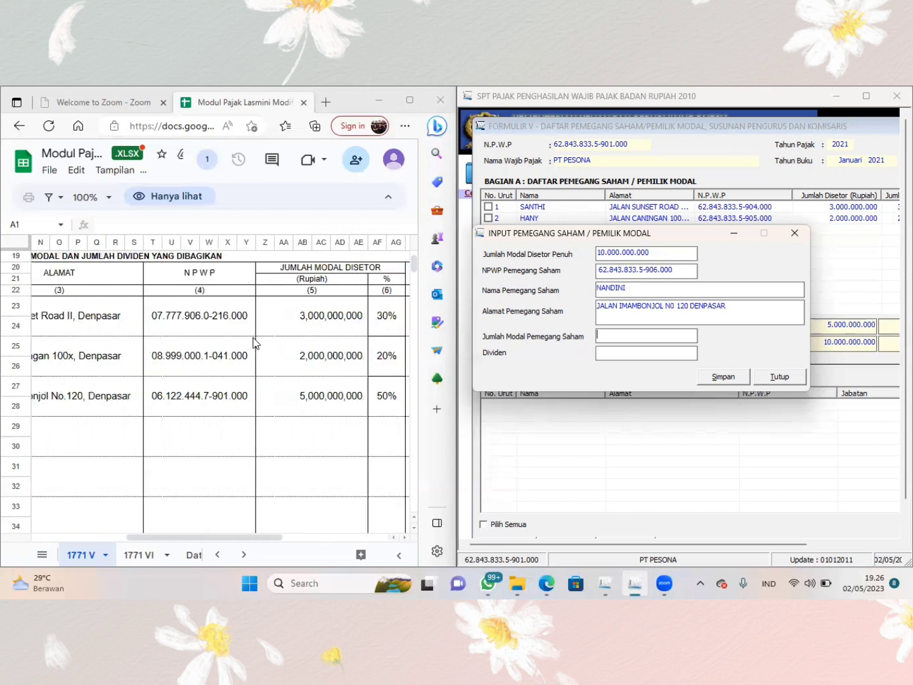
{"action": "type", "text": "5000000000"}
{"action": "key", "text": "Tab"}
{"action": "left_click", "coordinate": [716, 379]}
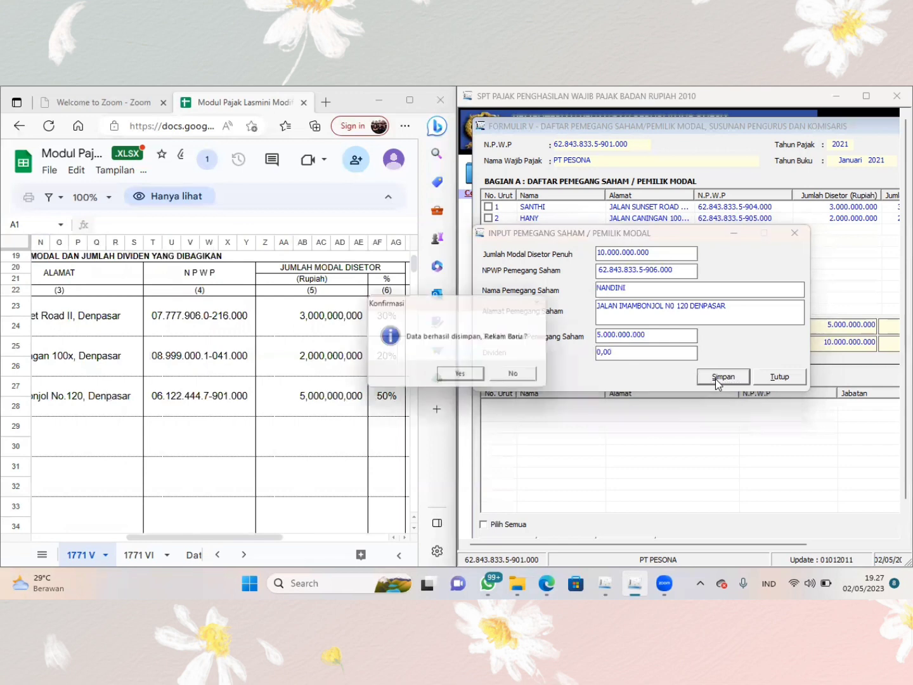
{"action": "left_click", "coordinate": [529, 377]}
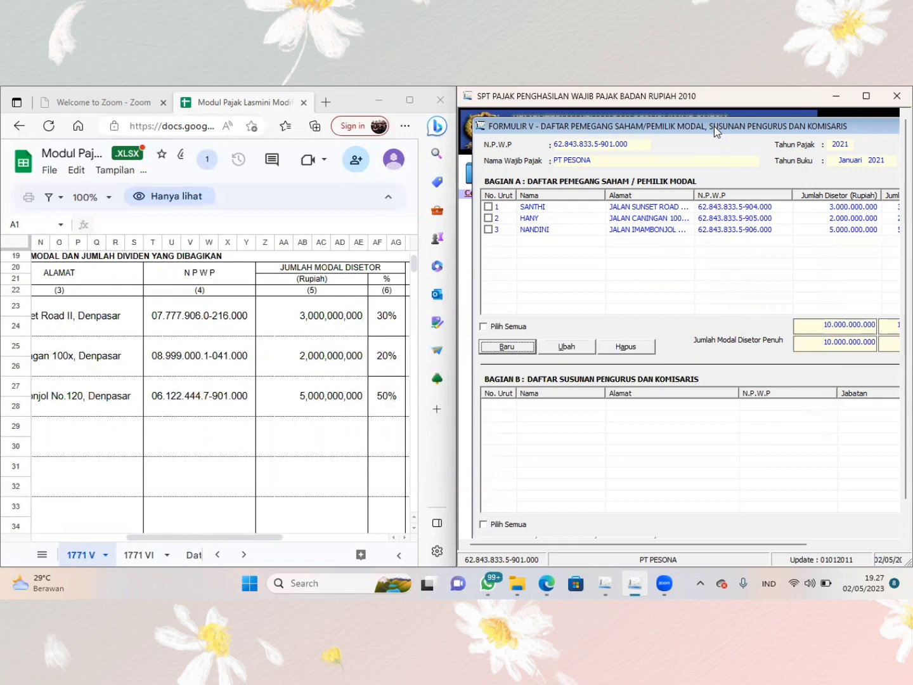
- Start a new record in Bagian B, Daftar Susunan Pengurus dan Komisaris, with the matching section of the 1771 V sheet in view
{"action": "left_click_drag", "start_coordinate": [714, 126], "coordinate": [727, 108]}
{"action": "scroll", "coordinate": [264, 388], "scroll_direction": "left", "scroll_amount": 2}
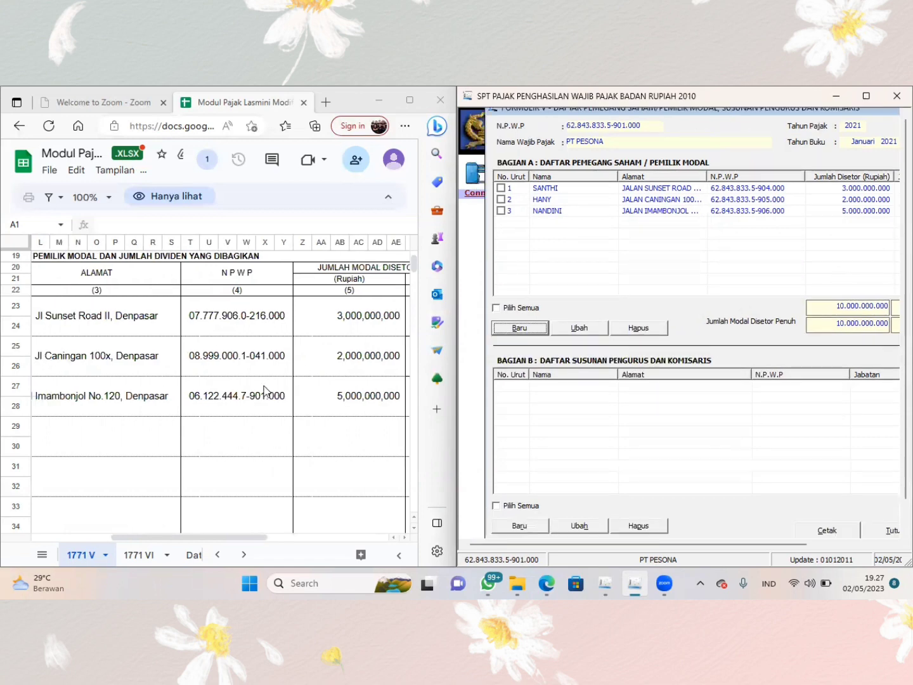
{"action": "scroll", "coordinate": [264, 388], "scroll_direction": "down", "scroll_amount": 5}
{"action": "scroll", "coordinate": [264, 389], "scroll_direction": "left", "scroll_amount": 4}
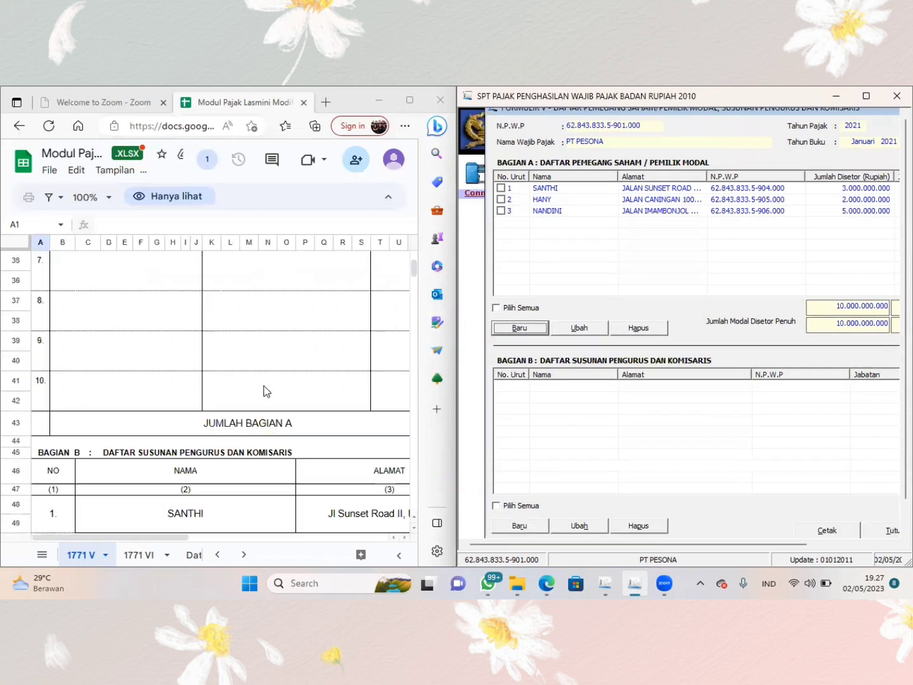
{"action": "scroll", "coordinate": [267, 390], "scroll_direction": "down", "scroll_amount": 3}
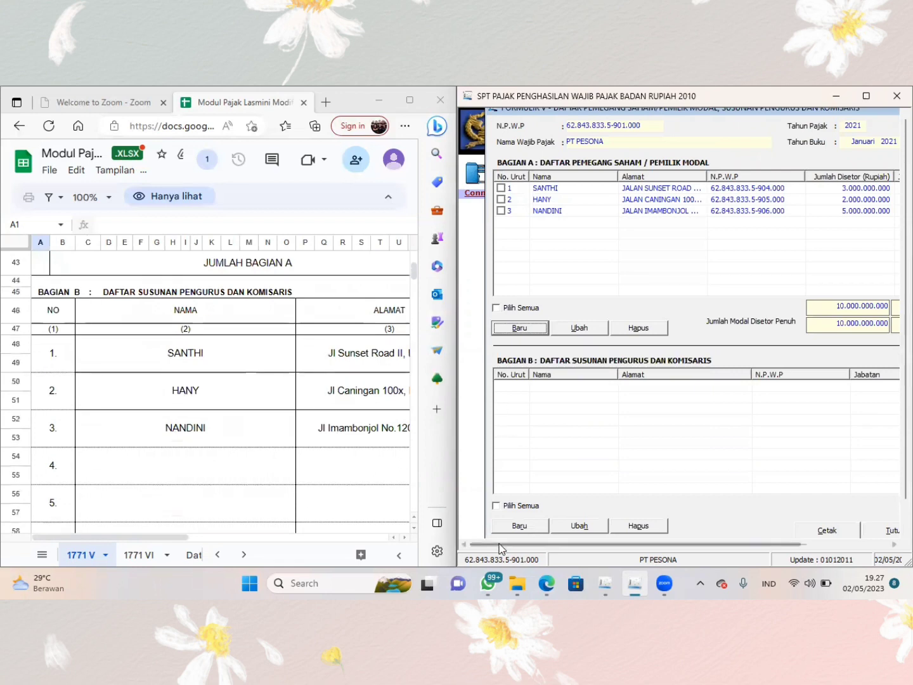
{"action": "left_click", "coordinate": [521, 526]}
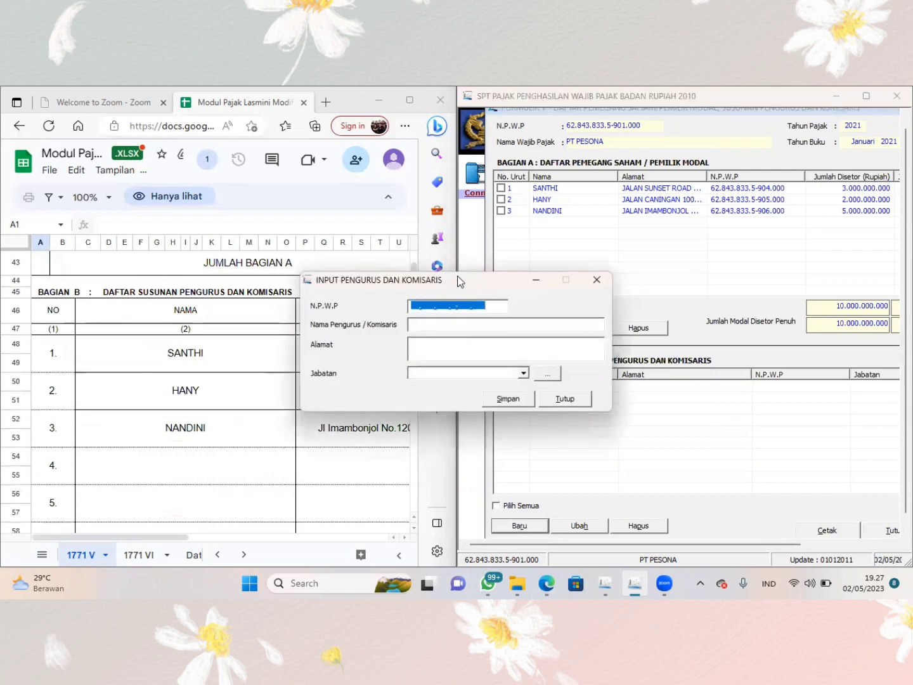
{"action": "left_click_drag", "start_coordinate": [460, 281], "coordinate": [647, 322]}
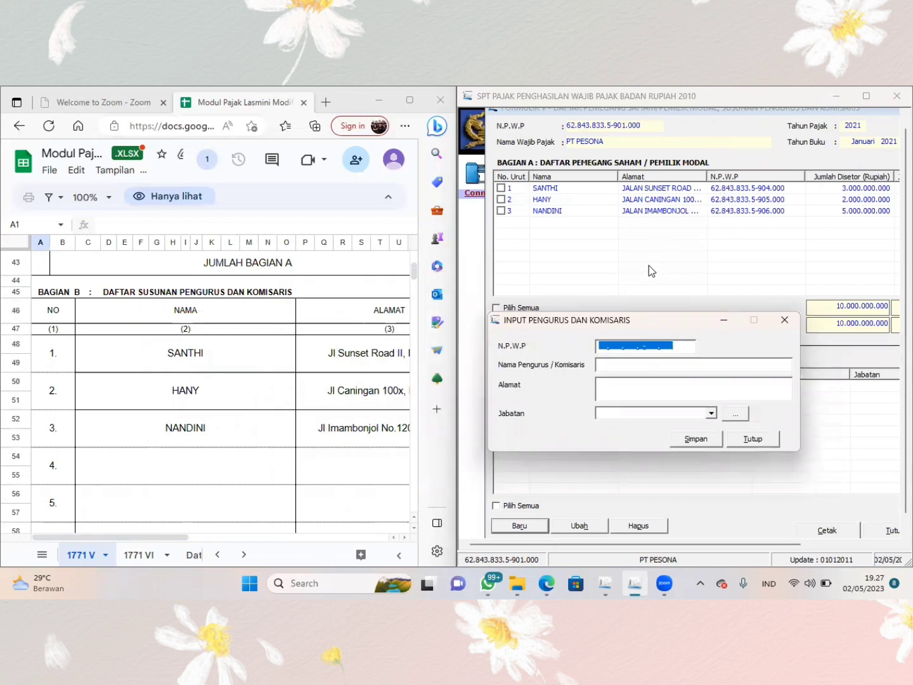
- Enter a substitute tax number based on the company's own as N.P.W.P for the first officer, correcting its second digit
{"action": "left_click", "coordinate": [600, 345]}
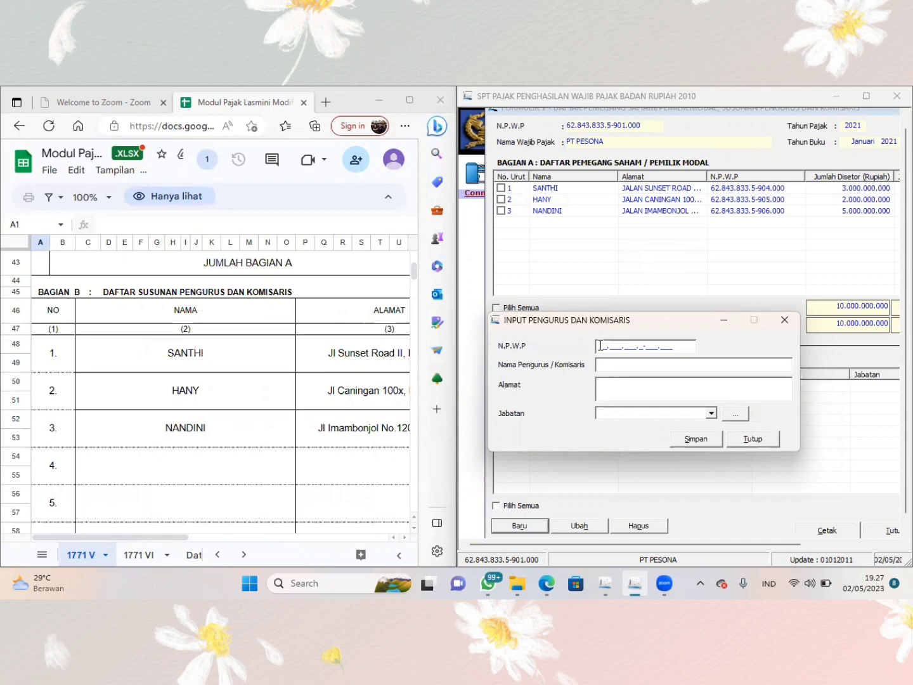
{"action": "key", "text": "Tab"}
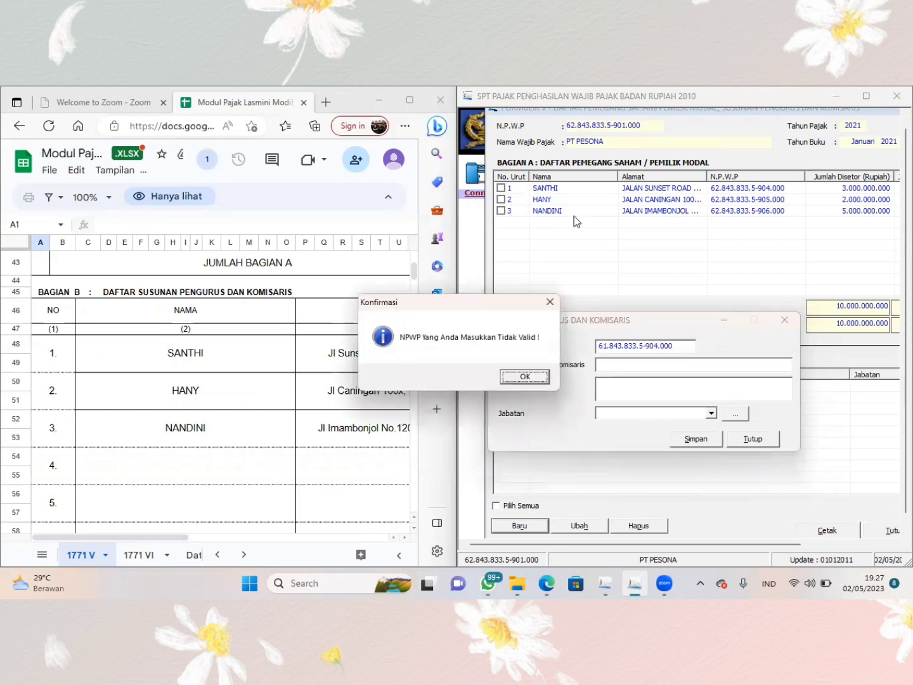
{"action": "left_click", "coordinate": [554, 306]}
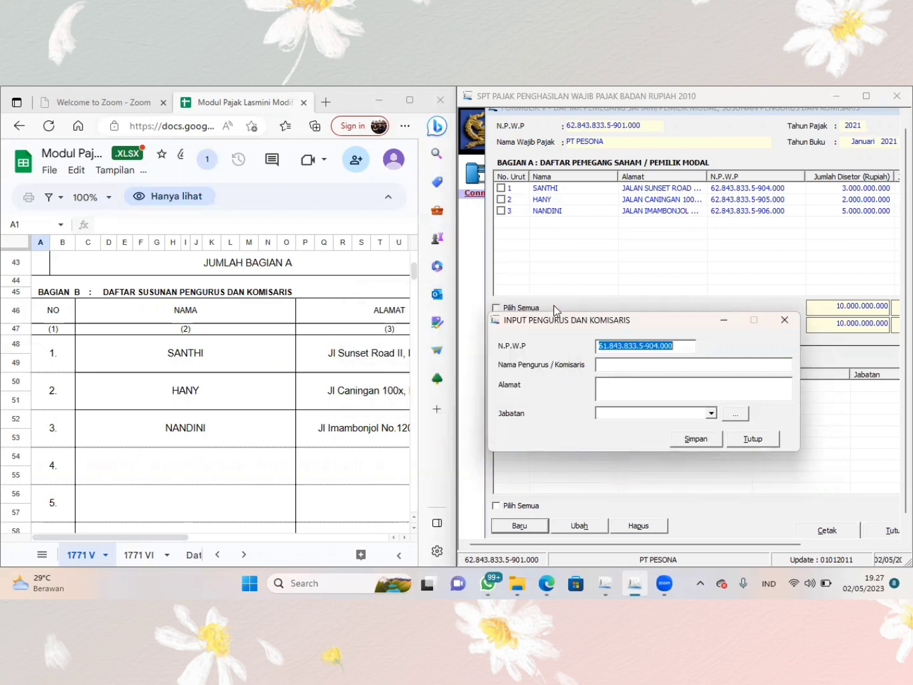
{"action": "left_click", "coordinate": [608, 345]}
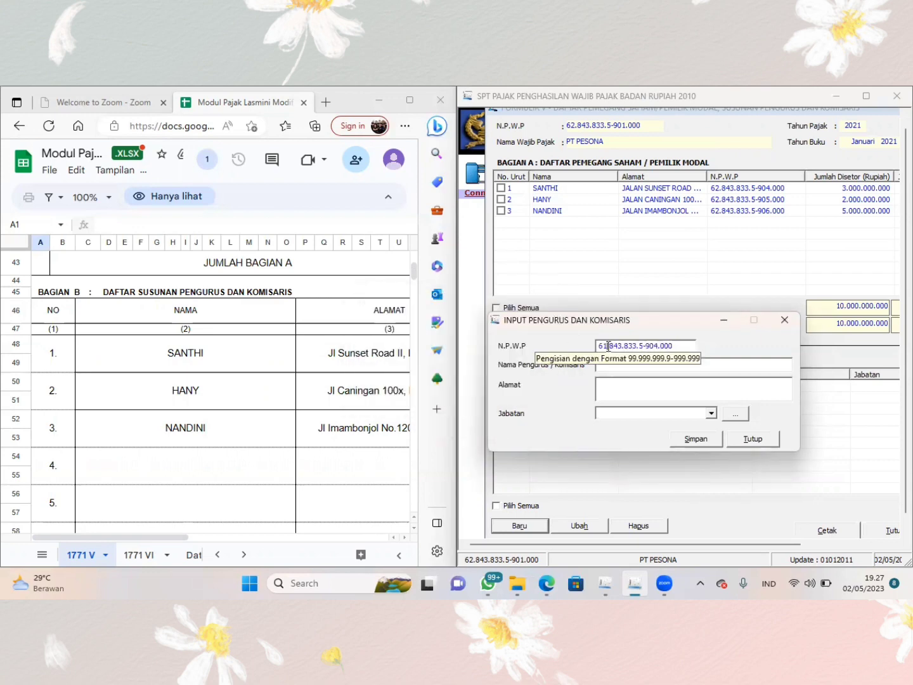
{"action": "type", "text": "2"}
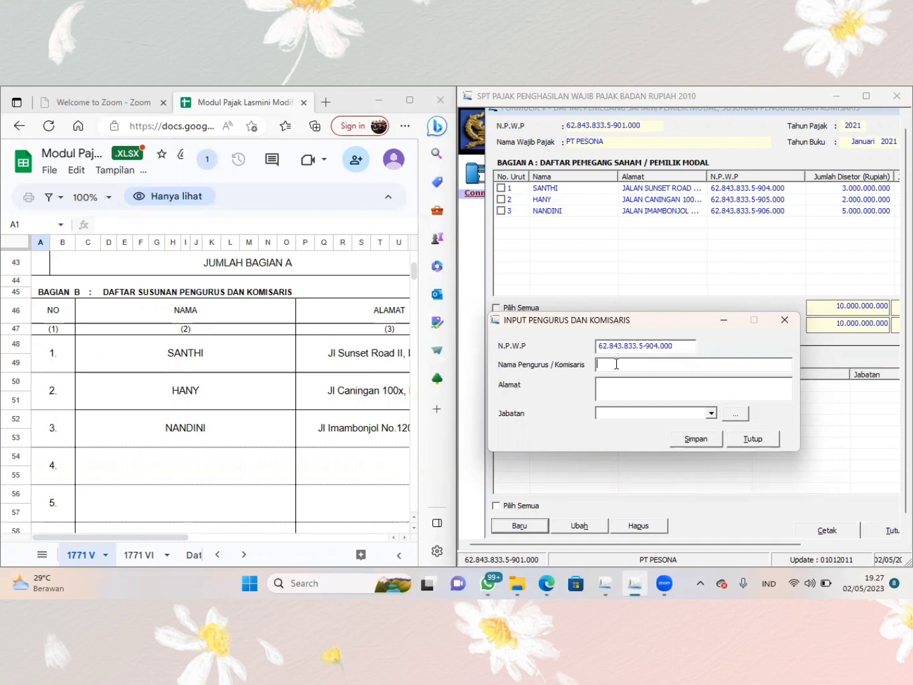
{"action": "type", "text": "SANTHI"}
- Fill in the first officer's name and address from Bagian B of the 1771 V sheet
{"action": "key", "text": "Tab"}
{"action": "scroll", "coordinate": [338, 432], "scroll_direction": "right", "scroll_amount": 3}
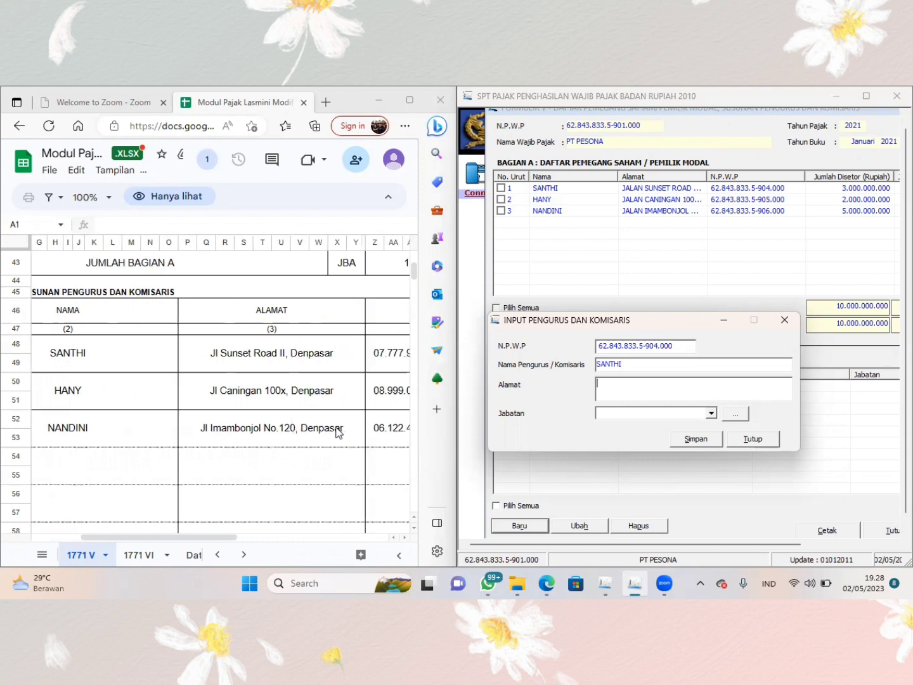
{"action": "type", "text": "JALAN SUNSET ROAD II DENPASAR"}
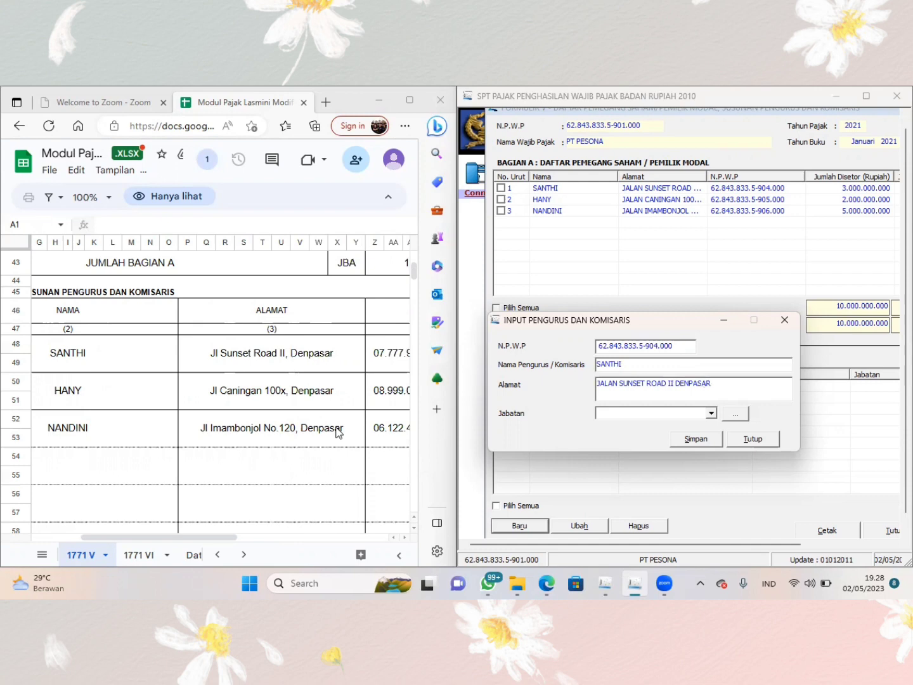
- Set the first officer's Jabatan to Presiden Komisaris, save the entry and start another new record
{"action": "scroll", "coordinate": [317, 429], "scroll_direction": "right", "scroll_amount": 5}
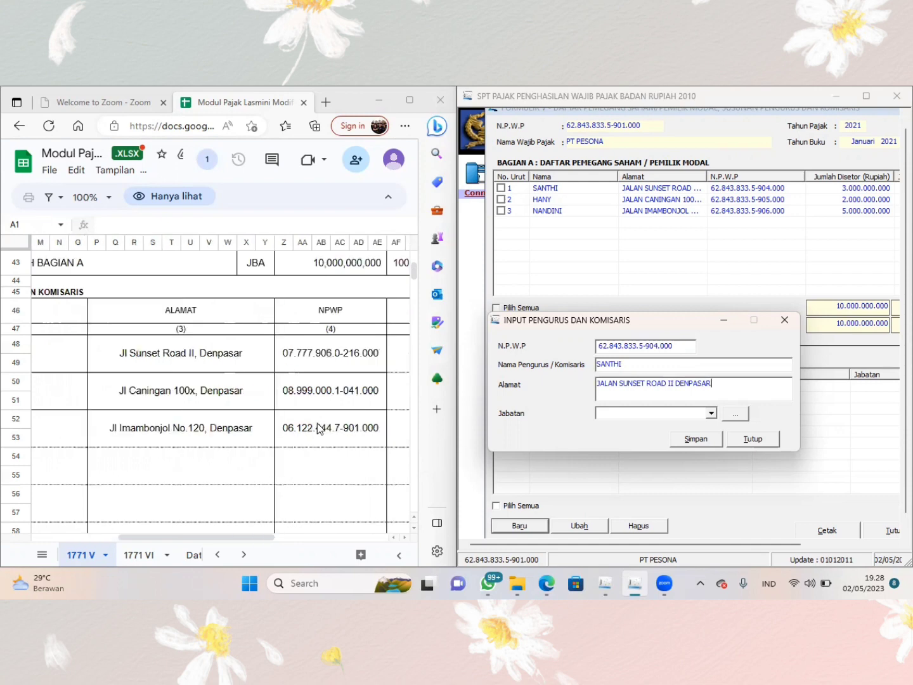
{"action": "left_click", "coordinate": [710, 414]}
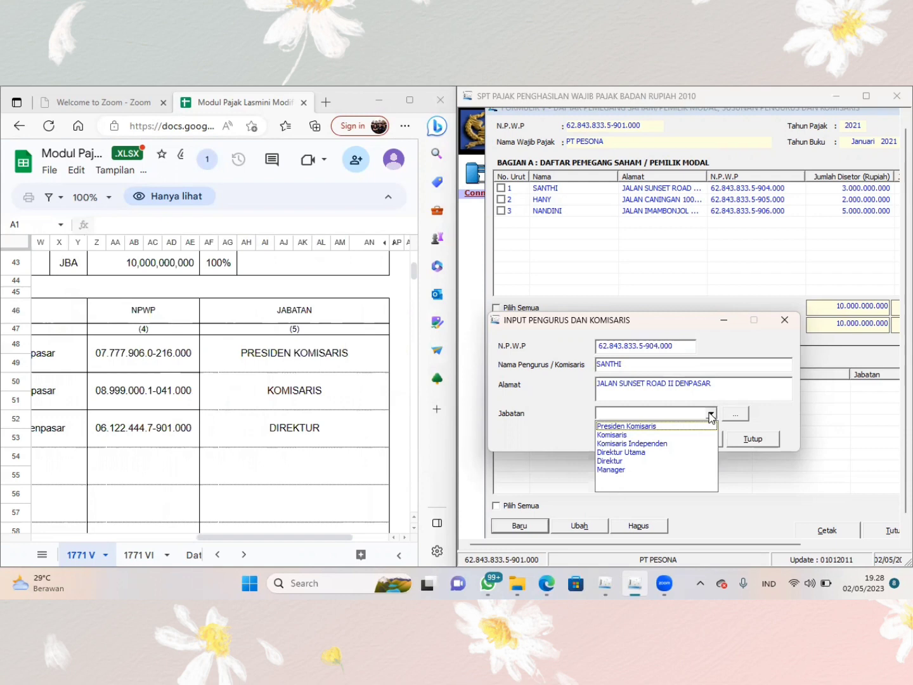
{"action": "left_click", "coordinate": [664, 426]}
{"action": "left_click", "coordinate": [695, 441]}
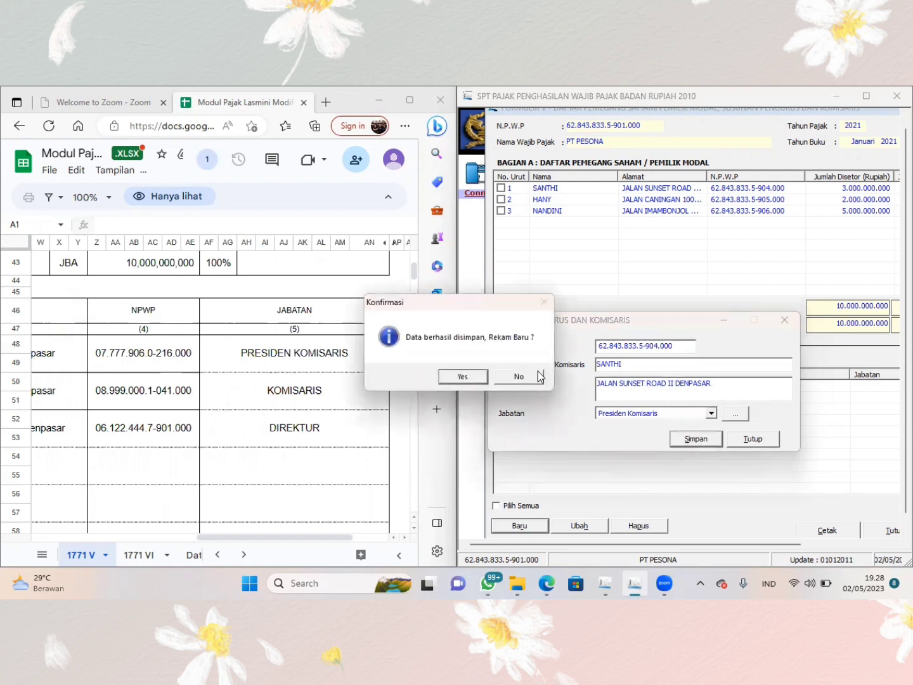
{"action": "left_click", "coordinate": [462, 376]}
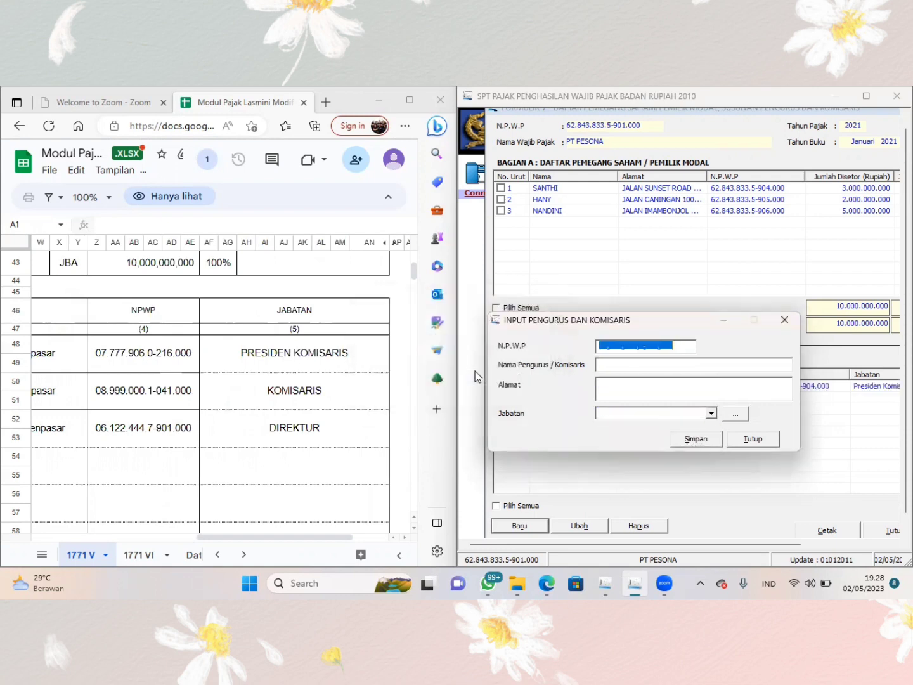
- Enter a substitute tax number based on the company's own as N.P.W.P for the second officer
{"action": "left_click", "coordinate": [600, 348]}
{"action": "type", "text": "08"}
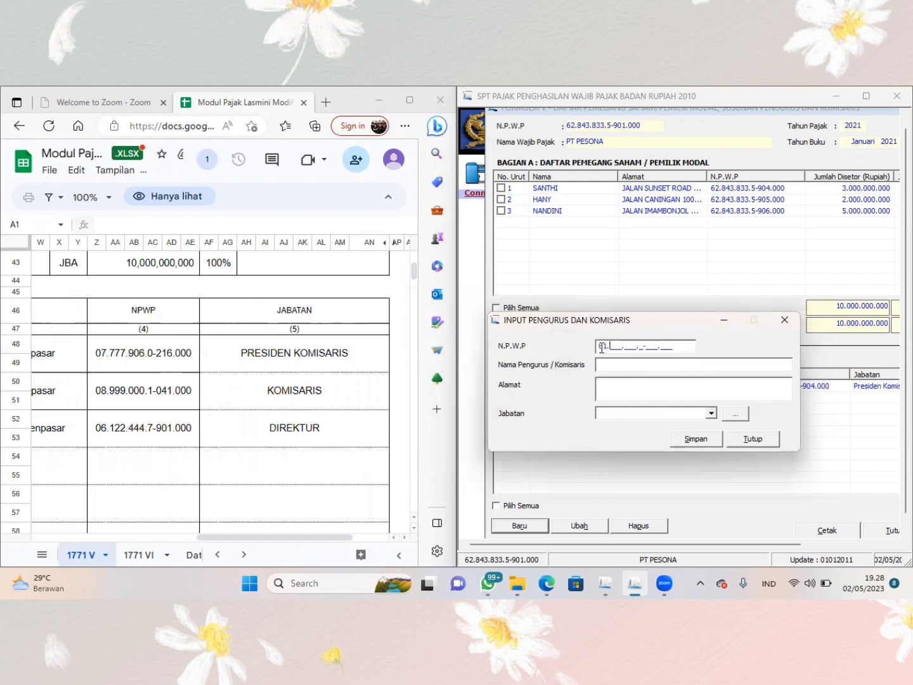
{"action": "key", "text": "BackSpace"}
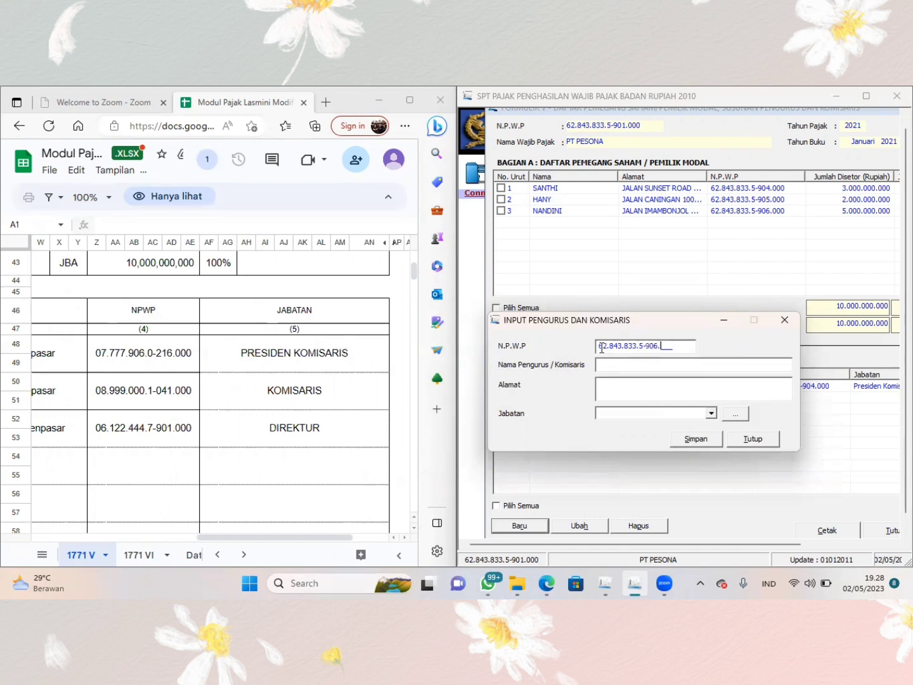
- Fill in the second officer's name and address from Bagian B of the 1771 V sheet
{"action": "scroll", "coordinate": [290, 436], "scroll_direction": "left", "scroll_amount": 5}
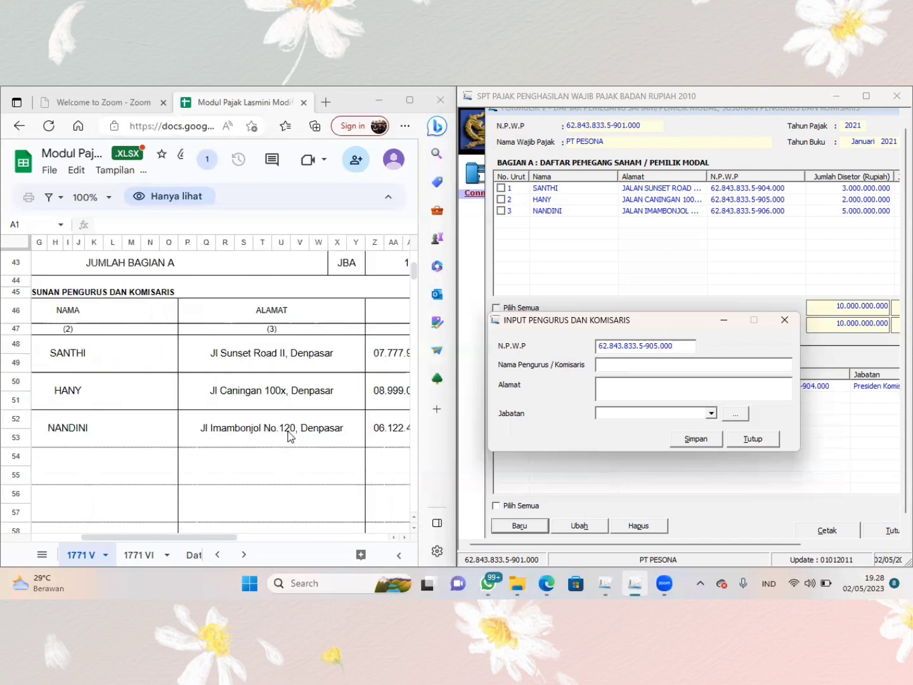
{"action": "type", "text": "HANY"}
{"action": "key", "text": "Tab"}
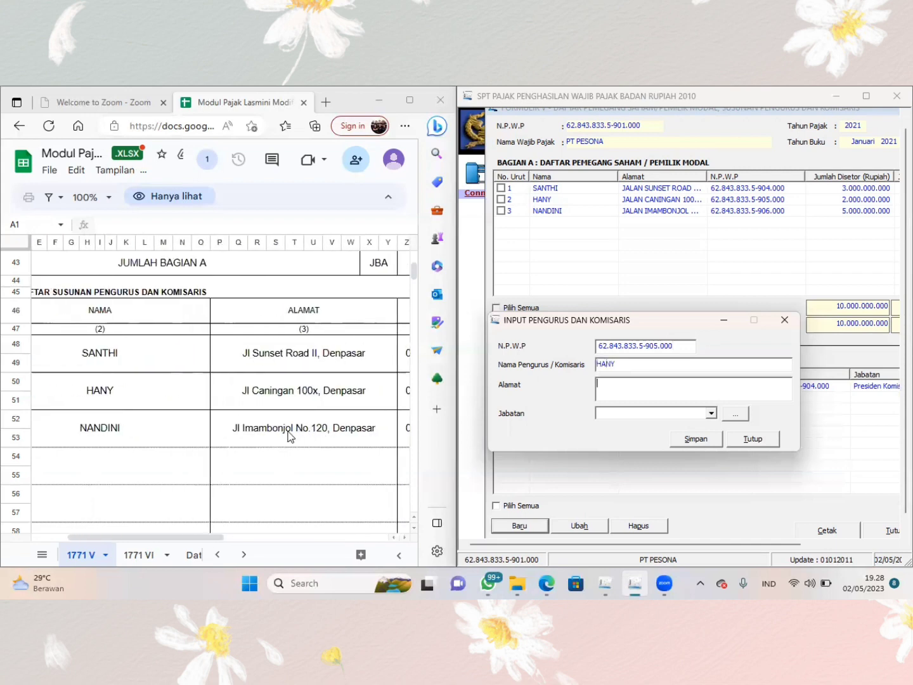
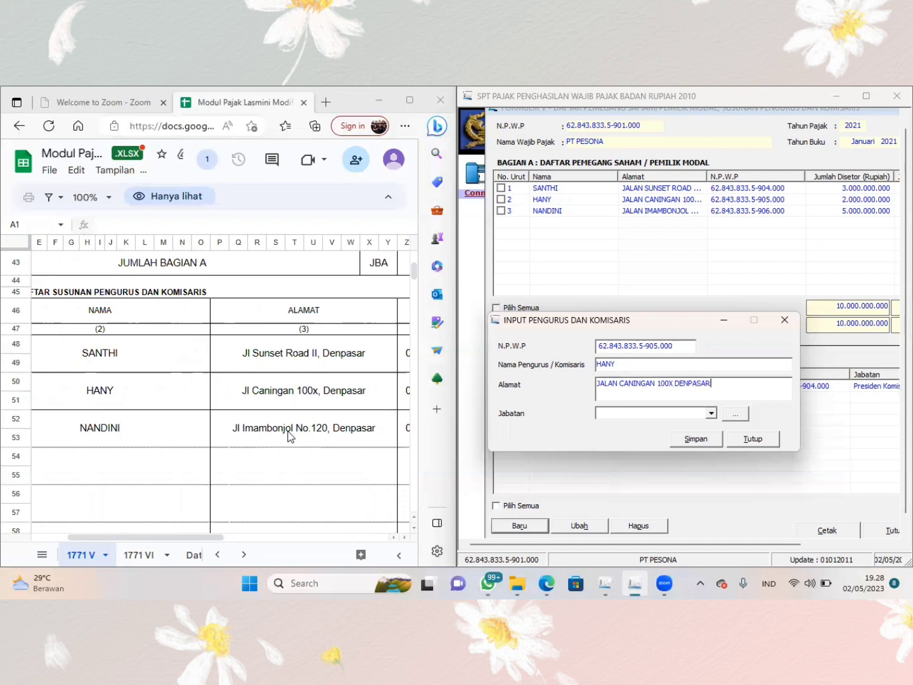
{"action": "key", "text": "Tab"}
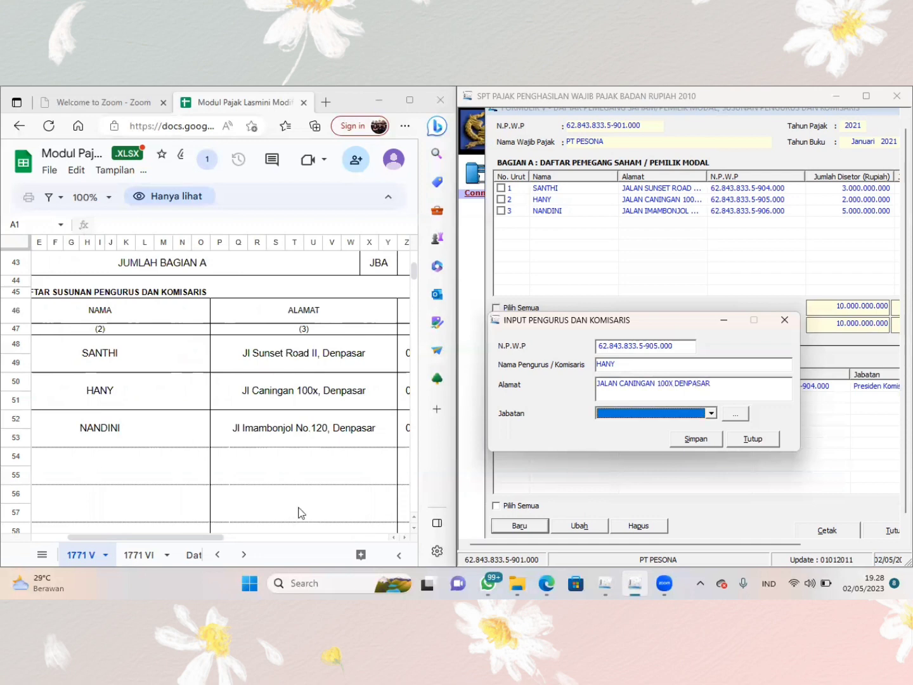
- Set the second officer's Jabatan to Komisaris, save the entry and start another new record
{"action": "scroll", "coordinate": [319, 441], "scroll_direction": "right", "scroll_amount": 5}
{"action": "scroll", "coordinate": [320, 442], "scroll_direction": "left", "scroll_amount": 3}
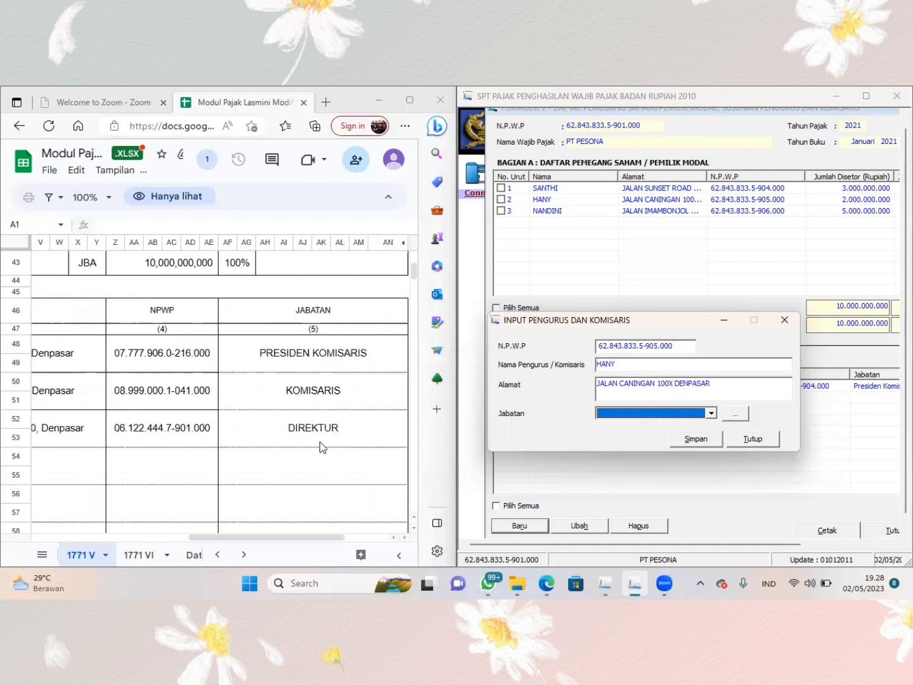
{"action": "left_click", "coordinate": [711, 415]}
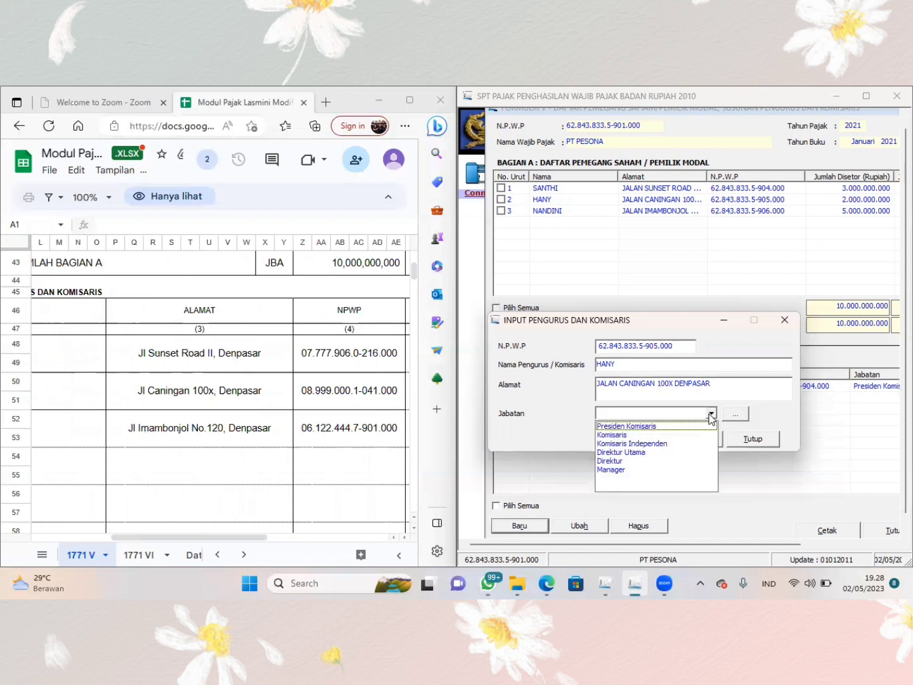
{"action": "left_click", "coordinate": [656, 437]}
{"action": "left_click", "coordinate": [698, 442]}
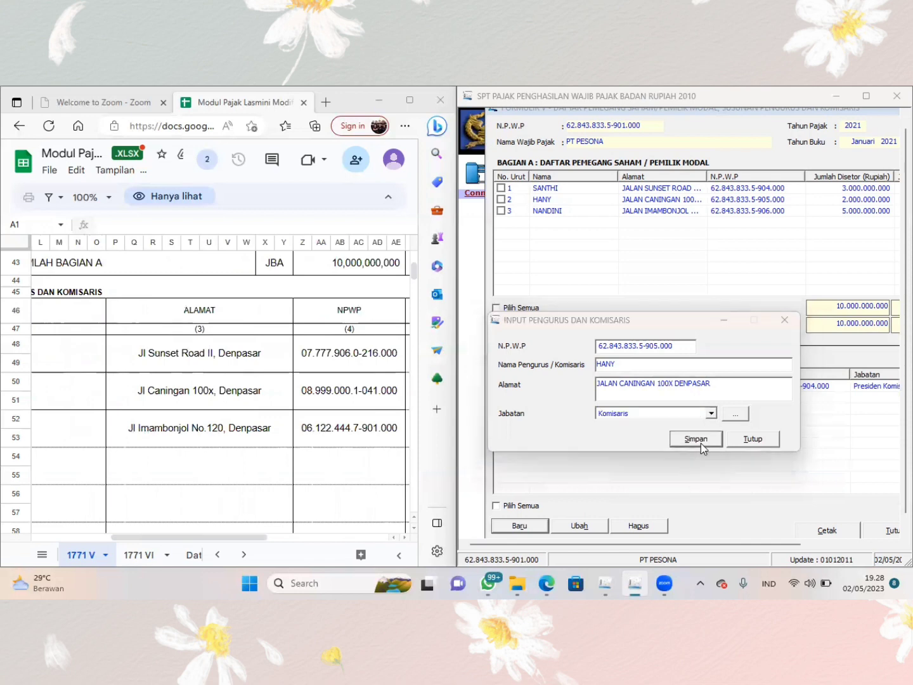
{"action": "left_click", "coordinate": [462, 376]}
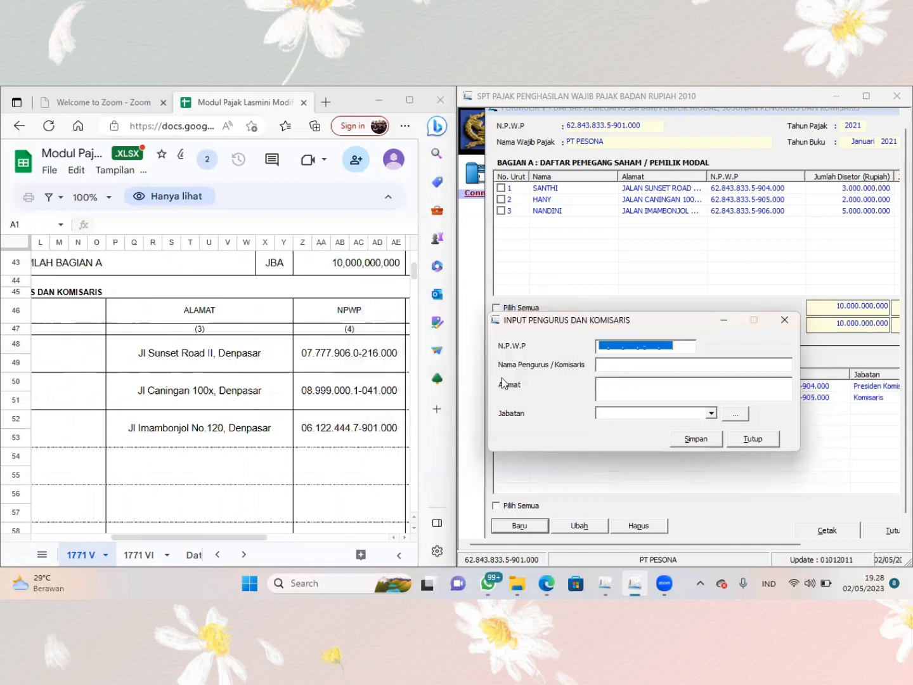
- Enter a substitute tax number based on the company's own as N.P.W.P for the third officer
{"action": "left_click", "coordinate": [598, 346]}
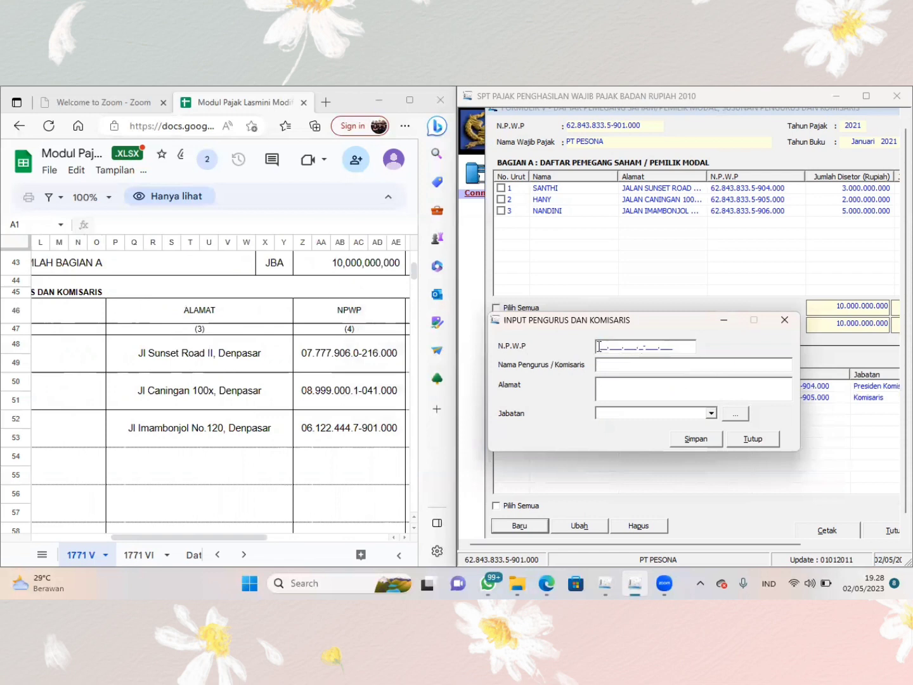
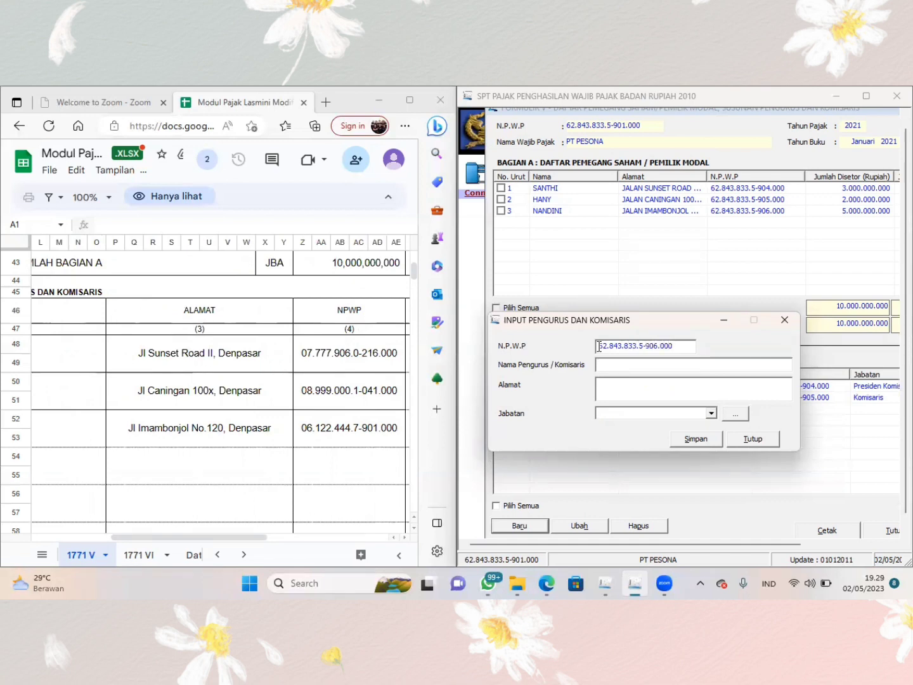
{"action": "type", "text": "NANDINI"}
- Fill in the third officer's name and address from Bagian B of the 1771 V sheet
{"action": "key", "text": "Tab"}
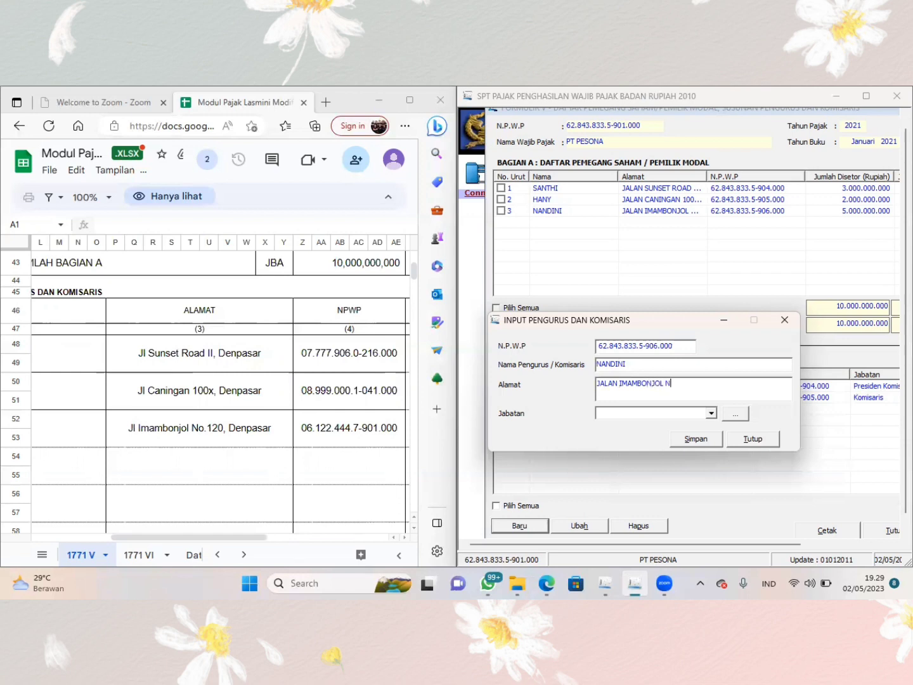
- Set the third officer's Jabatan to Direktur, save the entry and decline recording another officer
{"action": "scroll", "coordinate": [408, 352], "scroll_direction": "right", "scroll_amount": 3}
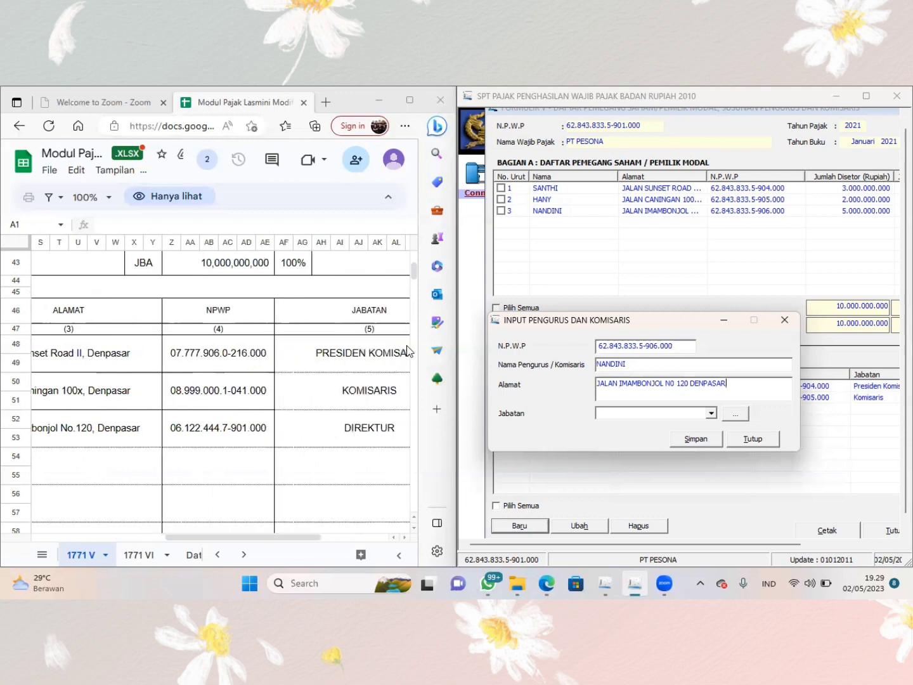
{"action": "left_click", "coordinate": [711, 413]}
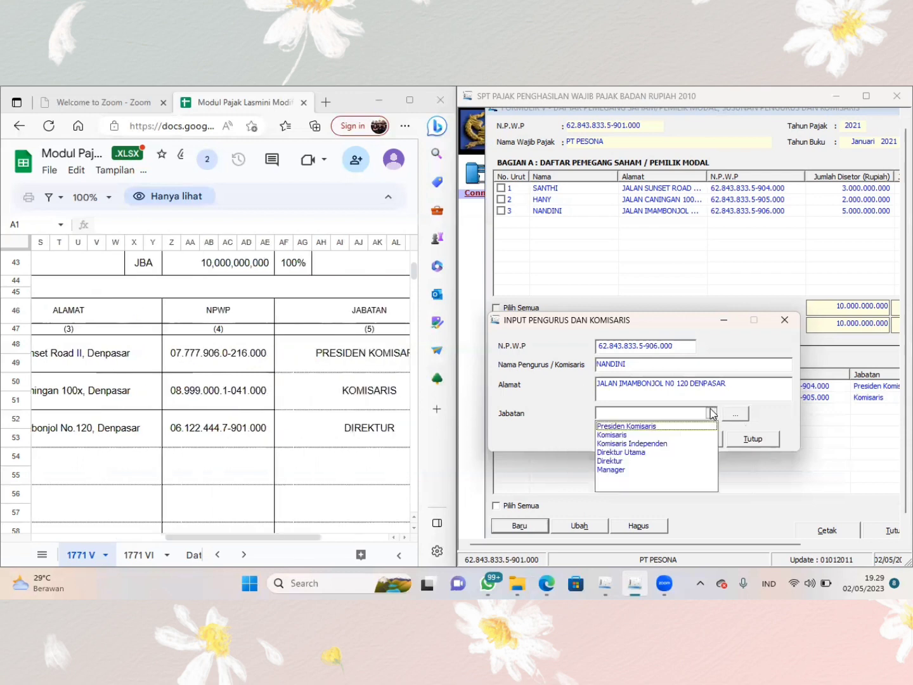
{"action": "left_click", "coordinate": [640, 461]}
{"action": "left_click", "coordinate": [695, 438]}
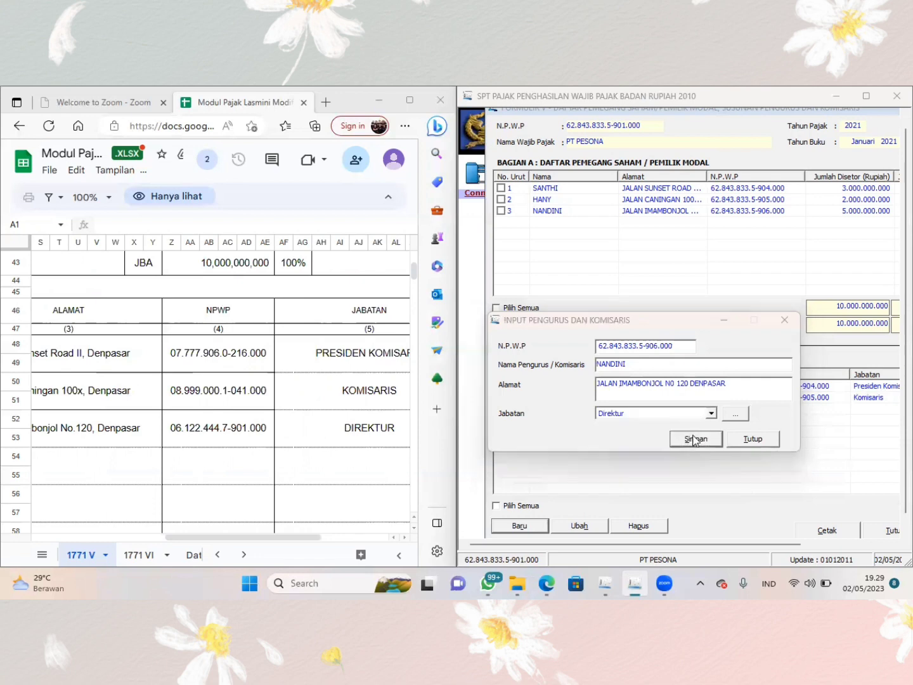
{"action": "left_click", "coordinate": [518, 376]}
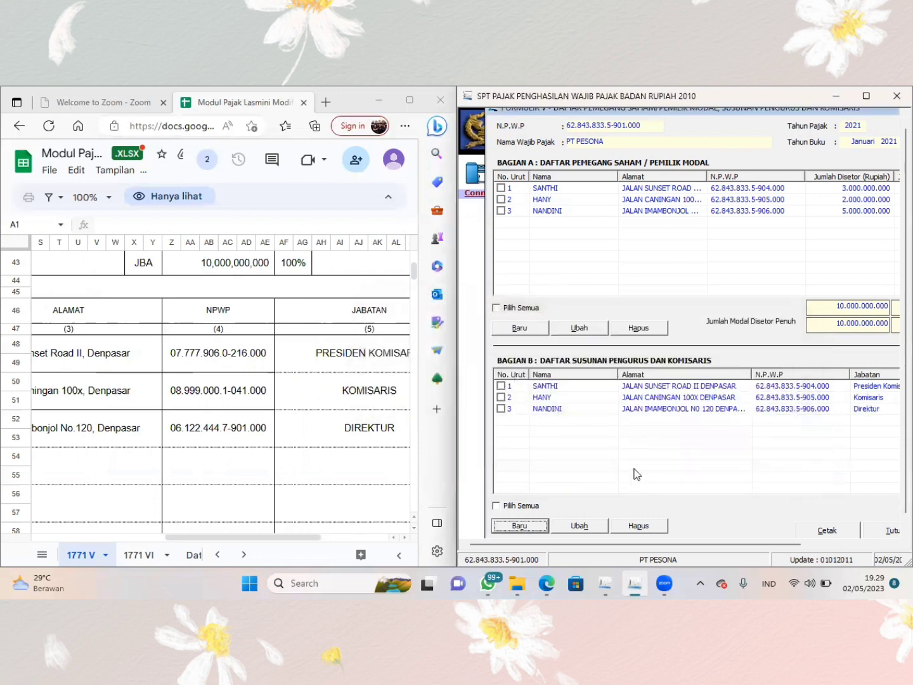
- Close the 1771-V form and open Formulir 1771-IV for income subject to final PPh
{"action": "left_click", "coordinate": [885, 533]}
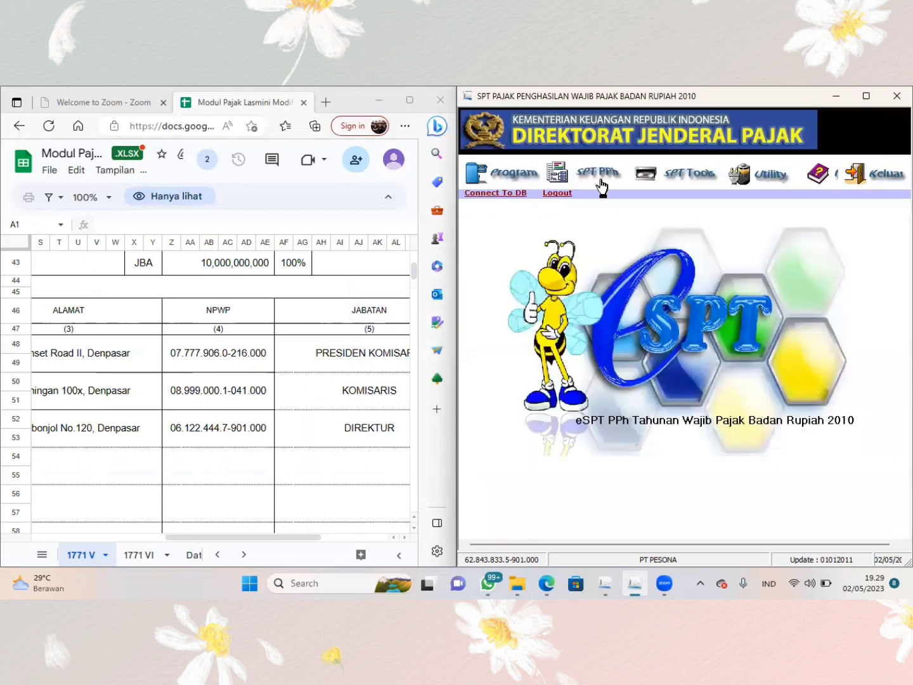
{"action": "left_click", "coordinate": [601, 180]}
{"action": "mouse_move", "coordinate": [601, 214]}
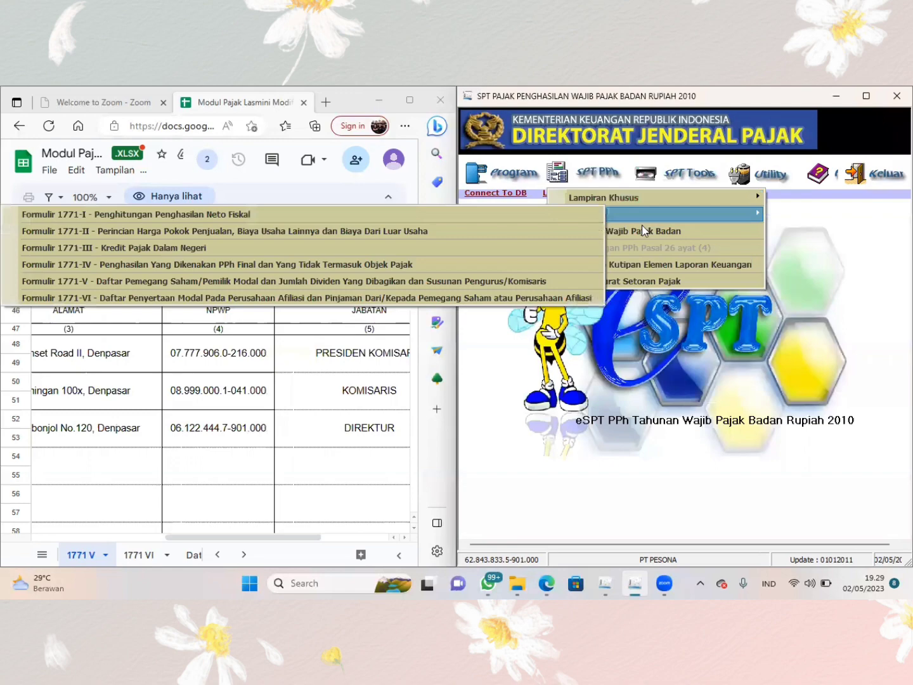
{"action": "left_click", "coordinate": [529, 265]}
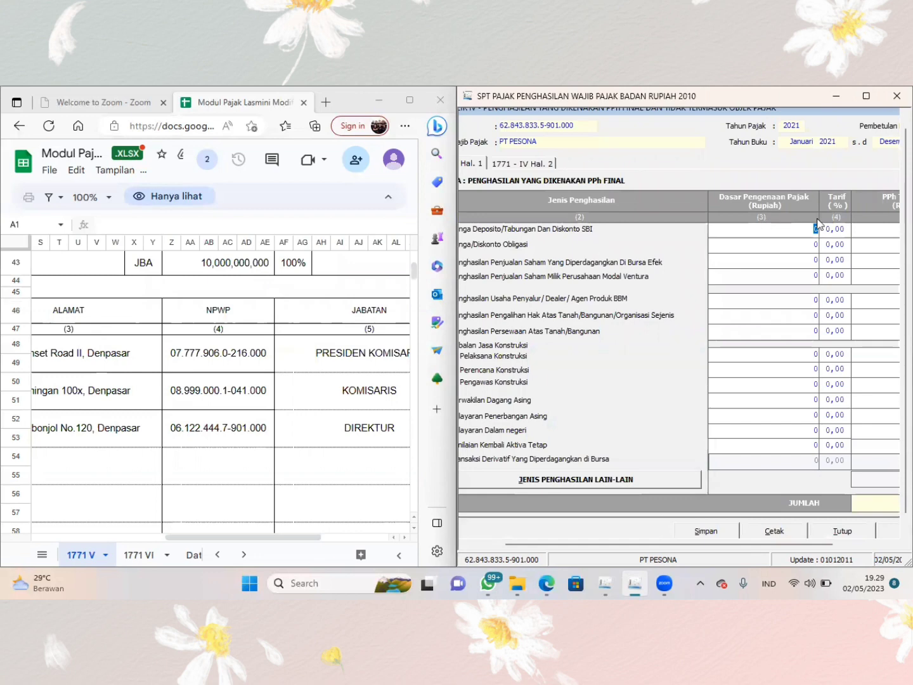
- Open the 1771 IV sheet in the workbook and examine the Bagian A tax bases and rates
{"action": "left_click", "coordinate": [42, 555]}
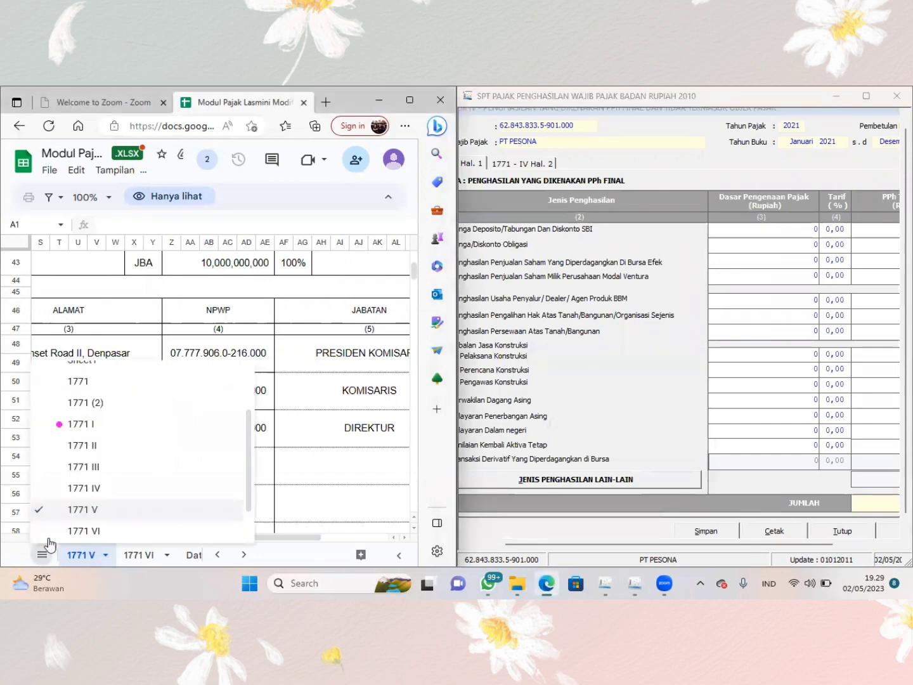
{"action": "left_click", "coordinate": [64, 488]}
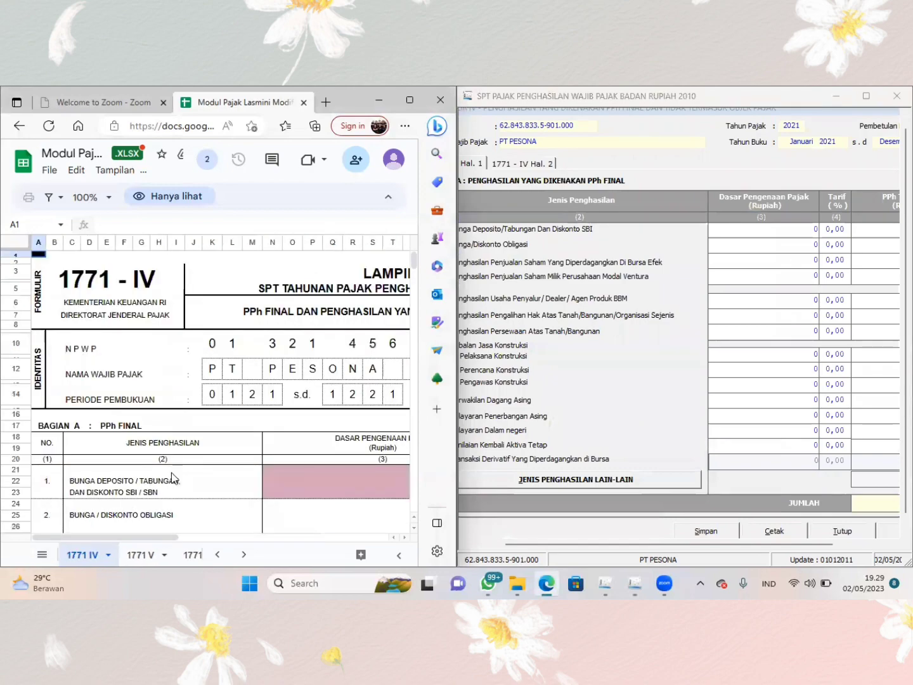
{"action": "scroll", "coordinate": [171, 477], "scroll_direction": "down", "scroll_amount": 4}
{"action": "scroll", "coordinate": [171, 472], "scroll_direction": "down", "scroll_amount": 1}
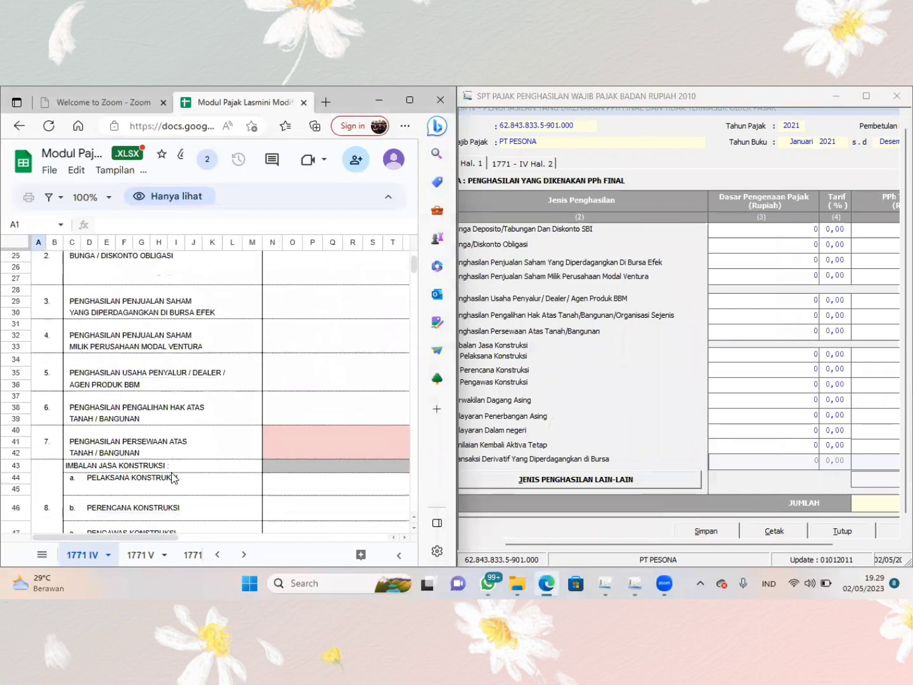
{"action": "scroll", "coordinate": [173, 476], "scroll_direction": "up", "scroll_amount": 3}
{"action": "scroll", "coordinate": [171, 472], "scroll_direction": "right", "scroll_amount": 5}
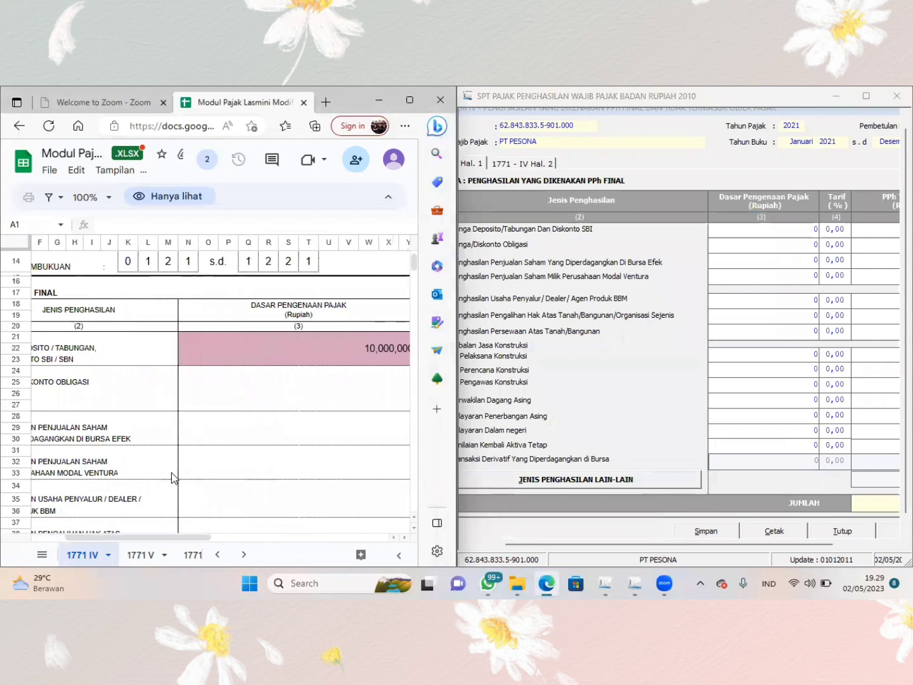
{"action": "scroll", "coordinate": [171, 473], "scroll_direction": "left", "scroll_amount": 5}
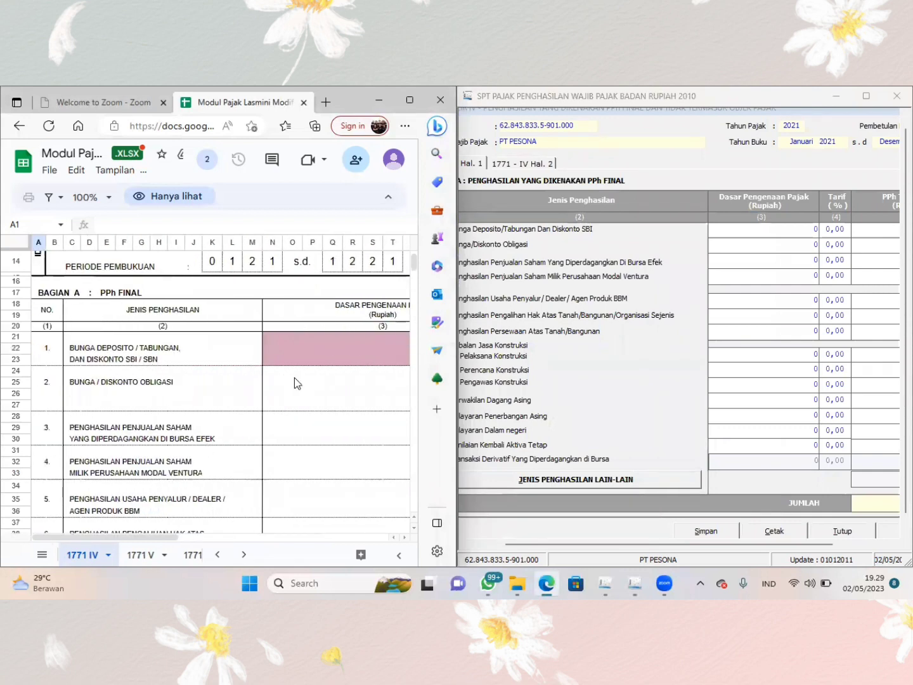
{"action": "scroll", "coordinate": [294, 378], "scroll_direction": "right", "scroll_amount": 6}
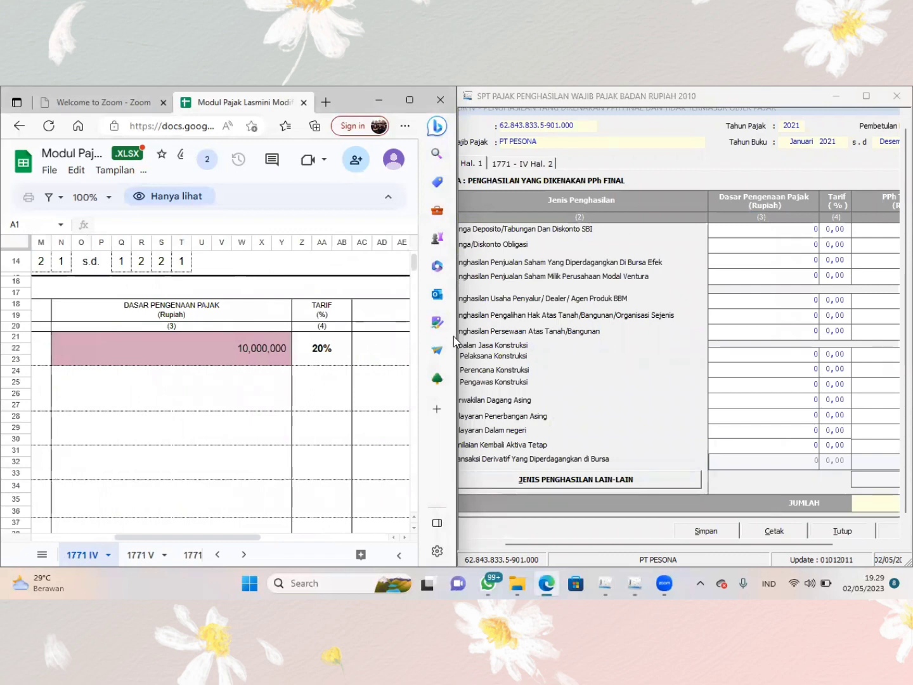
- Enter a Dasar Pengenaan Pajak of 10.000.000 and a Tarif of 20% for Bunga Deposito/Tabungan Dan Diskonto SBI
{"action": "left_click", "coordinate": [786, 235]}
{"action": "type", "text": "10."}
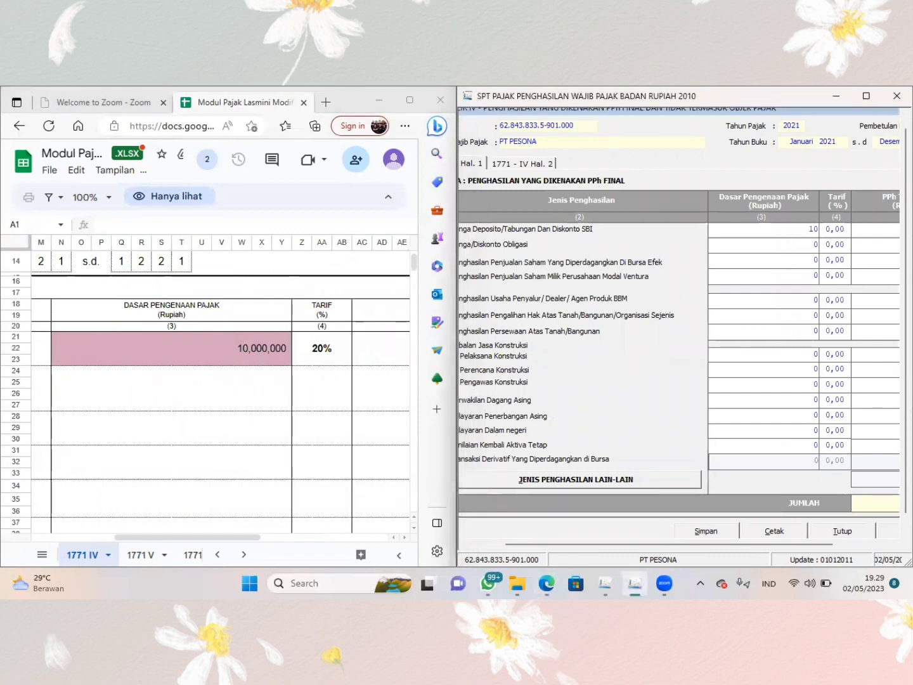
{"action": "type", "text": "000.000"}
{"action": "key", "text": "Tab"}
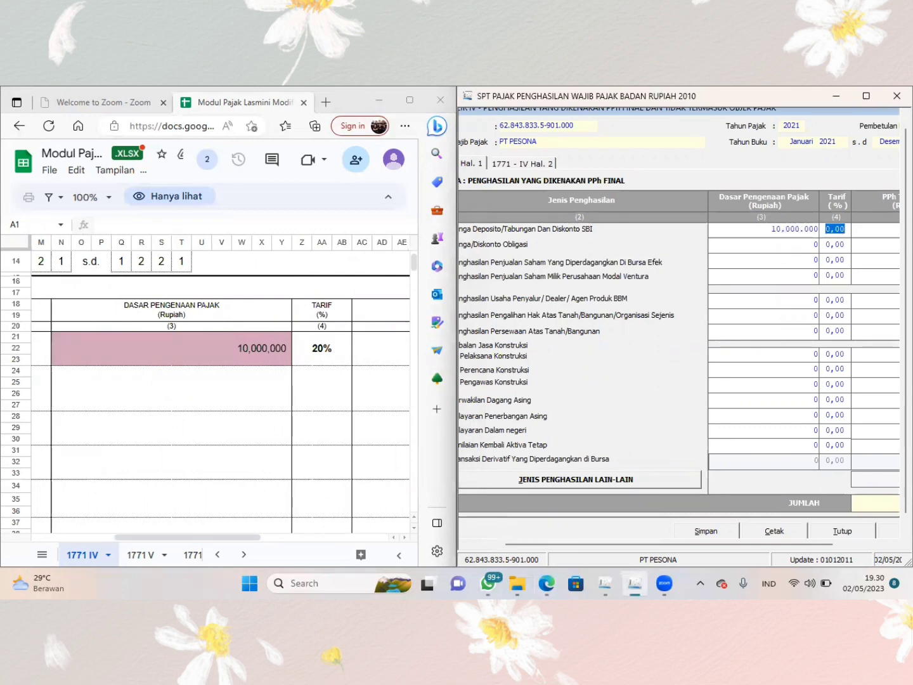
{"action": "type", "text": "20"}
{"action": "key", "text": "Tab"}
{"action": "key", "text": "Tab"}
{"action": "key", "text": "Tab"}
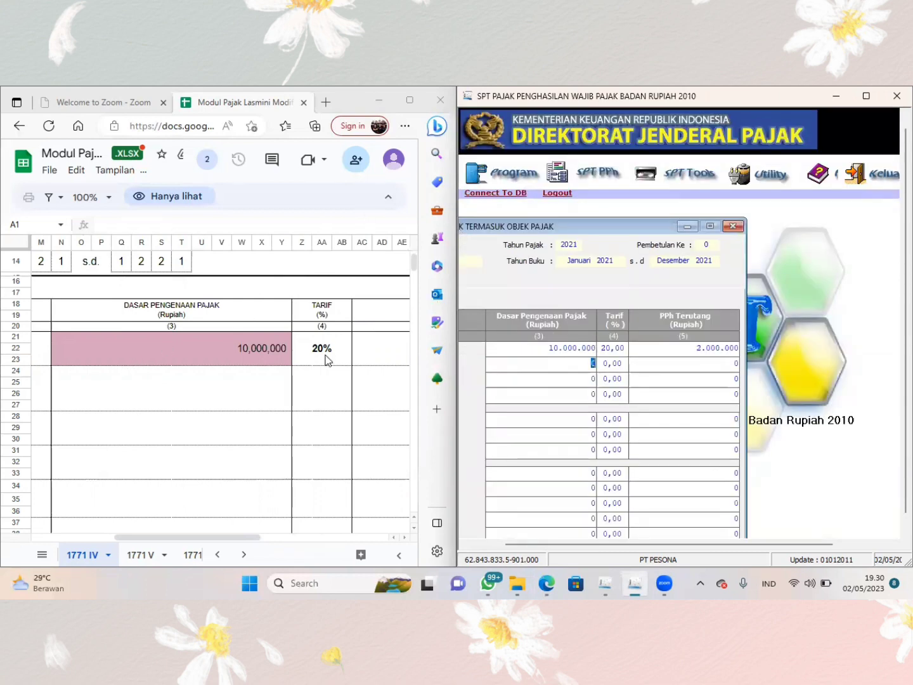
- Enter a Dasar Pengenaan Pajak of 200.000.000 and a Tarif of 10% for Penghasilan Pengalihan Hak Atas Tanah/Bangunan
{"action": "scroll", "coordinate": [328, 361], "scroll_direction": "right", "scroll_amount": 5}
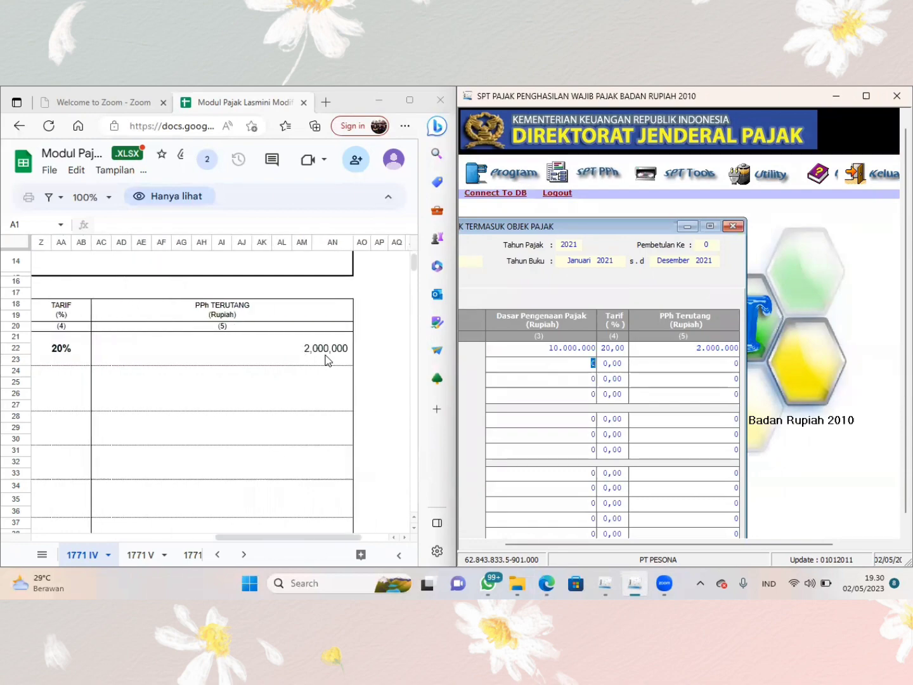
{"action": "scroll", "coordinate": [328, 360], "scroll_direction": "left", "scroll_amount": 8}
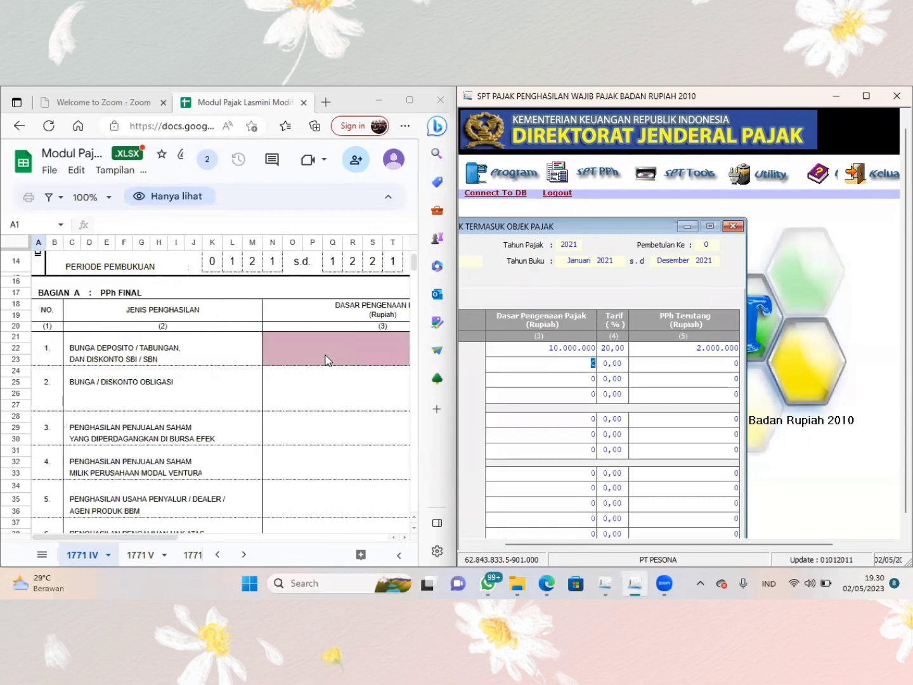
{"action": "scroll", "coordinate": [328, 360], "scroll_direction": "down", "scroll_amount": 5}
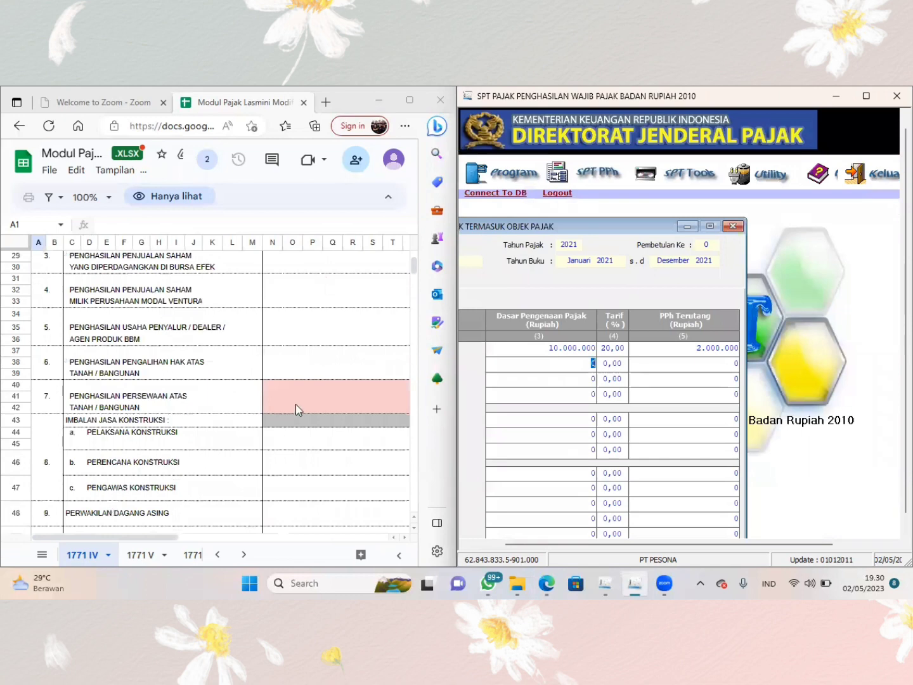
{"action": "left_click", "coordinate": [295, 401]}
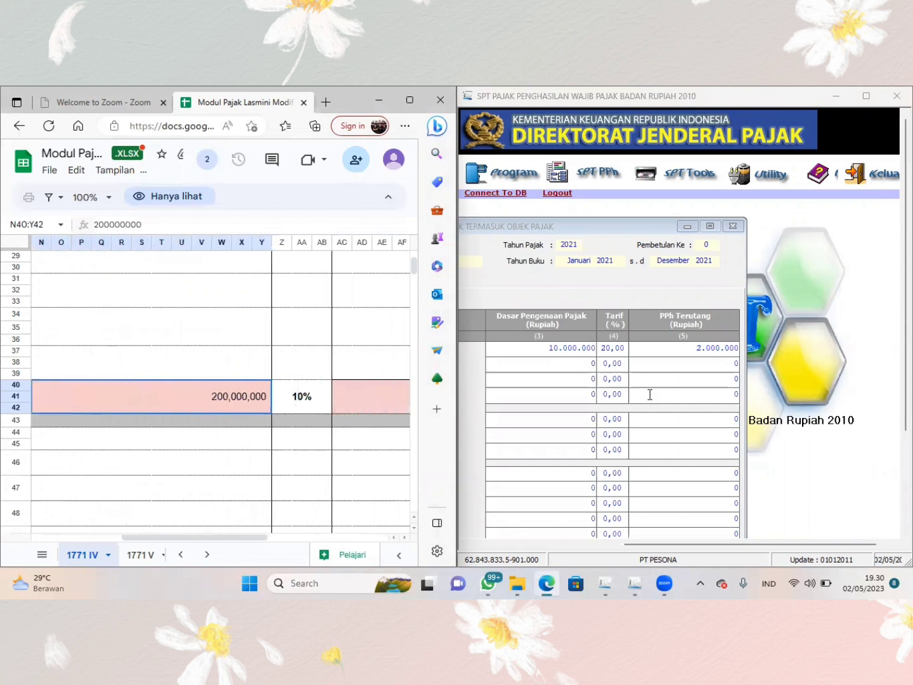
{"action": "left_click", "coordinate": [619, 233]}
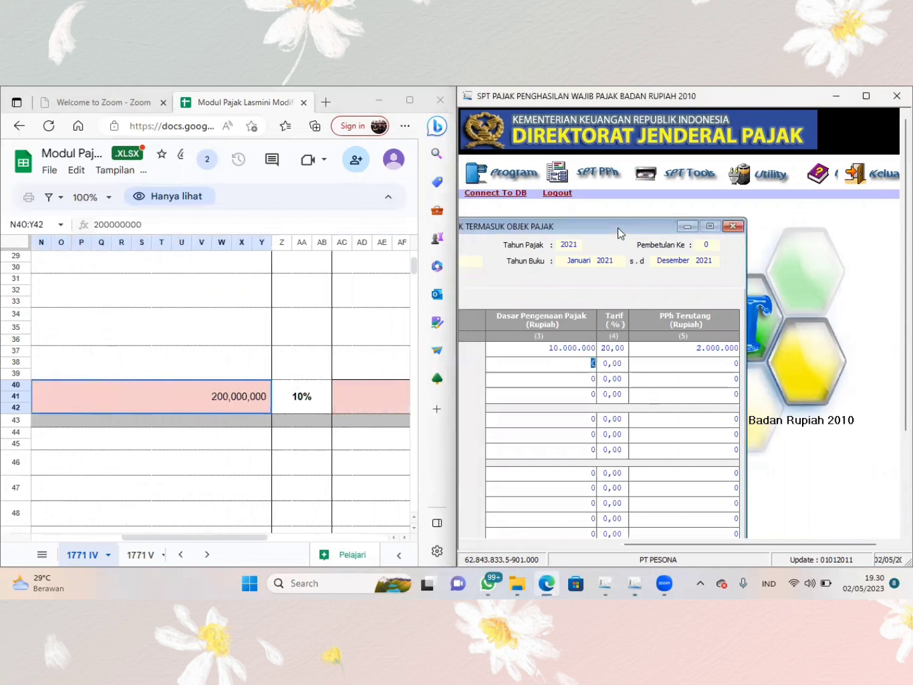
{"action": "double_click", "coordinate": [618, 228]}
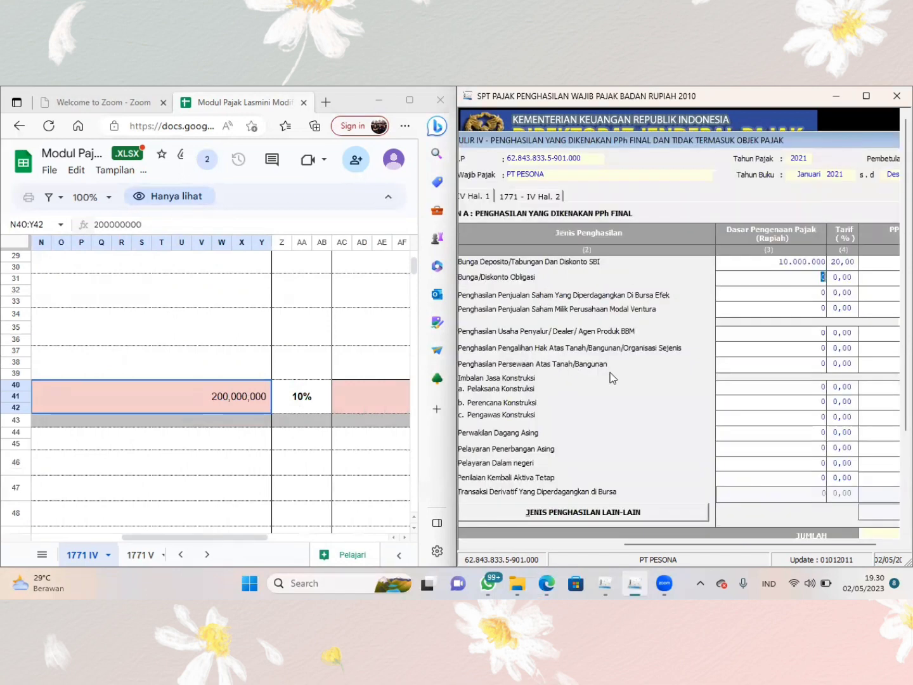
{"action": "left_click", "coordinate": [736, 349]}
{"action": "type", "text": "200000000"}
{"action": "key", "text": "Tab"}
{"action": "type", "text": "10"}
{"action": "key", "text": "Tab"}
- Compare the form's PPh Terutang and Jumlah amounts with those on the 1771 IV sheet
{"action": "scroll", "coordinate": [312, 359], "scroll_direction": "right", "scroll_amount": 5}
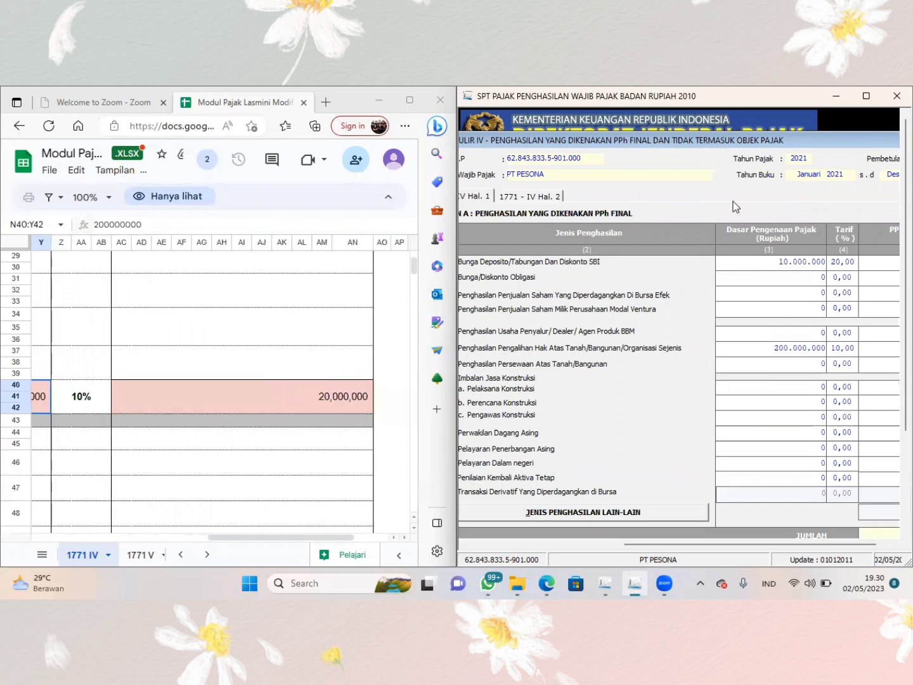
{"action": "left_click_drag", "start_coordinate": [711, 138], "coordinate": [477, 176]}
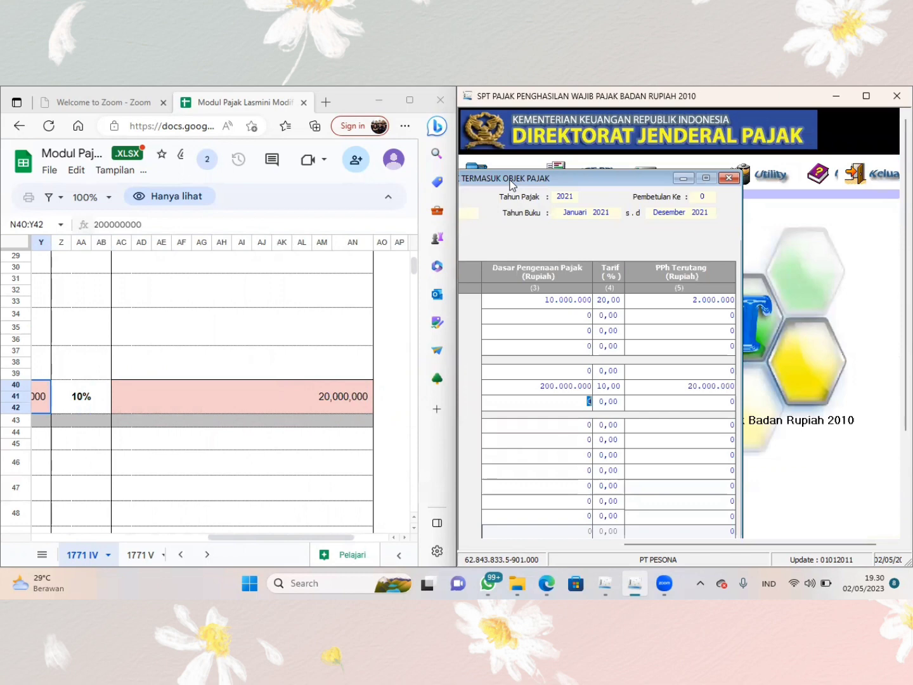
{"action": "double_click", "coordinate": [511, 181]}
{"action": "scroll", "coordinate": [291, 344], "scroll_direction": "down", "scroll_amount": 5}
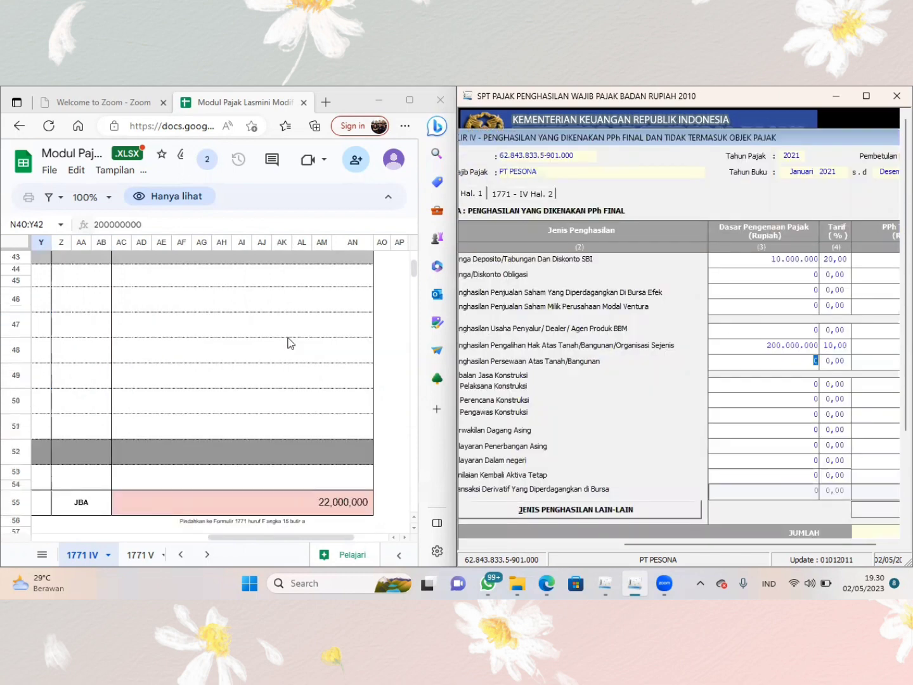
{"action": "scroll", "coordinate": [291, 343], "scroll_direction": "left", "scroll_amount": 1}
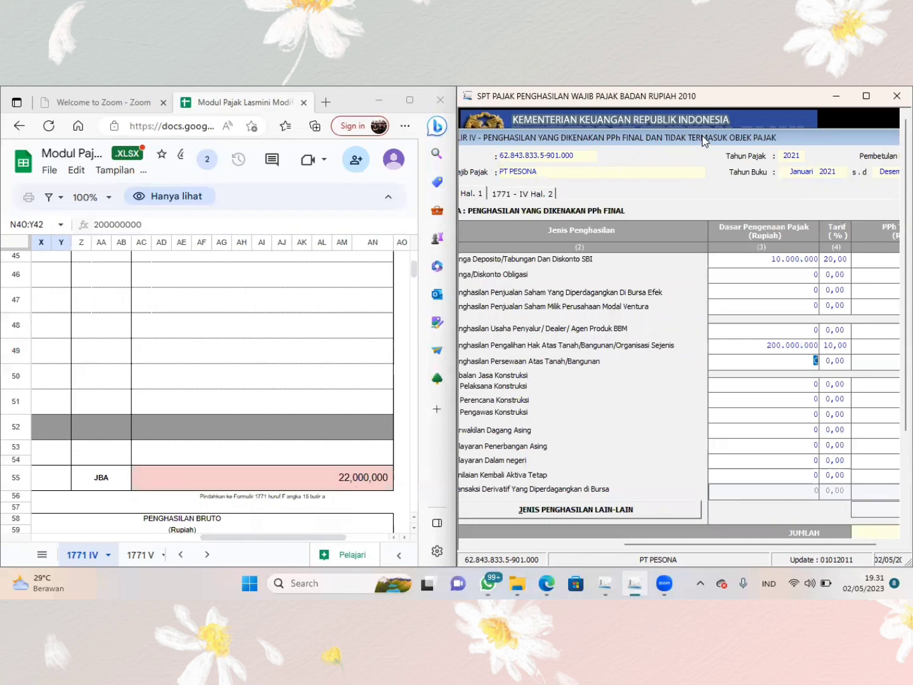
{"action": "left_click_drag", "start_coordinate": [703, 141], "coordinate": [565, 113]}
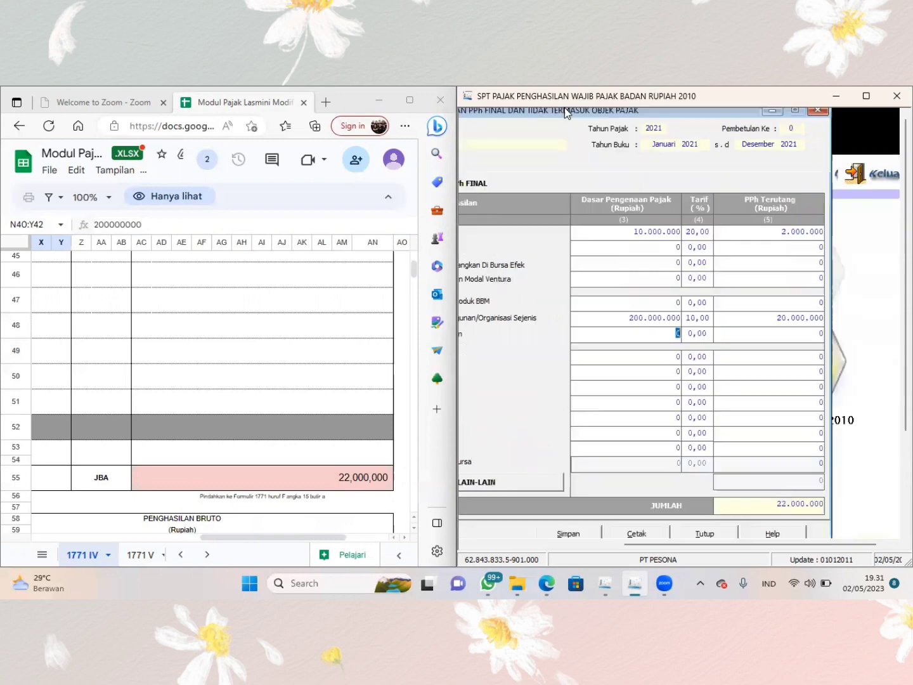
- Save the 1771-IV data and close the form
{"action": "left_click", "coordinate": [577, 536]}
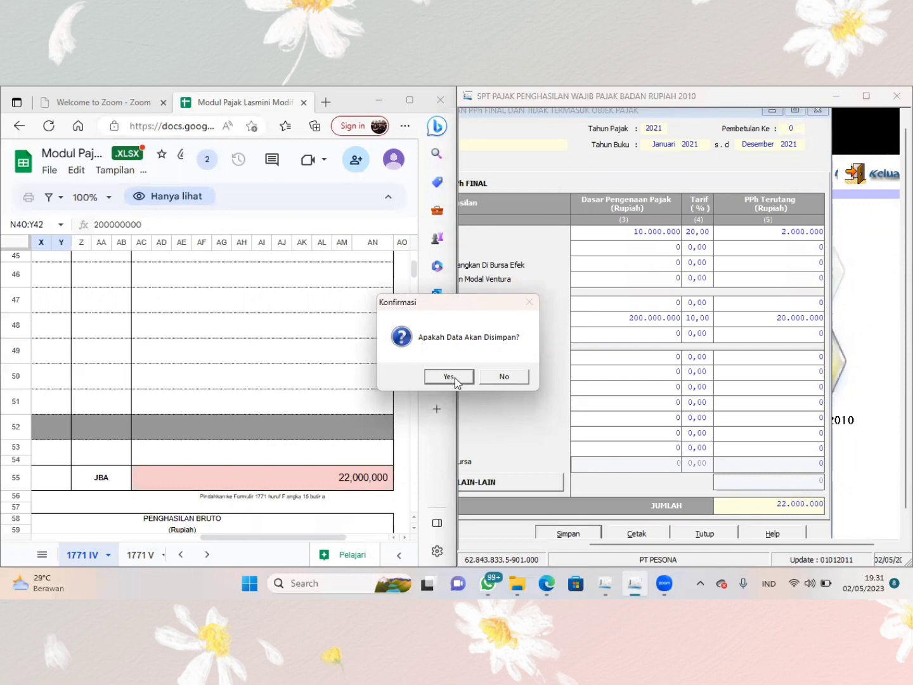
{"action": "left_click", "coordinate": [454, 377]}
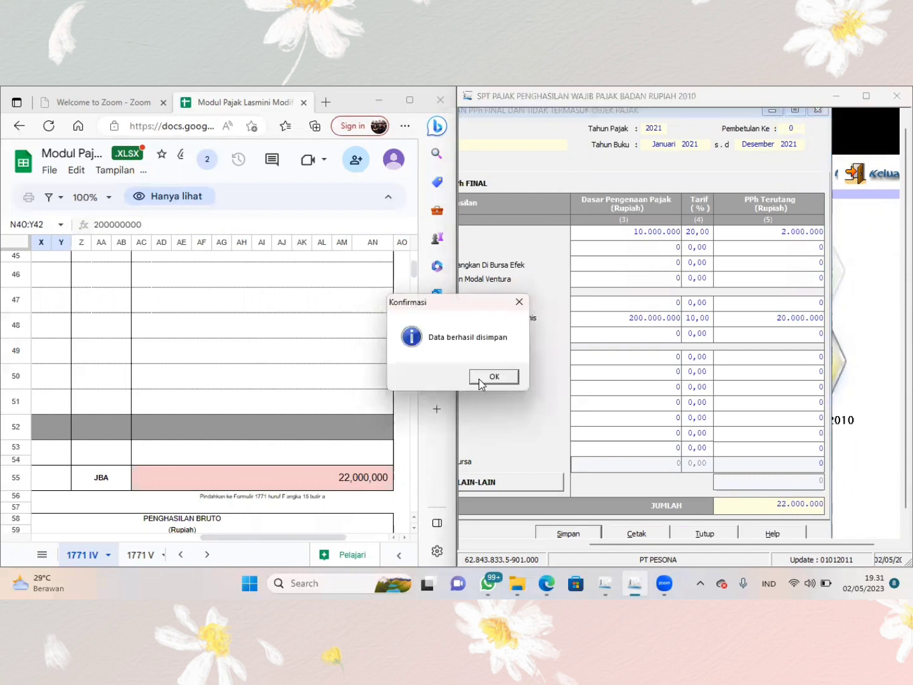
{"action": "left_click", "coordinate": [483, 379]}
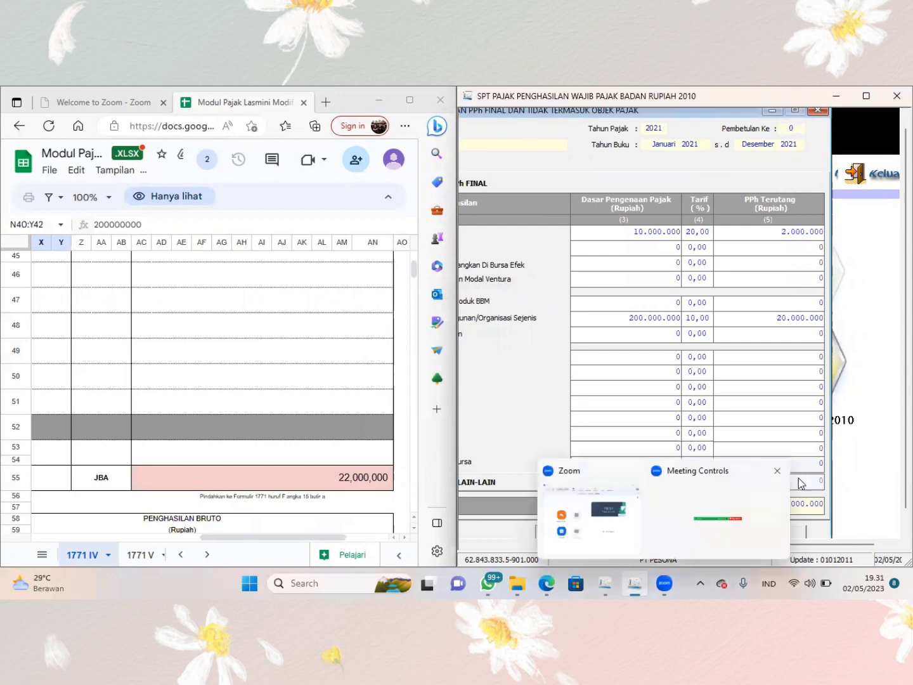
{"action": "left_click", "coordinate": [704, 535]}
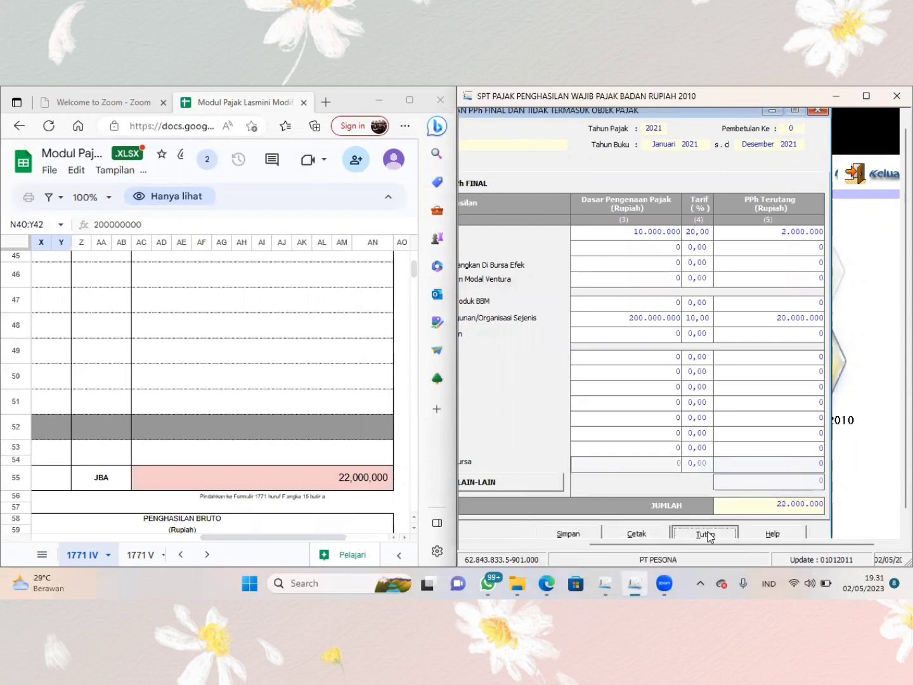
- Open Formulir 1771-III - Kredit Pajak Dalam Negeri
{"action": "left_click", "coordinate": [600, 185]}
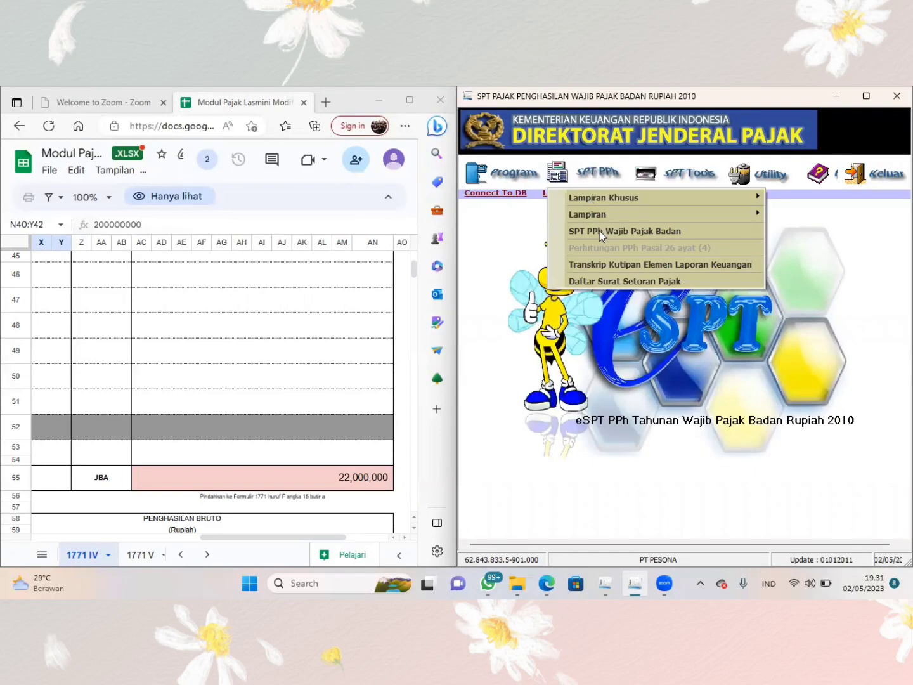
{"action": "mouse_move", "coordinate": [597, 213]}
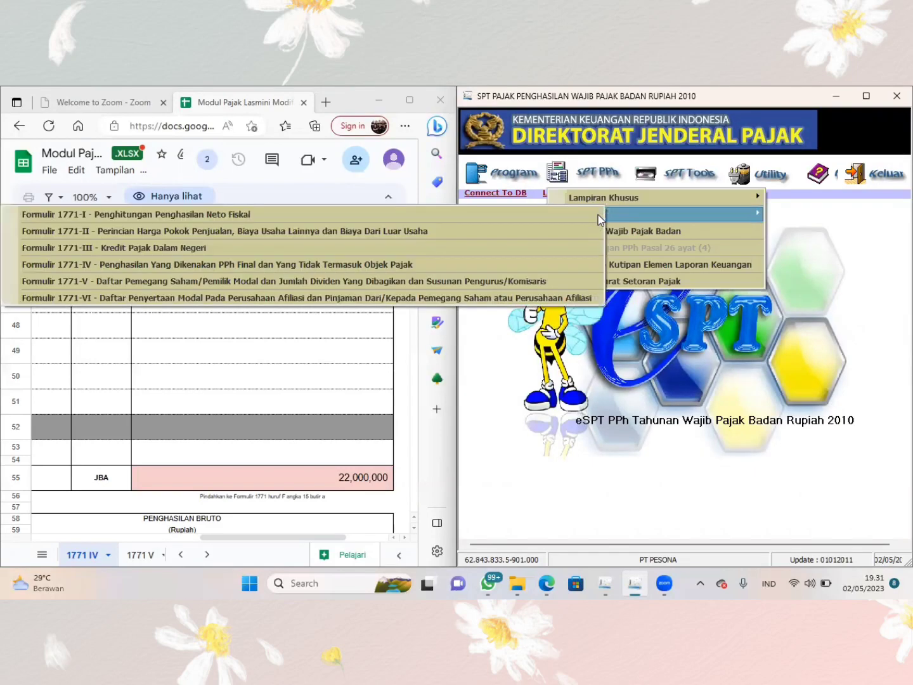
{"action": "left_click", "coordinate": [549, 246]}
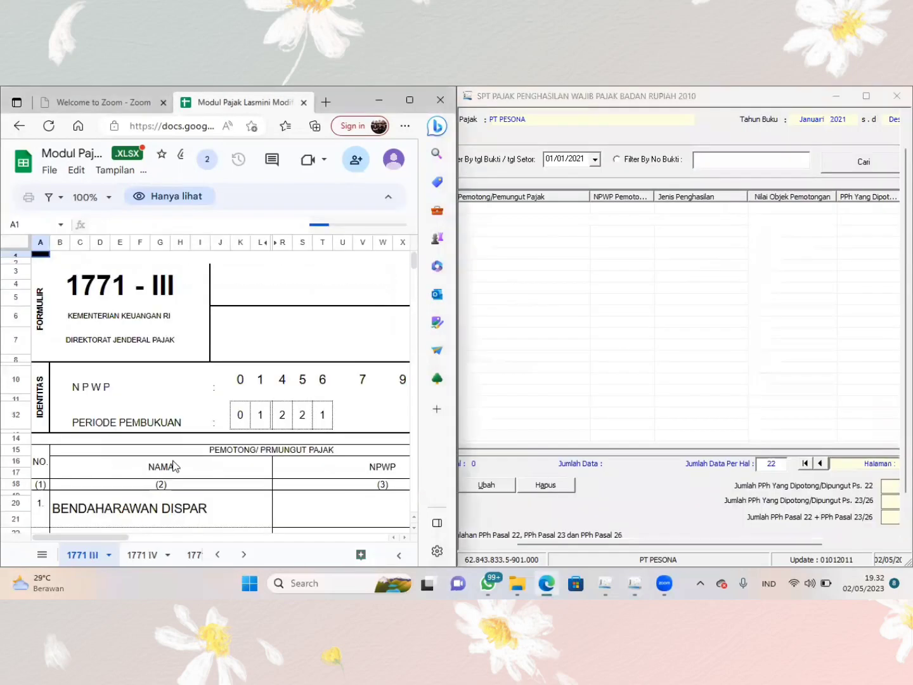
- Examine the withholding parties, transaction types and amounts on the workbook's 1771 III sheet
{"action": "scroll", "coordinate": [174, 466], "scroll_direction": "down", "scroll_amount": 3}
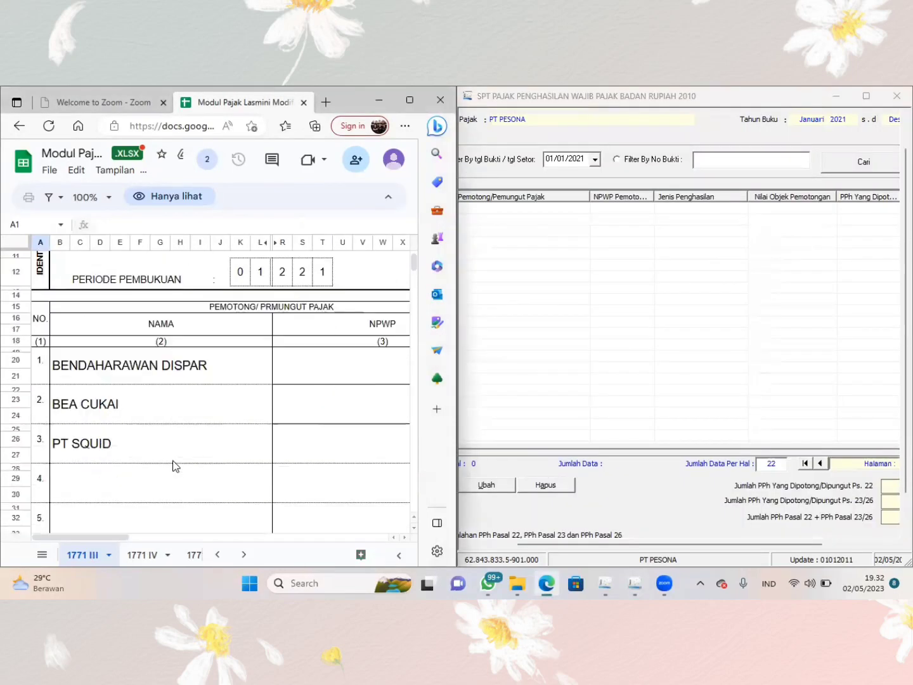
{"action": "scroll", "coordinate": [174, 466], "scroll_direction": "up", "scroll_amount": 3}
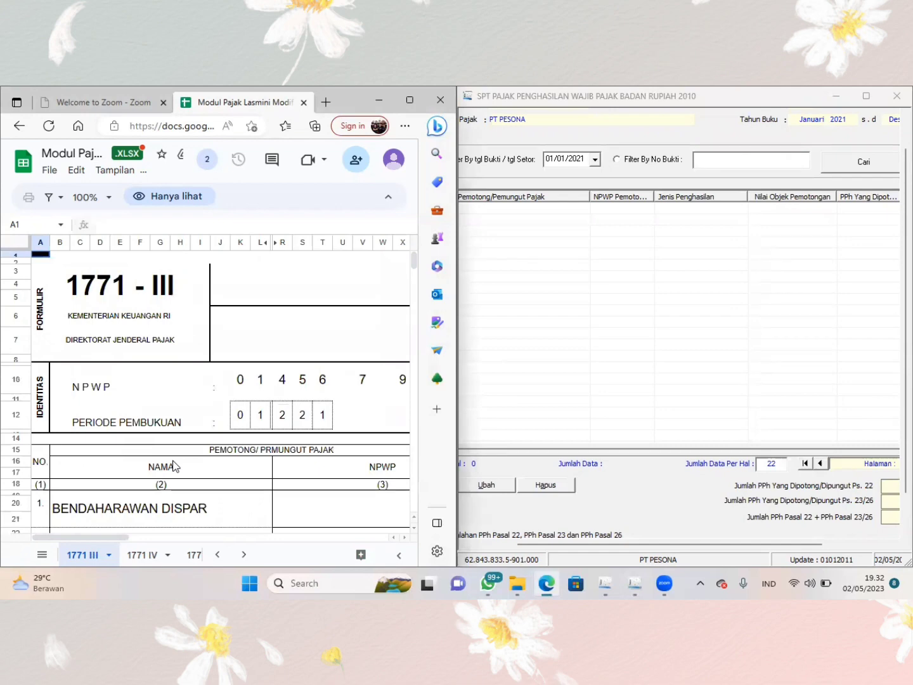
{"action": "scroll", "coordinate": [174, 466], "scroll_direction": "right", "scroll_amount": 10}
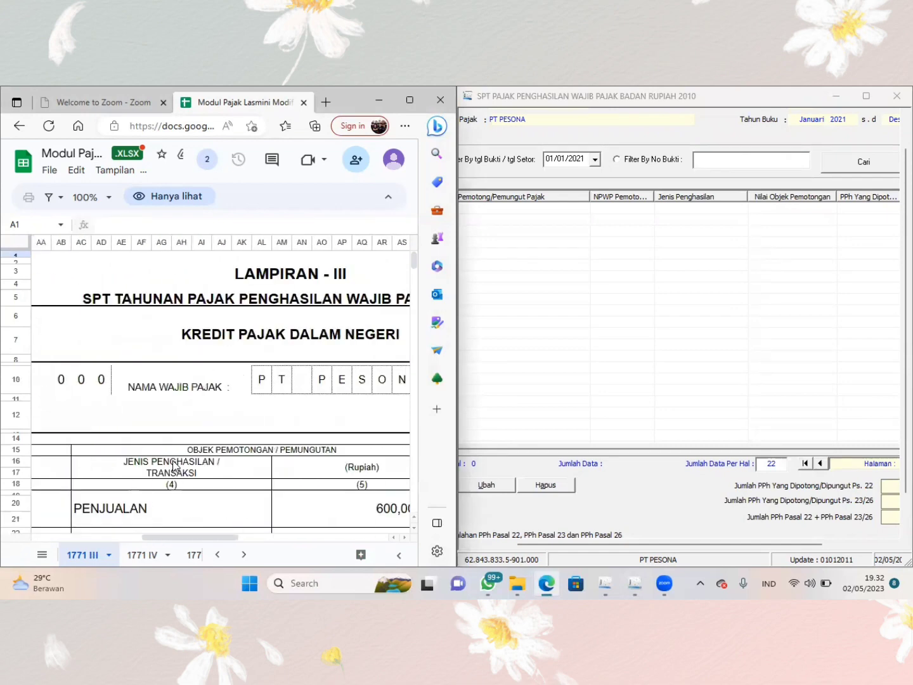
{"action": "scroll", "coordinate": [173, 465], "scroll_direction": "right", "scroll_amount": 5}
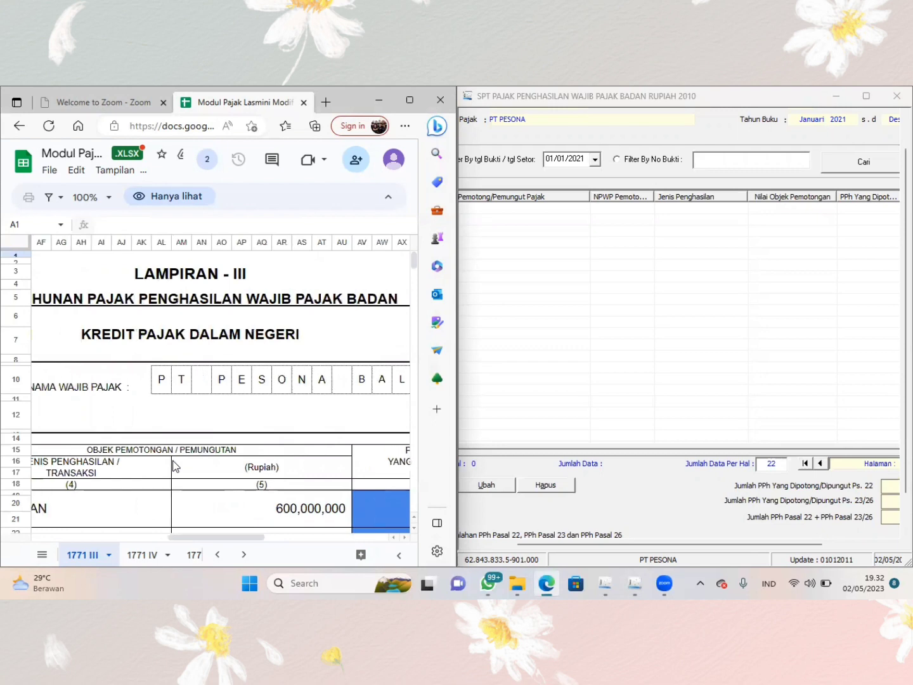
{"action": "scroll", "coordinate": [174, 466], "scroll_direction": "left", "scroll_amount": 10}
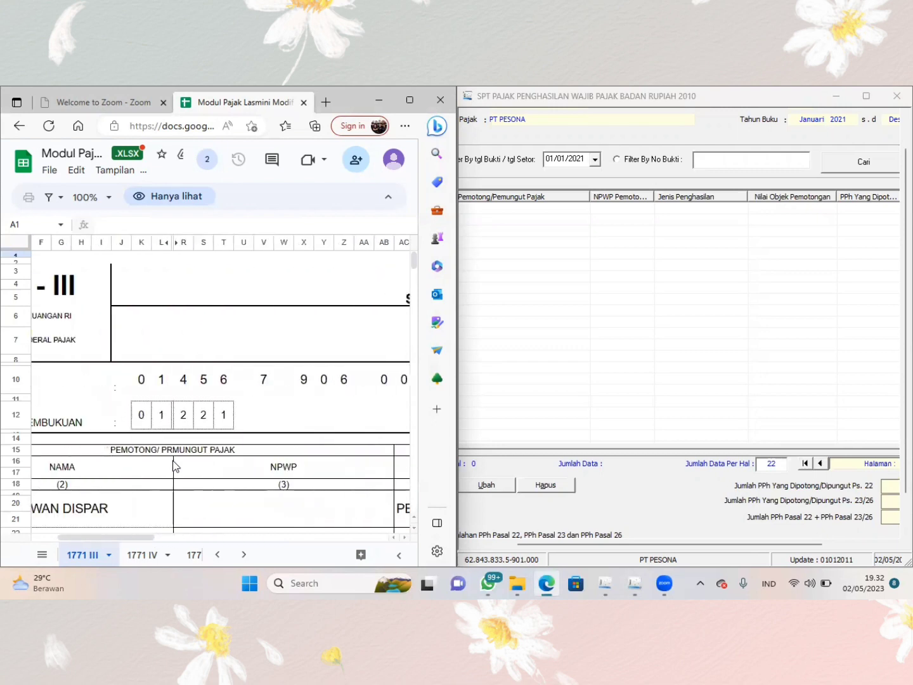
{"action": "scroll", "coordinate": [176, 467], "scroll_direction": "left", "scroll_amount": 3}
{"action": "scroll", "coordinate": [174, 466], "scroll_direction": "down", "scroll_amount": 3}
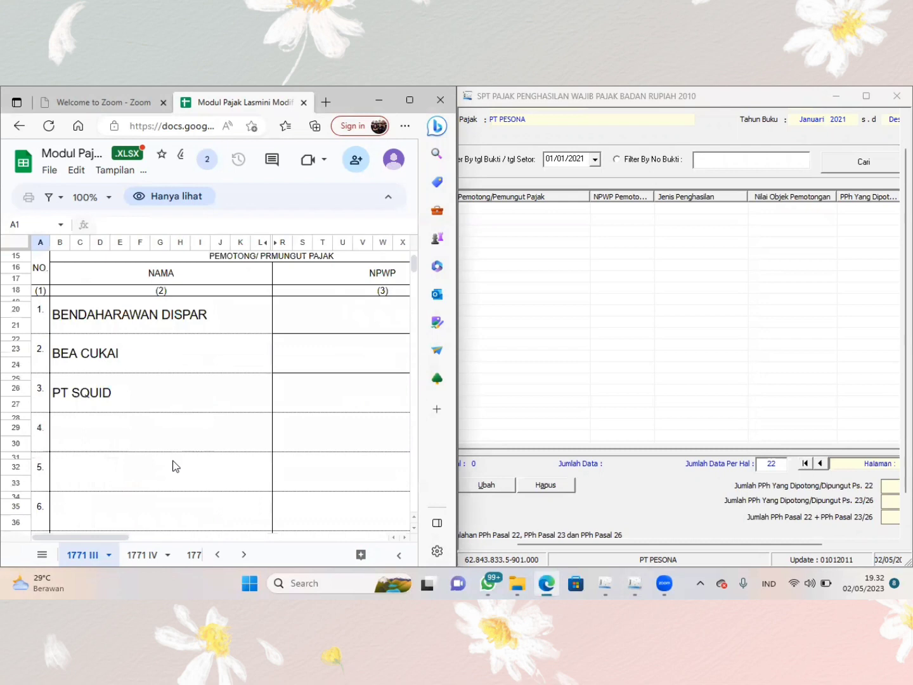
- Start a new domestic tax credit record for PPh Pasal 22 with the payment method Dipungut Pihak Lain
{"action": "scroll", "coordinate": [175, 467], "scroll_direction": "up", "scroll_amount": 1}
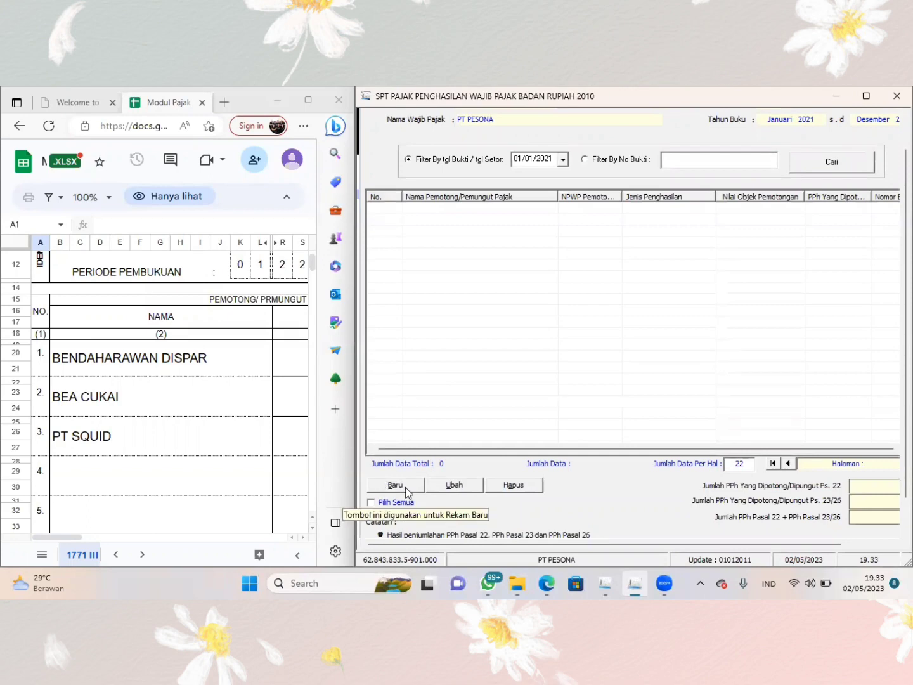
{"action": "left_click", "coordinate": [396, 485]}
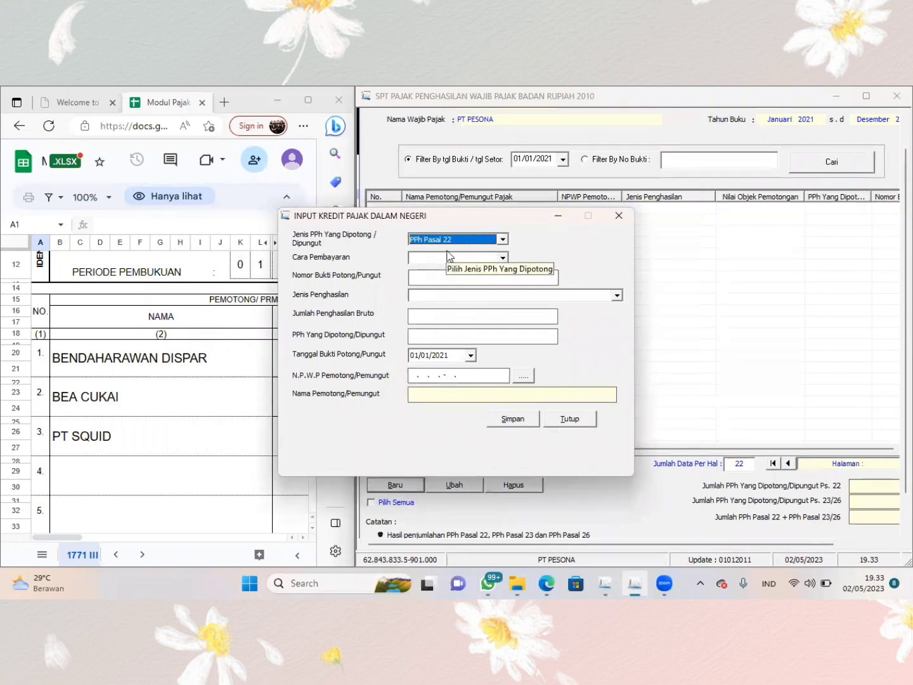
{"action": "left_click", "coordinate": [502, 259]}
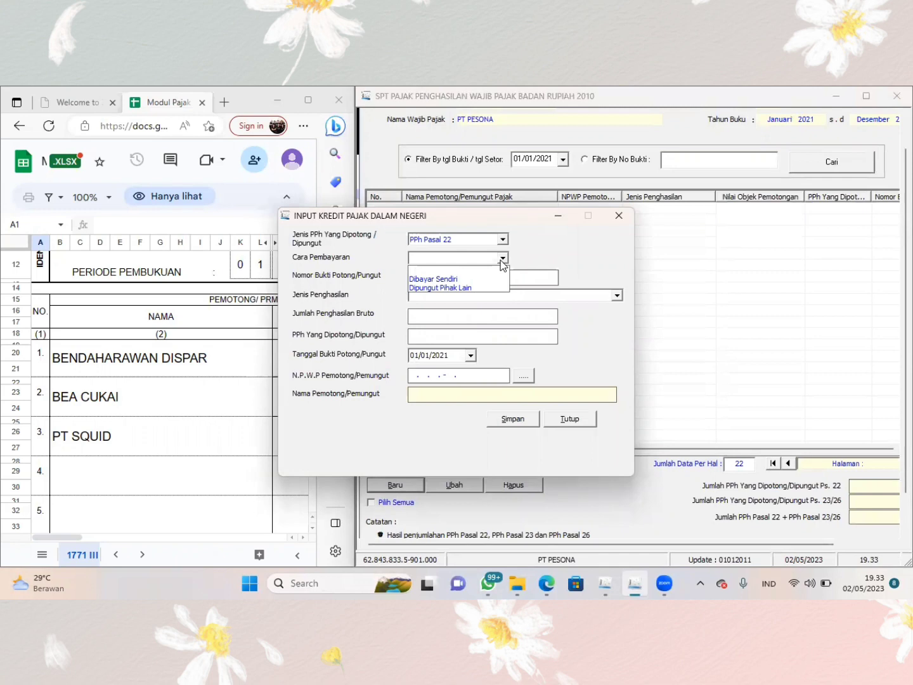
{"action": "left_click", "coordinate": [473, 288]}
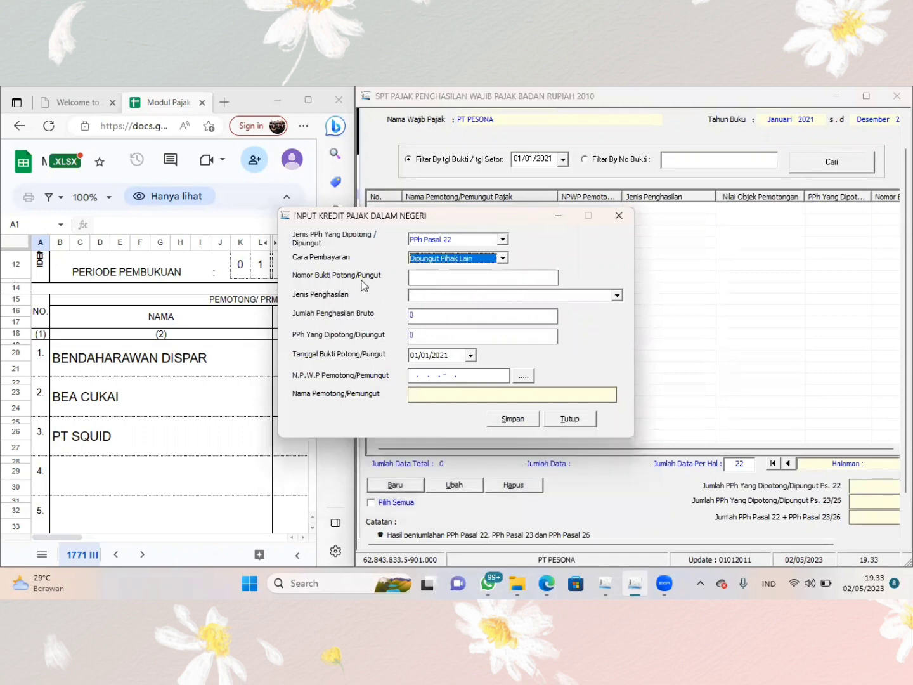
- Check the slip columns on the 1771 III sheet and enter 01/pph22-01/01/2021 as the Nomor Bukti Potong/Pungut
{"action": "left_click", "coordinate": [426, 277]}
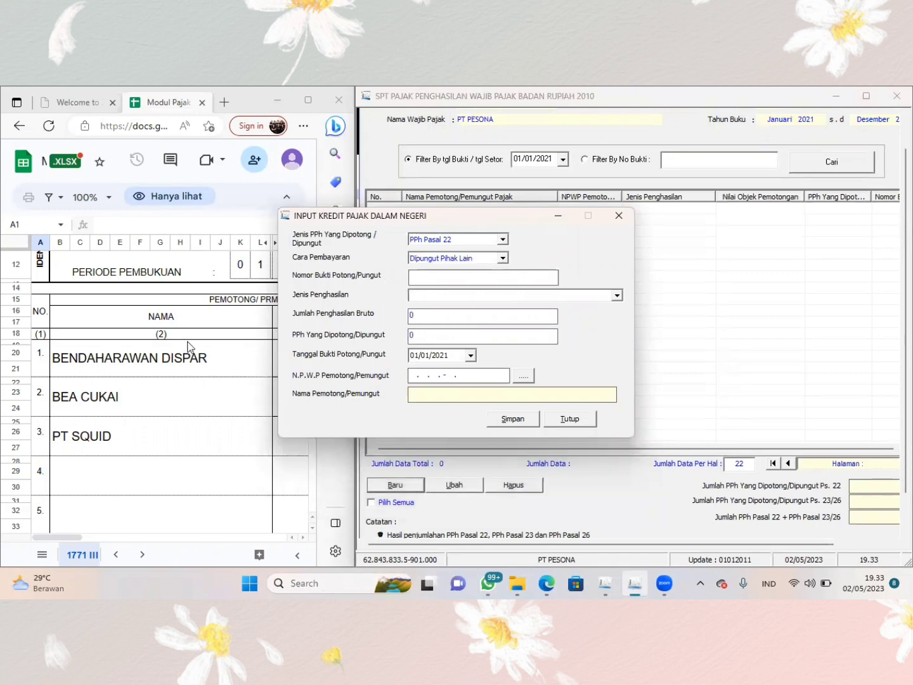
{"action": "left_click", "coordinate": [243, 394]}
{"action": "scroll", "coordinate": [242, 391], "scroll_direction": "right", "scroll_amount": 10}
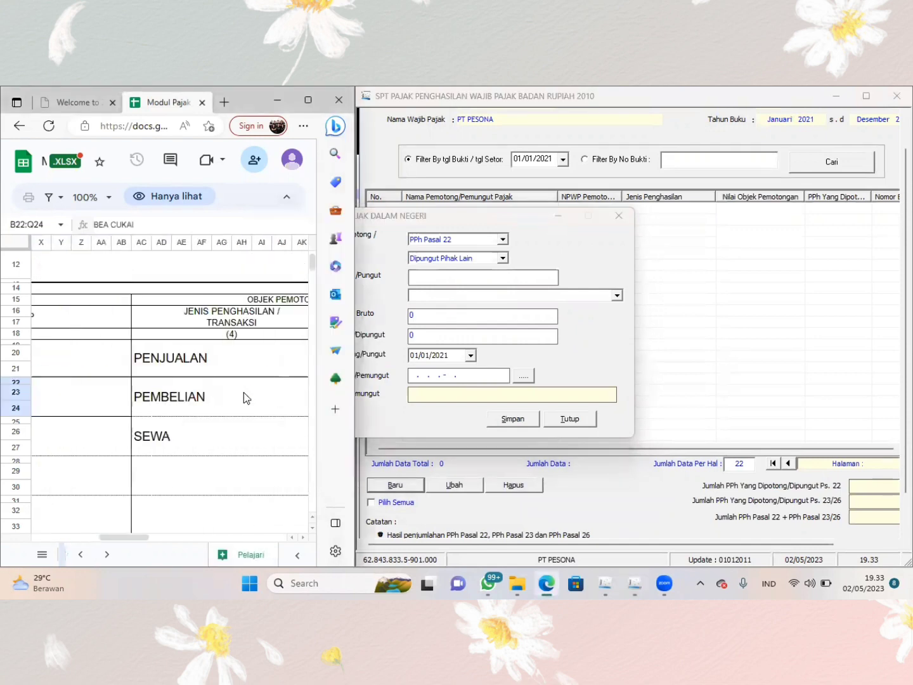
{"action": "scroll", "coordinate": [243, 392], "scroll_direction": "right", "scroll_amount": 5}
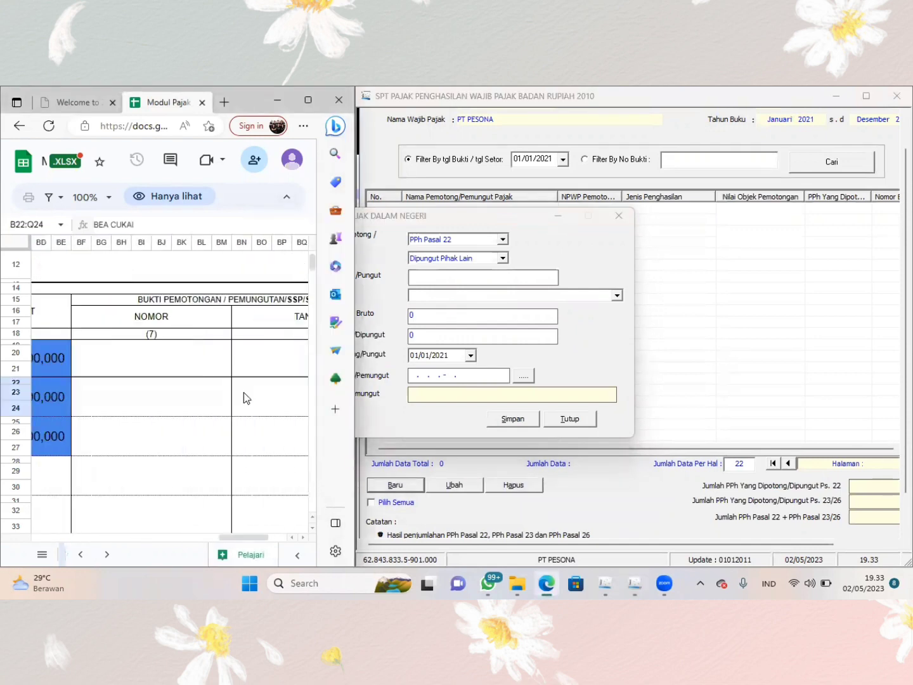
{"action": "scroll", "coordinate": [243, 392], "scroll_direction": "left", "scroll_amount": 1}
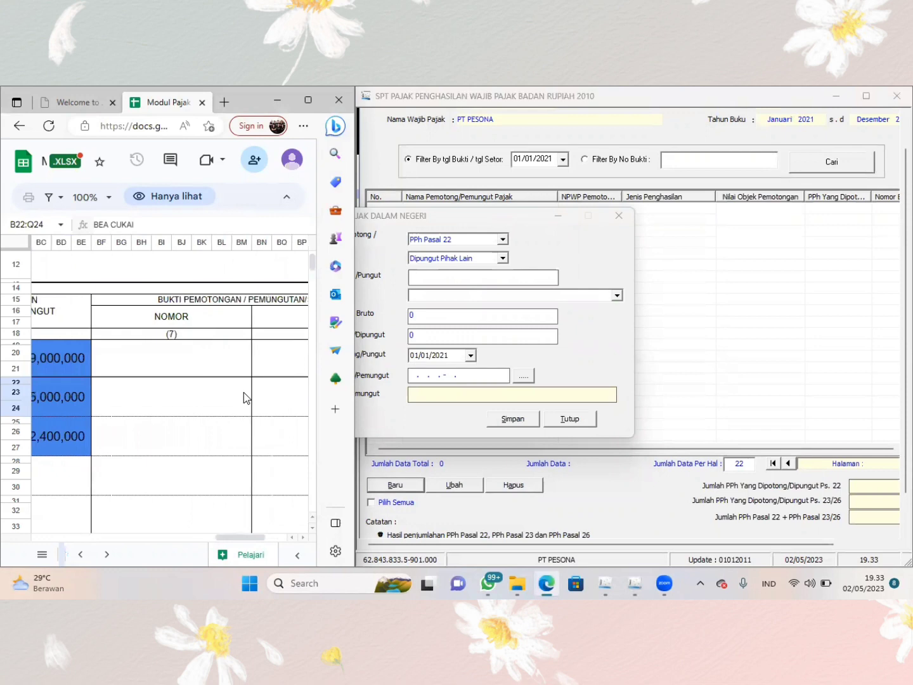
{"action": "scroll", "coordinate": [248, 360], "scroll_direction": "right", "scroll_amount": 1}
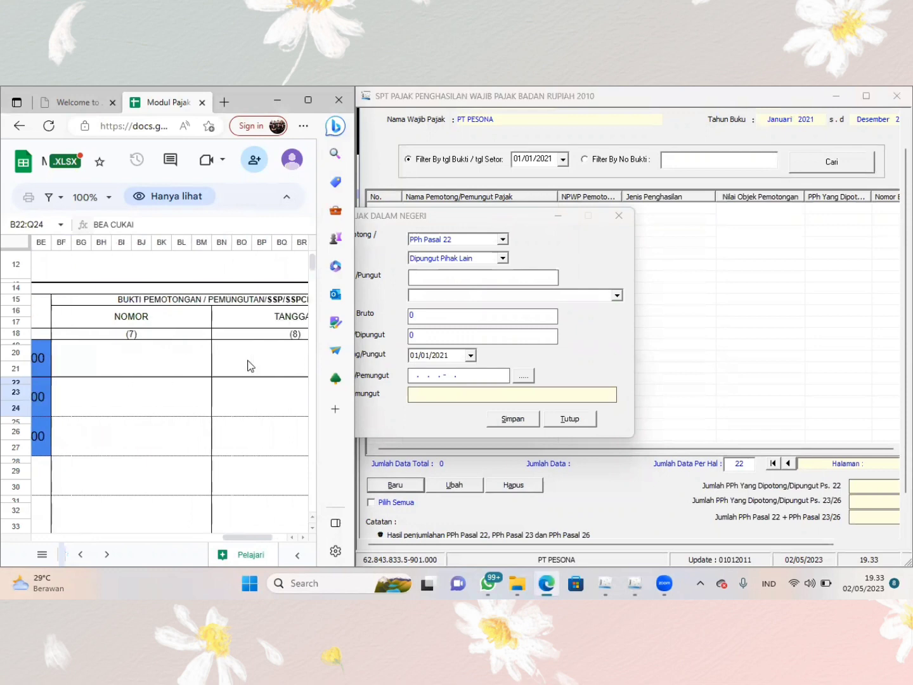
{"action": "left_click", "coordinate": [442, 284]}
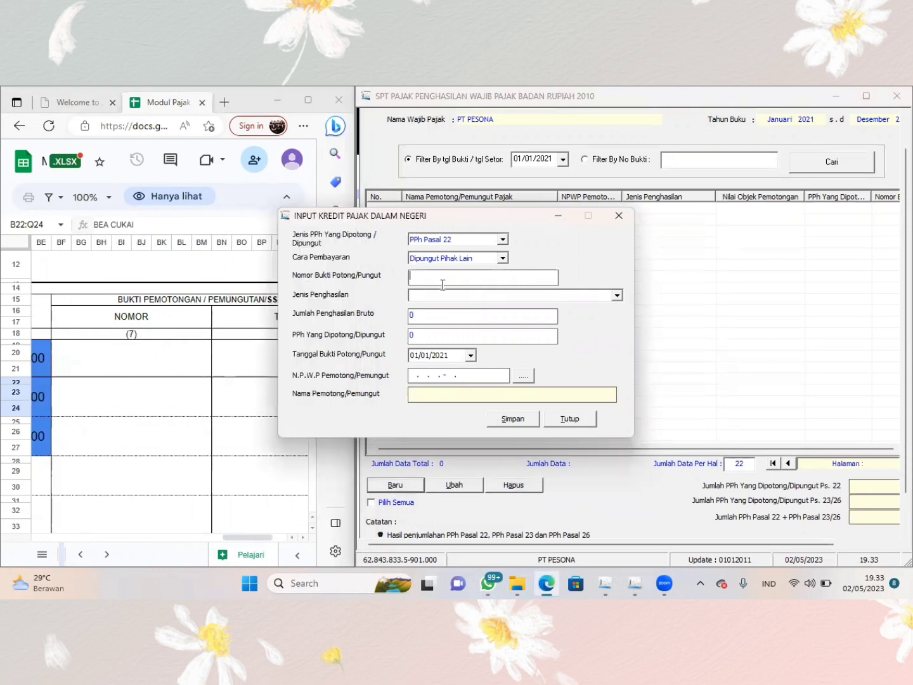
{"action": "type", "text": "01/pph22-01/01/2021"}
{"action": "key", "text": "Tab"}
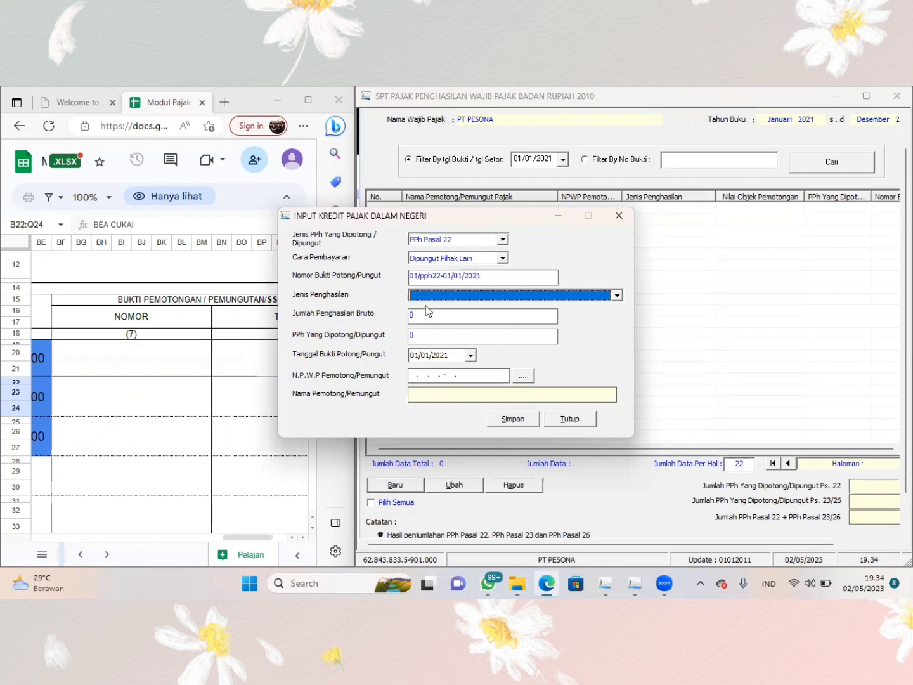
- Set Jenis Penghasilan to Pembelian Barang Oleh Bendaharawan and Jumlah Penghasilan Bruto to 600.000.000, following the 1771 III sheet
{"action": "left_click", "coordinate": [616, 295]}
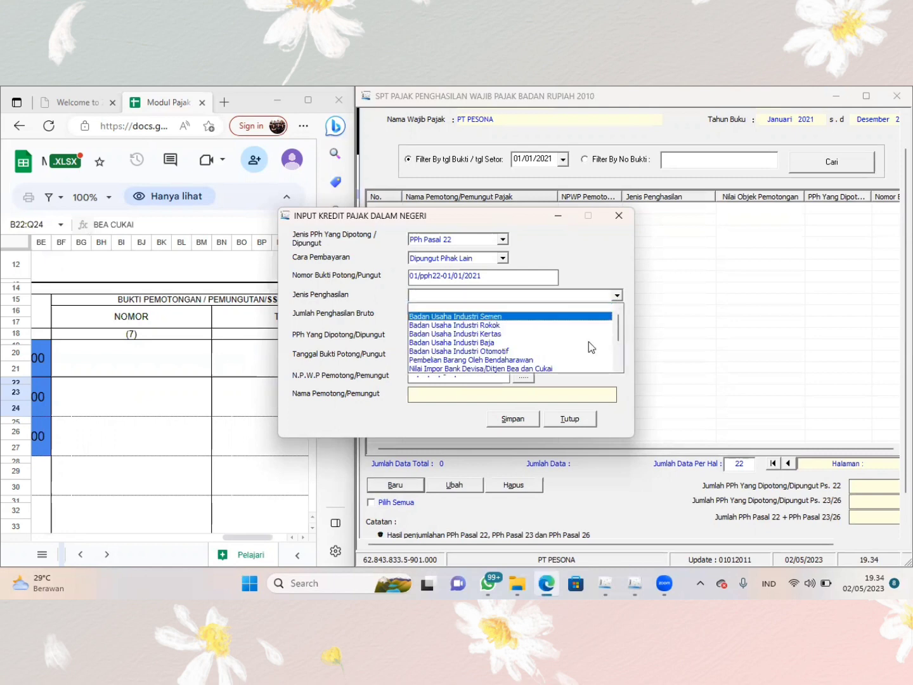
{"action": "left_click", "coordinate": [558, 359]}
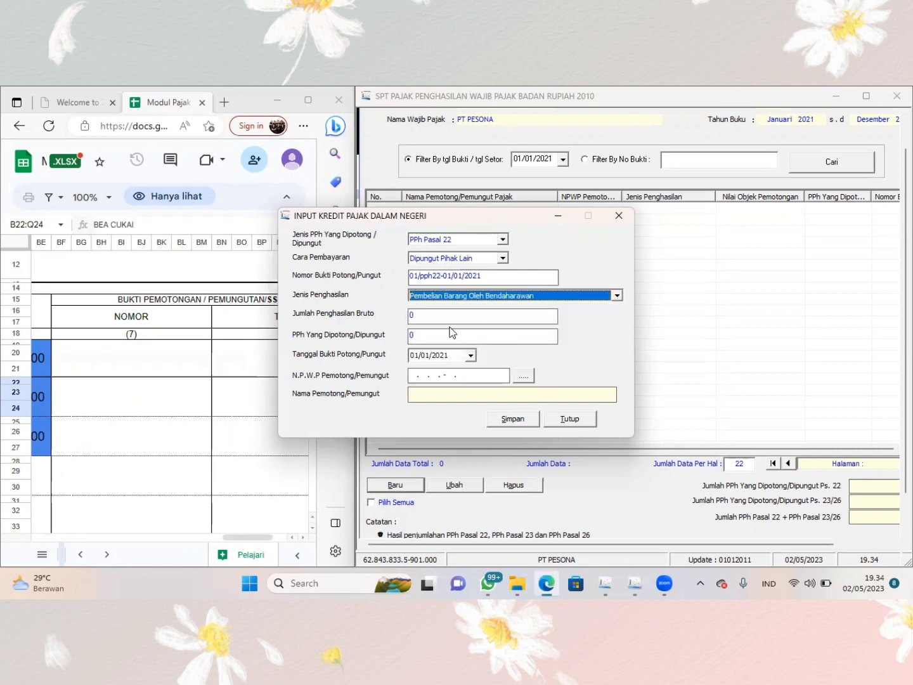
{"action": "left_click", "coordinate": [155, 432]}
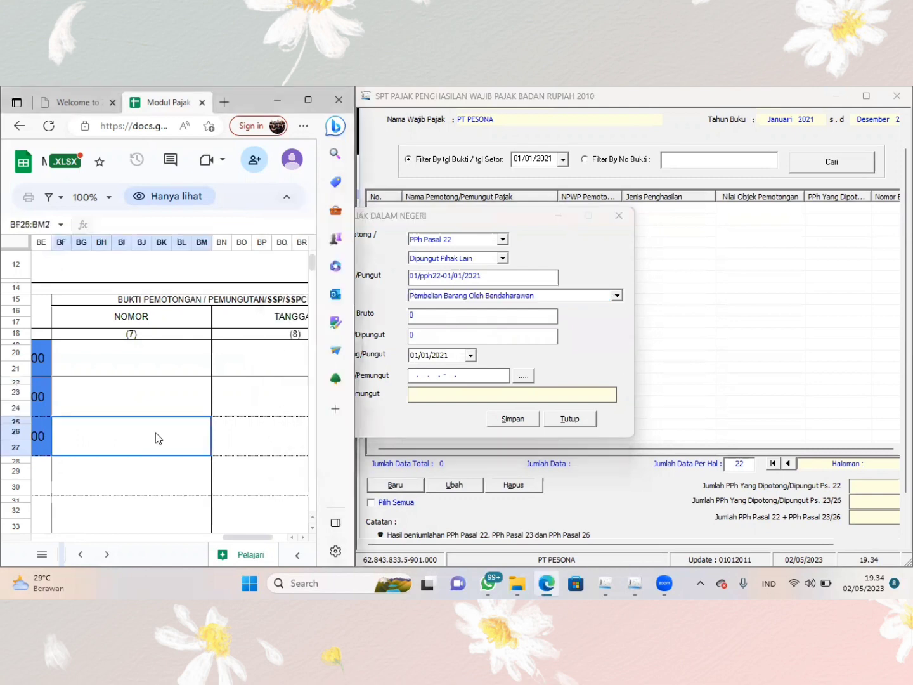
{"action": "scroll", "coordinate": [155, 430], "scroll_direction": "left", "scroll_amount": 5}
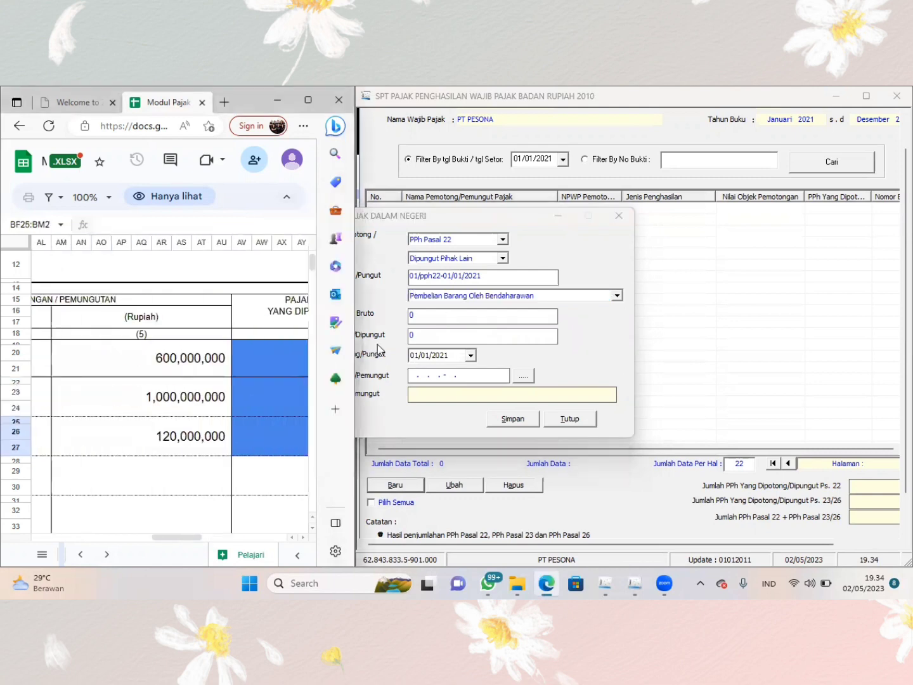
{"action": "left_click", "coordinate": [439, 323]}
{"action": "type", "text": "6"}
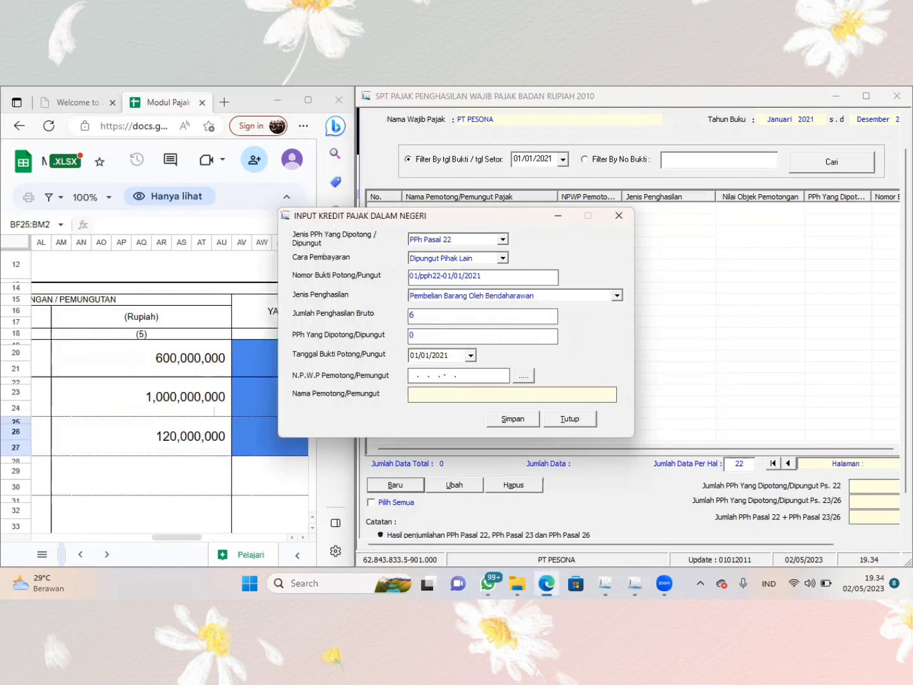
{"action": "type", "text": "00.000.000"}
{"action": "key", "text": "Tab"}
- Enter 9.000.000 as the PPh Yang Dipotong/Dipungut, taken from the first row of the 1771 III sheet
{"action": "scroll", "coordinate": [230, 396], "scroll_direction": "right", "scroll_amount": 3}
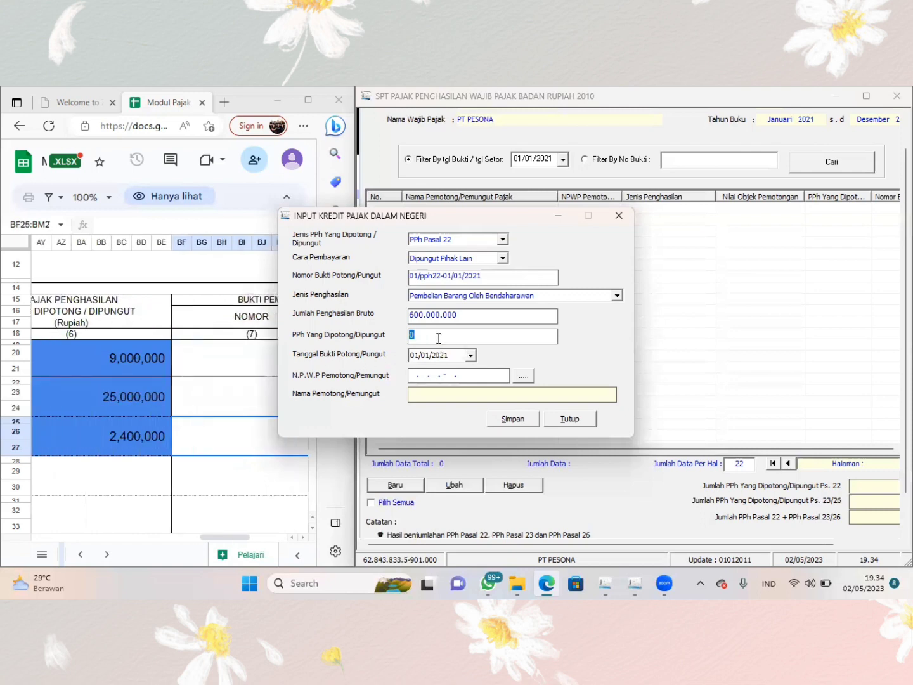
{"action": "type", "text": "000.000"}
{"action": "key", "text": "Tab"}
- Shorten the Nomor Bukti Potong/Pungut to 01/pph22
{"action": "left_click", "coordinate": [505, 280]}
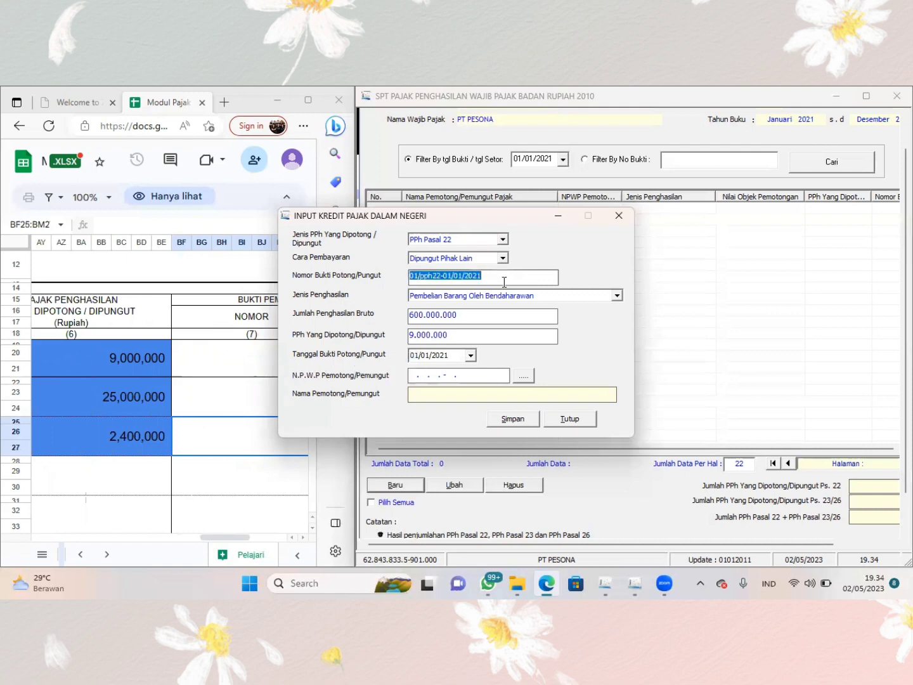
{"action": "left_click", "coordinate": [505, 282]}
{"action": "key", "text": "BackSpace"}
{"action": "key", "text": "BackSpace"}
{"action": "key", "text": "BackSpace"}
{"action": "key", "text": "BackSpace"}
{"action": "key", "text": "BackSpace"}
{"action": "key", "text": "BackSpace"}
{"action": "key", "text": "BackSpace"}
{"action": "key", "text": "BackSpace"}
{"action": "key", "text": "BackSpace"}
{"action": "key", "text": "BackSpace"}
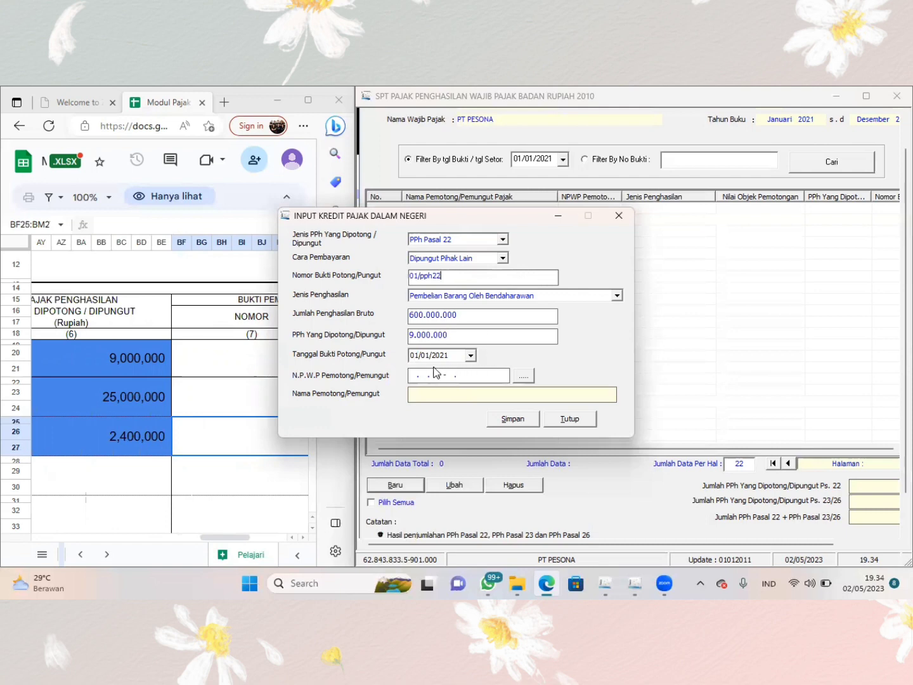
- Check the sheet's NPWP column and enter the withholder's tax number in N.P.W.P Pemotong/Pemungut
{"action": "left_click", "coordinate": [414, 377]}
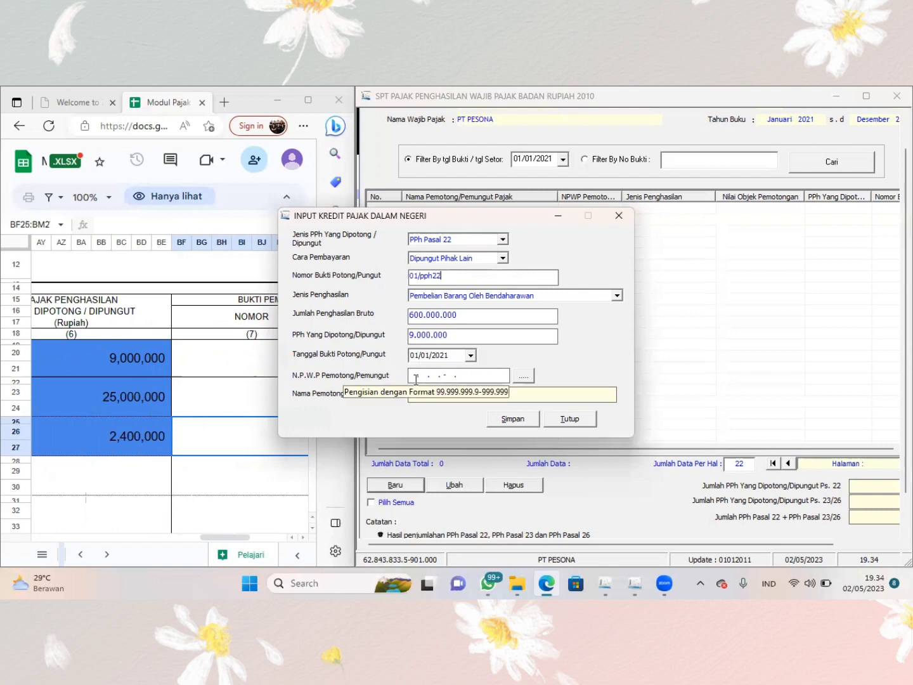
{"action": "scroll", "coordinate": [250, 396], "scroll_direction": "left", "scroll_amount": 10}
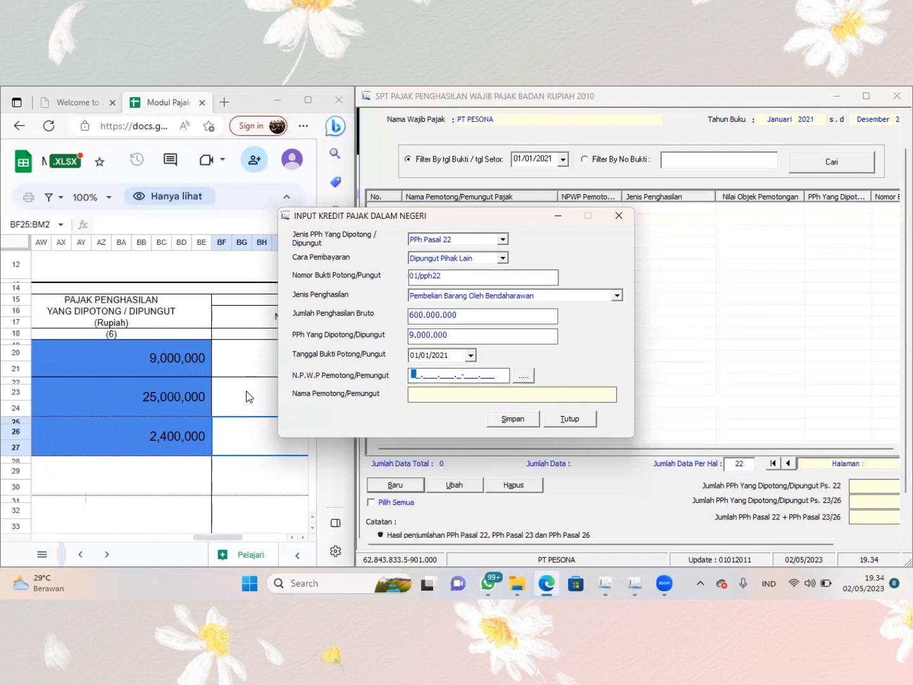
{"action": "scroll", "coordinate": [247, 396], "scroll_direction": "left", "scroll_amount": 12}
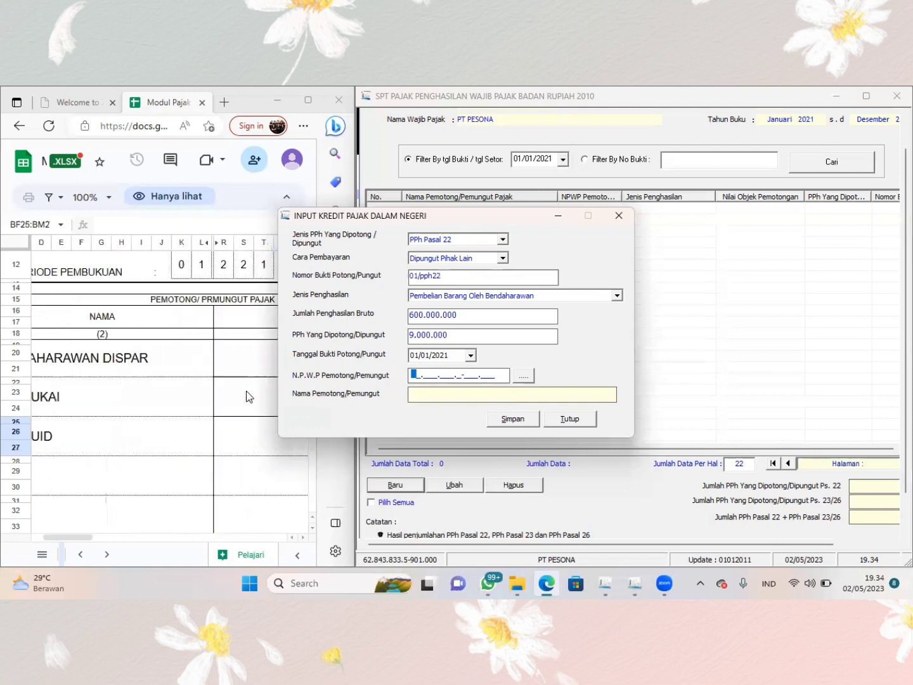
{"action": "scroll", "coordinate": [246, 391], "scroll_direction": "right", "scroll_amount": 15}
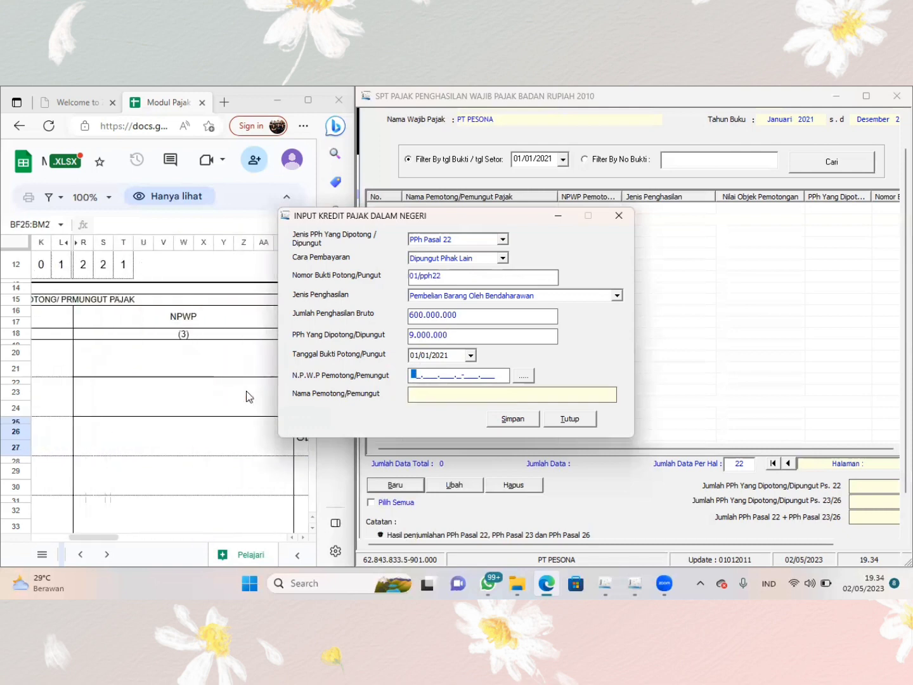
{"action": "left_click", "coordinate": [414, 378]}
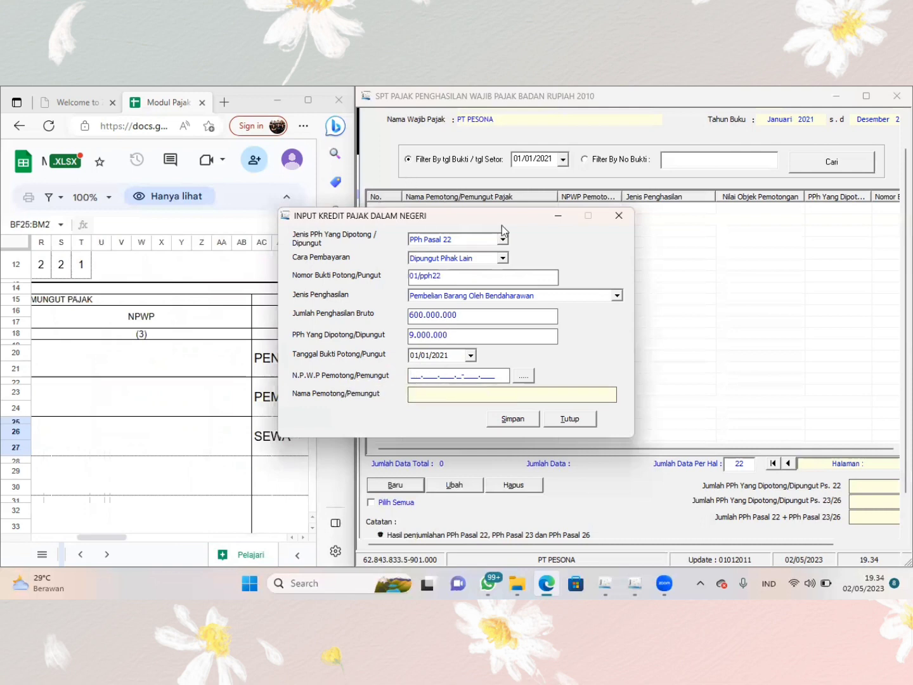
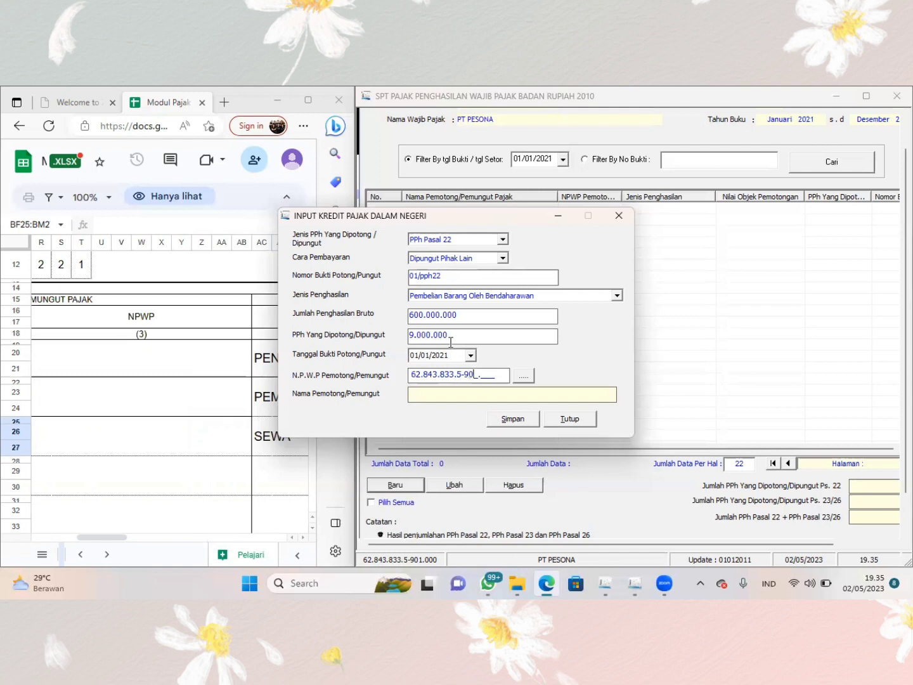
{"action": "left_click", "coordinate": [429, 394]}
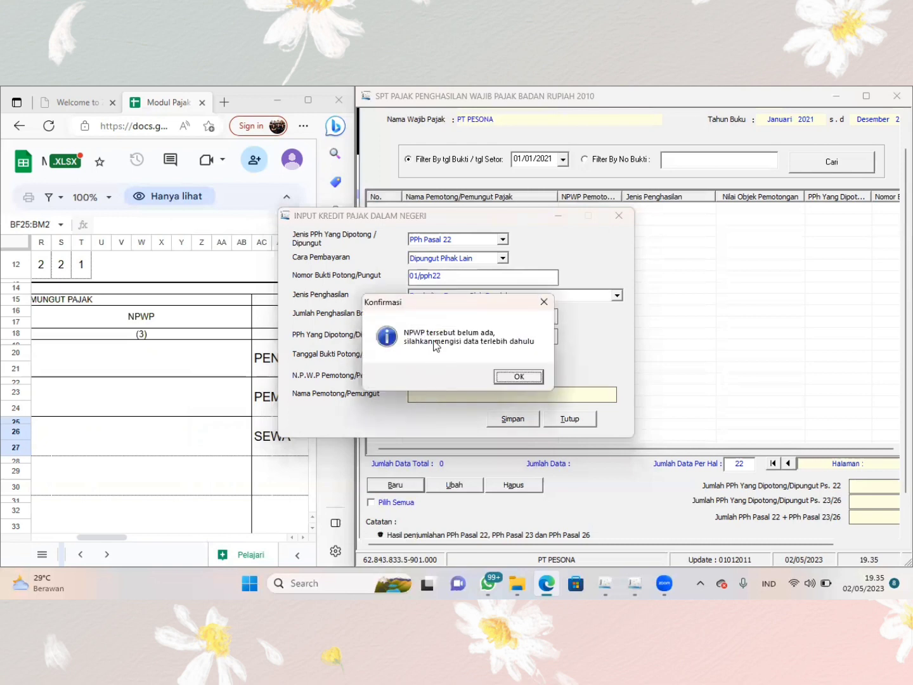
- Create a new withholder reference with the withholder's tax number and the name BENDAHARAWAN
{"action": "left_click", "coordinate": [518, 377]}
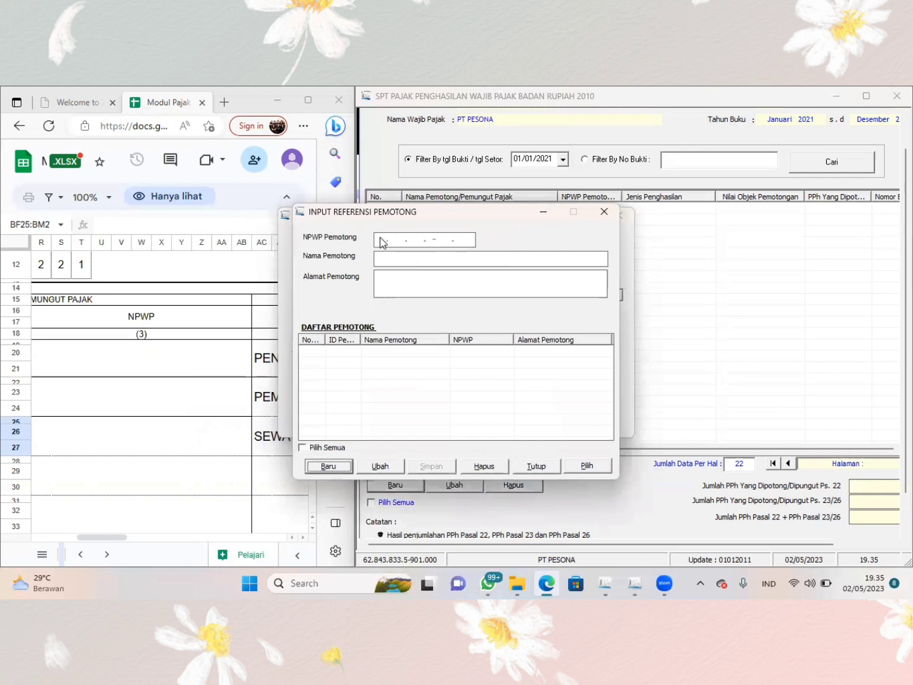
{"action": "left_click", "coordinate": [338, 467]}
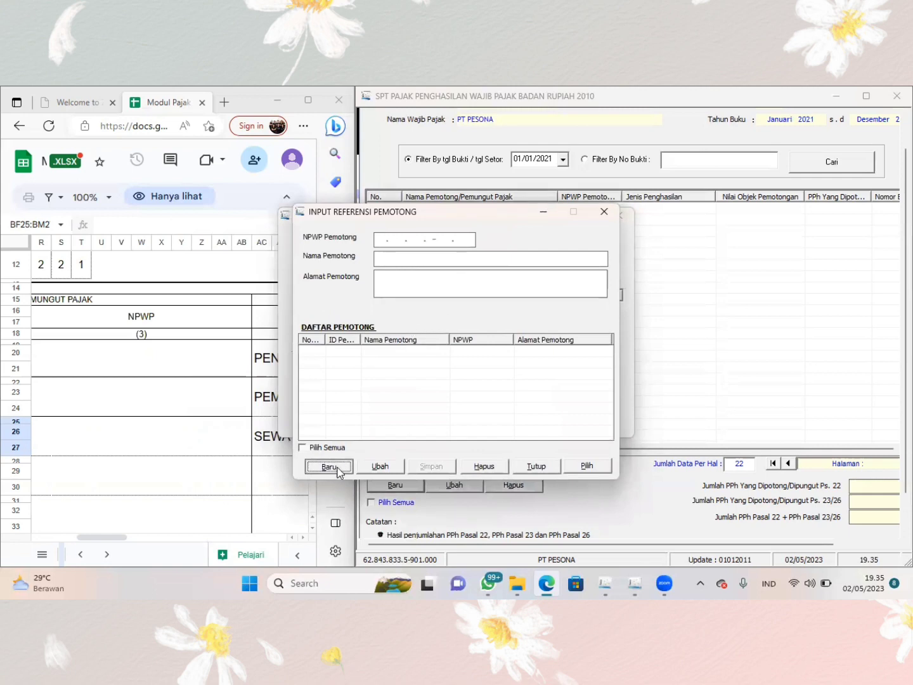
{"action": "left_click", "coordinate": [379, 242]}
{"action": "type", "text": "62"}
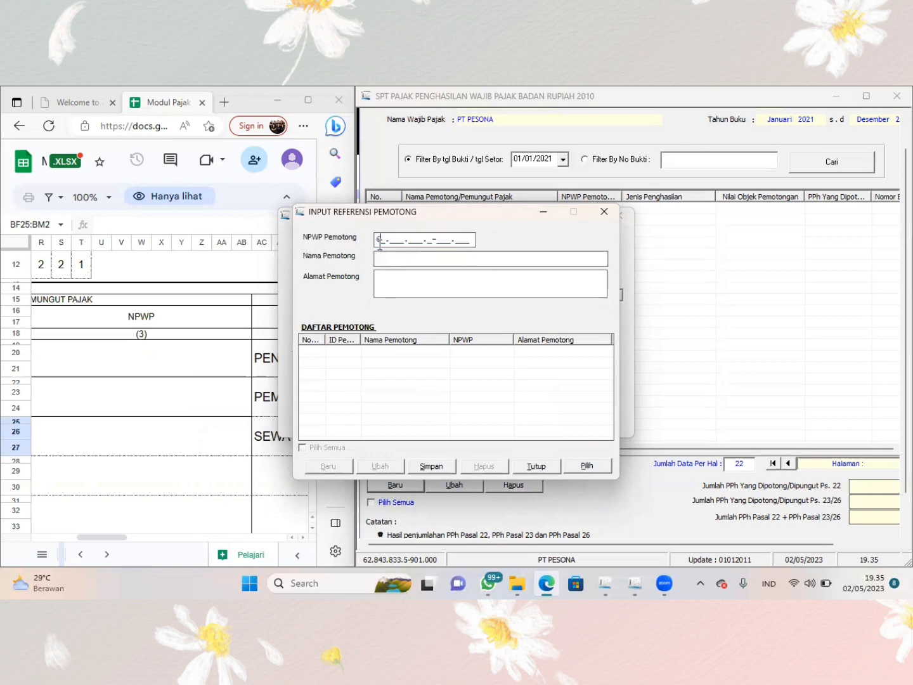
{"action": "type", "text": "8438335807.000BENDAHA"}
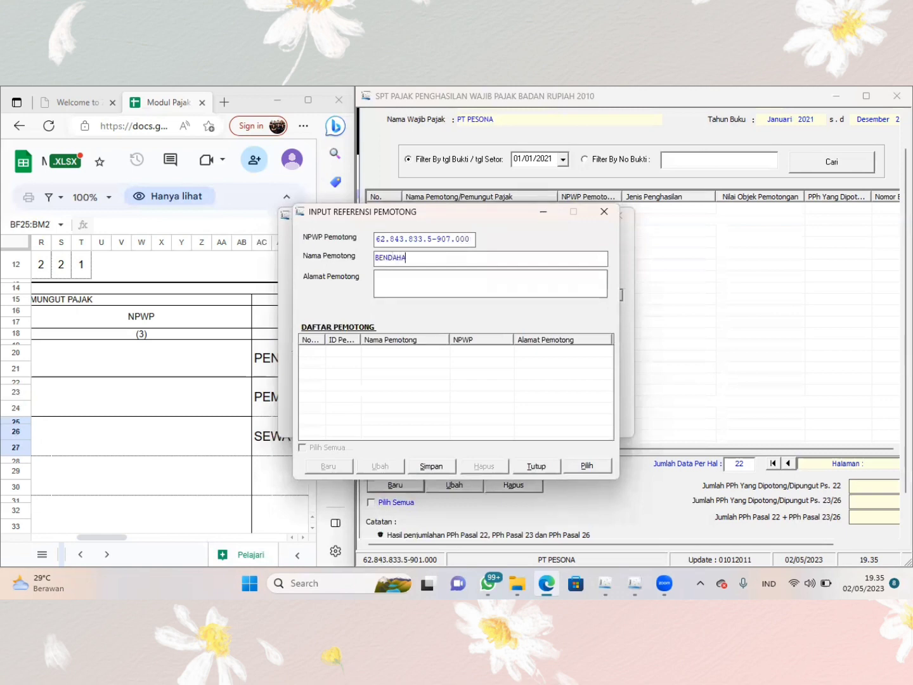
{"action": "type", "text": "RAWAN"}
- Enter the withholder's address and save the reference record
{"action": "key", "text": "Tab"}
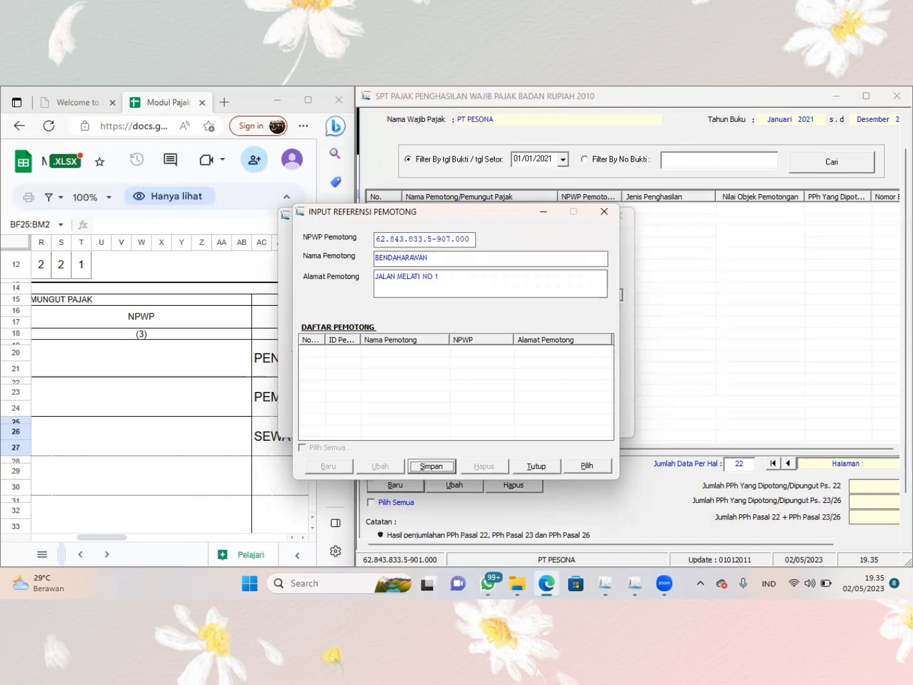
{"action": "left_click", "coordinate": [433, 467]}
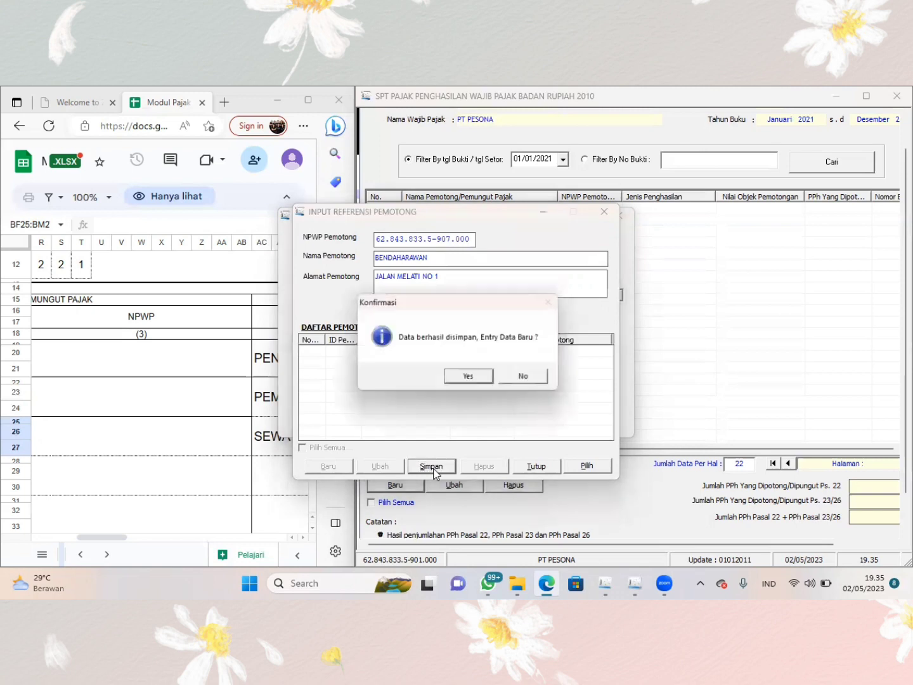
{"action": "left_click", "coordinate": [487, 375]}
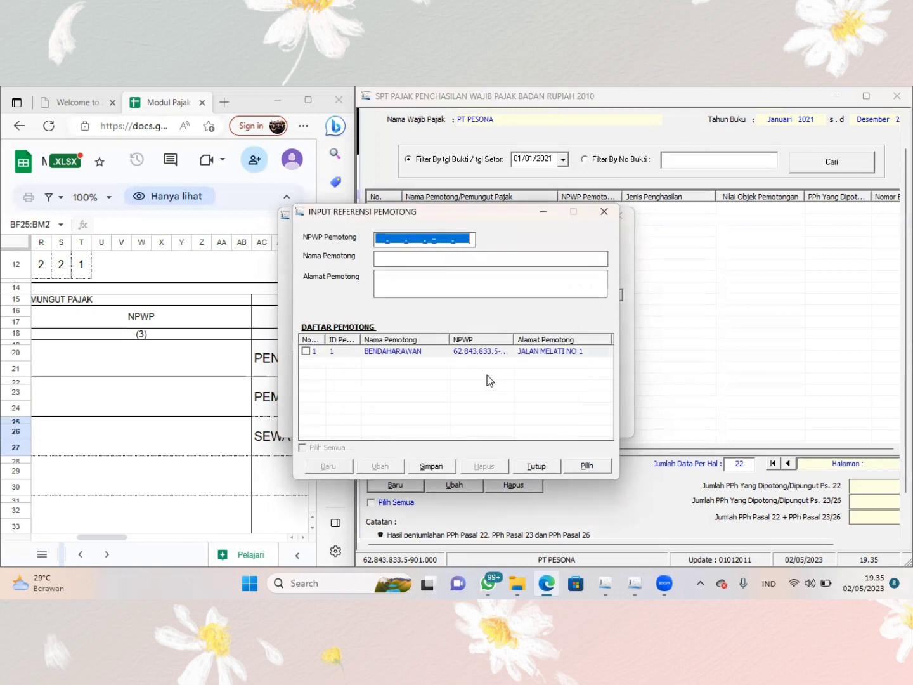
- Close the withholder reference form and load the Nama Pemotong/Pemungut for the tax number in the credit record
{"action": "left_click", "coordinate": [530, 467]}
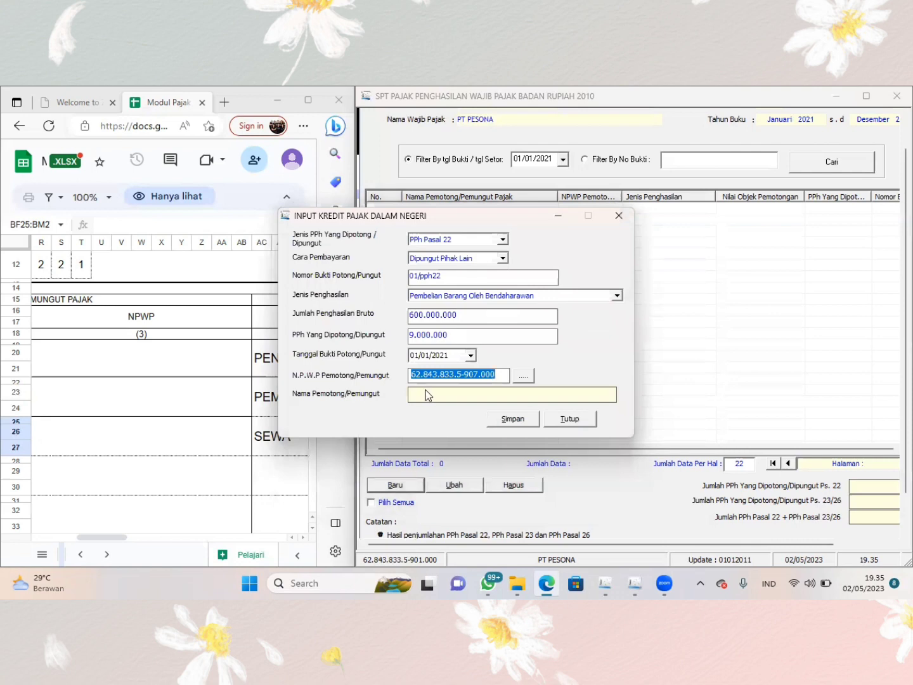
{"action": "left_click", "coordinate": [502, 374]}
{"action": "key", "text": "Tab"}
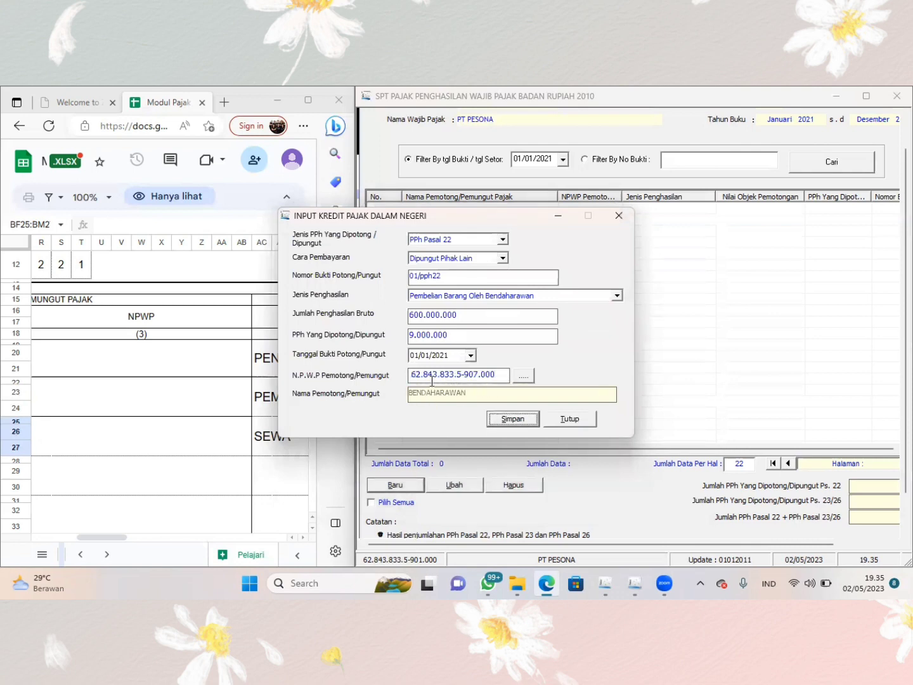
- Save the BENDAHARAWAN credit record, start a new one, and move the form clear of the sheet's withholder names
{"action": "left_click", "coordinate": [505, 421]}
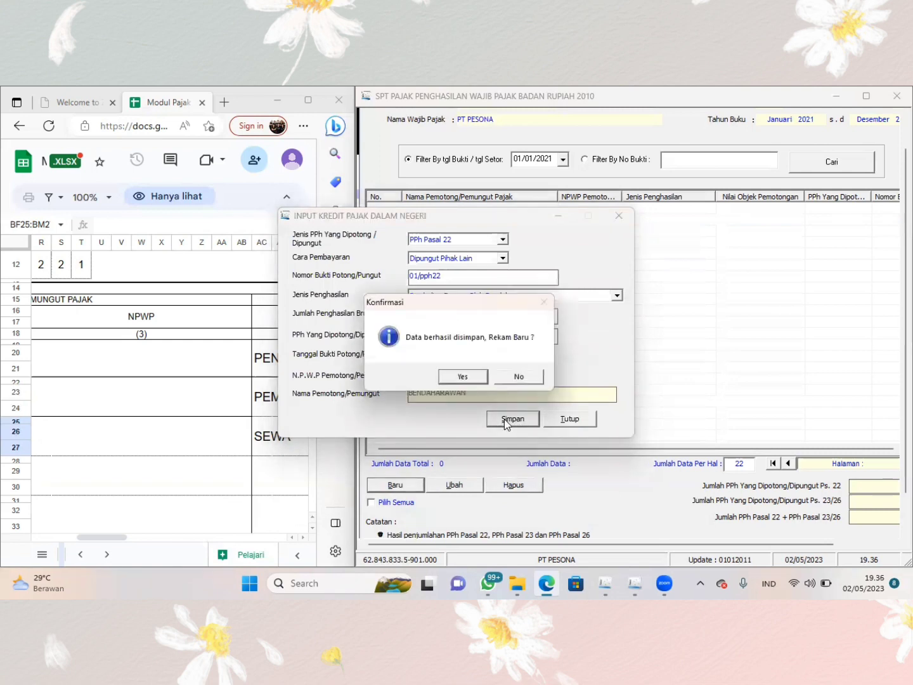
{"action": "left_click", "coordinate": [471, 379]}
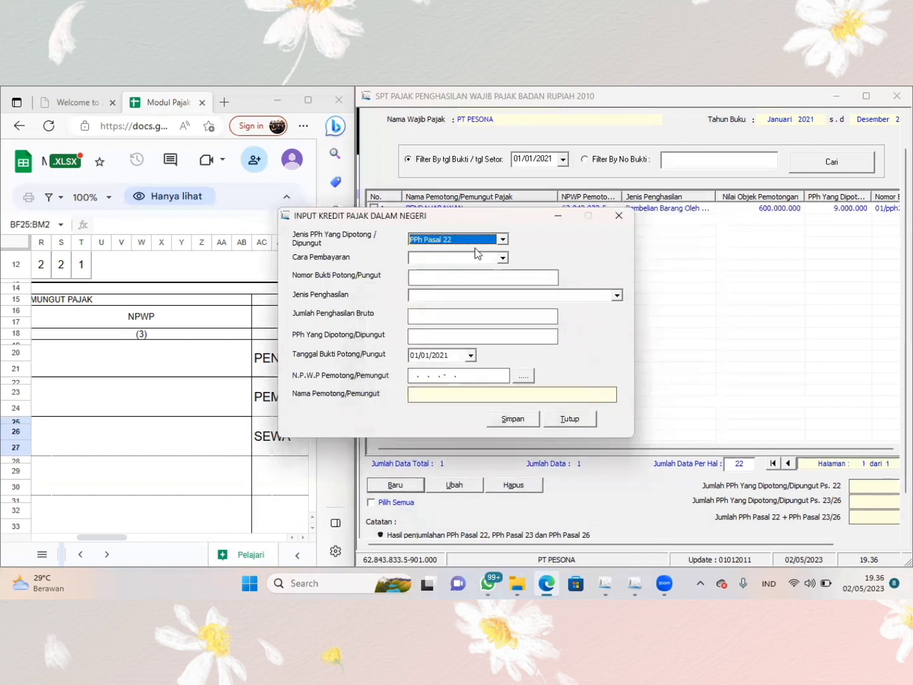
{"action": "left_click", "coordinate": [214, 346]}
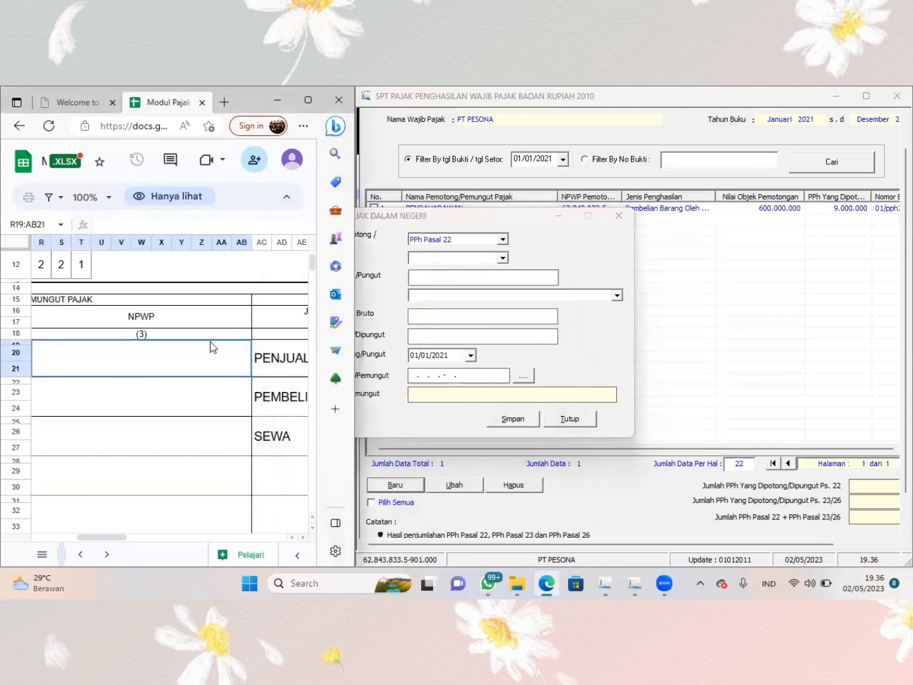
{"action": "scroll", "coordinate": [210, 341], "scroll_direction": "left", "scroll_amount": 5}
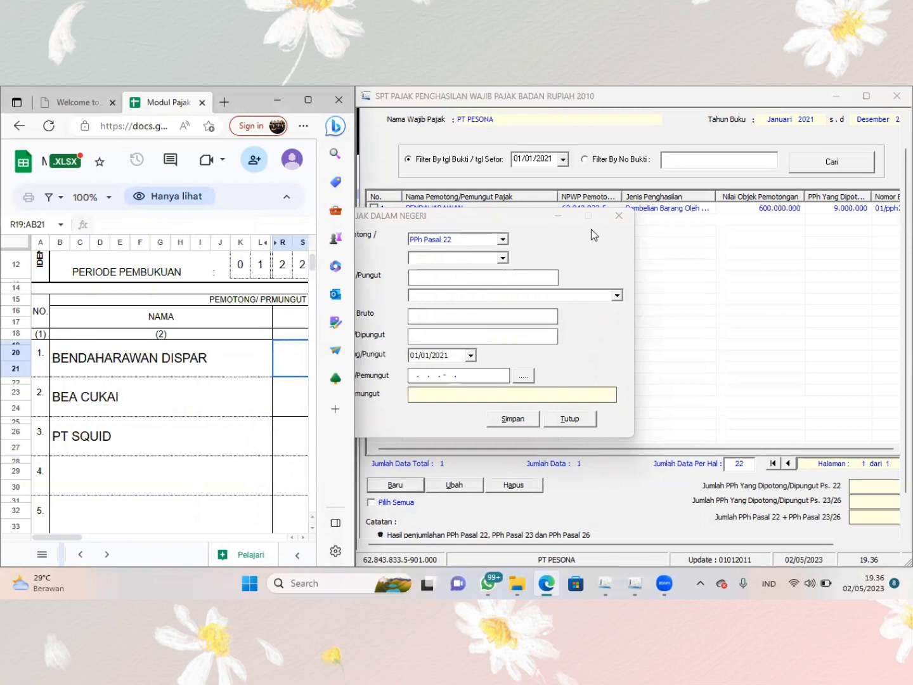
{"action": "left_click", "coordinate": [575, 216]}
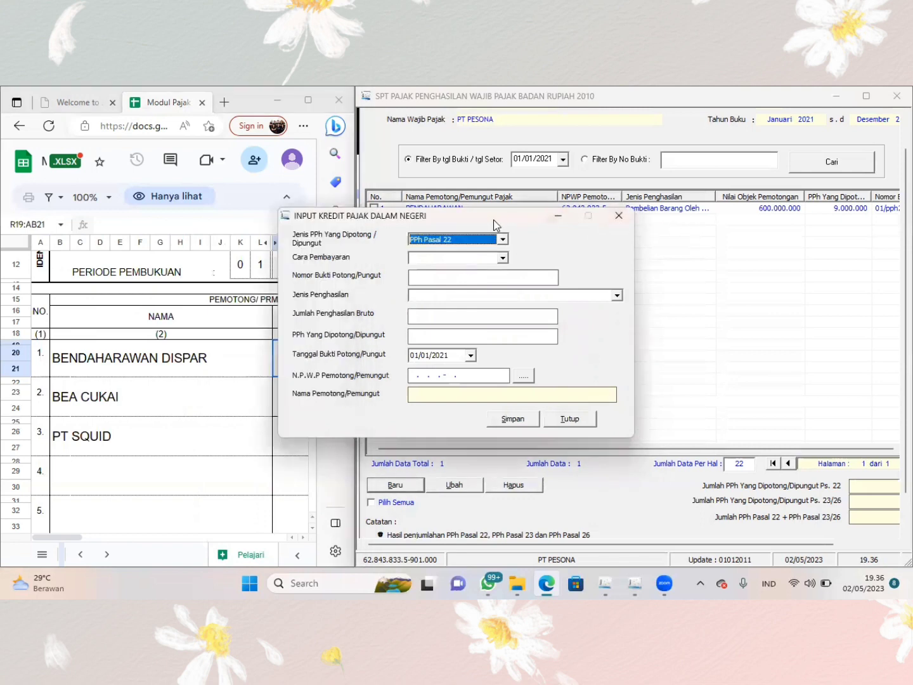
{"action": "left_click_drag", "start_coordinate": [495, 225], "coordinate": [696, 233]}
- Set Cara Pembayaran to Dipungut Pihak Lain and Nomor Bukti Potong/Pungut to 01/pph22 in the new PPh Pasal 22 record
{"action": "left_click", "coordinate": [704, 266]}
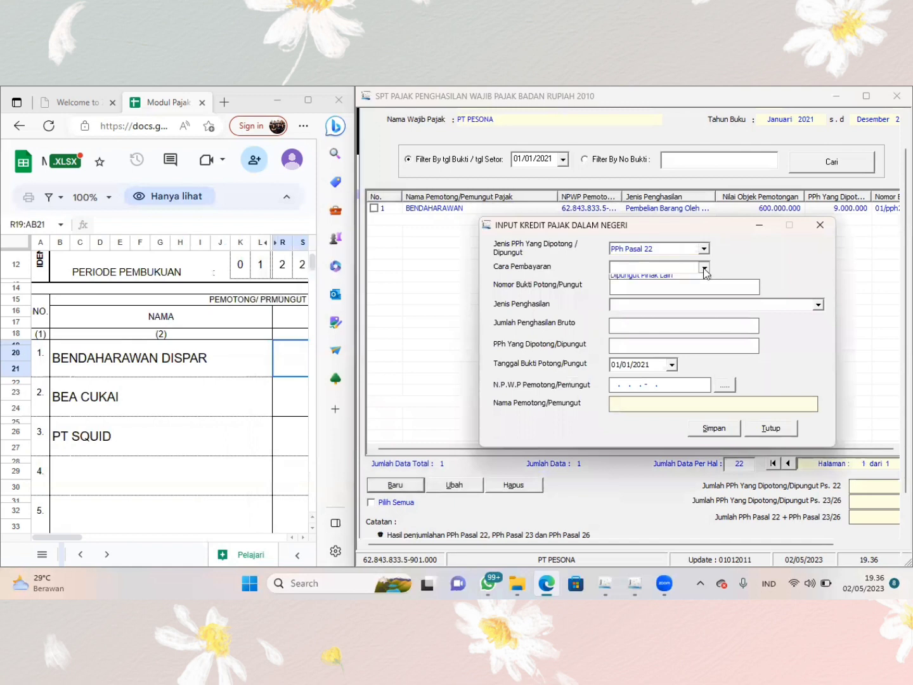
{"action": "left_click", "coordinate": [685, 296]}
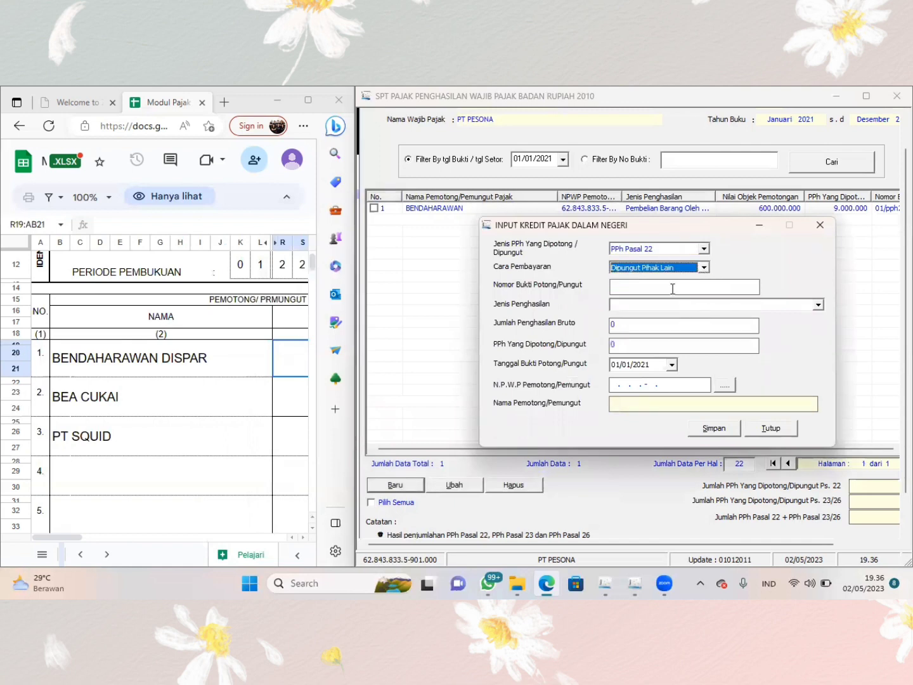
{"action": "left_click", "coordinate": [655, 285]}
{"action": "type", "text": "0"}
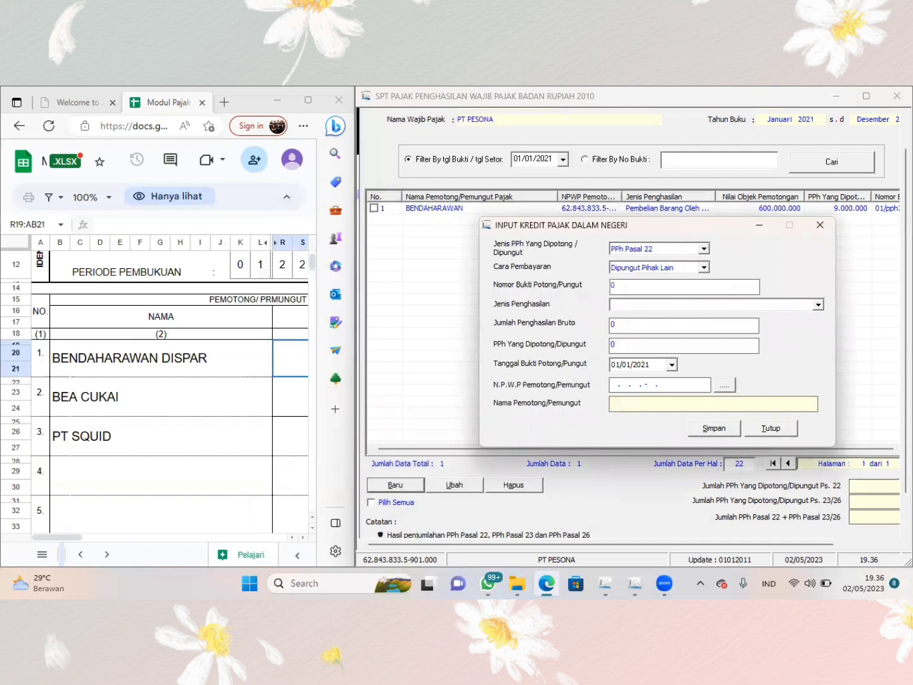
{"action": "type", "text": "1/pph22"}
{"action": "key", "text": "Tab"}
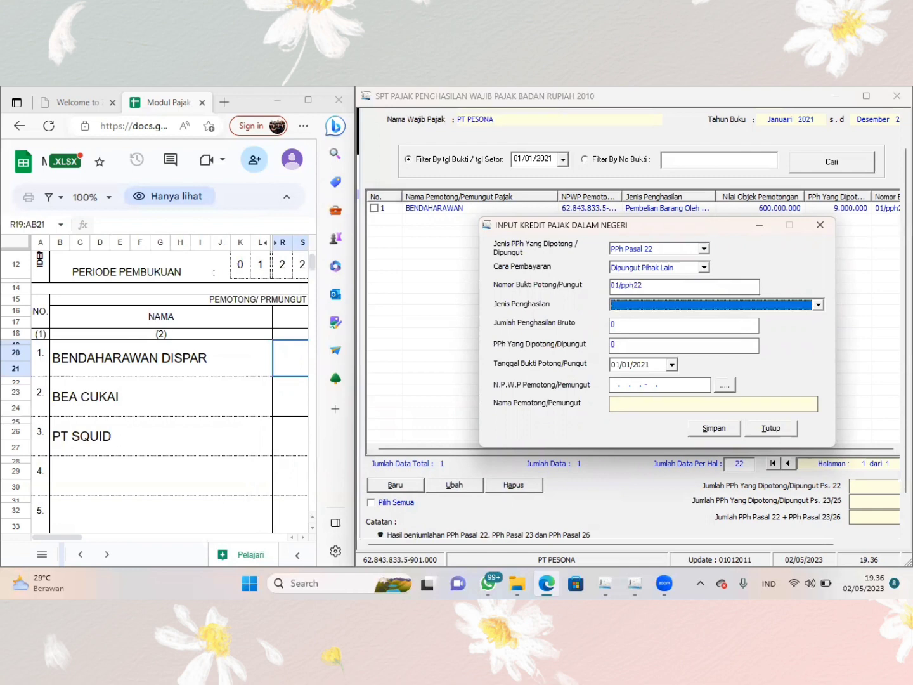
- Set Jenis Penghasilan to Nilai Impor Bank Devisa/Ditjen Bea dan Cukai
{"action": "left_click", "coordinate": [818, 305]}
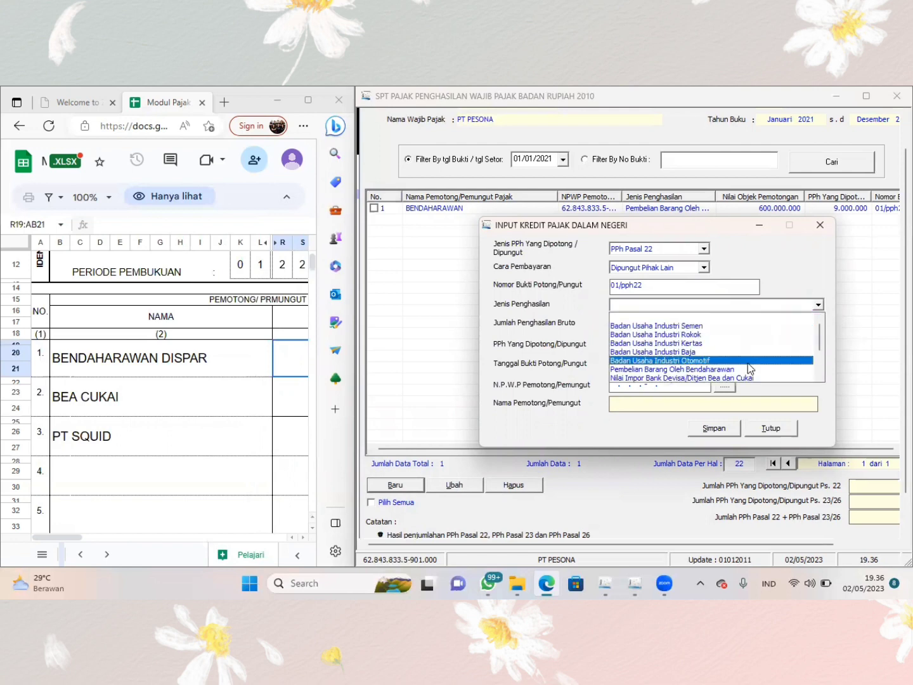
{"action": "left_click", "coordinate": [747, 378]}
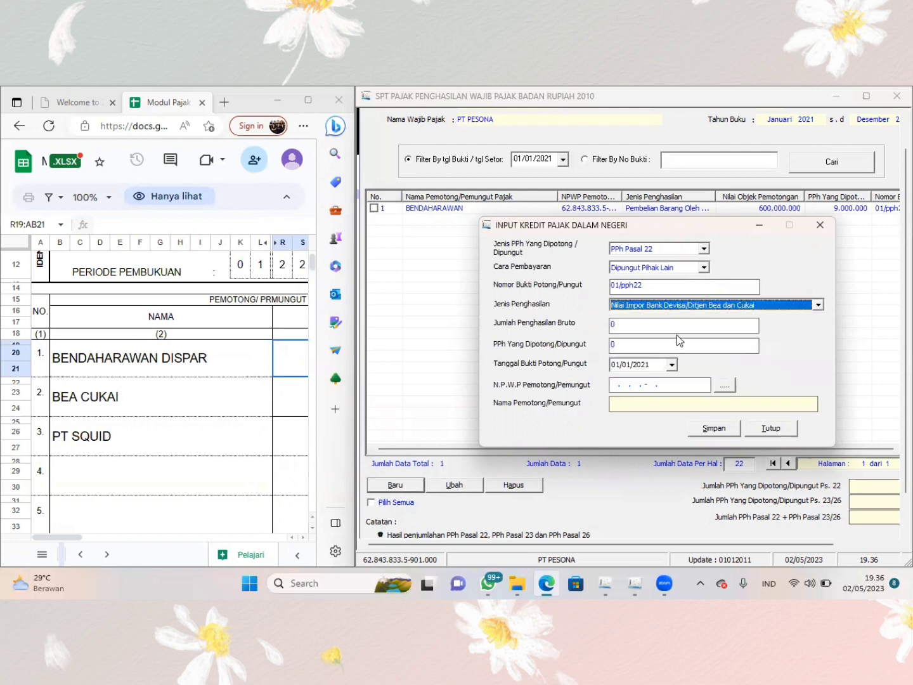
{"action": "key", "text": "Tab"}
- Enter the sheet's BEA CUKAI amounts: Jumlah Penghasilan Bruto 1.000.000.000 and PPh Yang Dipotong/Dipungut 25.000.000
{"action": "scroll", "coordinate": [226, 427], "scroll_direction": "right", "scroll_amount": 1}
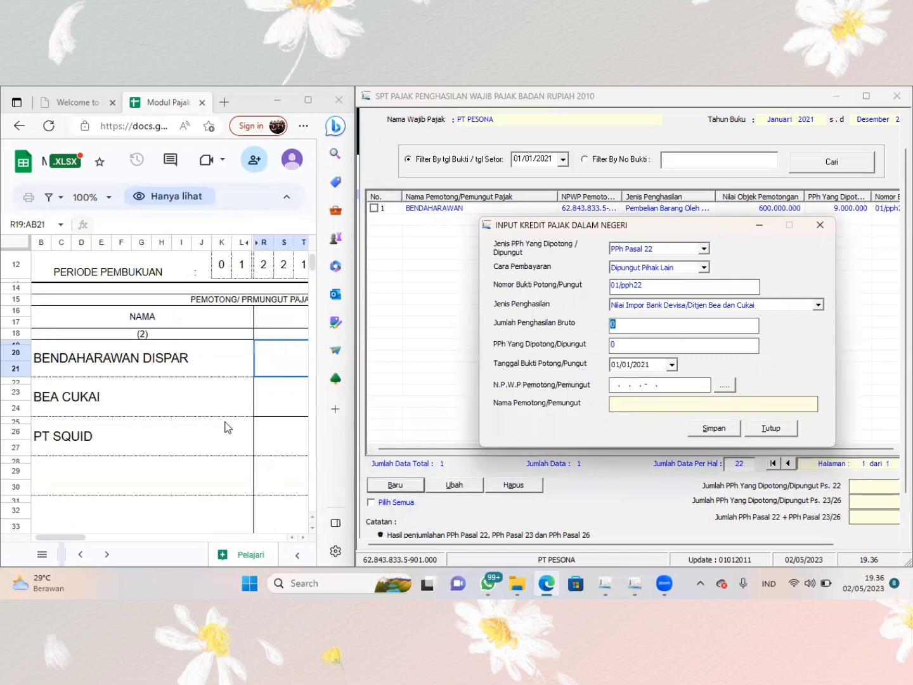
{"action": "scroll", "coordinate": [226, 426], "scroll_direction": "right", "scroll_amount": 10}
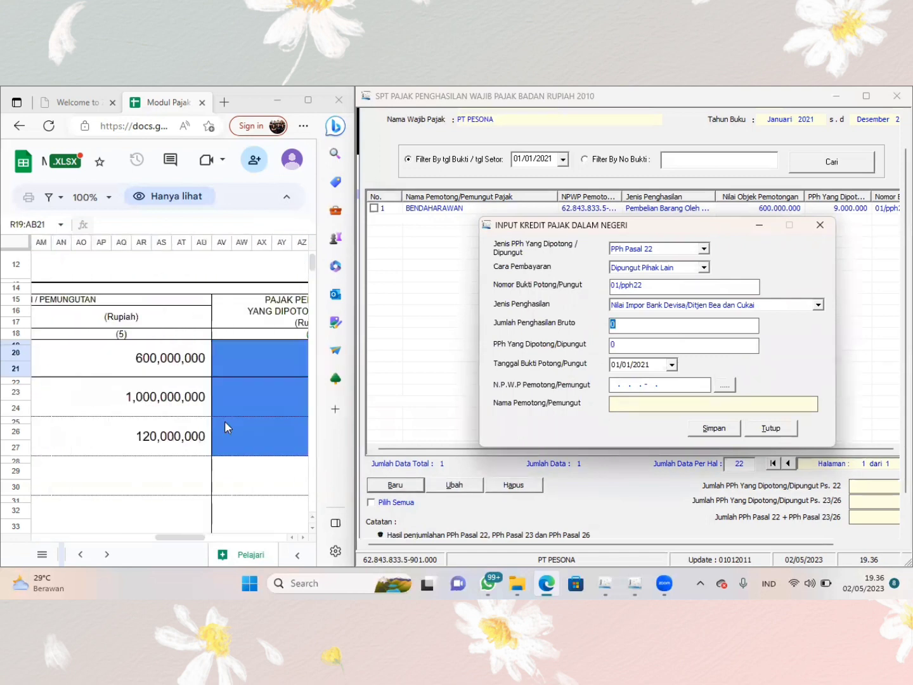
{"action": "type", "text": "1000000000"}
{"action": "key", "text": "Tab"}
{"action": "scroll", "coordinate": [161, 422], "scroll_direction": "right", "scroll_amount": 5}
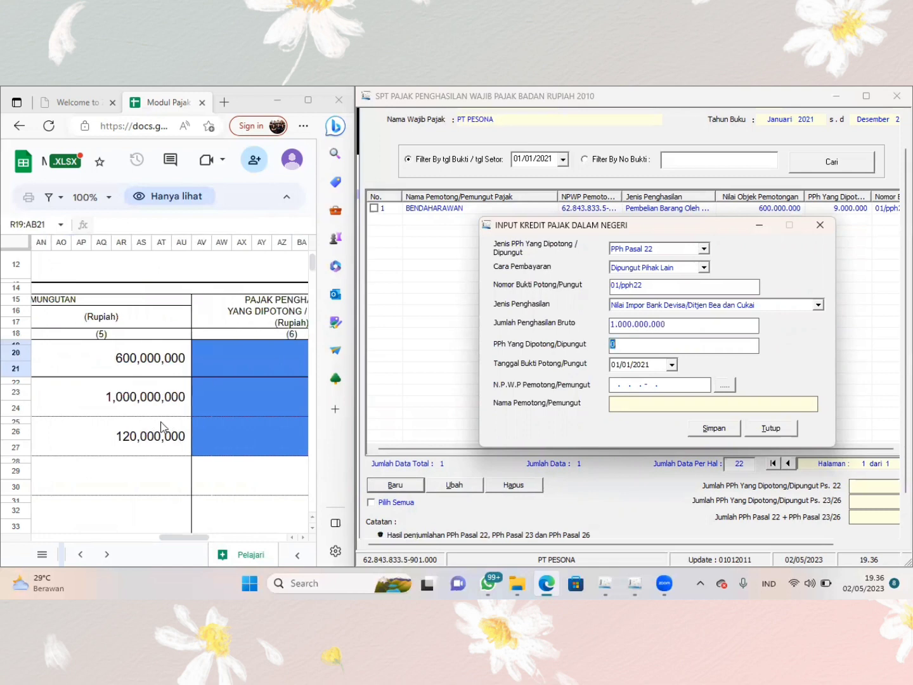
{"action": "type", "text": "2"}
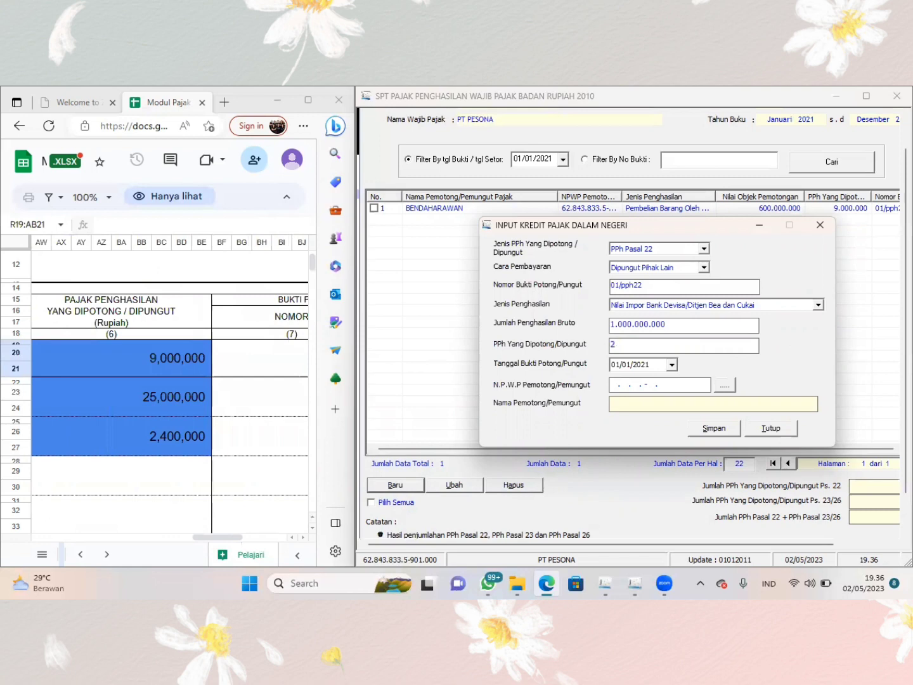
{"action": "type", "text": "5.000.000"}
{"action": "key", "text": "Tab"}
{"action": "left_click", "coordinate": [695, 385]}
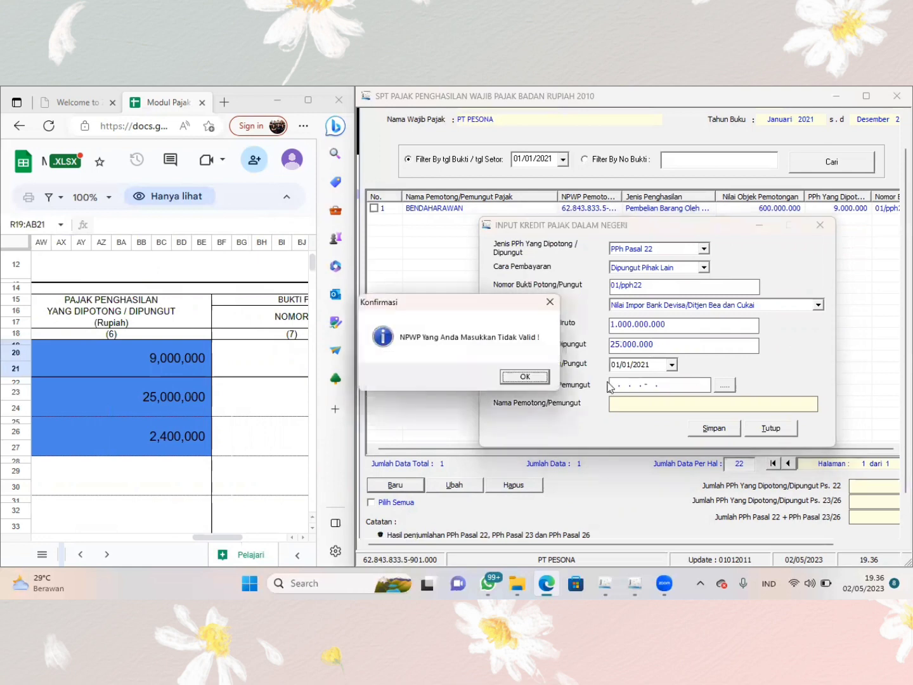
{"action": "left_click", "coordinate": [531, 377]}
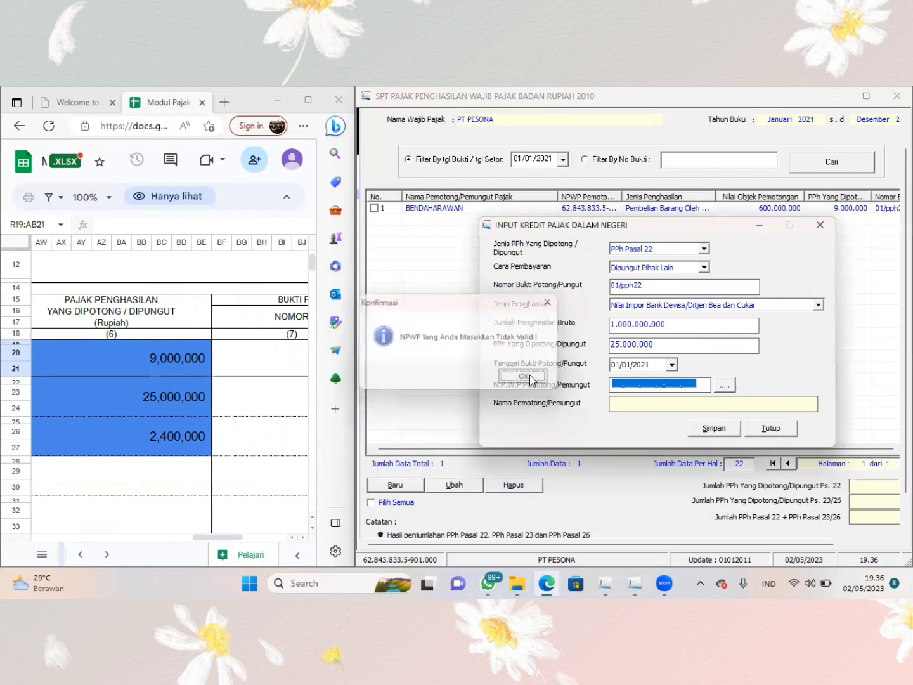
{"action": "left_click", "coordinate": [615, 385]}
{"action": "type", "text": "02.___.___._-___.___"}
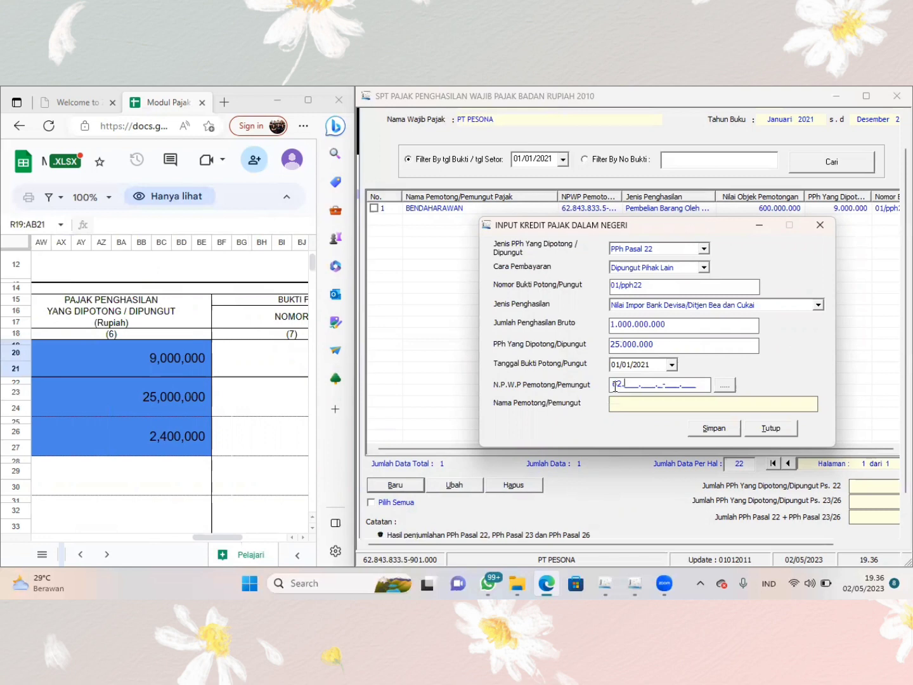
{"action": "key", "text": "BackSpace"}
{"action": "key", "text": "BackSpace"}
- Create a new withholder reference with the withholder's tax number and the name BEA CUKAI
{"action": "left_click", "coordinate": [725, 385]}
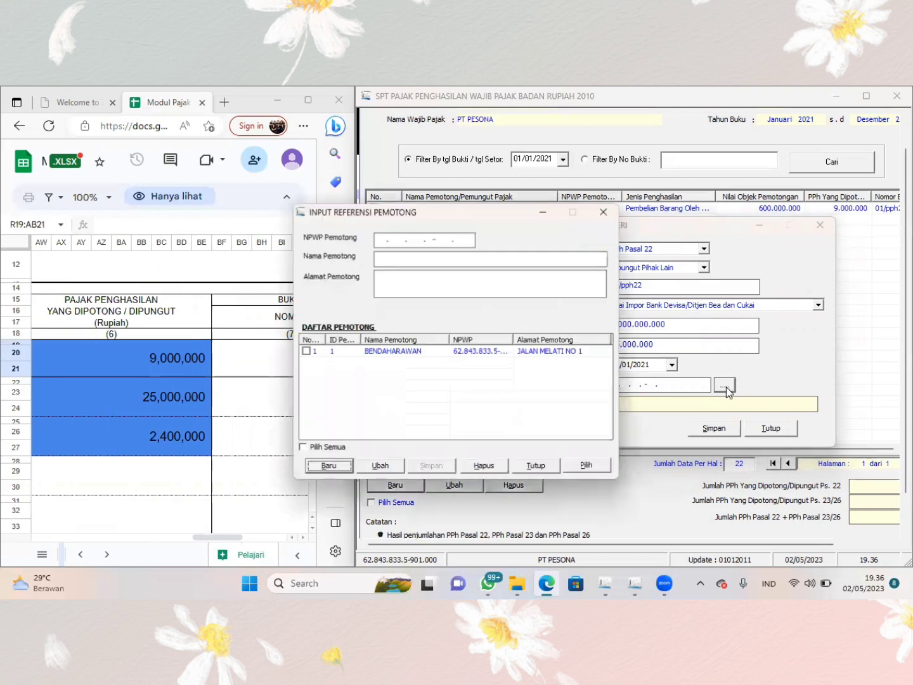
{"action": "left_click", "coordinate": [328, 466]}
{"action": "left_click", "coordinate": [379, 239]}
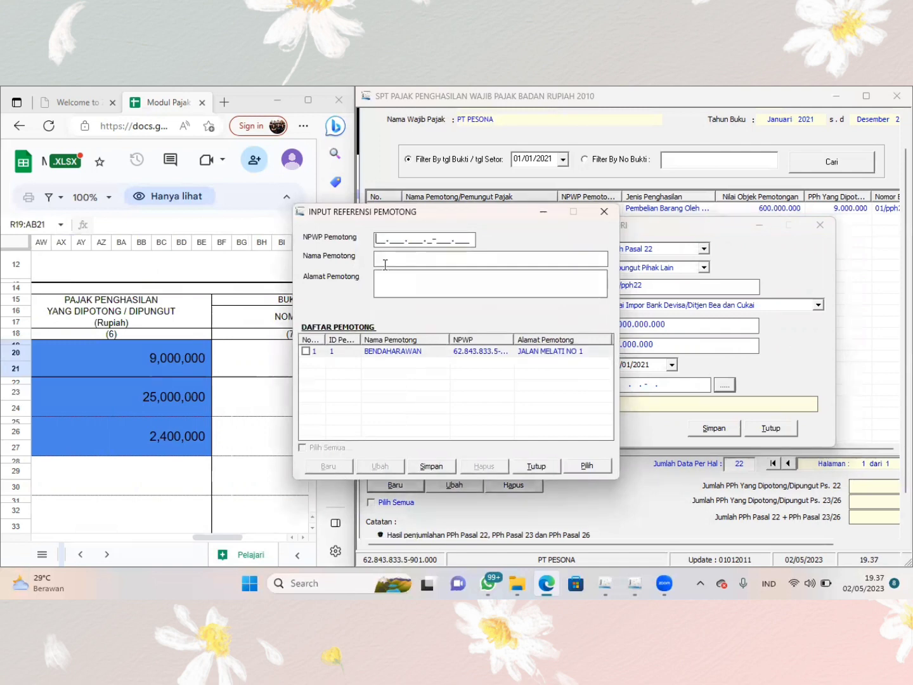
{"action": "type", "text": "628438335-908000BEA C"}
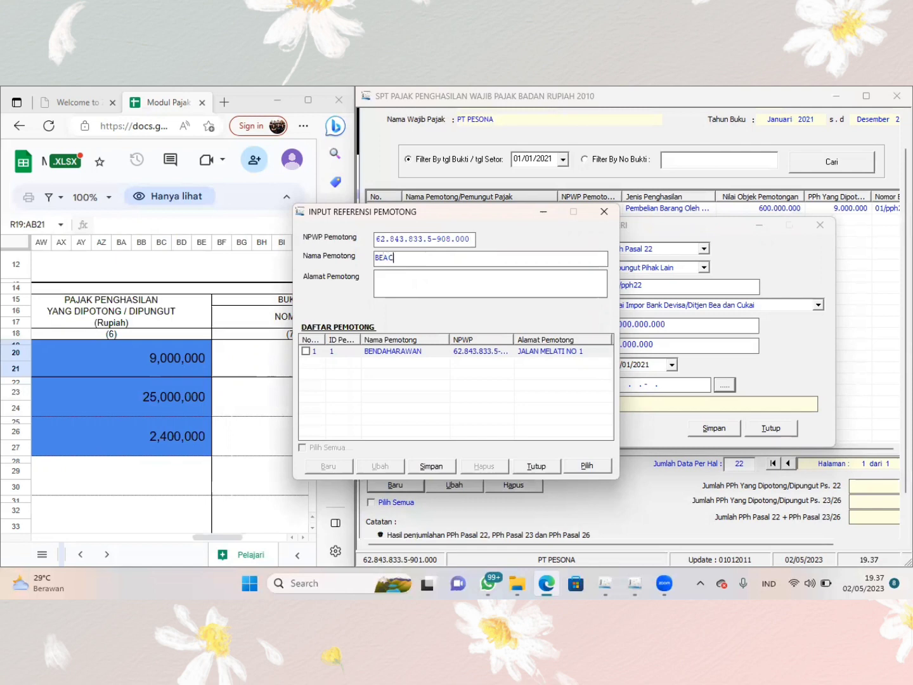
{"action": "type", "text": "UKAJLAN SULI NO 8"}
- Enter the withholder's address and save the BEA CUKAI reference without starting another entry
{"action": "key", "text": "Tab"}
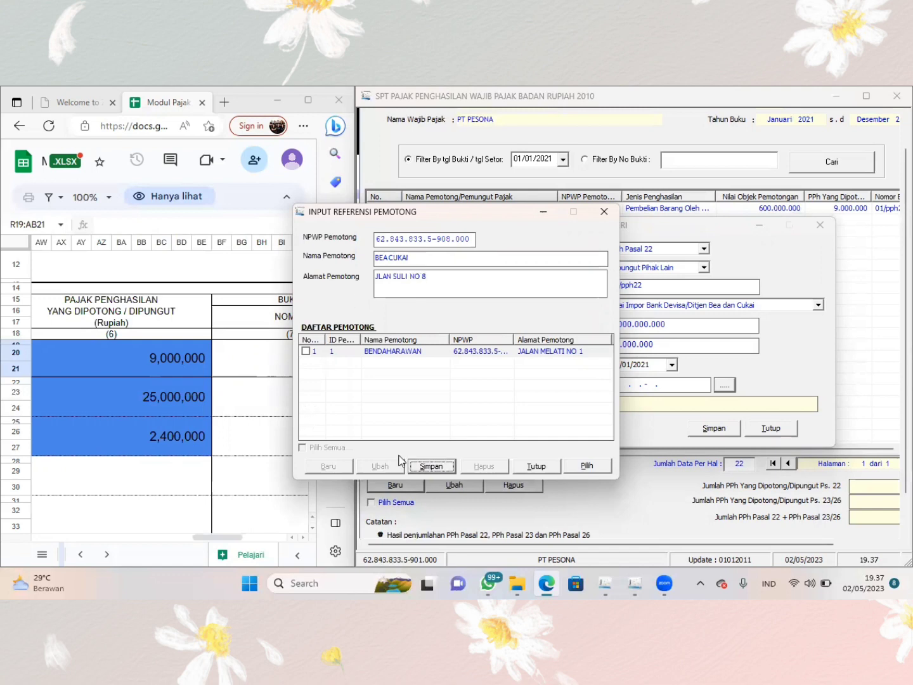
{"action": "key", "text": "Return"}
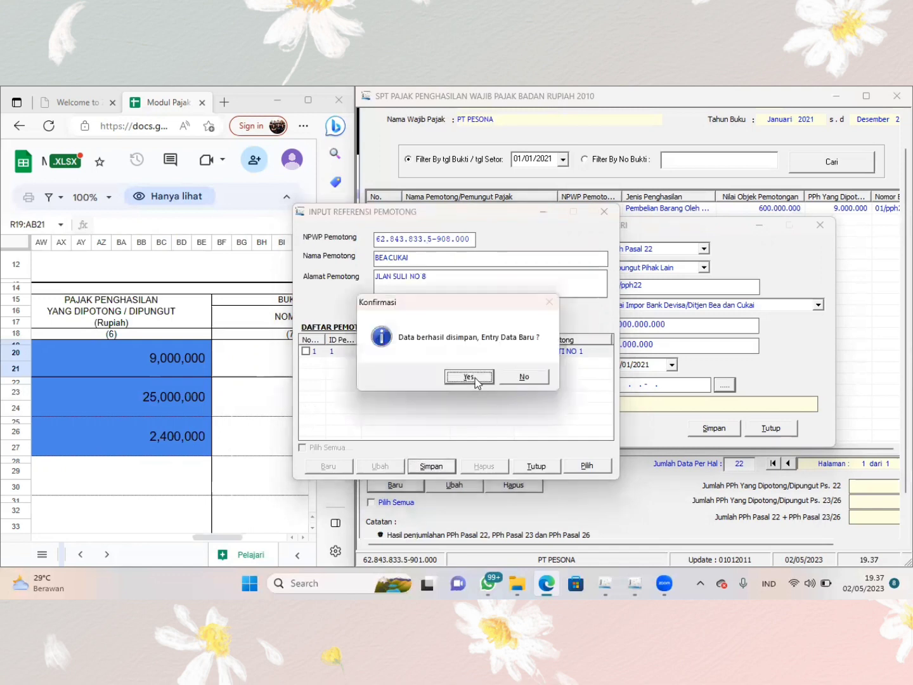
{"action": "left_click", "coordinate": [522, 376]}
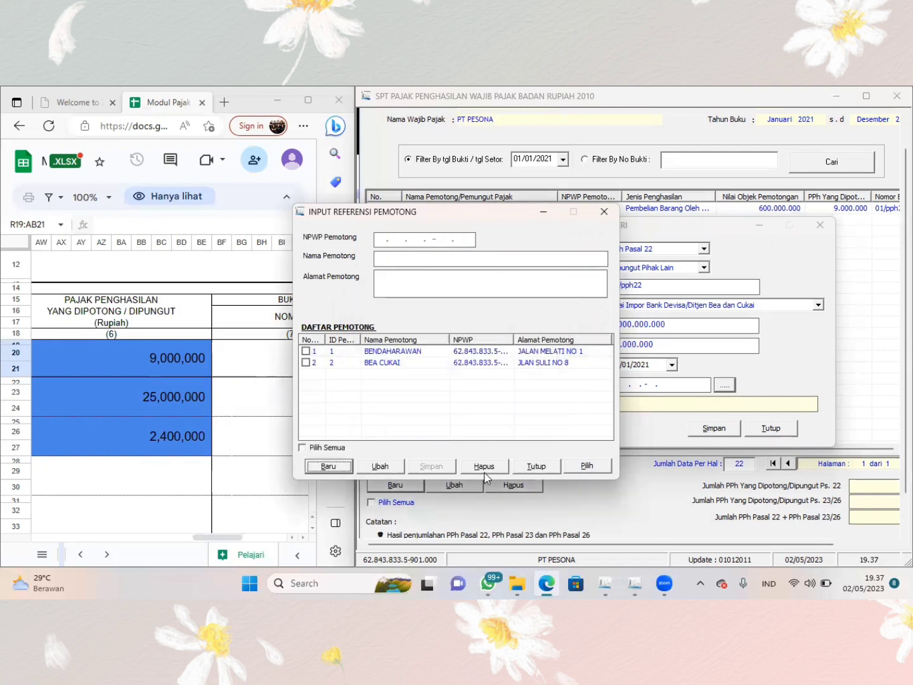
- Close and reopen the withholder reference list and try to choose the highlighted BEA CUKAI entry
{"action": "left_click", "coordinate": [529, 468]}
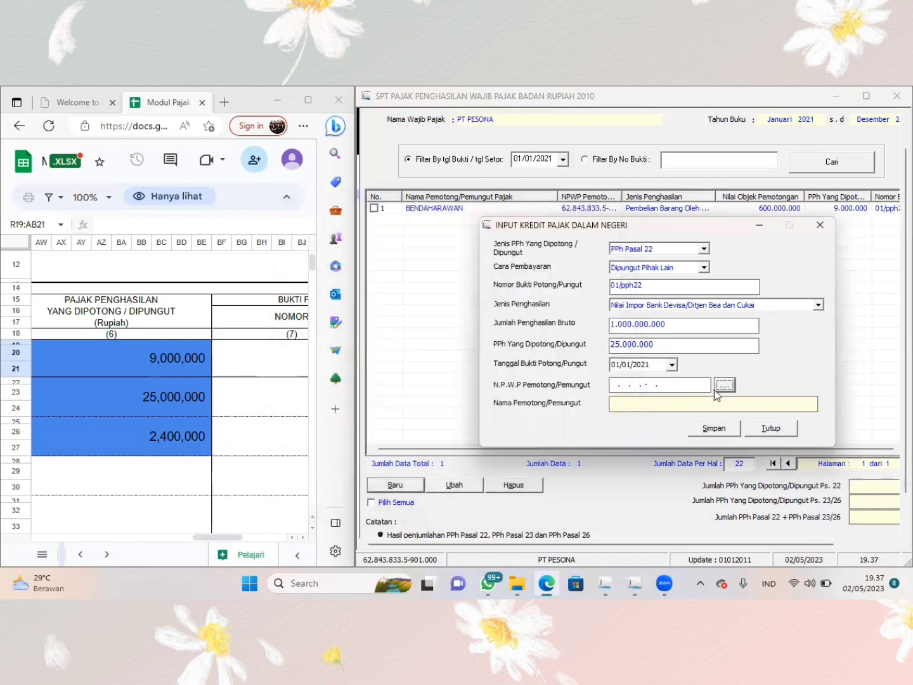
{"action": "left_click", "coordinate": [693, 387]}
{"action": "left_click", "coordinate": [718, 385]}
{"action": "left_click", "coordinate": [474, 364]}
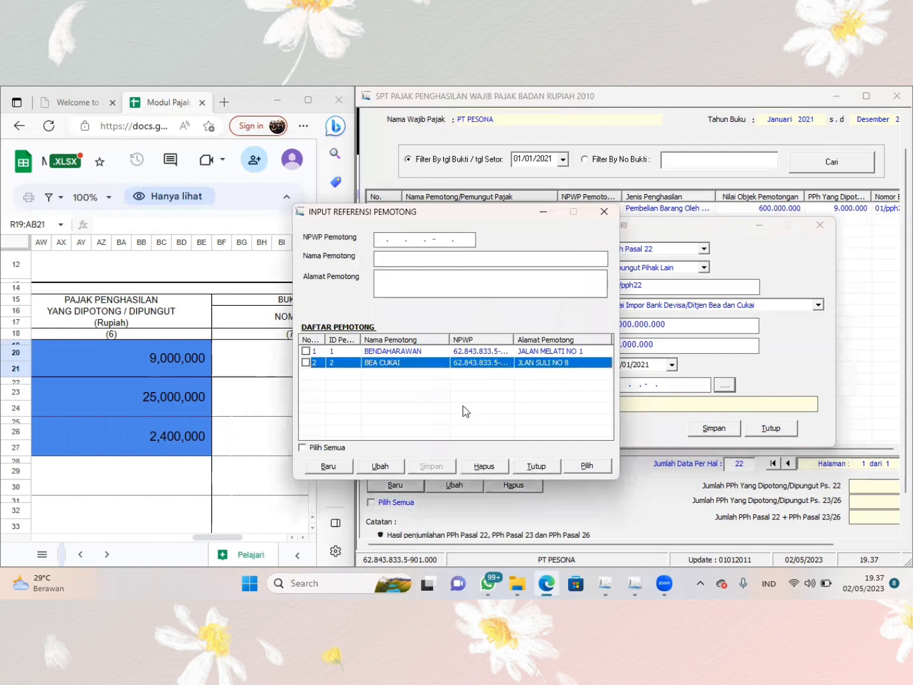
{"action": "left_click", "coordinate": [587, 468]}
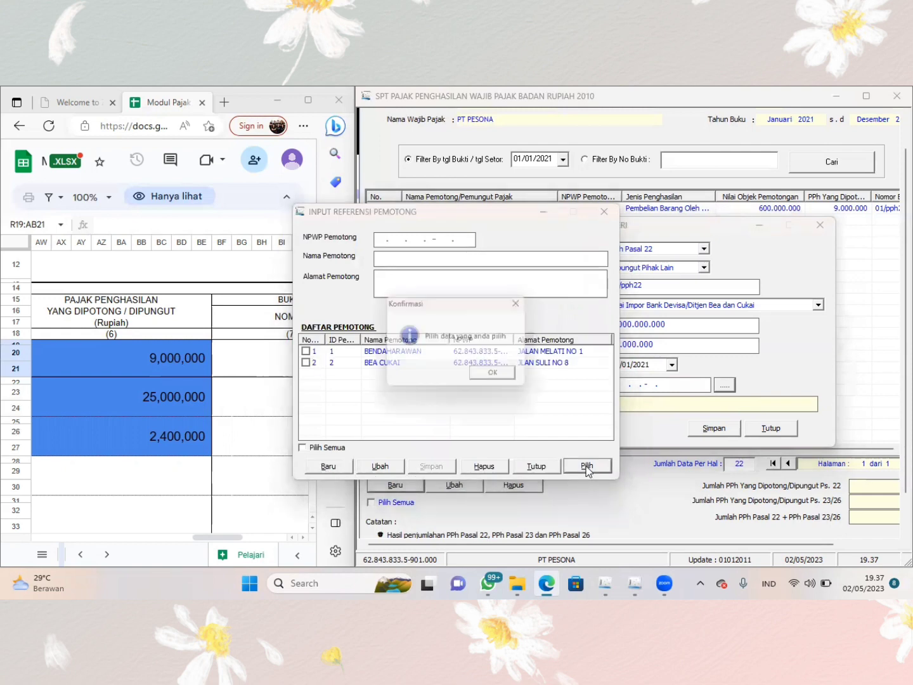
{"action": "left_click", "coordinate": [510, 376]}
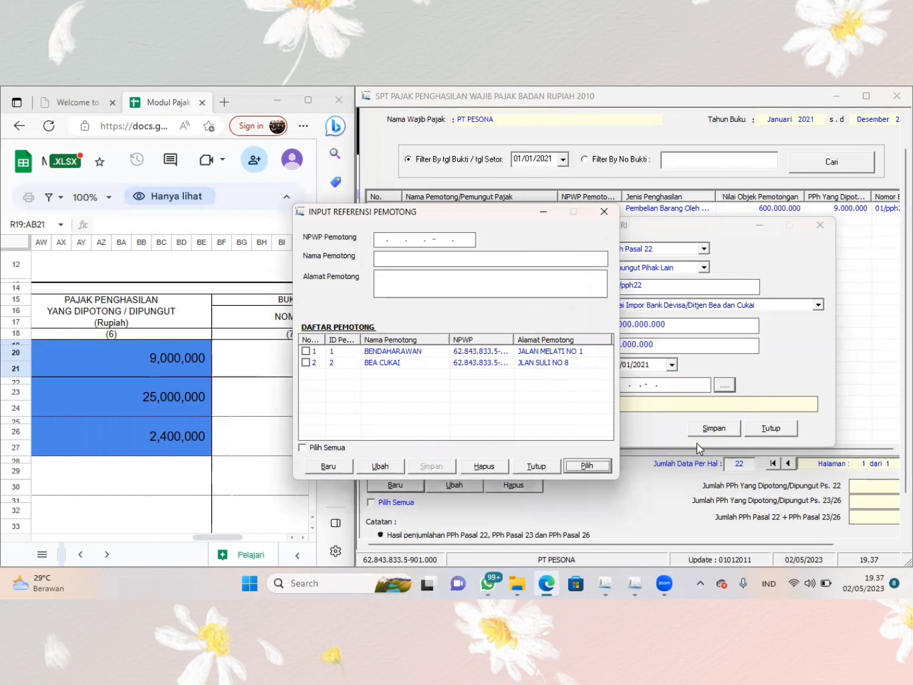
{"action": "left_click", "coordinate": [587, 465]}
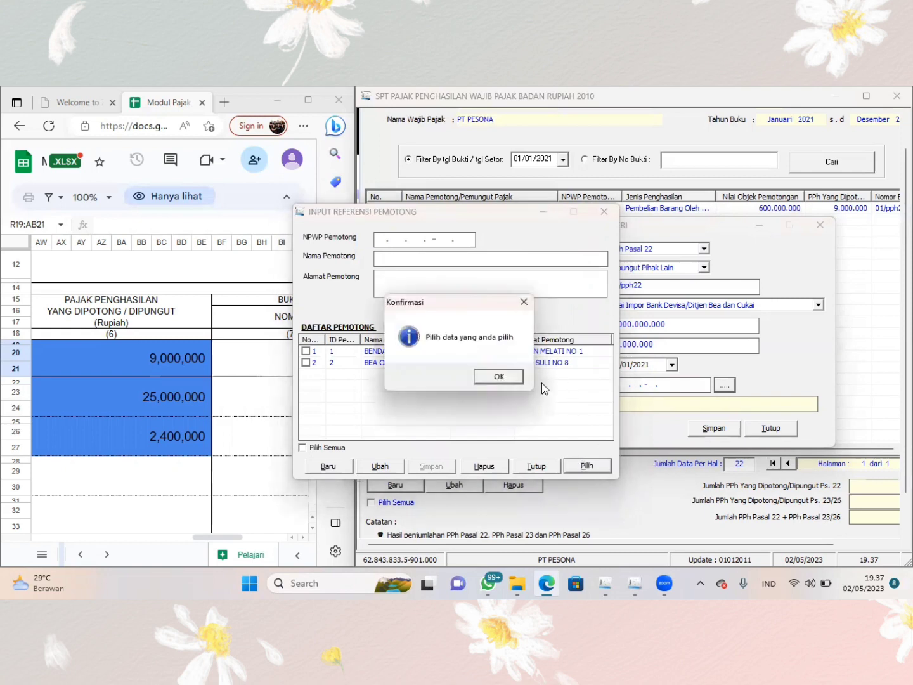
{"action": "left_click", "coordinate": [498, 376]}
{"action": "left_click", "coordinate": [488, 365]}
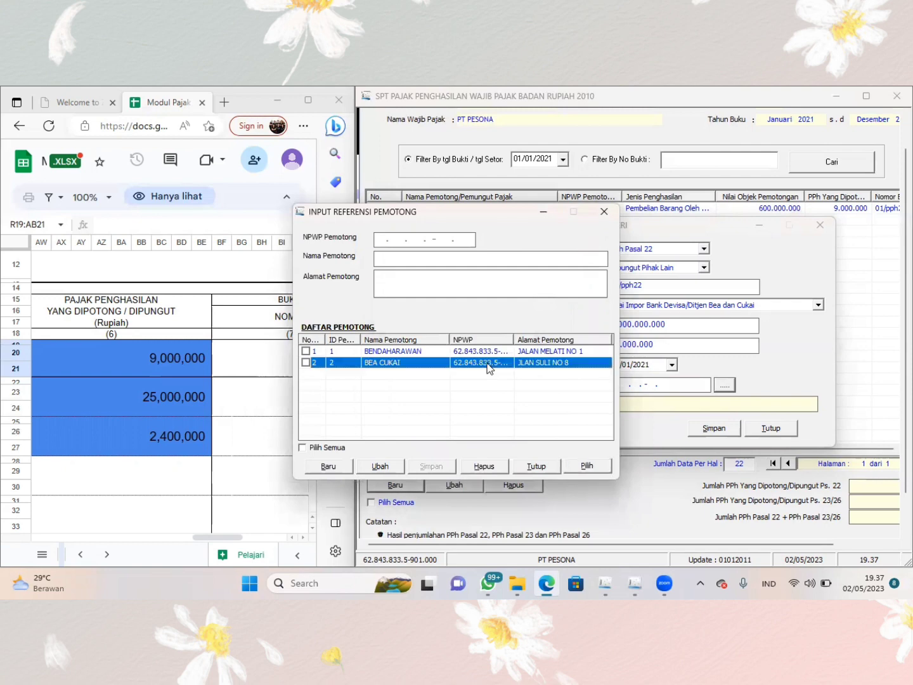
- Mark BEA CUKAI as the chosen withholder, then save the credit record and start a new one
{"action": "left_click", "coordinate": [305, 362]}
{"action": "left_click", "coordinate": [587, 467]}
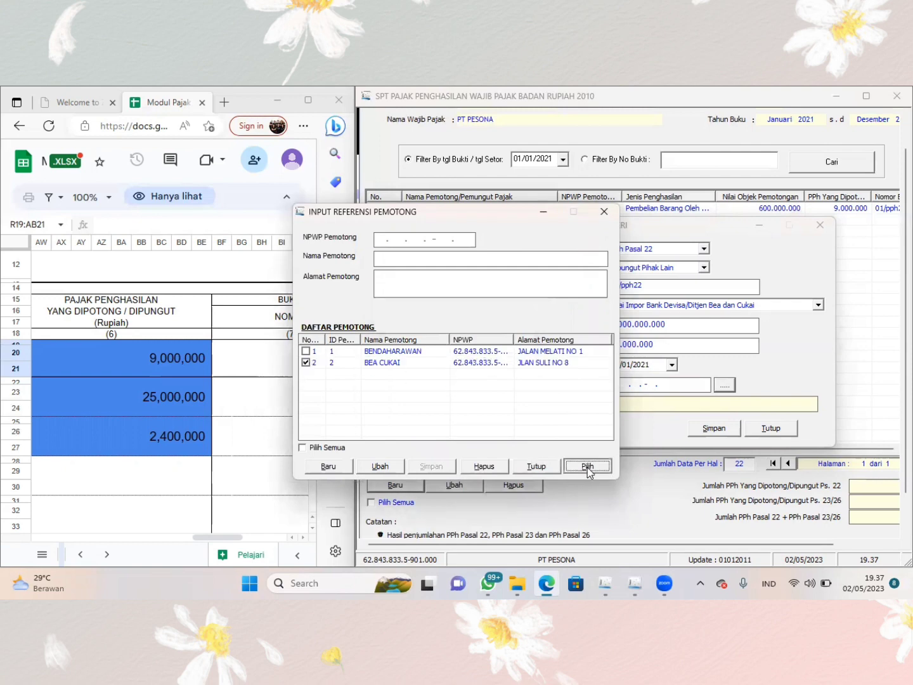
{"action": "left_click", "coordinate": [714, 427]}
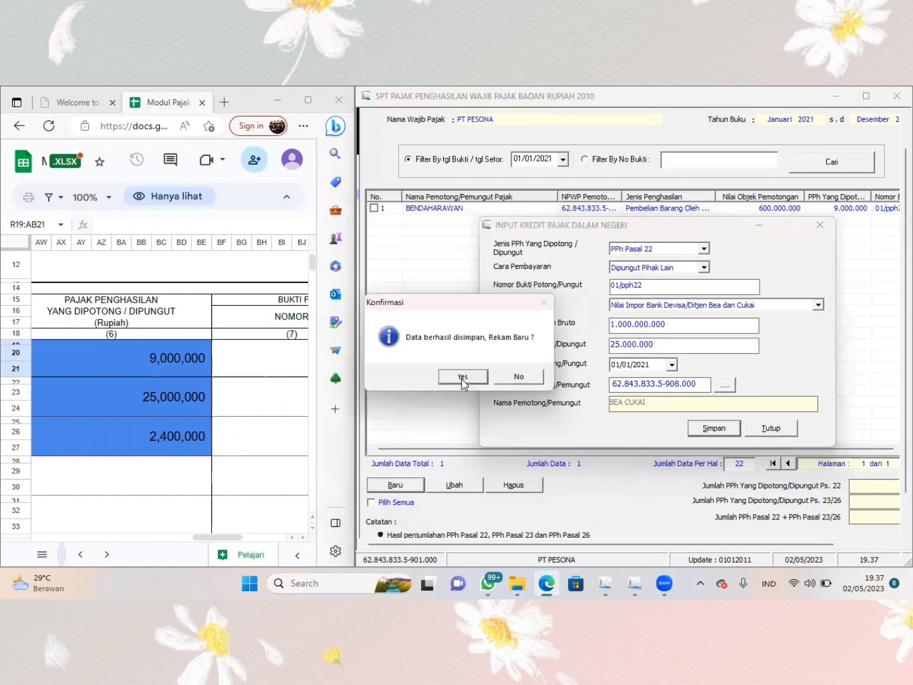
{"action": "left_click", "coordinate": [462, 377]}
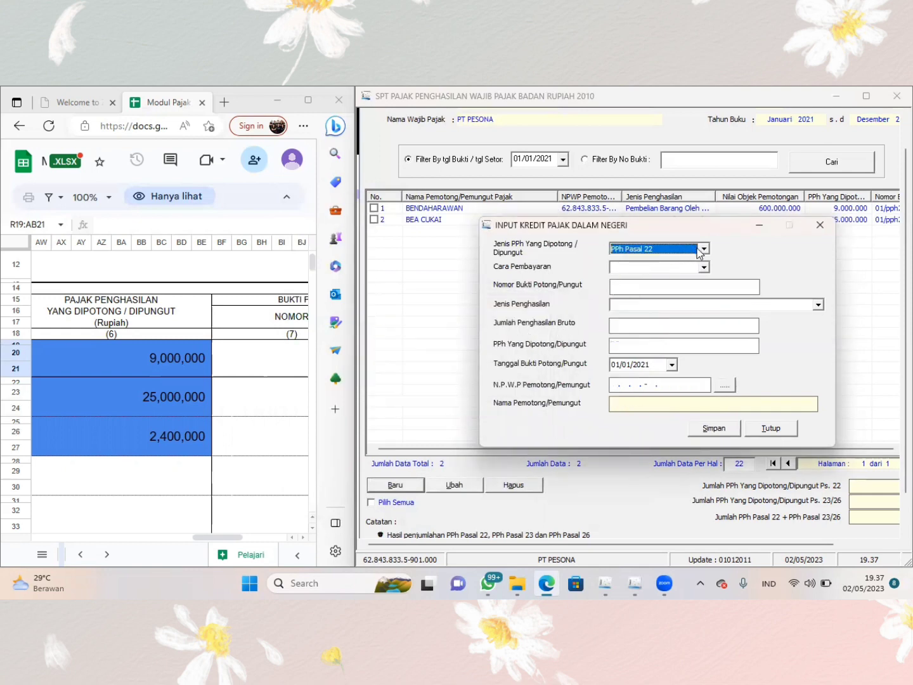
- Set the new credit record to PPh Pasal 23, proof number 03/pph23, and the income type for rent (Sewa) and other property-use income
{"action": "scroll", "coordinate": [182, 375], "scroll_direction": "left", "scroll_amount": 10}
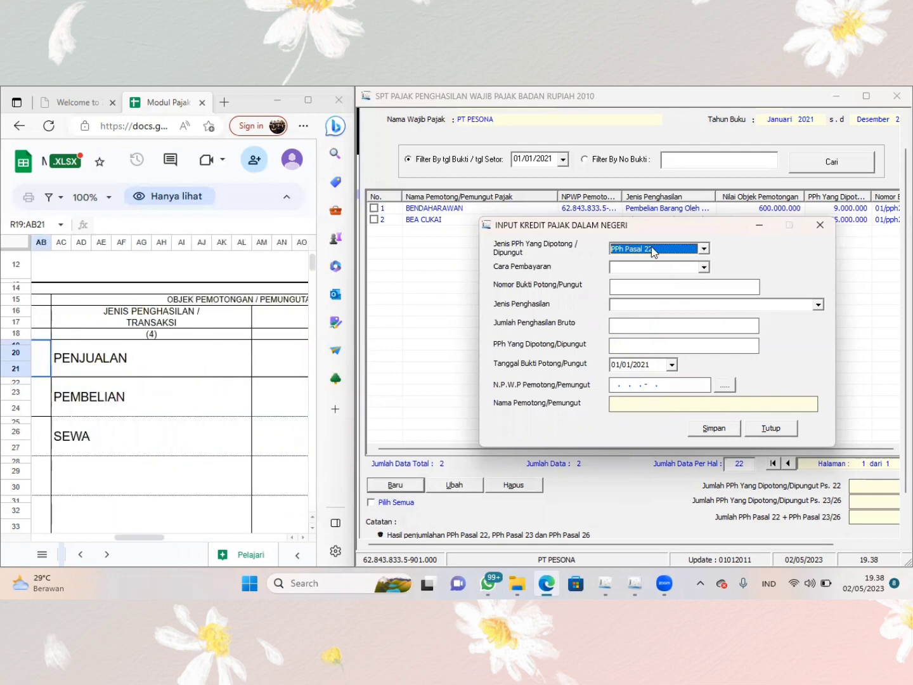
{"action": "left_click", "coordinate": [704, 249]}
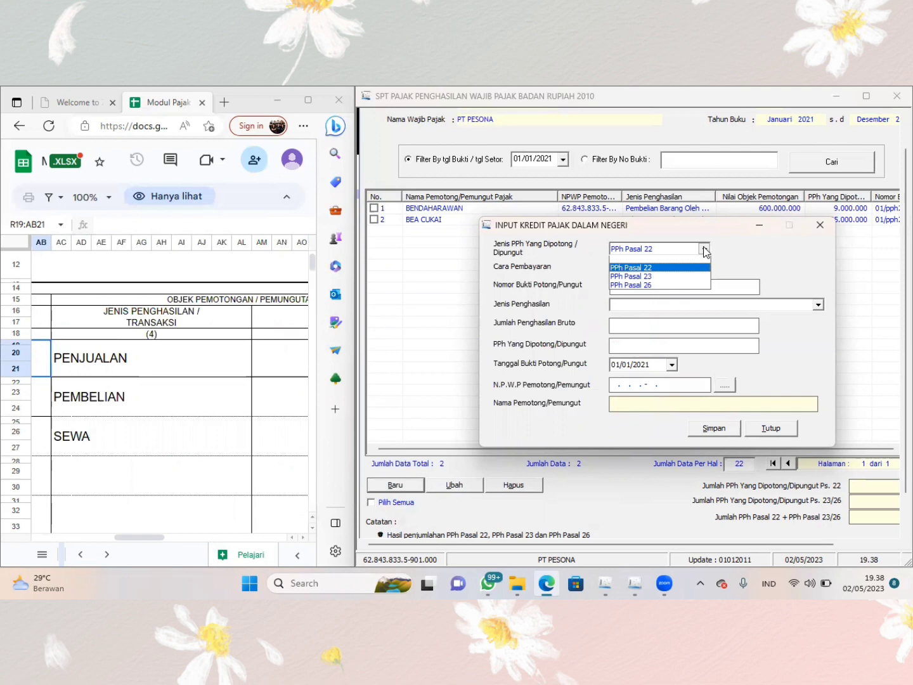
{"action": "left_click", "coordinate": [673, 282]}
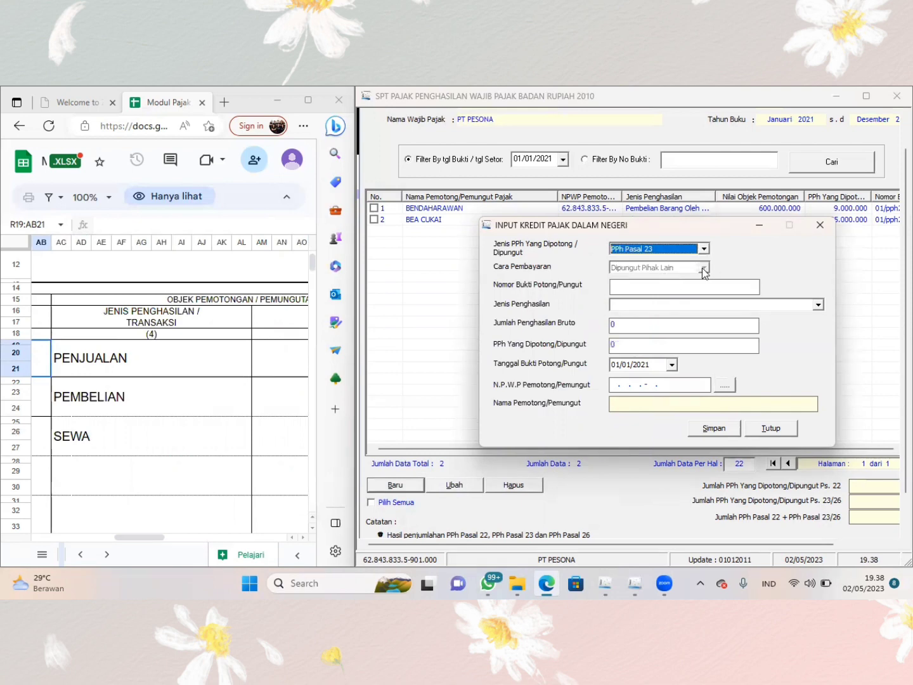
{"action": "left_click", "coordinate": [644, 292]}
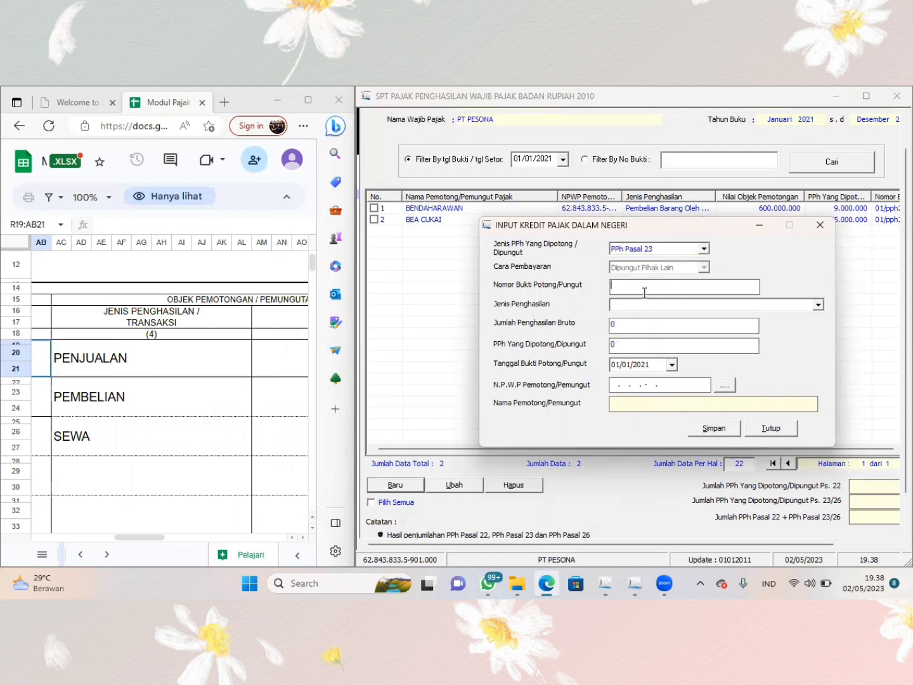
{"action": "type", "text": "03/pph23"}
{"action": "key", "text": "Tab"}
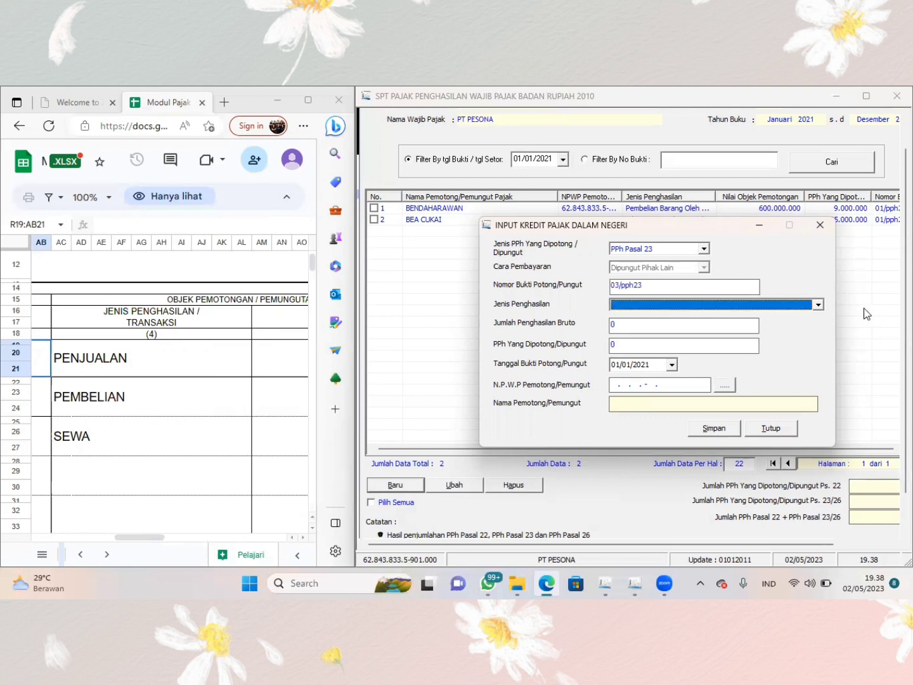
{"action": "left_click", "coordinate": [819, 305]}
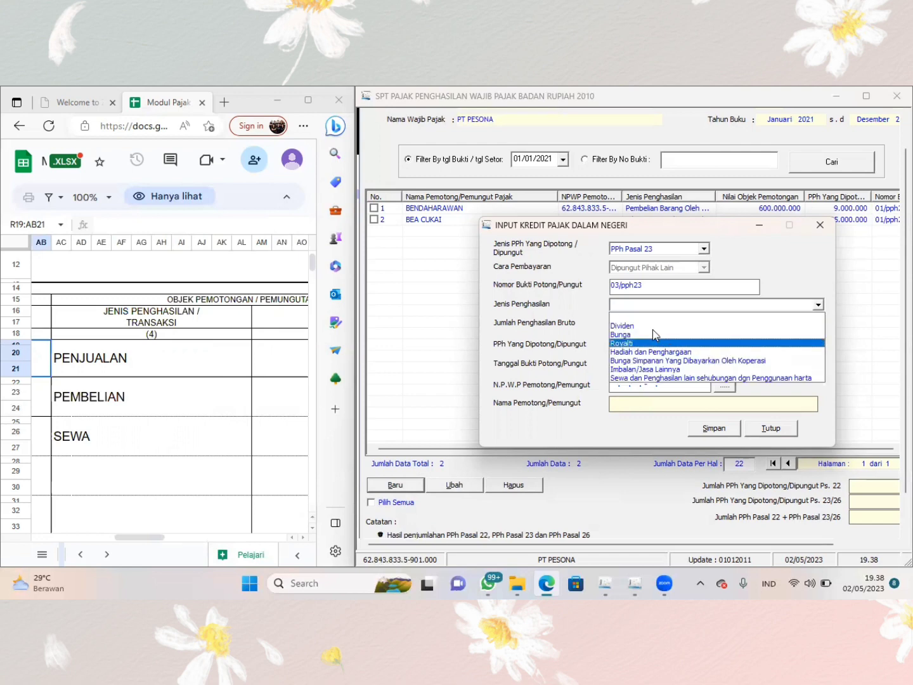
{"action": "left_click", "coordinate": [653, 379]}
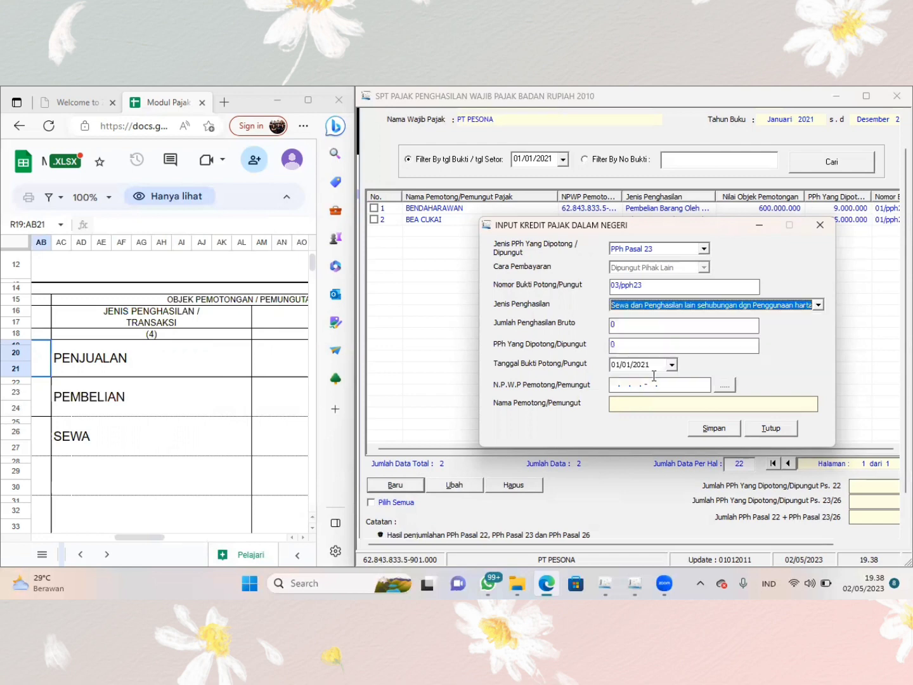
- Enter the rent row's amounts from the sheet: gross income 120.000.000 and tax withheld 2.400.000
{"action": "left_click", "coordinate": [638, 327]}
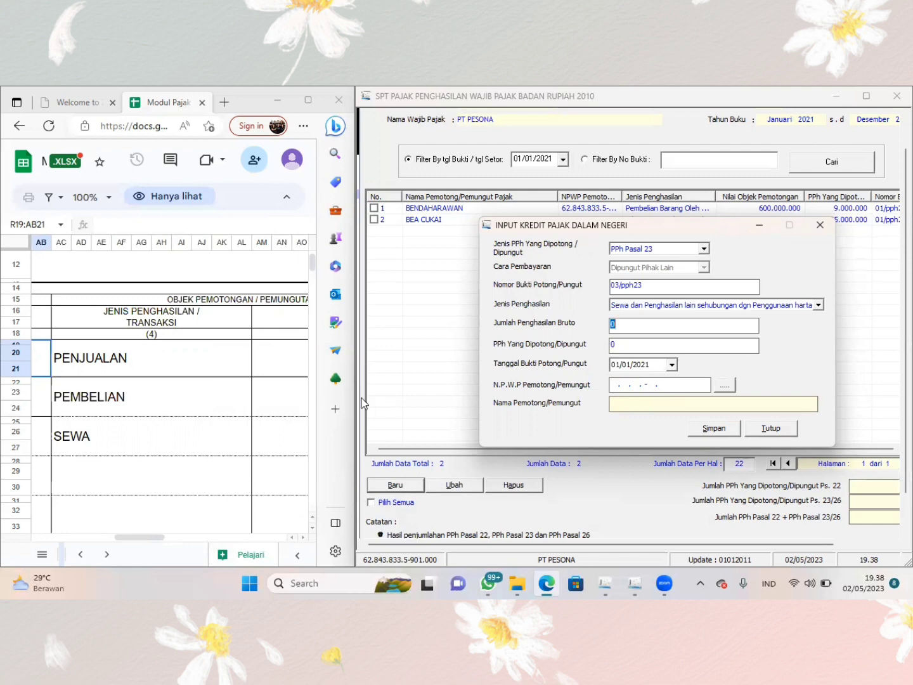
{"action": "scroll", "coordinate": [237, 430], "scroll_direction": "right", "scroll_amount": 5}
{"action": "type", "text": "1"}
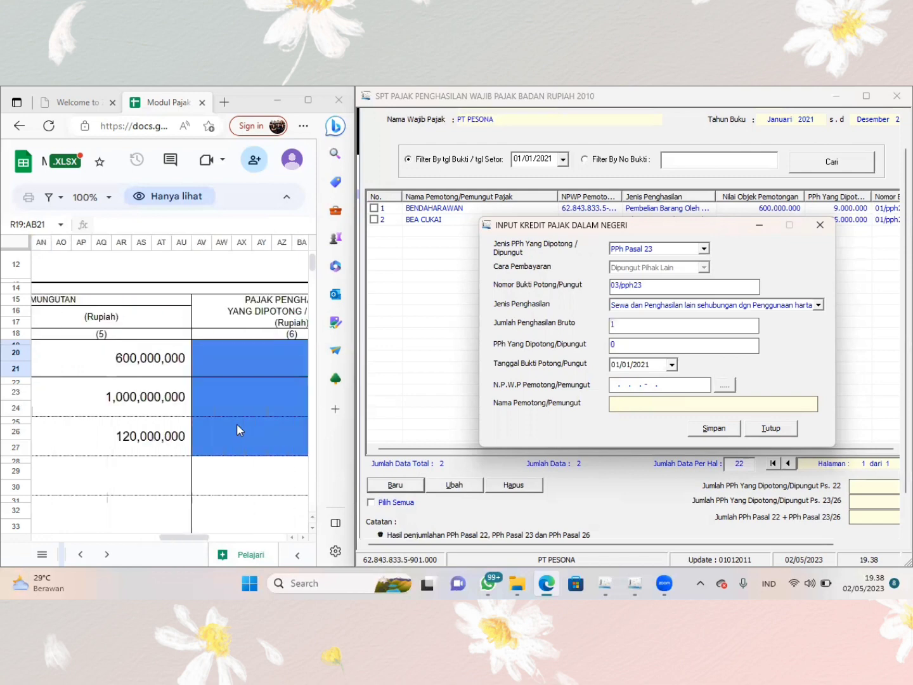
{"action": "type", "text": "20.000.000"}
{"action": "key", "text": "Tab"}
{"action": "scroll", "coordinate": [186, 436], "scroll_direction": "right", "scroll_amount": 3}
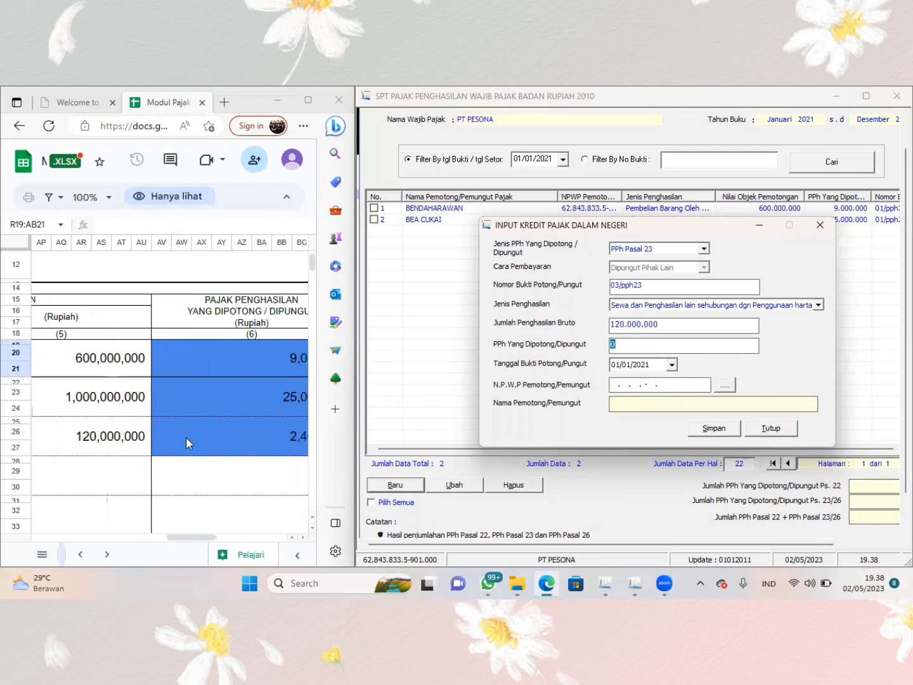
{"action": "type", "text": "2"}
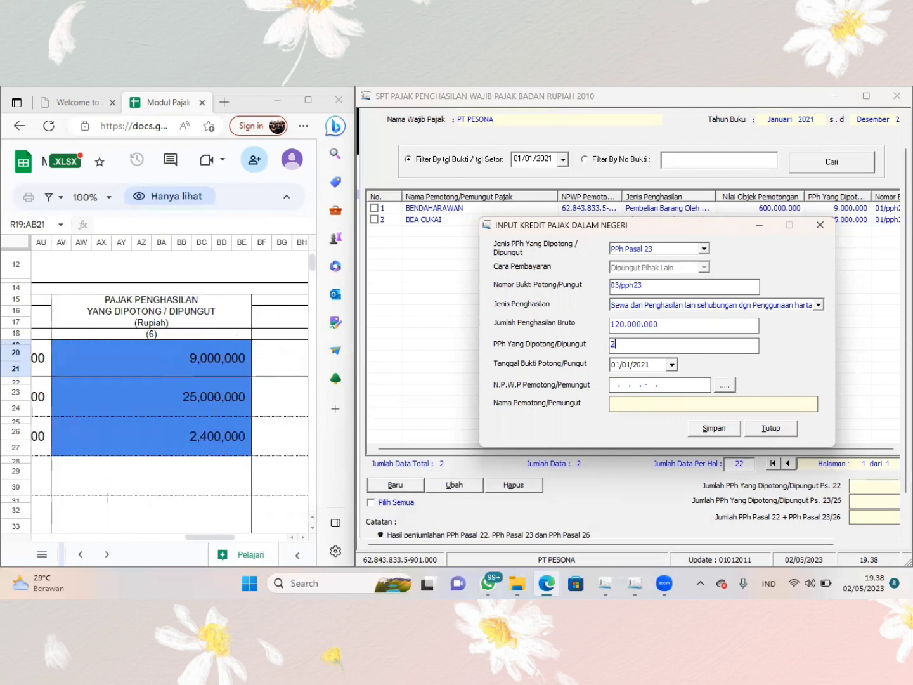
{"action": "type", "text": ".400.000"}
{"action": "key", "text": "Tab"}
- Create a new withholder reference with the withholder's tax number and the name PT.SQUID
{"action": "left_click", "coordinate": [725, 385]}
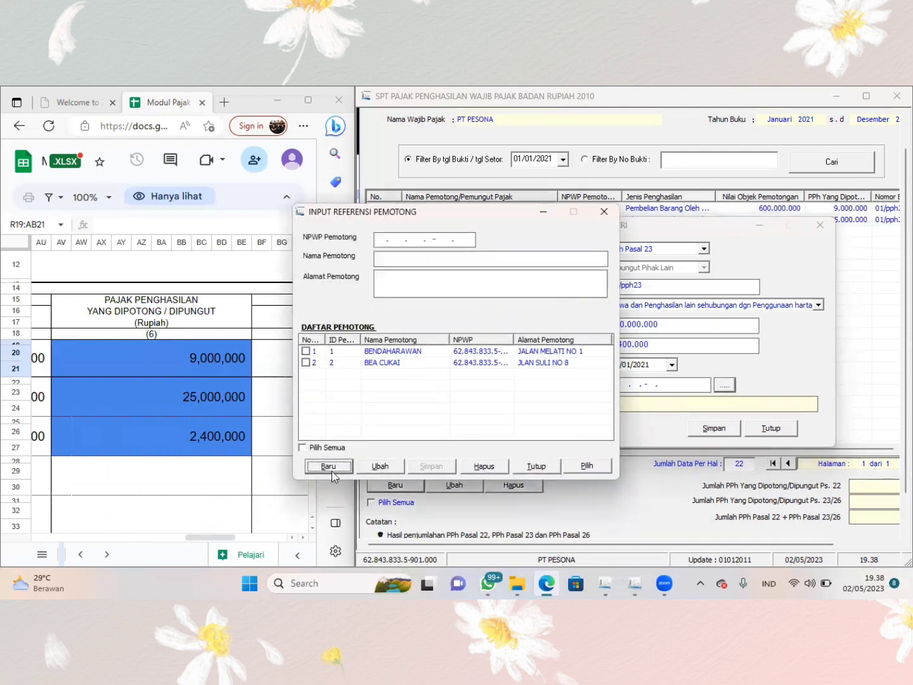
{"action": "left_click", "coordinate": [333, 466]}
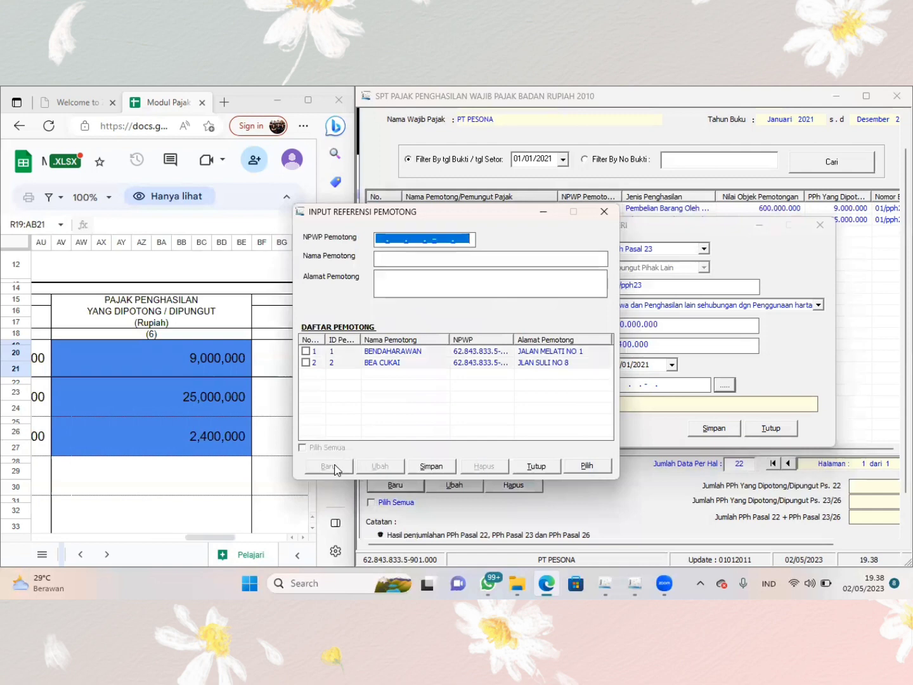
{"action": "left_click", "coordinate": [379, 240]}
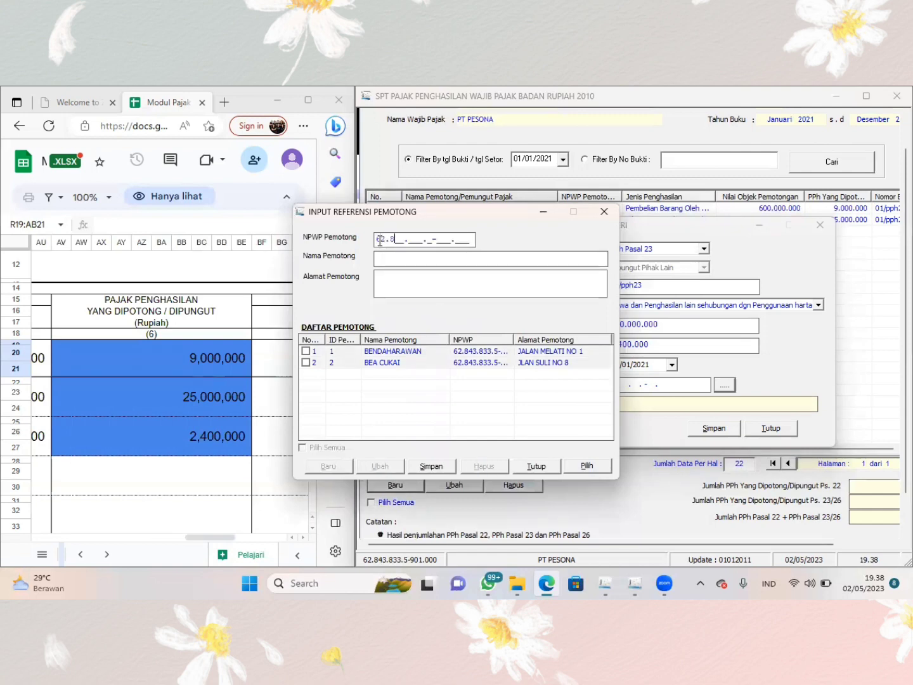
{"action": "scroll", "coordinate": [197, 340], "scroll_direction": "left", "scroll_amount": 10}
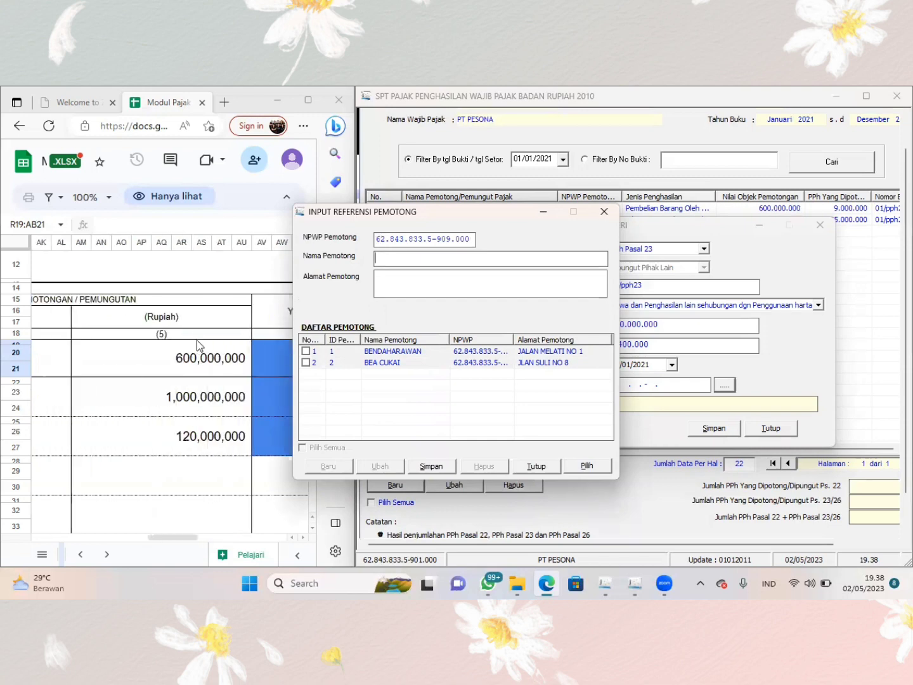
{"action": "scroll", "coordinate": [197, 339], "scroll_direction": "left", "scroll_amount": 12}
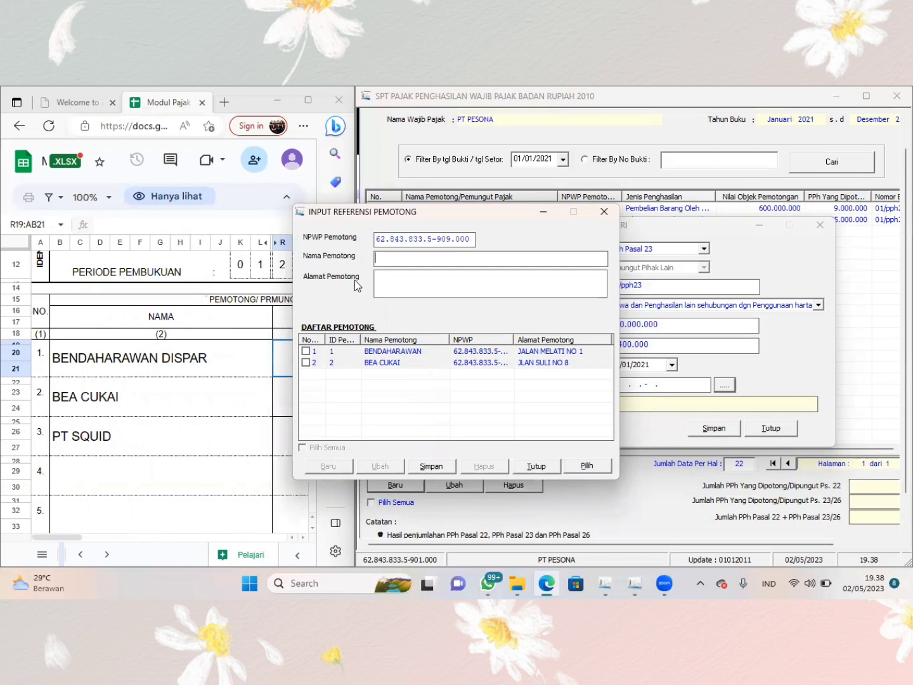
{"action": "type", "text": "PT"}
{"action": "type", "text": " SQUID"}
{"action": "type", "text": "A"}
{"action": "type", "text": "ALAN "}
{"action": "type", "text": "AWA"}
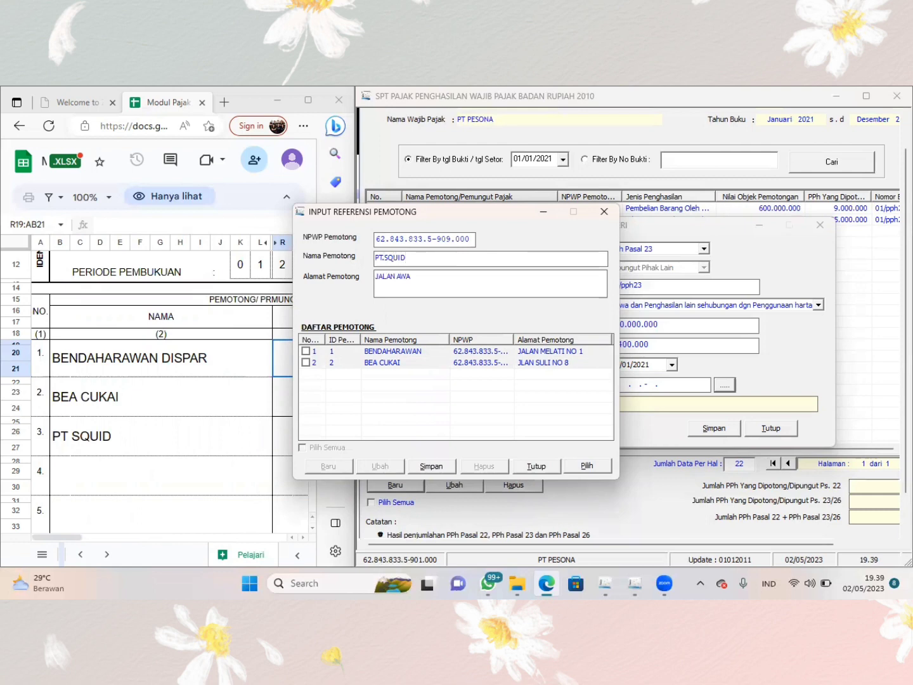
- Enter PT.SQUID's address and save the reference without starting another entry
{"action": "key", "text": "BackSpace"}
{"action": "key", "text": "BackSpace"}
{"action": "key", "text": "BackSpace"}
{"action": "type", "text": "ARWANA NO"}
{"action": "key", "text": "Tab"}
{"action": "key", "text": "Return"}
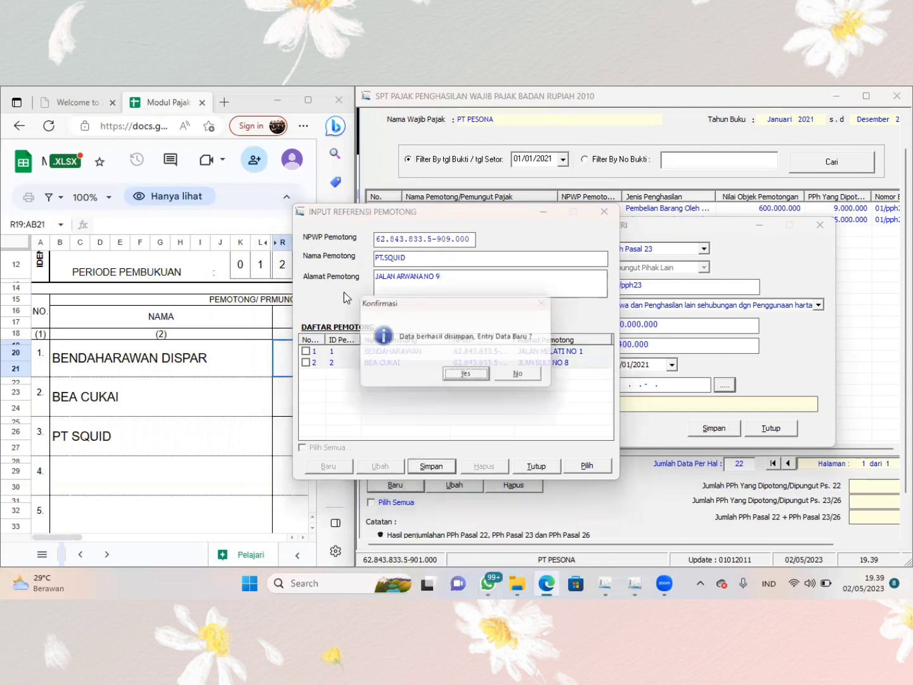
{"action": "left_click", "coordinate": [516, 378]}
- Assign PT.SQUID as the withholder, save the credit record without starting another, and maximize the SPT window
{"action": "left_click", "coordinate": [306, 373]}
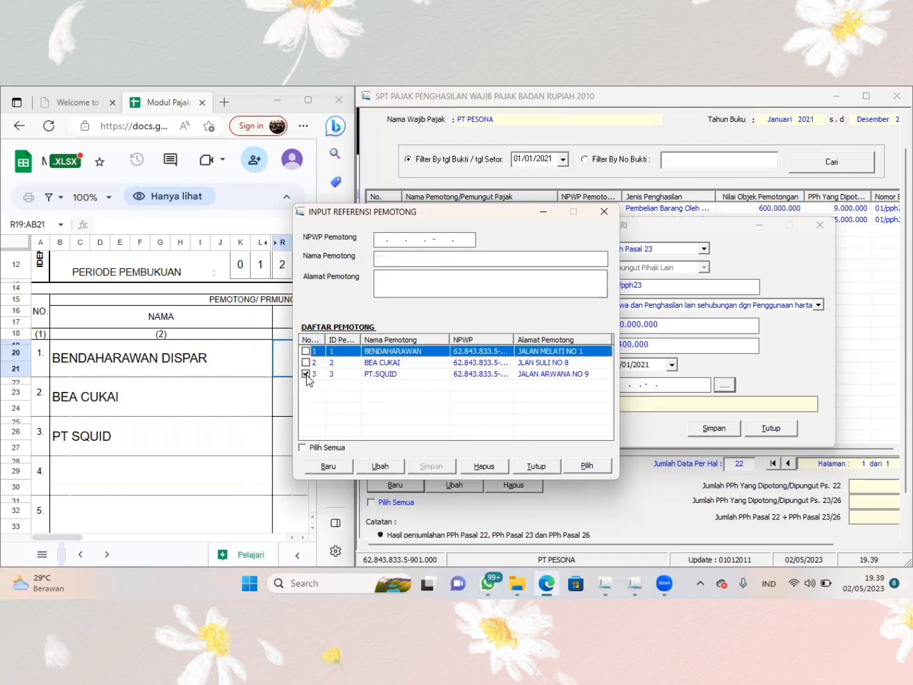
{"action": "left_click", "coordinate": [595, 467]}
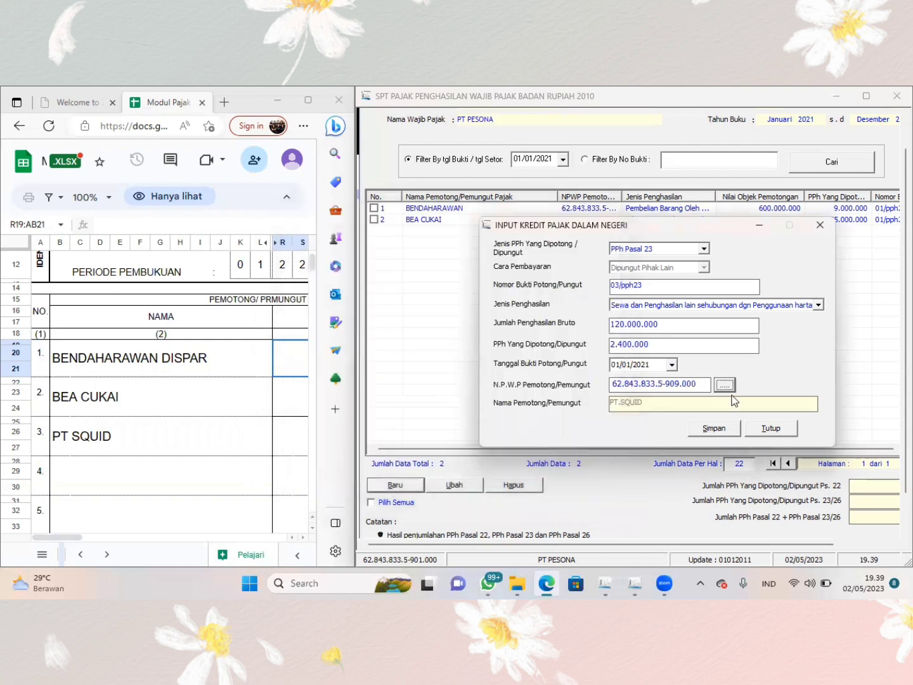
{"action": "left_click", "coordinate": [710, 428]}
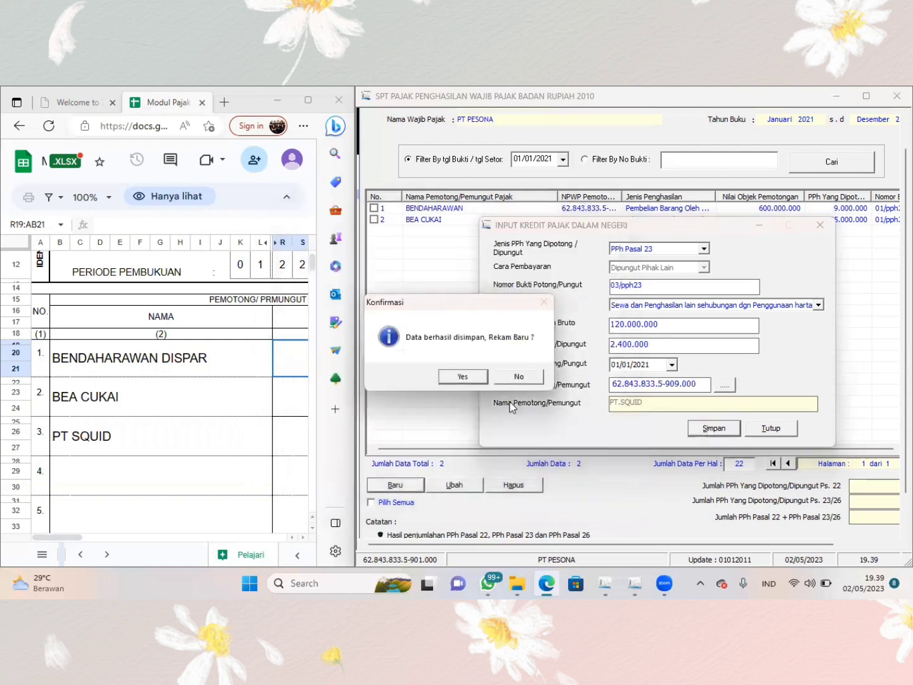
{"action": "left_click", "coordinate": [518, 376]}
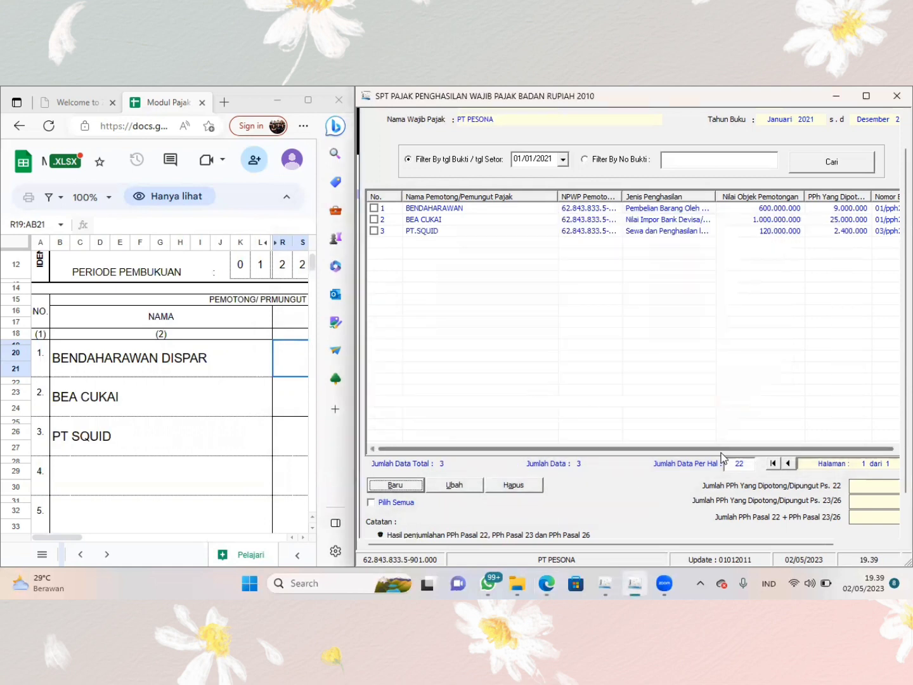
{"action": "left_click", "coordinate": [866, 96]}
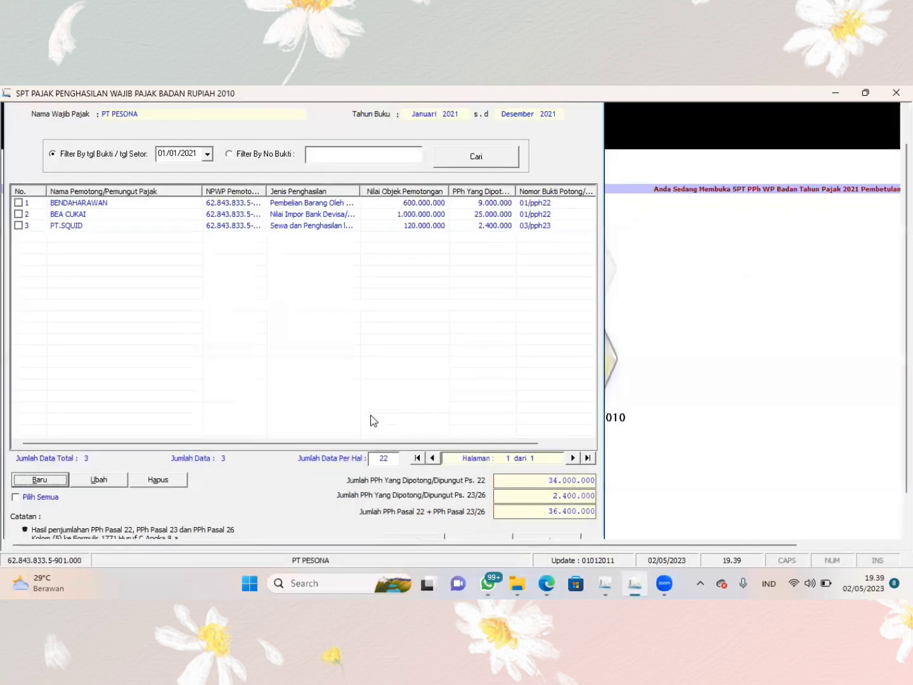
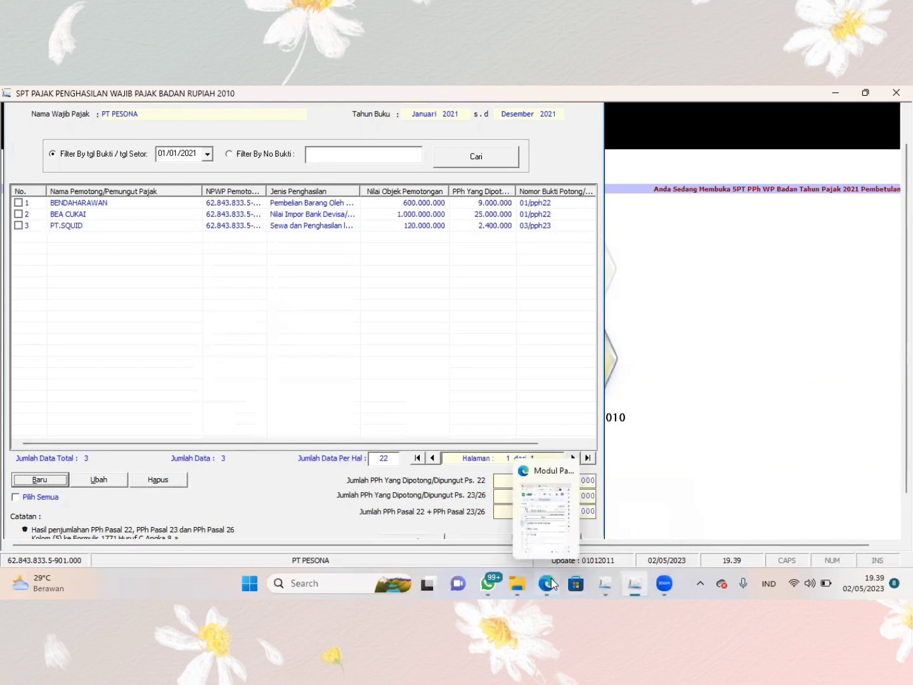
- Switch to the browser and compare the 1771 III sheet's total tax withheld with the total in eSPT's tax credit list
{"action": "left_click", "coordinate": [549, 584]}
{"action": "scroll", "coordinate": [267, 449], "scroll_direction": "down", "scroll_amount": 10}
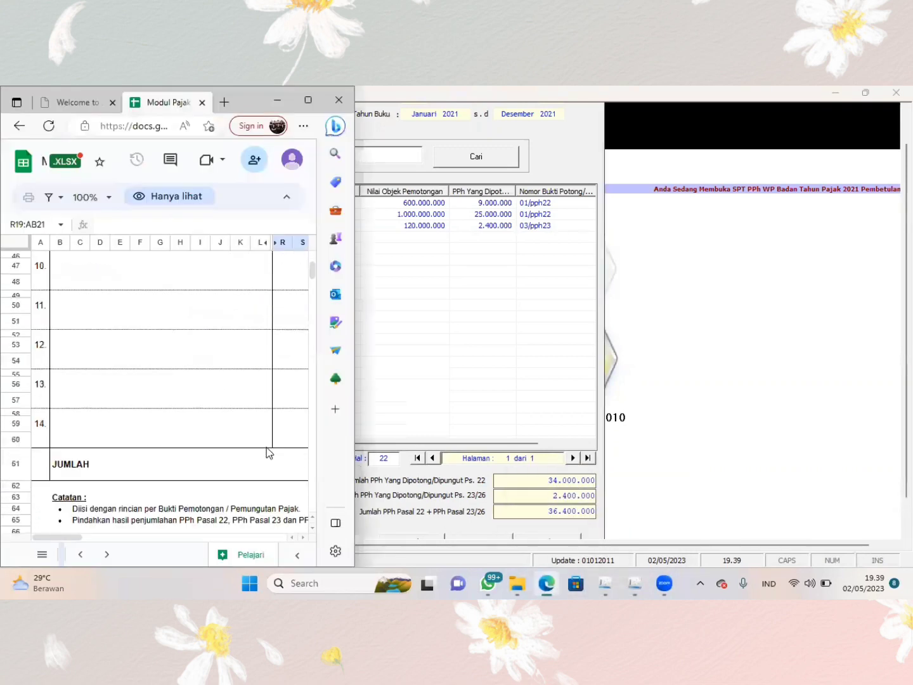
{"action": "scroll", "coordinate": [266, 447], "scroll_direction": "down", "scroll_amount": 3}
{"action": "scroll", "coordinate": [265, 447], "scroll_direction": "up", "scroll_amount": 10}
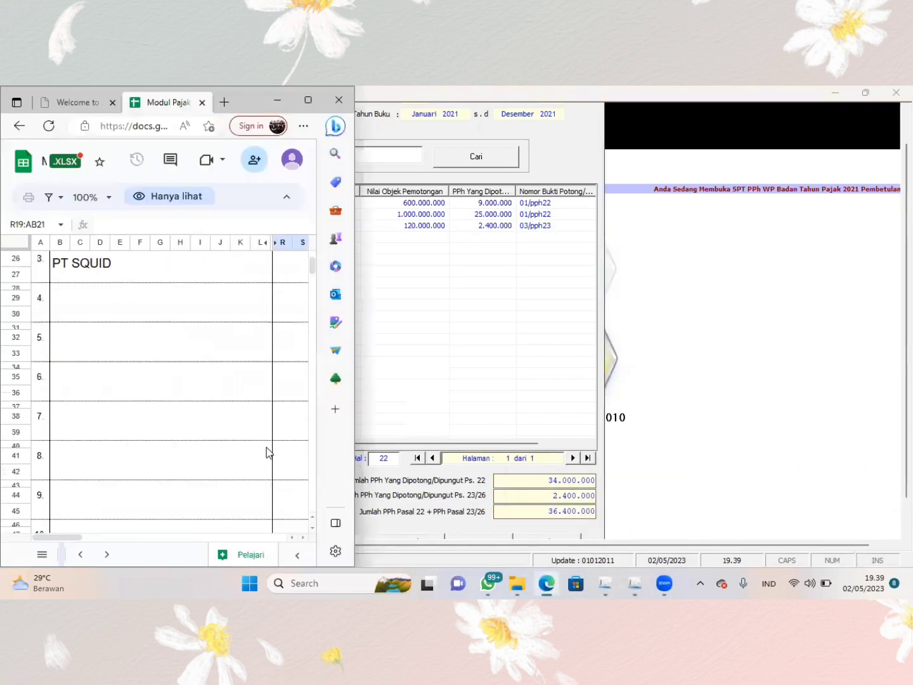
{"action": "scroll", "coordinate": [266, 447], "scroll_direction": "right", "scroll_amount": 3}
{"action": "scroll", "coordinate": [266, 447], "scroll_direction": "right", "scroll_amount": 8}
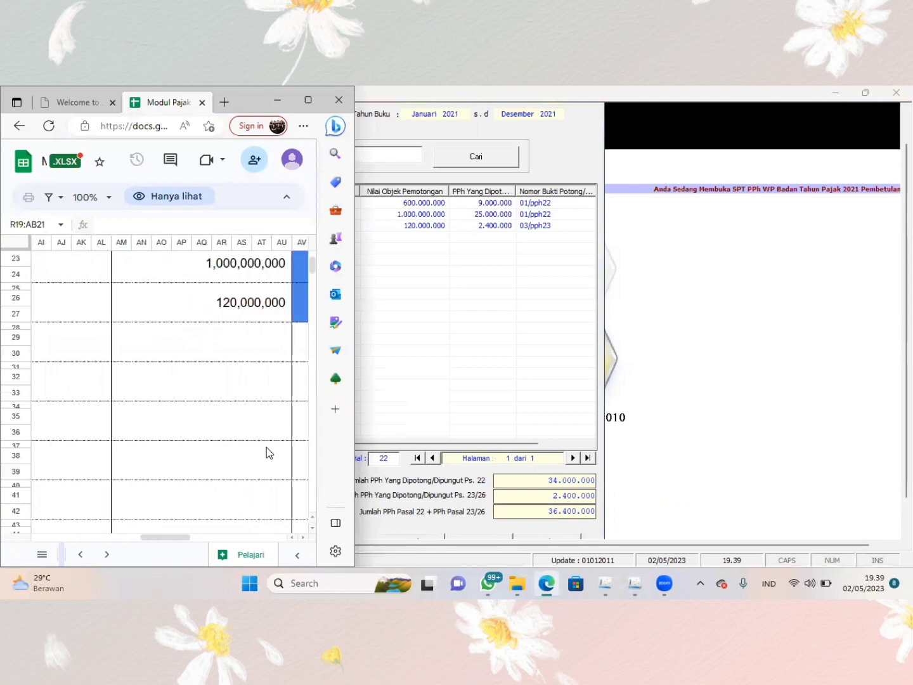
{"action": "scroll", "coordinate": [266, 447], "scroll_direction": "right", "scroll_amount": 4}
{"action": "scroll", "coordinate": [266, 447], "scroll_direction": "down", "scroll_amount": 5}
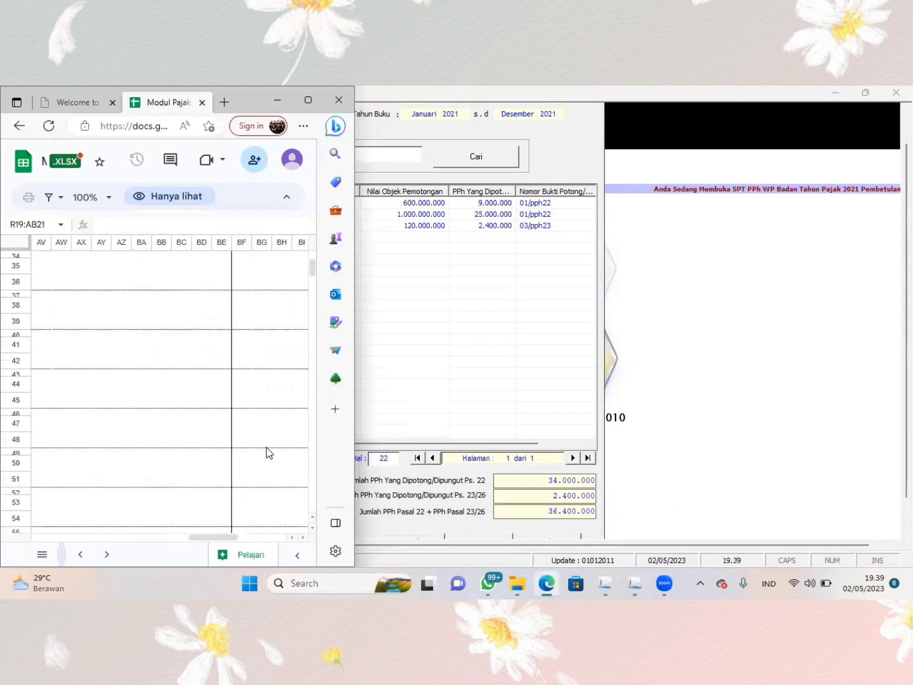
{"action": "scroll", "coordinate": [266, 447], "scroll_direction": "down", "scroll_amount": 1}
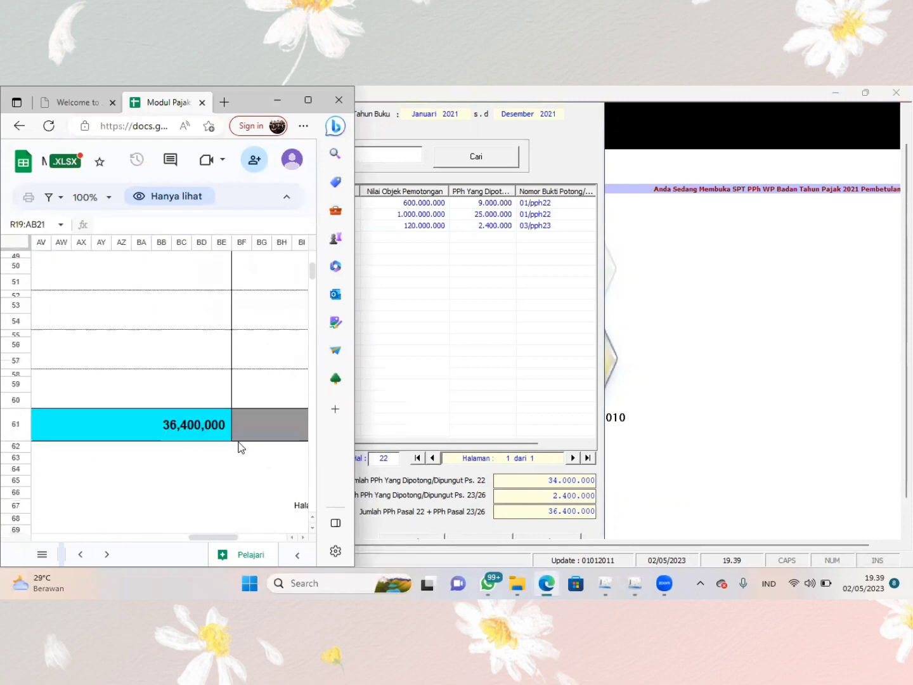
{"action": "left_click", "coordinate": [529, 378]}
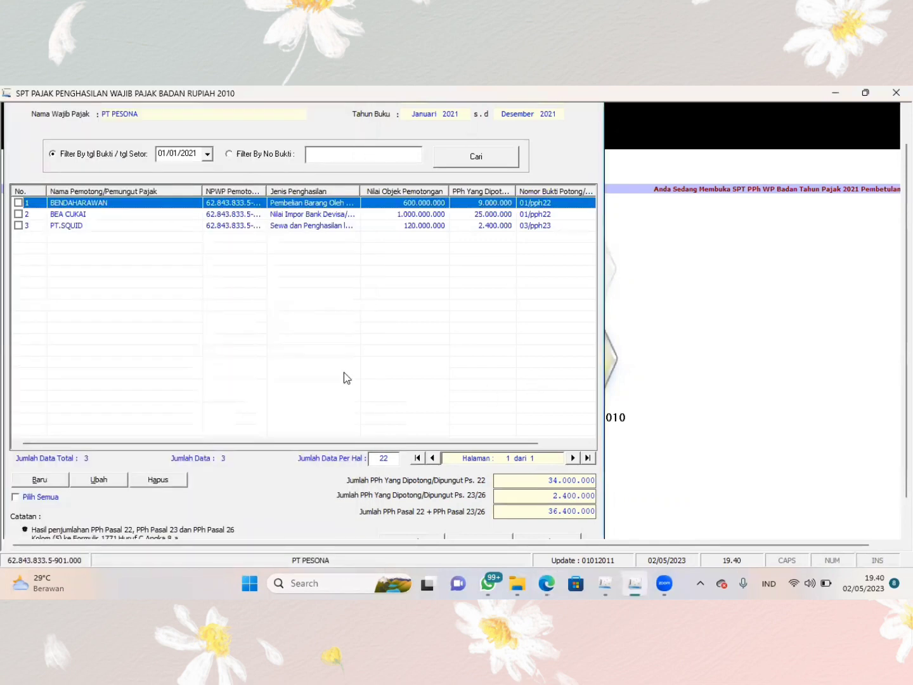
- Close the 1771-III tax credit list, open attachment form 1771-II, and move its window aside to make room for the sheet
{"action": "scroll", "coordinate": [346, 299], "scroll_direction": "right", "scroll_amount": 2}
{"action": "scroll", "coordinate": [347, 299], "scroll_direction": "down", "scroll_amount": 3}
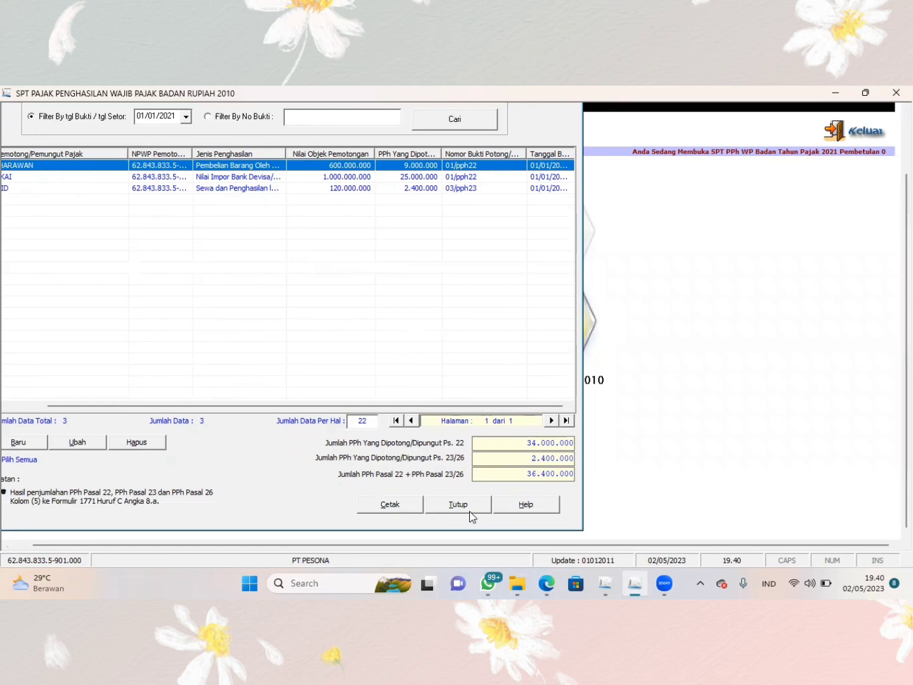
{"action": "left_click", "coordinate": [457, 504]}
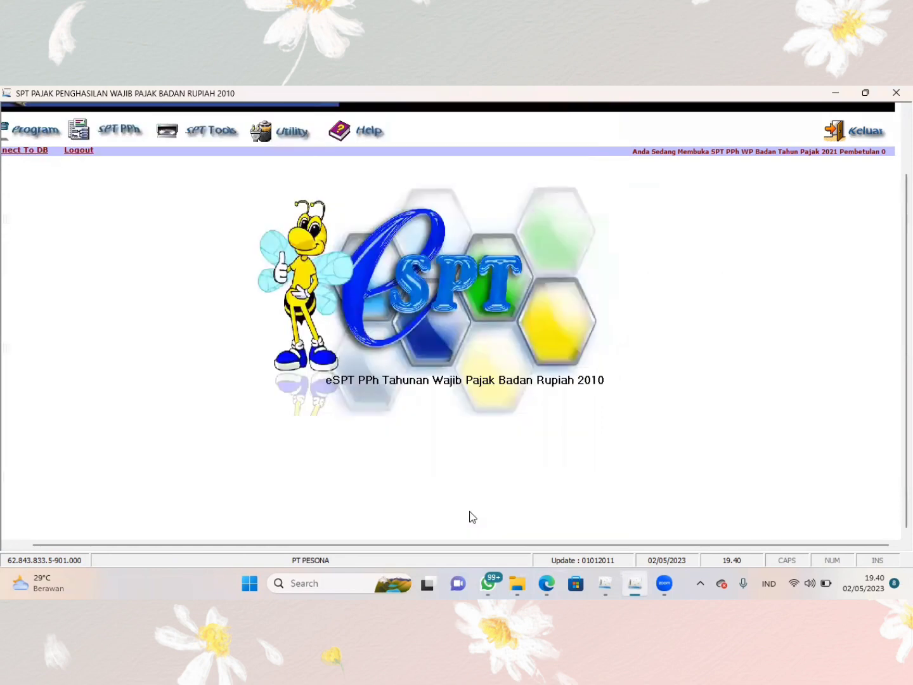
{"action": "left_click", "coordinate": [128, 134]}
{"action": "mouse_move", "coordinate": [140, 166]}
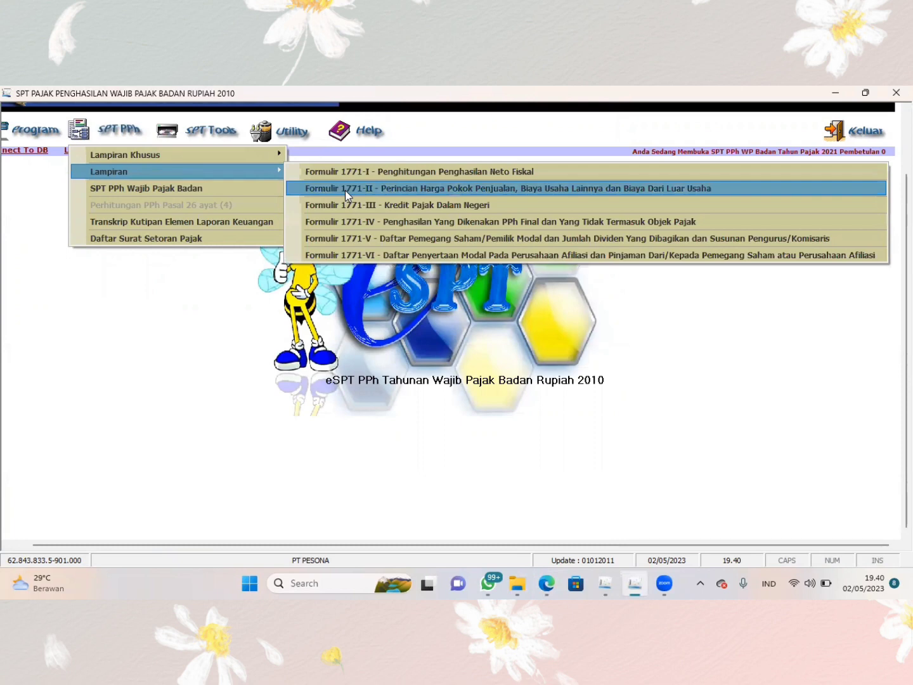
{"action": "left_click", "coordinate": [345, 189]}
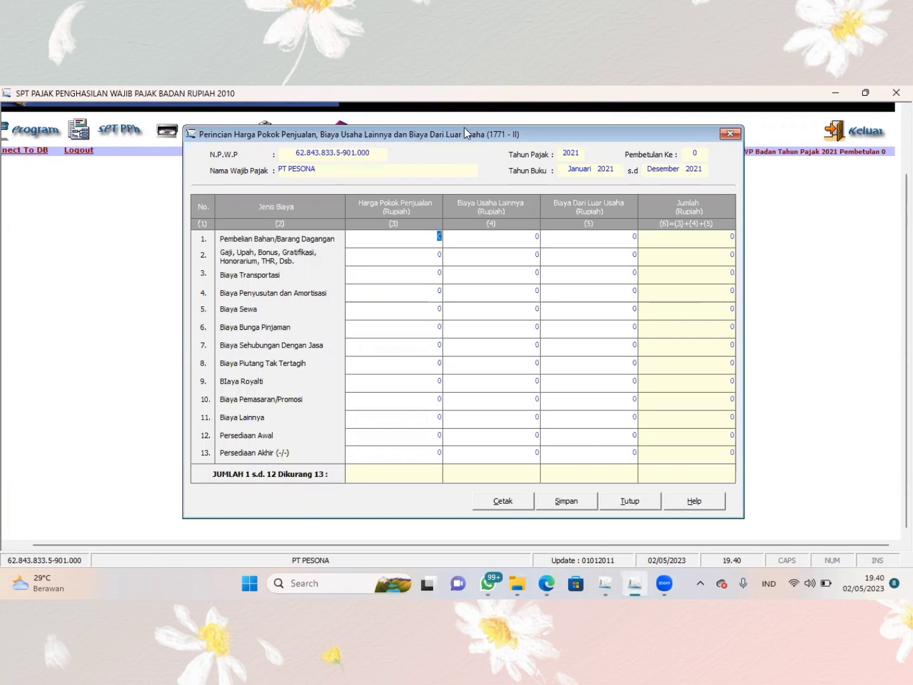
{"action": "left_click_drag", "start_coordinate": [464, 128], "coordinate": [642, 115]}
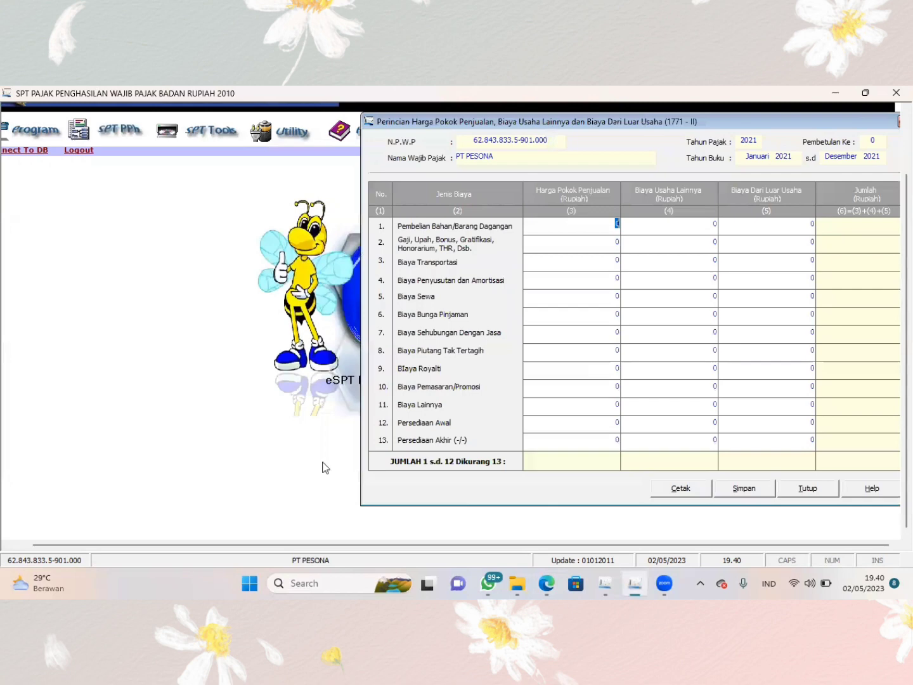
- Switch to the browser, open the workbook's 1771 II sheet, and widen the window to read the expense rows and their amounts
{"action": "left_click", "coordinate": [546, 584]}
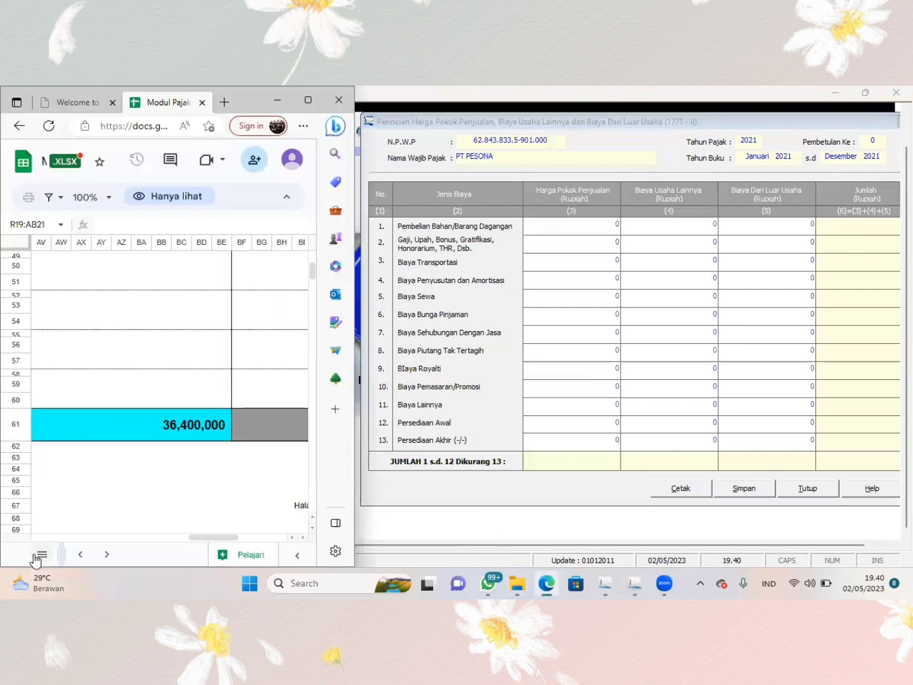
{"action": "left_click", "coordinate": [42, 555]}
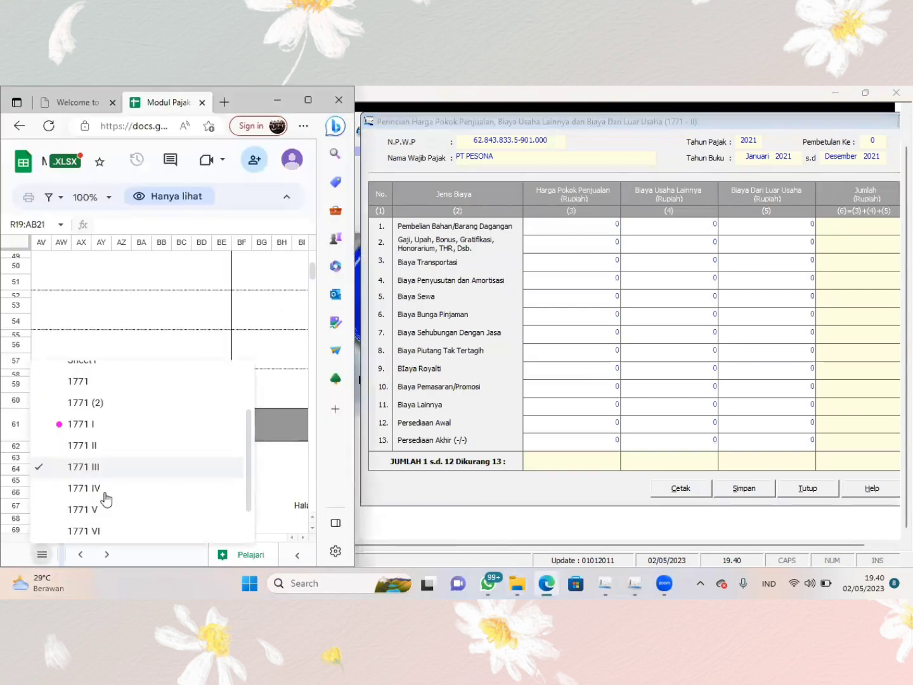
{"action": "left_click", "coordinate": [92, 446]}
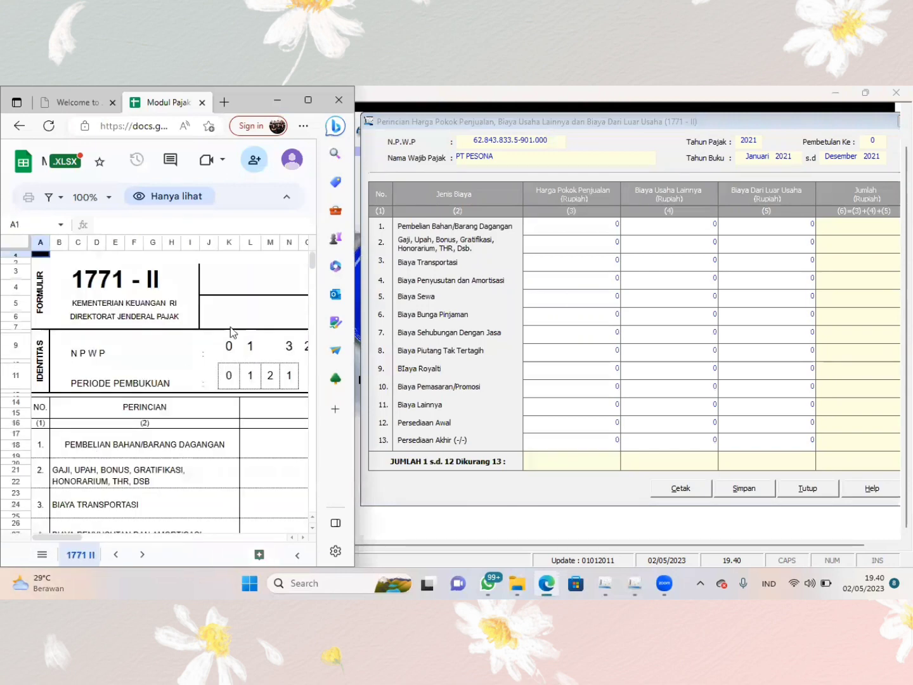
{"action": "left_click_drag", "start_coordinate": [364, 376], "coordinate": [469, 380]}
{"action": "scroll", "coordinate": [266, 427], "scroll_direction": "down", "scroll_amount": 3}
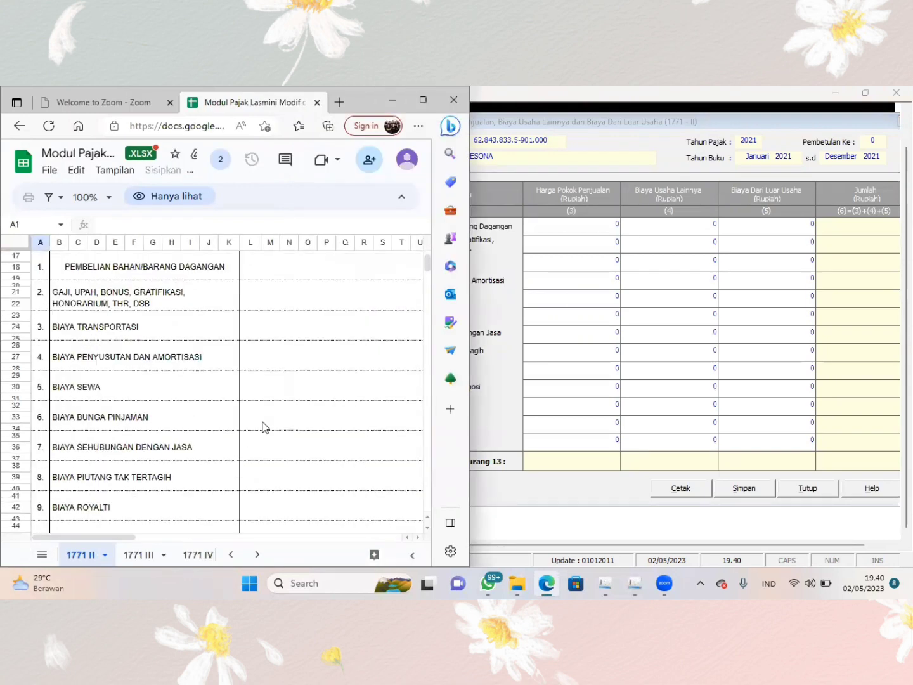
{"action": "scroll", "coordinate": [266, 426], "scroll_direction": "up", "scroll_amount": 5}
{"action": "scroll", "coordinate": [266, 426], "scroll_direction": "right", "scroll_amount": 1}
{"action": "scroll", "coordinate": [266, 426], "scroll_direction": "right", "scroll_amount": 3}
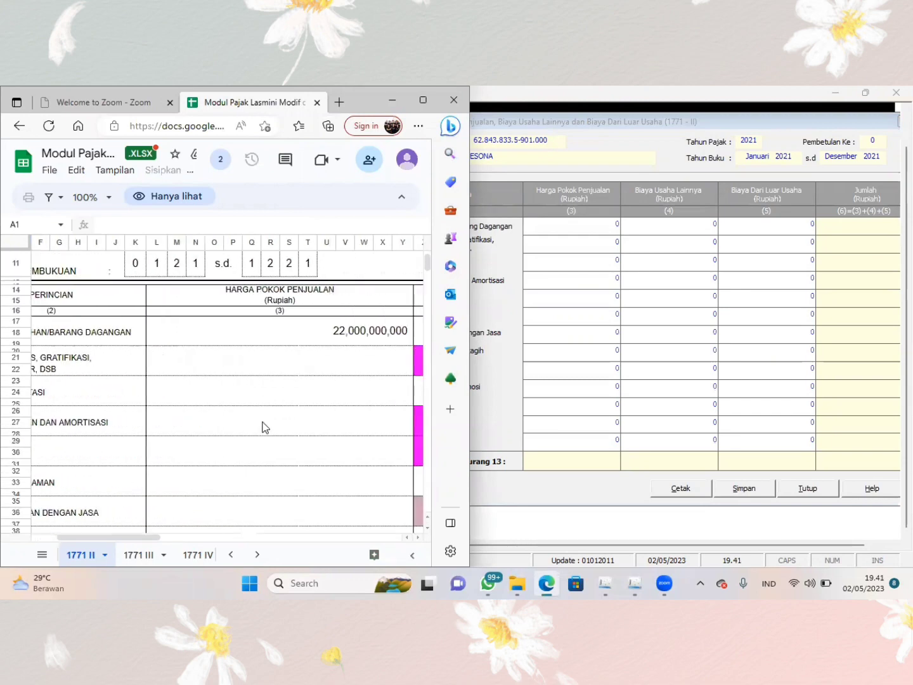
{"action": "scroll", "coordinate": [265, 426], "scroll_direction": "left", "scroll_amount": 4}
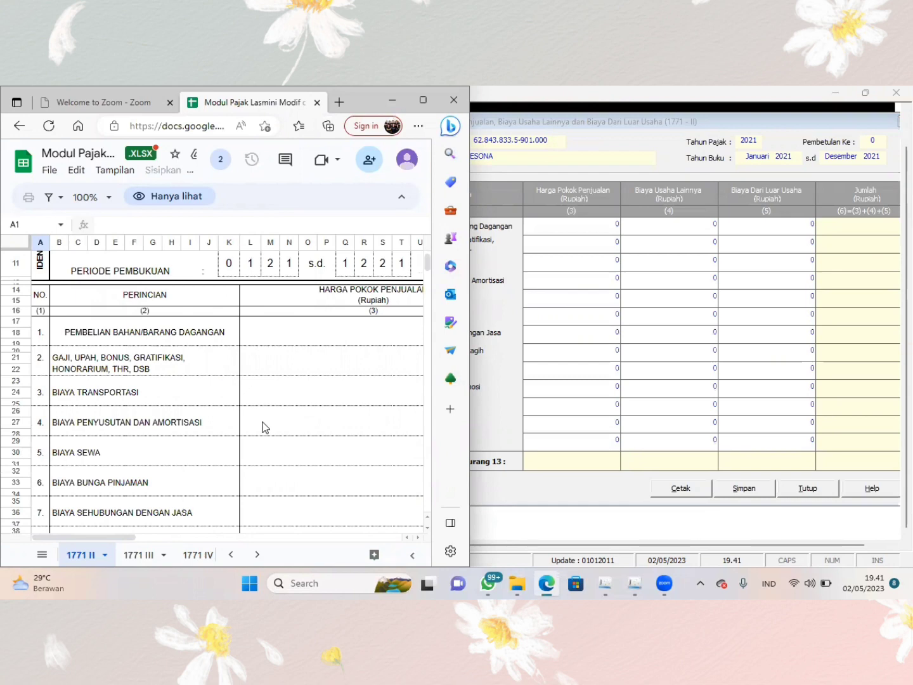
{"action": "scroll", "coordinate": [265, 426], "scroll_direction": "right", "scroll_amount": 3}
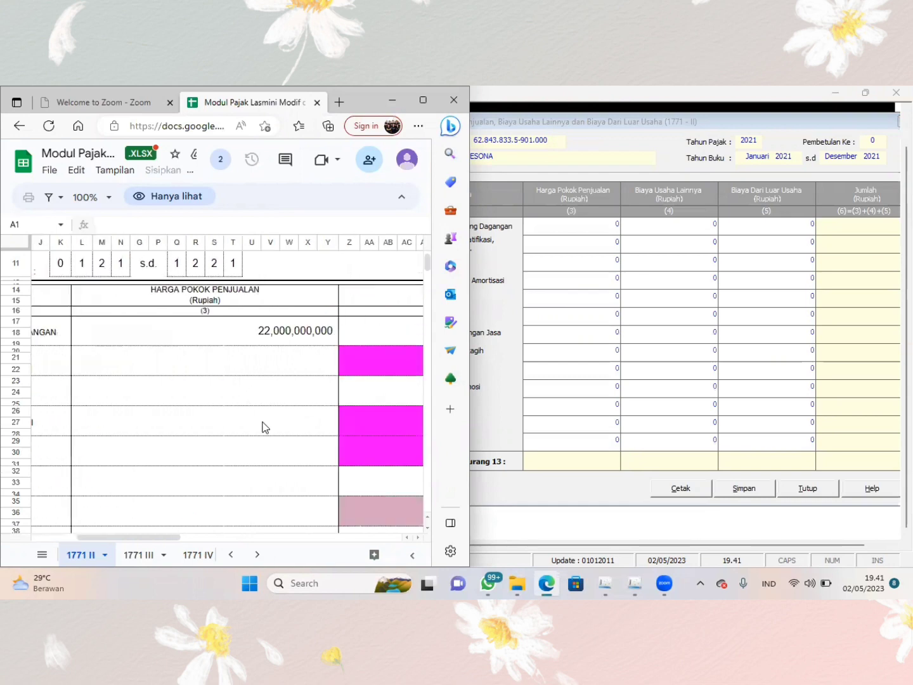
- Place eSPT beside the sheet and enter 22.000.000.000 as Harga Pokok Penjualan for Pembelian Bahan/Barang Dagangan
{"action": "left_click", "coordinate": [603, 239]}
{"action": "left_click", "coordinate": [607, 219]}
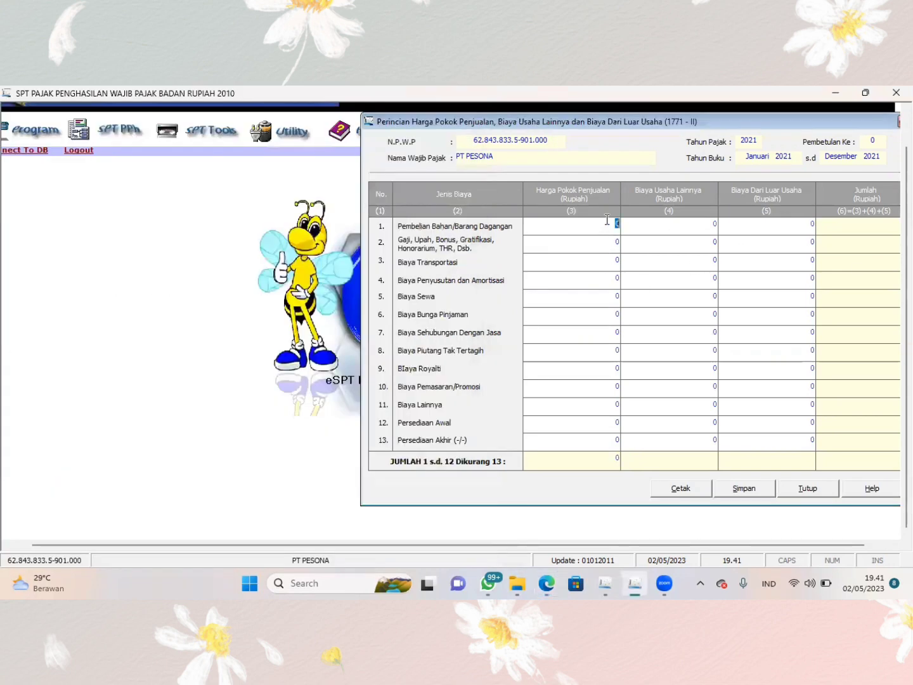
{"action": "key", "text": "super+Right"}
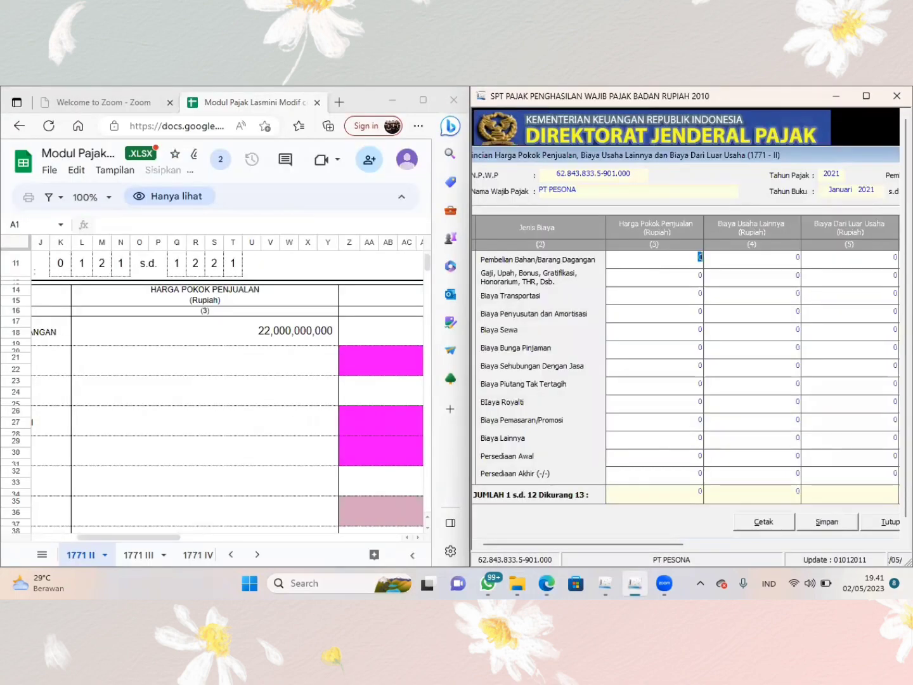
{"action": "type", "text": "22."}
{"action": "type", "text": "000.0"}
{"action": "type", "text": "00.000"}
{"action": "key", "text": "Tab"}
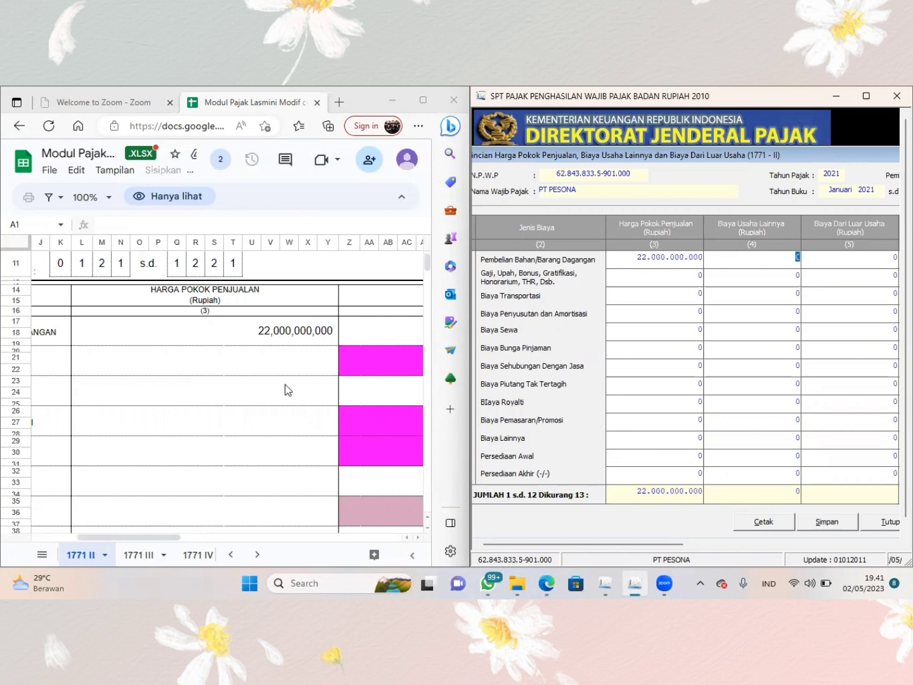
- Enter the sheet's 750.000.000 as Biaya Usaha Lainnya in the salaries and wages row (Gaji, Upah, Bonus)
{"action": "scroll", "coordinate": [287, 388], "scroll_direction": "right", "scroll_amount": 6}
{"action": "scroll", "coordinate": [286, 388], "scroll_direction": "right", "scroll_amount": 4}
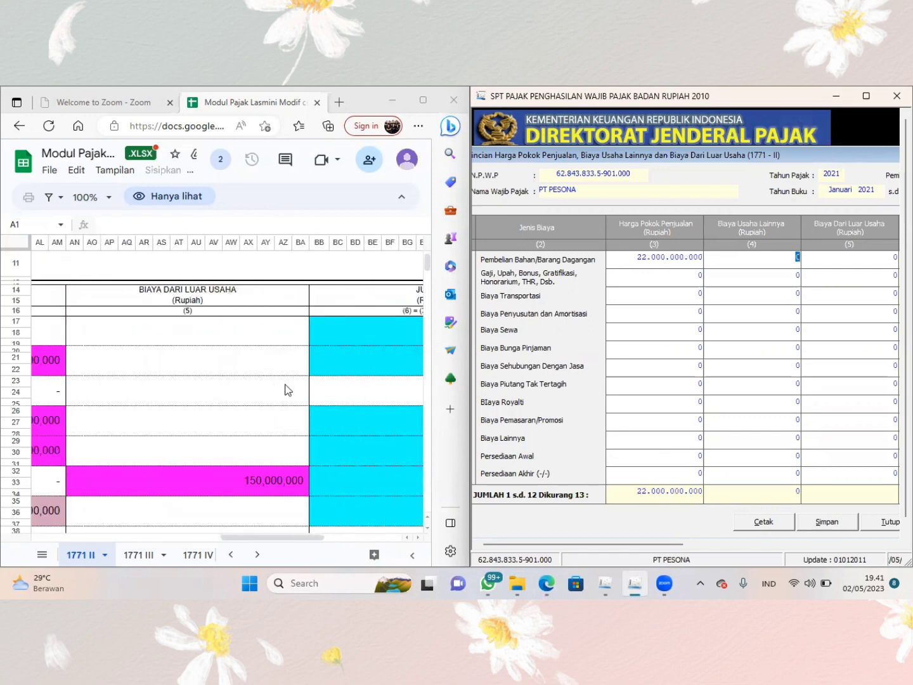
{"action": "scroll", "coordinate": [287, 388], "scroll_direction": "right", "scroll_amount": 3}
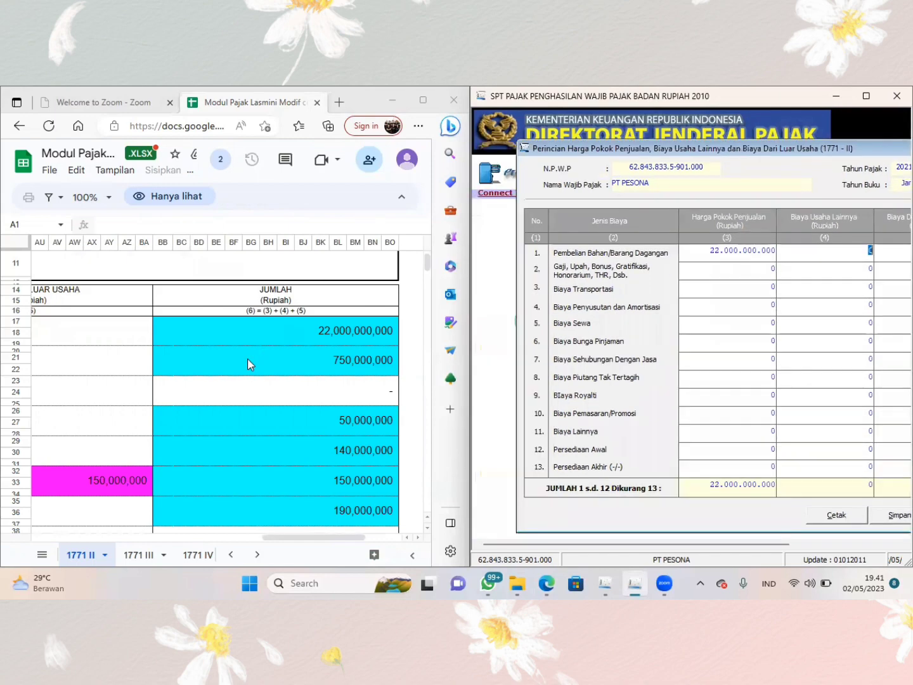
{"action": "scroll", "coordinate": [248, 362], "scroll_direction": "left", "scroll_amount": 10}
{"action": "scroll", "coordinate": [248, 360], "scroll_direction": "left", "scroll_amount": 3}
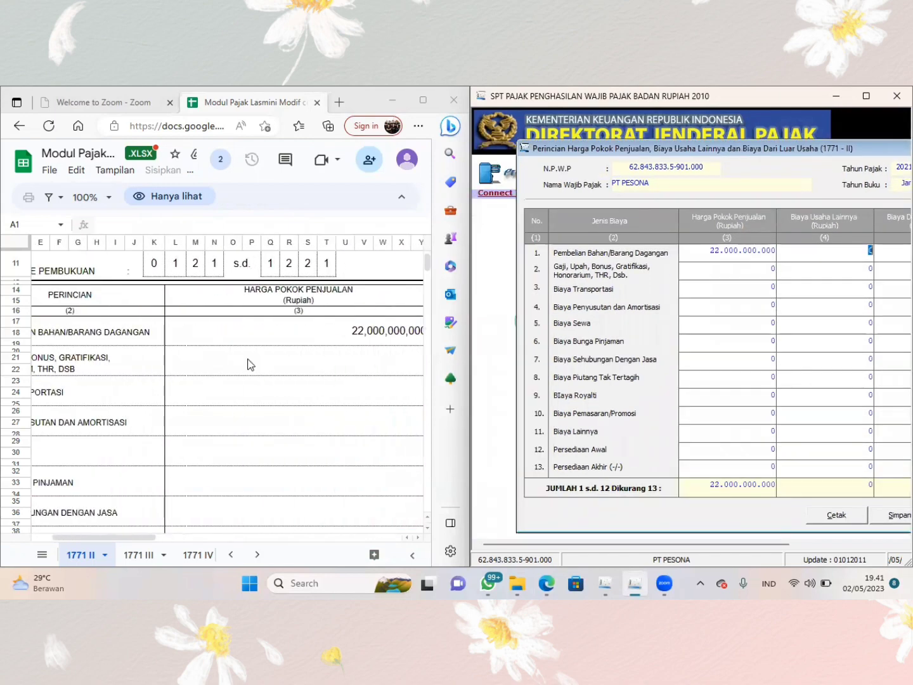
{"action": "scroll", "coordinate": [248, 359], "scroll_direction": "right", "scroll_amount": 6}
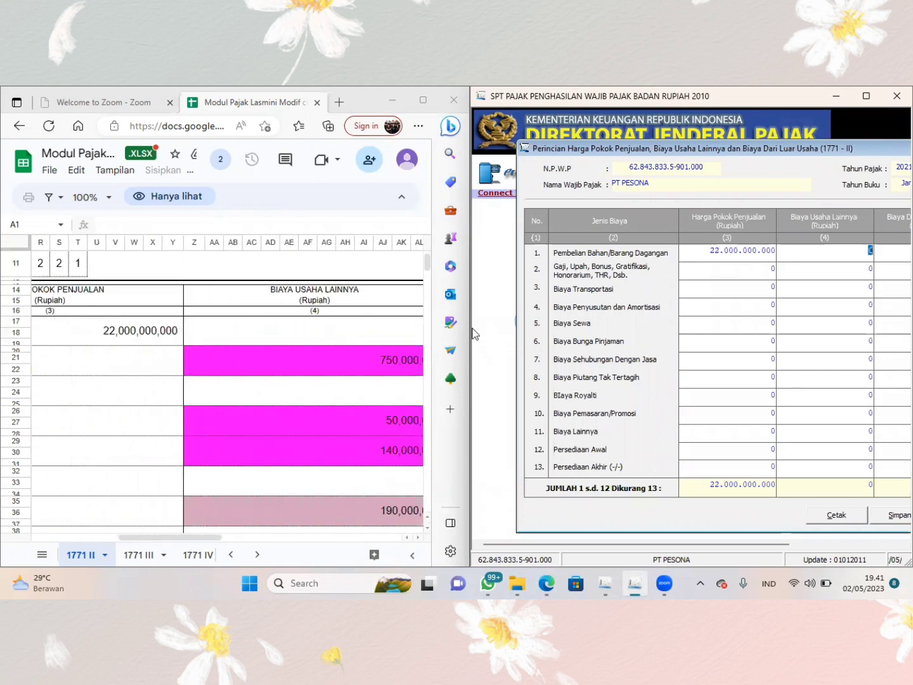
{"action": "left_click", "coordinate": [824, 274]}
{"action": "type", "text": "74"}
{"action": "type", "text": "0000"}
{"action": "type", "text": "000"}
{"action": "key", "text": "Return"}
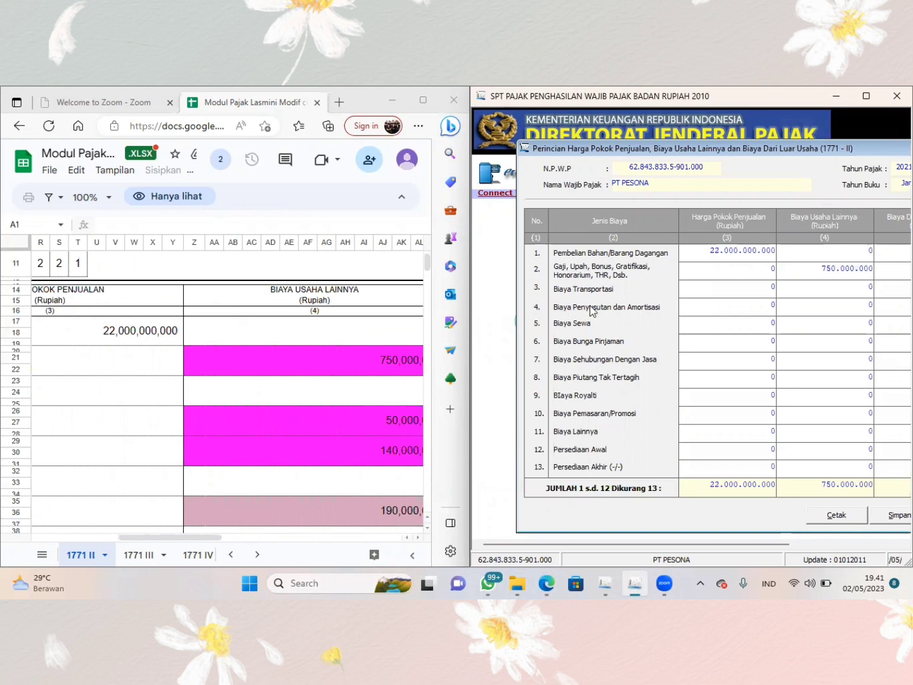
- Enter the sheet's 50.000.000 as Biaya Usaha Lainnya in the Biaya Penyusutan dan Amortisasi row
{"action": "scroll", "coordinate": [373, 299], "scroll_direction": "right", "scroll_amount": 10}
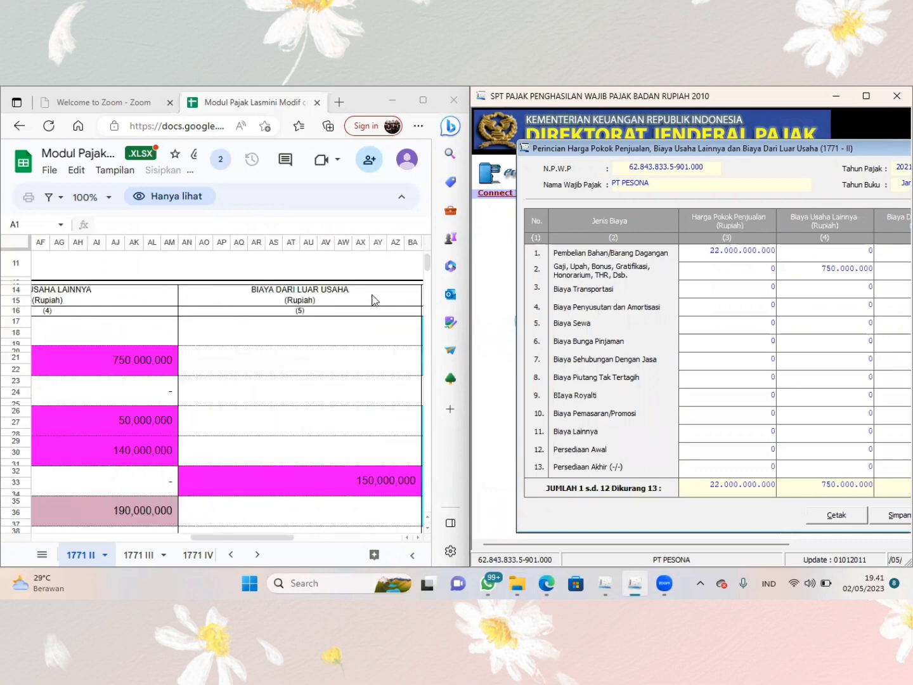
{"action": "scroll", "coordinate": [372, 300], "scroll_direction": "left", "scroll_amount": 15}
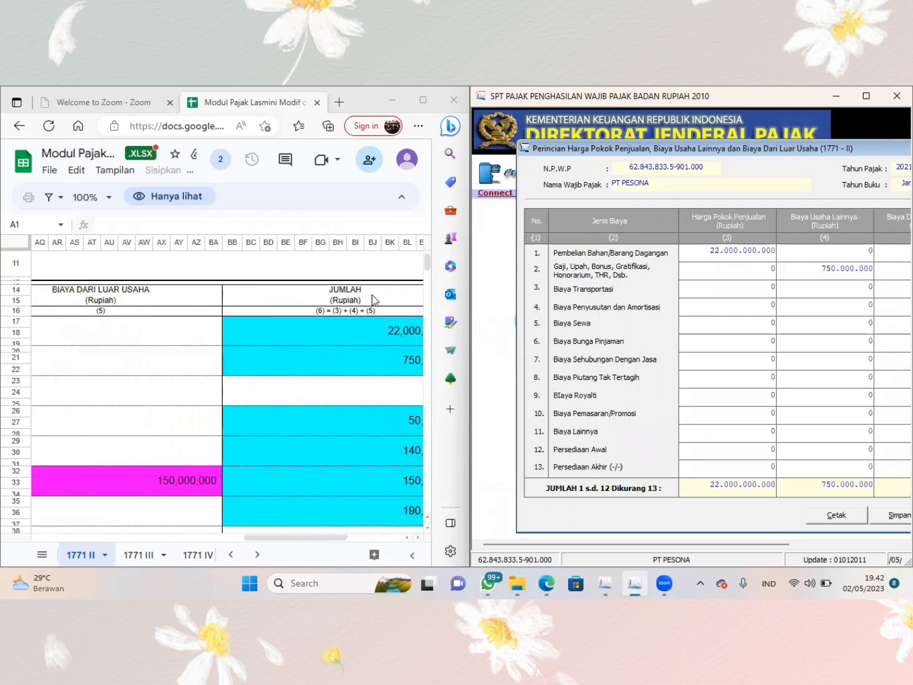
{"action": "scroll", "coordinate": [374, 299], "scroll_direction": "left", "scroll_amount": 5}
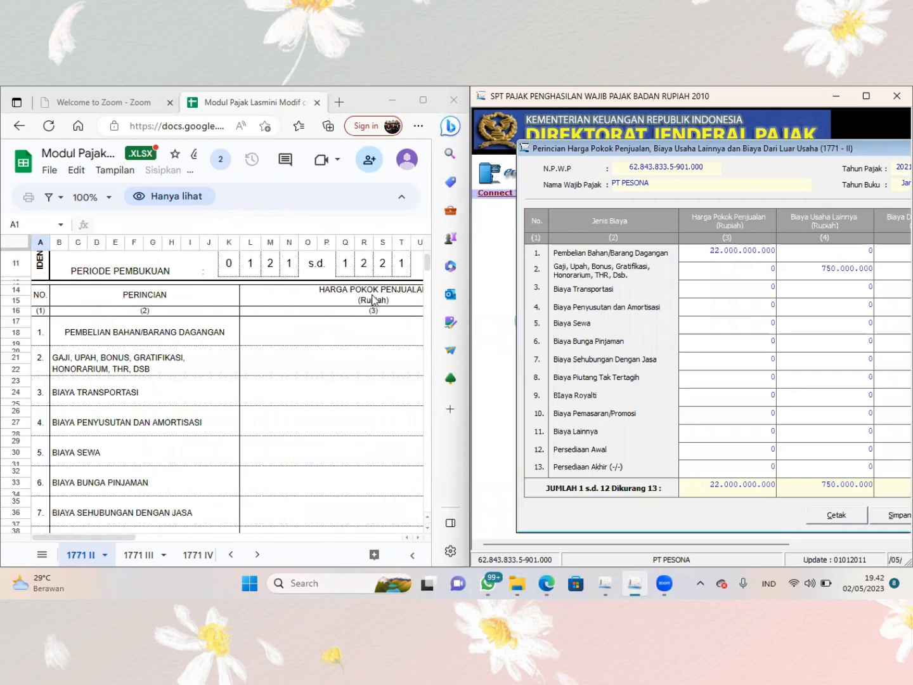
{"action": "scroll", "coordinate": [373, 300], "scroll_direction": "right", "scroll_amount": 6}
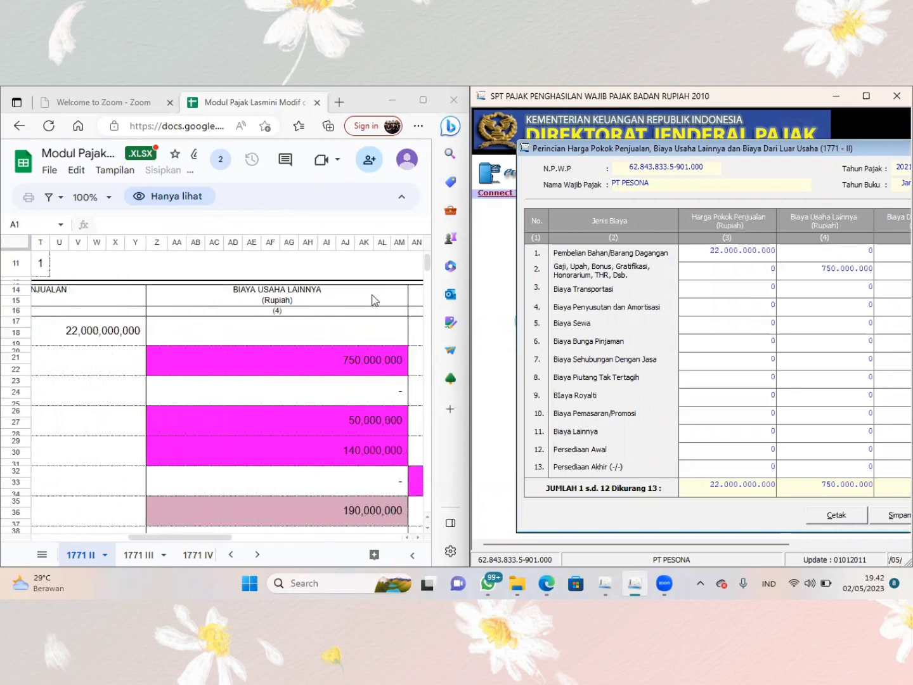
{"action": "scroll", "coordinate": [374, 300], "scroll_direction": "right", "scroll_amount": 2}
{"action": "scroll", "coordinate": [373, 300], "scroll_direction": "right", "scroll_amount": 3}
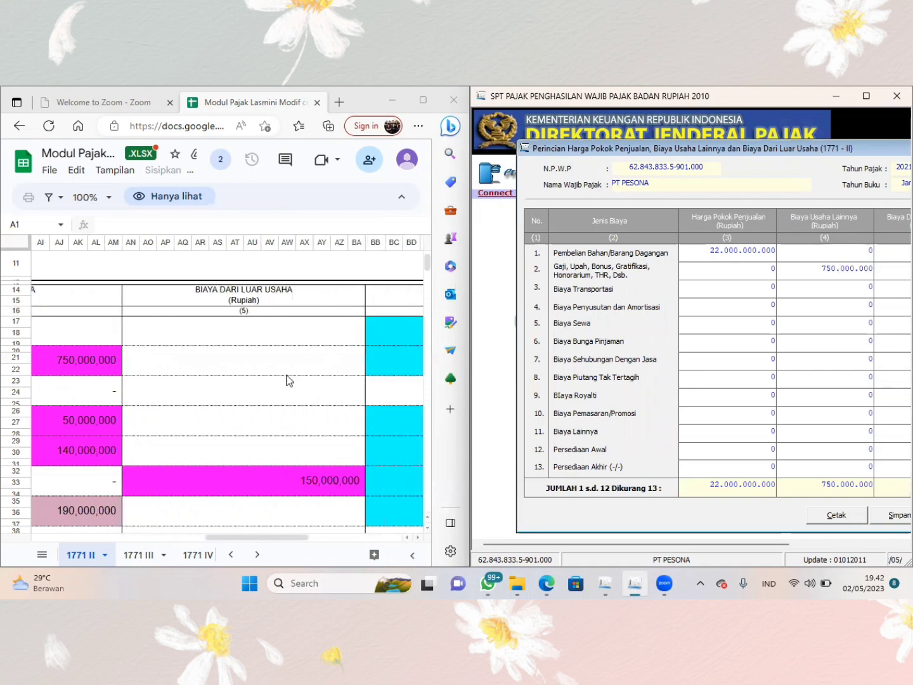
{"action": "scroll", "coordinate": [293, 377], "scroll_direction": "left", "scroll_amount": 10}
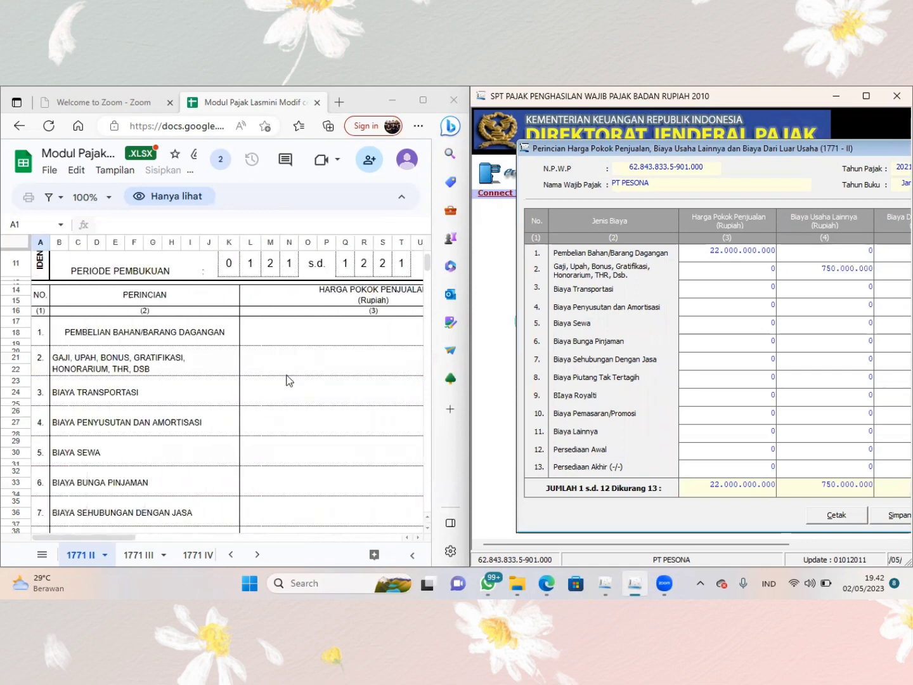
{"action": "scroll", "coordinate": [289, 379], "scroll_direction": "right", "scroll_amount": 3}
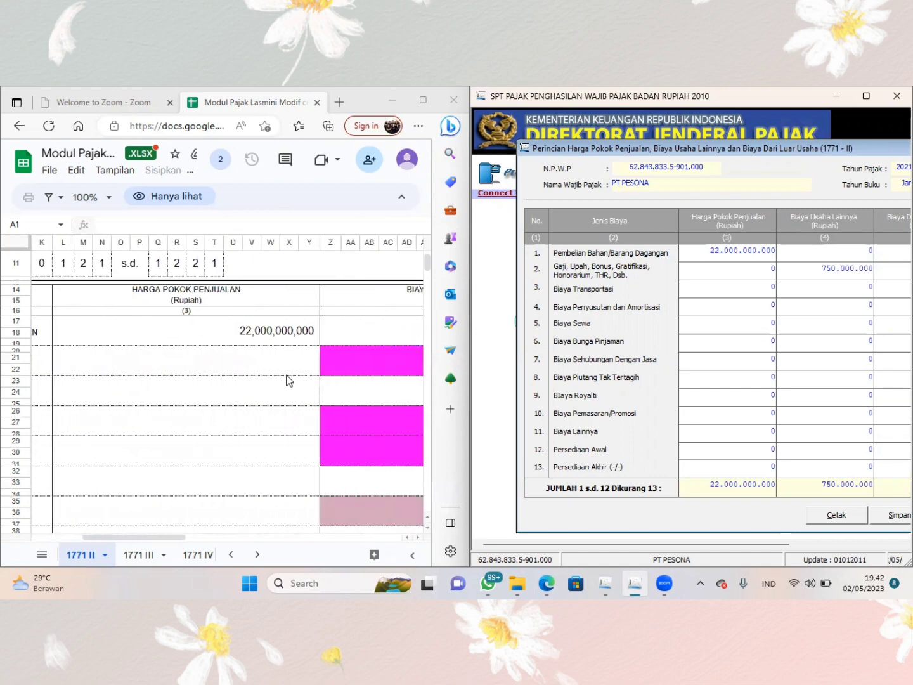
{"action": "scroll", "coordinate": [289, 379], "scroll_direction": "right", "scroll_amount": 2}
{"action": "scroll", "coordinate": [286, 380], "scroll_direction": "right", "scroll_amount": 2}
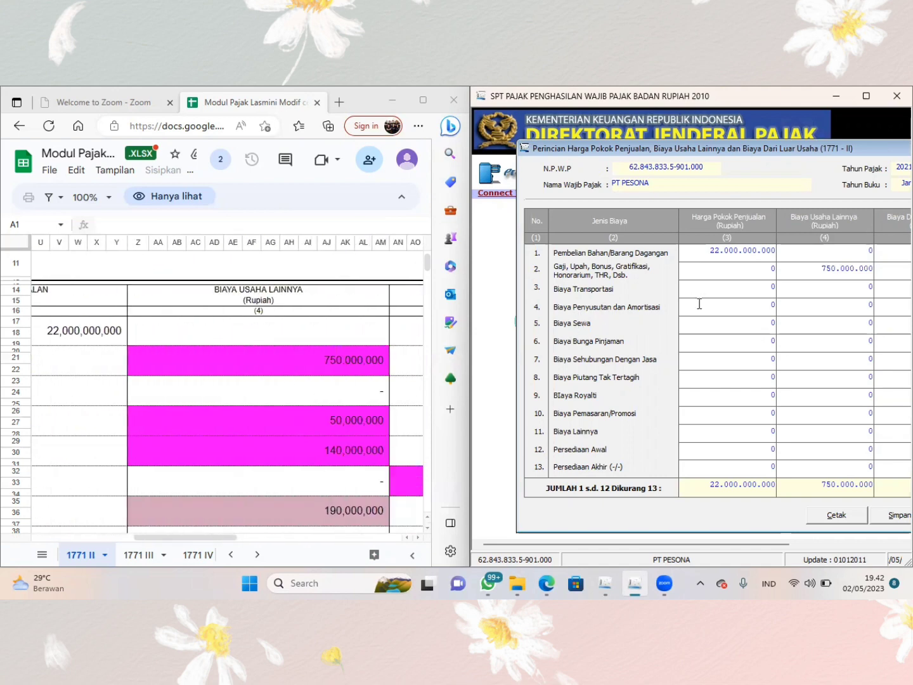
{"action": "left_click", "coordinate": [806, 304]}
{"action": "type", "text": "5"}
{"action": "type", "text": "0.000.000"}
{"action": "key", "text": "Return"}
{"action": "scroll", "coordinate": [344, 414], "scroll_direction": "right", "scroll_amount": 5}
{"action": "scroll", "coordinate": [344, 415], "scroll_direction": "right", "scroll_amount": 2}
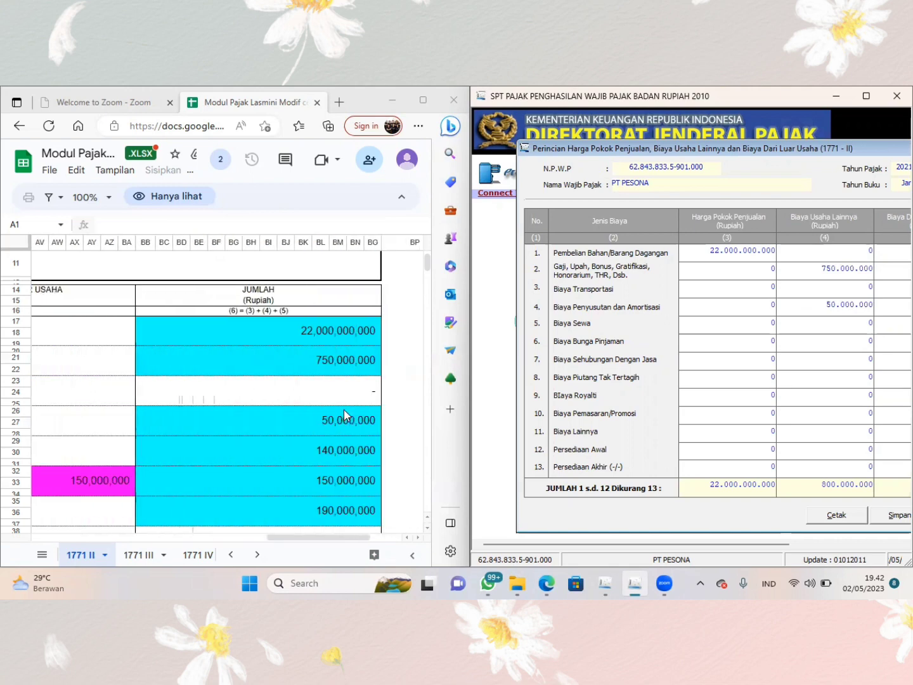
- Enter the sheet's 140.000.000 as Biaya Usaha Lainnya in the Biaya Sewa row
{"action": "scroll", "coordinate": [343, 416], "scroll_direction": "left", "scroll_amount": 10}
{"action": "scroll", "coordinate": [344, 410], "scroll_direction": "left", "scroll_amount": 1}
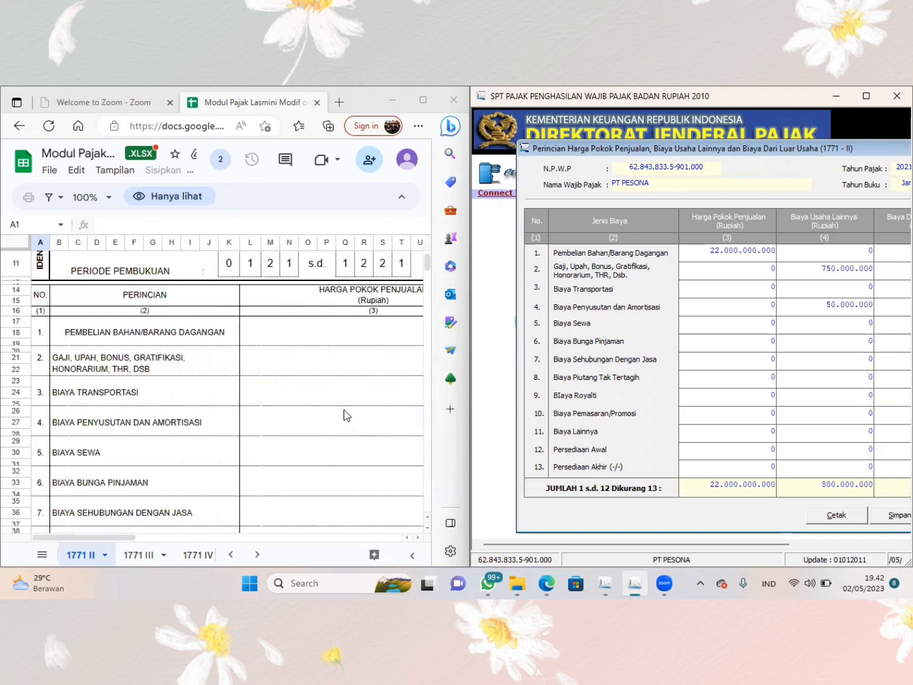
{"action": "scroll", "coordinate": [306, 409], "scroll_direction": "right", "scroll_amount": 8}
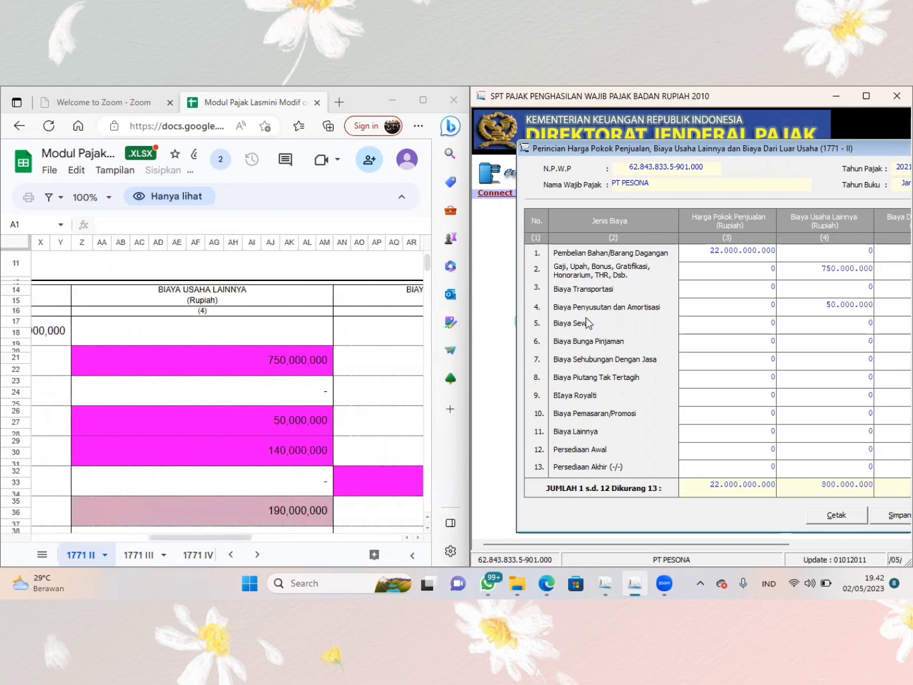
{"action": "left_click", "coordinate": [832, 320]}
{"action": "type", "text": "140.000.000"}
- Enter the sheet's 150.000.000 as Biaya Dari Luar Usaha in the Biaya Bunga Pinjaman row
{"action": "scroll", "coordinate": [362, 419], "scroll_direction": "right", "scroll_amount": 5}
{"action": "scroll", "coordinate": [361, 417], "scroll_direction": "right", "scroll_amount": 3}
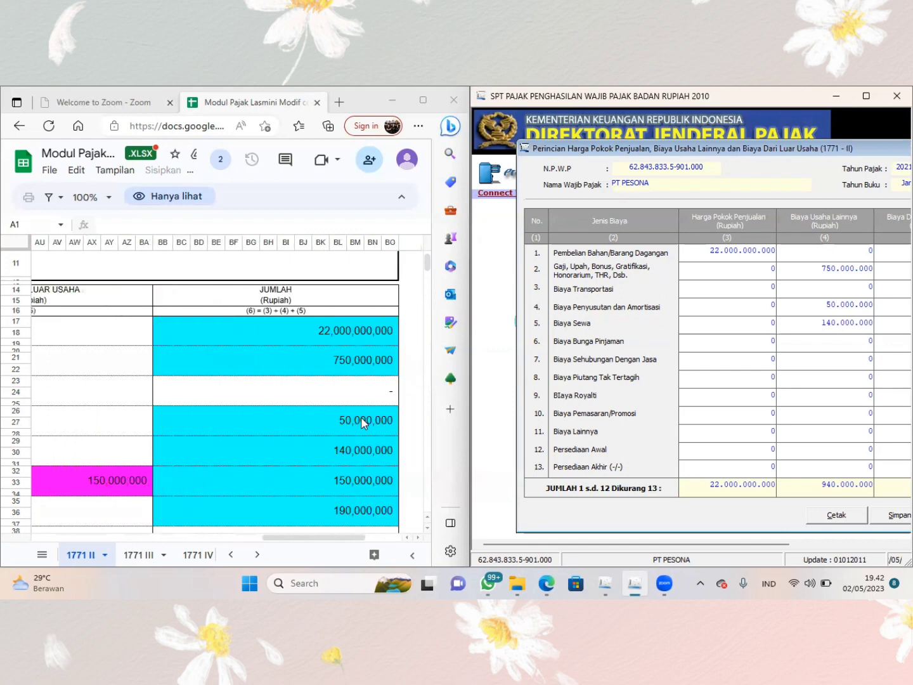
{"action": "scroll", "coordinate": [362, 419], "scroll_direction": "left", "scroll_amount": 10}
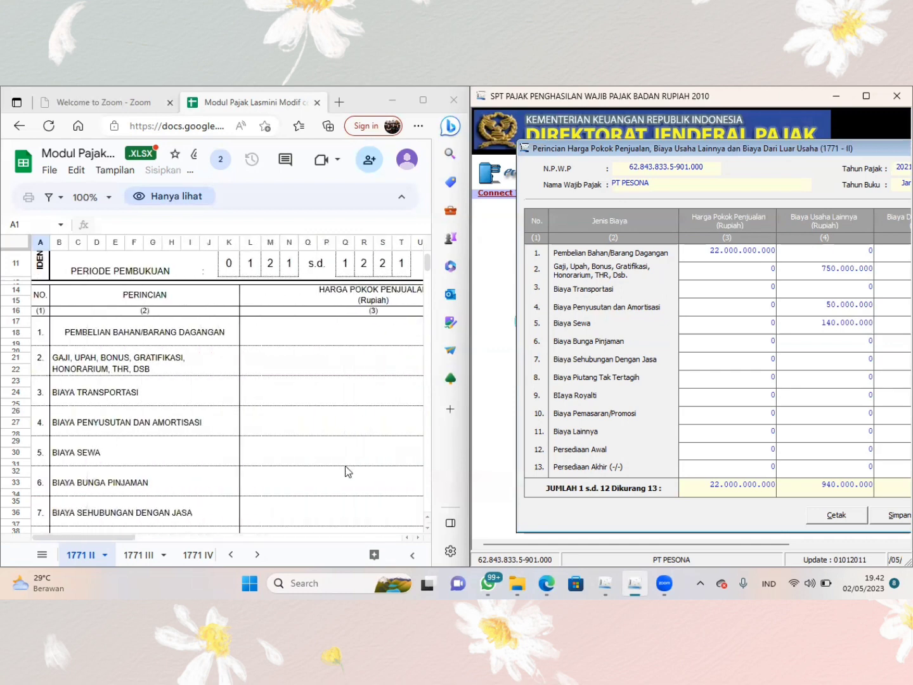
{"action": "scroll", "coordinate": [344, 470], "scroll_direction": "right", "scroll_amount": 6}
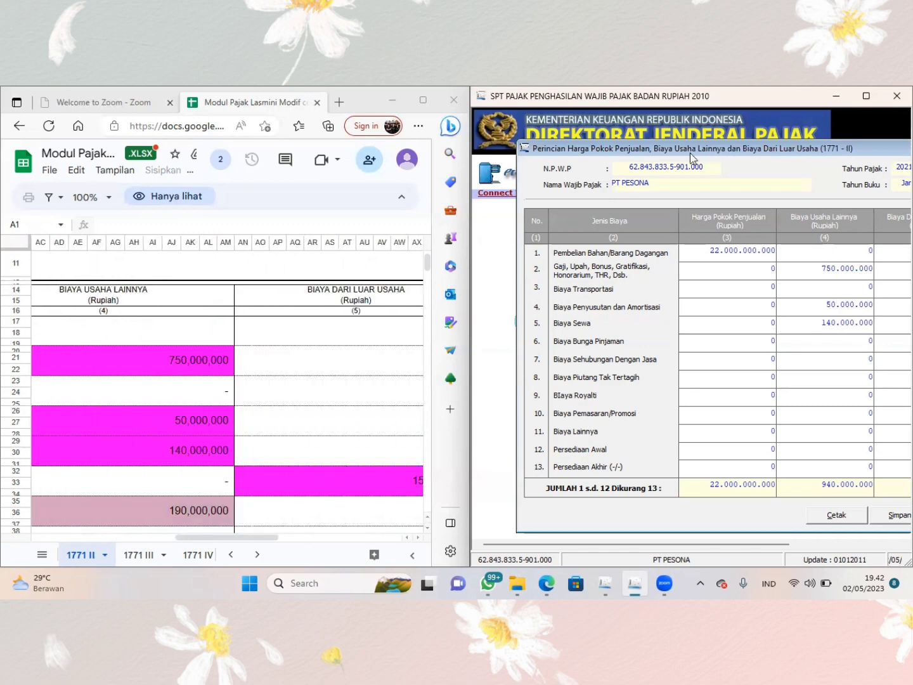
{"action": "left_click_drag", "start_coordinate": [690, 153], "coordinate": [640, 163]}
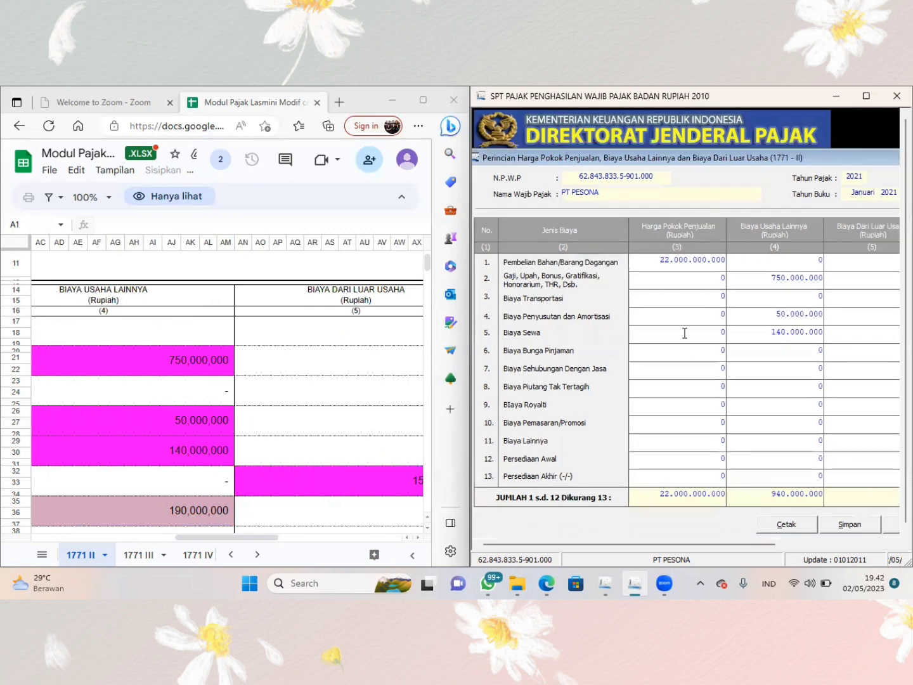
{"action": "left_click", "coordinate": [720, 351]}
{"action": "key", "text": "Tab"}
{"action": "key", "text": "Tab"}
{"action": "left_click_drag", "start_coordinate": [818, 158], "coordinate": [634, 190]}
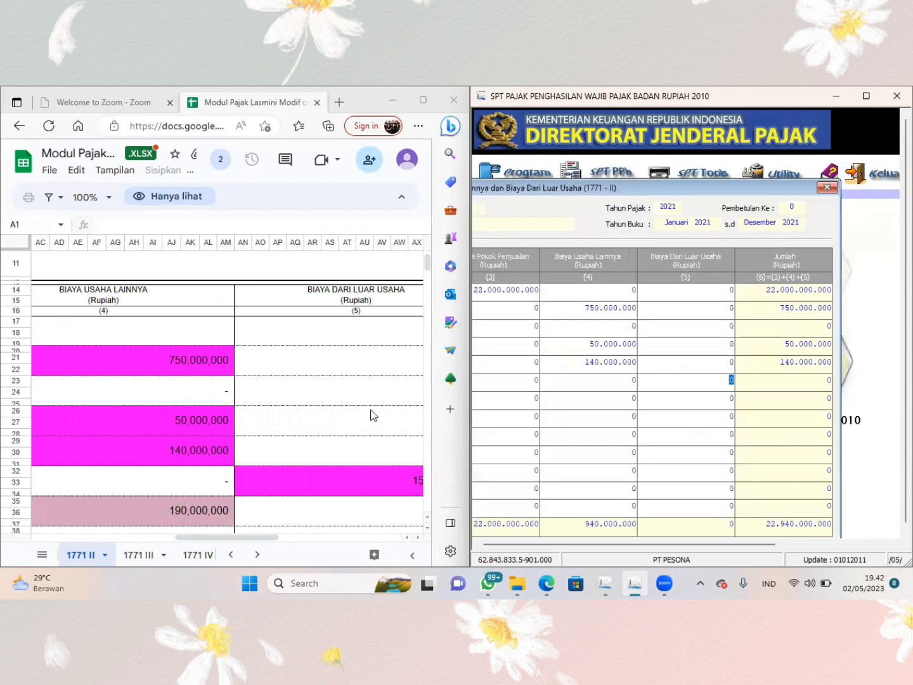
{"action": "scroll", "coordinate": [373, 415], "scroll_direction": "right", "scroll_amount": 5}
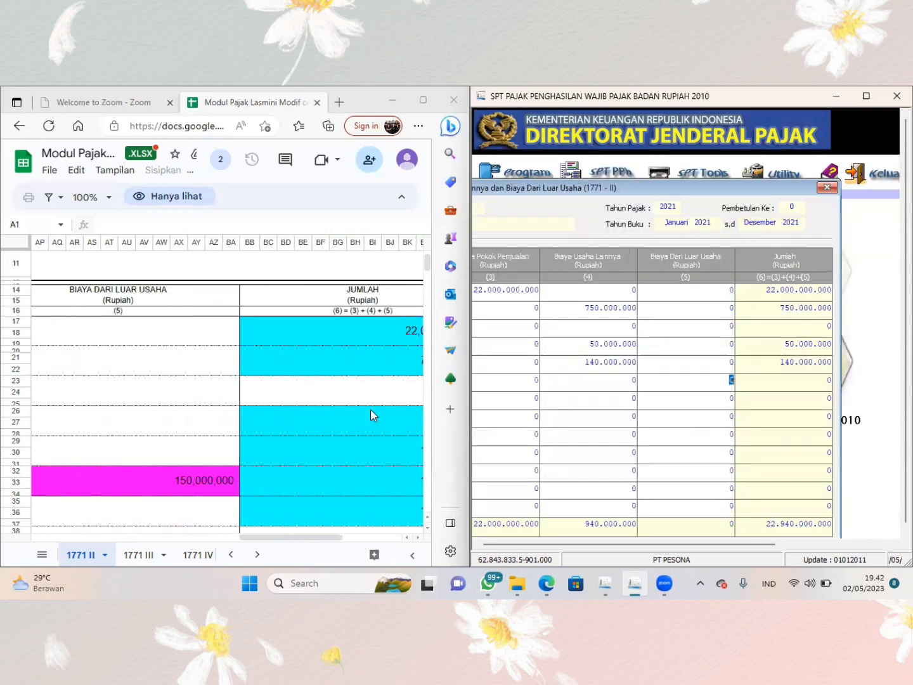
{"action": "type", "text": "150."}
{"action": "type", "text": "000.000"}
{"action": "key", "text": "Return"}
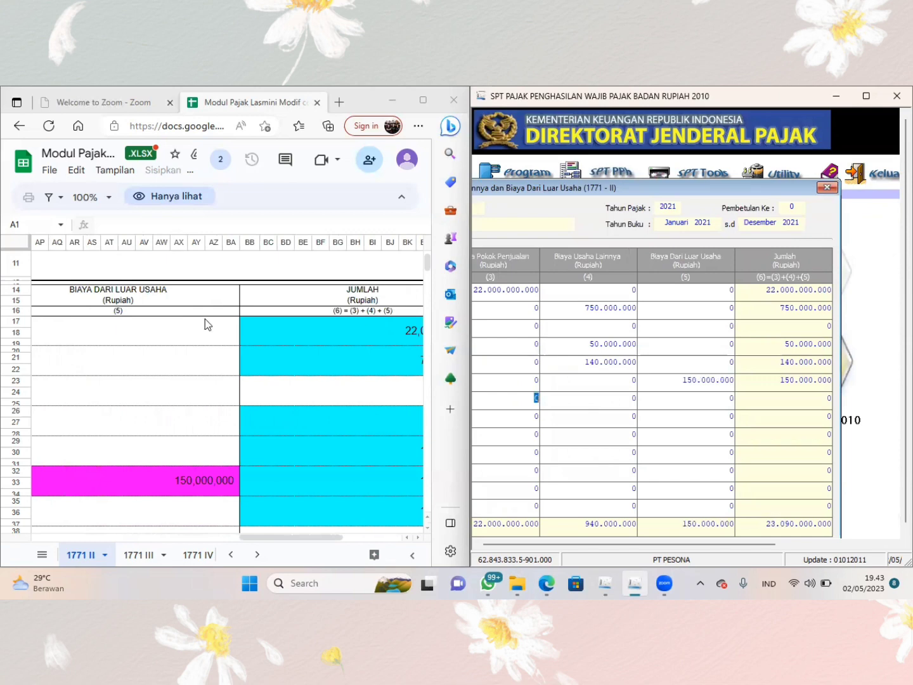
- Enter the sheet's 190.000.000 as Biaya Usaha Lainnya in the Biaya Sehubungan Dengan Jasa row
{"action": "scroll", "coordinate": [274, 403], "scroll_direction": "left", "scroll_amount": 15}
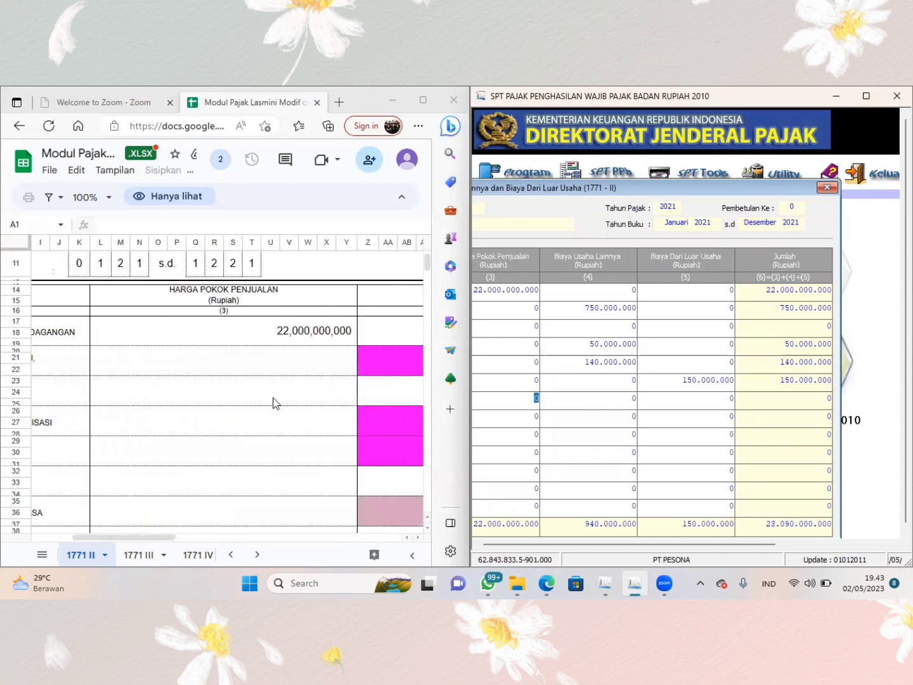
{"action": "scroll", "coordinate": [275, 403], "scroll_direction": "down", "scroll_amount": 3}
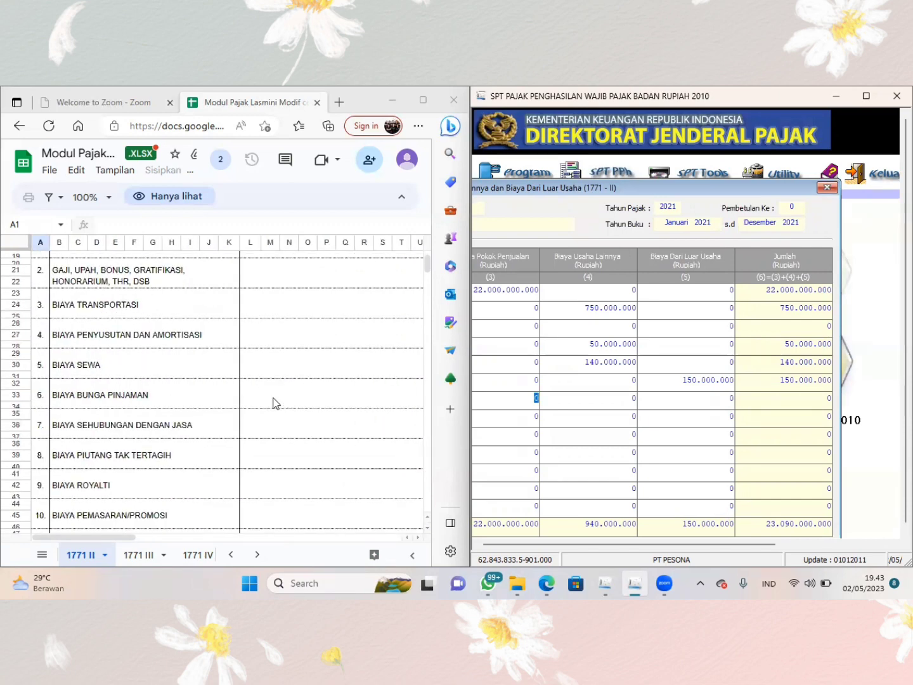
{"action": "scroll", "coordinate": [275, 403], "scroll_direction": "right", "scroll_amount": 10}
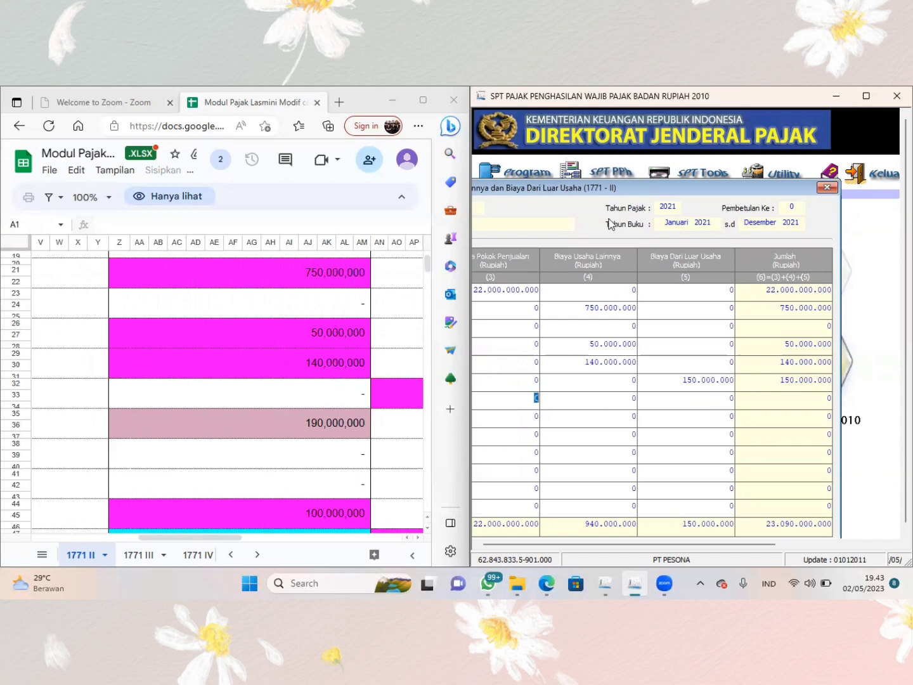
{"action": "left_click_drag", "start_coordinate": [607, 191], "coordinate": [771, 177]}
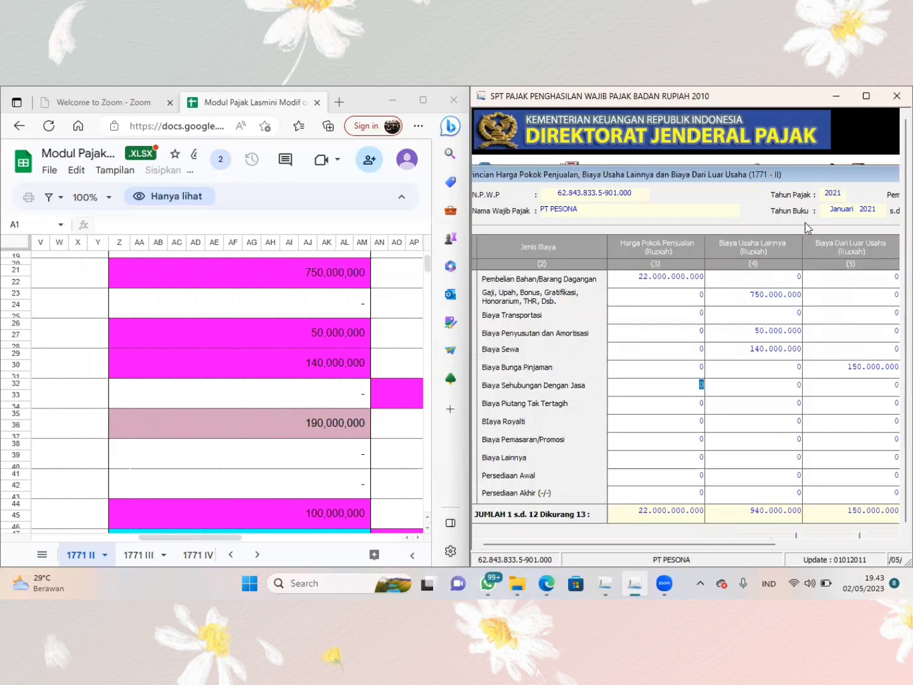
{"action": "left_click", "coordinate": [768, 388]}
{"action": "type", "text": "190000000"}
{"action": "key", "text": "Tab"}
- Look up the remaining expense rows in the sheet and enter 100.000.000 as Biaya Usaha Lainnya for Biaya Pemasaran/Promosi
{"action": "scroll", "coordinate": [289, 455], "scroll_direction": "right", "scroll_amount": 5}
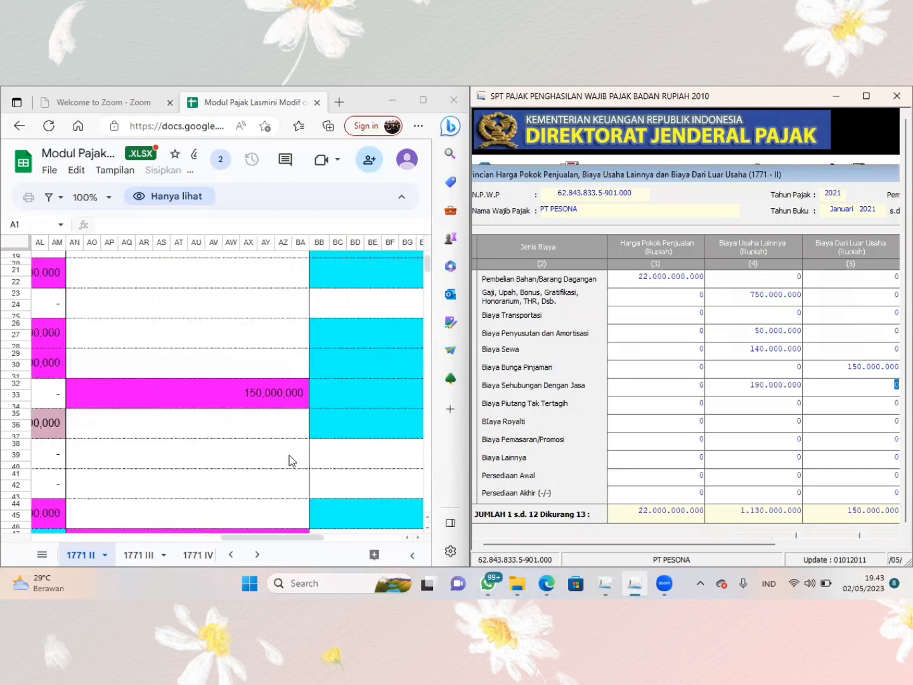
{"action": "scroll", "coordinate": [289, 454], "scroll_direction": "left", "scroll_amount": 7}
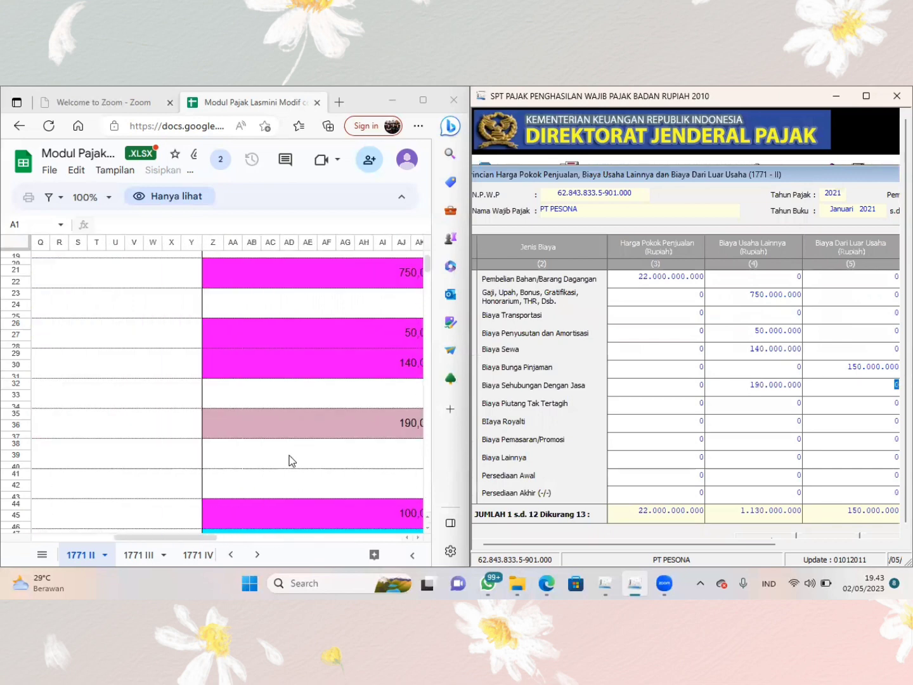
{"action": "scroll", "coordinate": [289, 455], "scroll_direction": "left", "scroll_amount": 3}
{"action": "scroll", "coordinate": [288, 455], "scroll_direction": "left", "scroll_amount": 6}
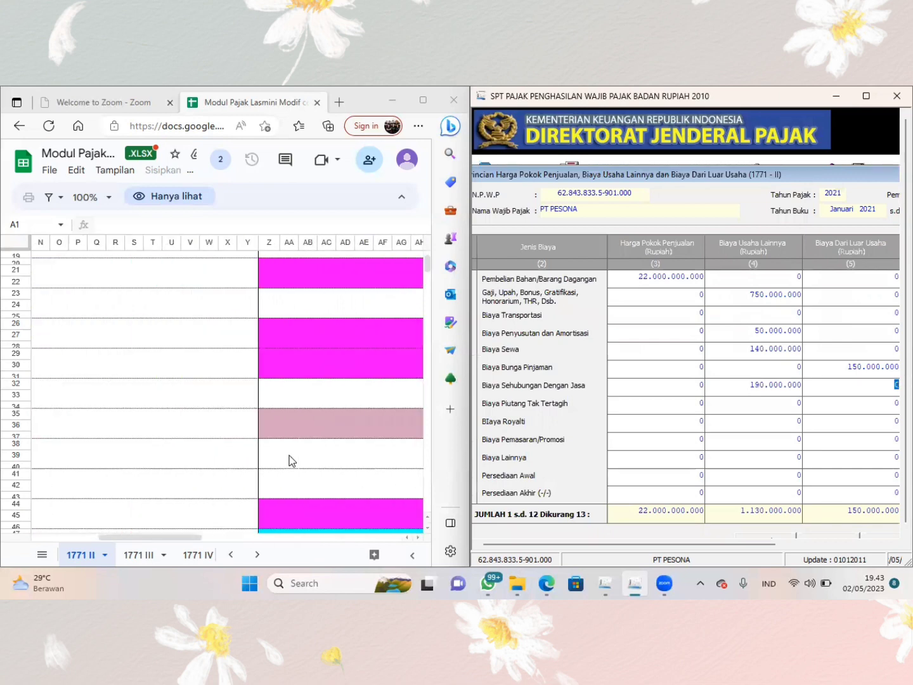
{"action": "scroll", "coordinate": [289, 456], "scroll_direction": "right", "scroll_amount": 10}
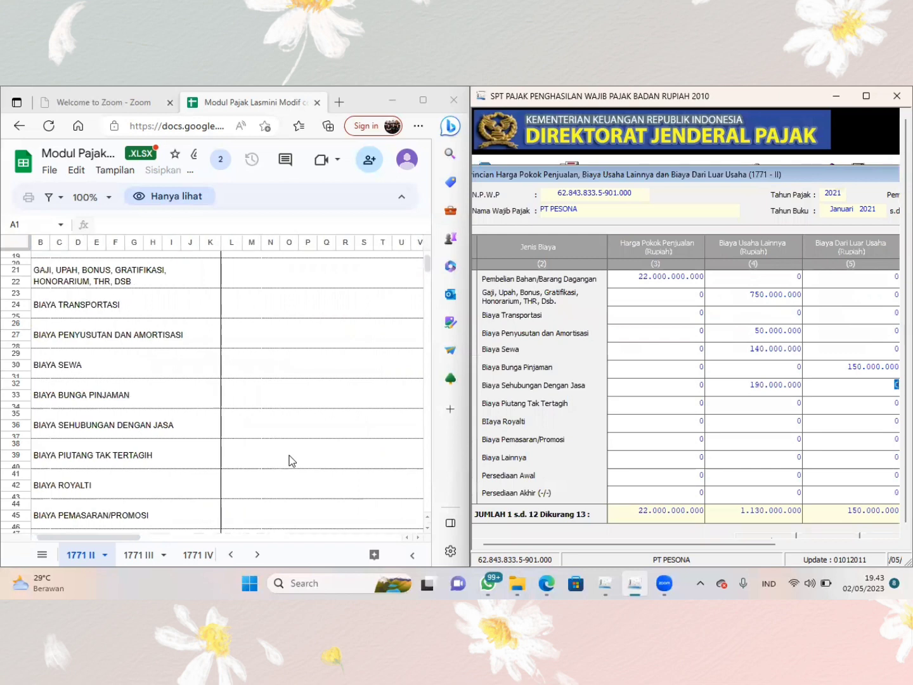
{"action": "scroll", "coordinate": [289, 460], "scroll_direction": "left", "scroll_amount": 10}
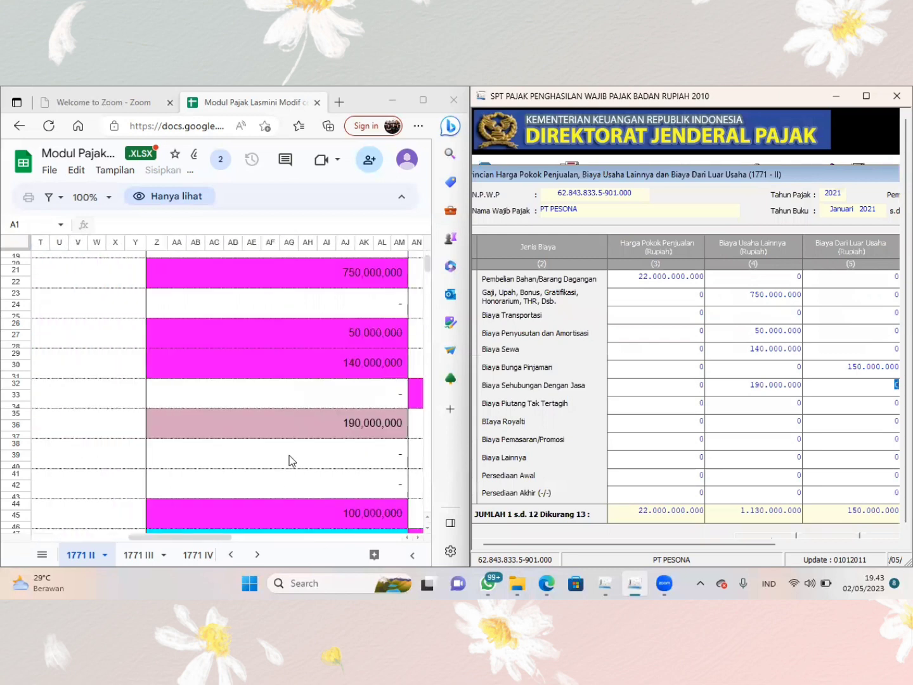
{"action": "scroll", "coordinate": [289, 460], "scroll_direction": "down", "scroll_amount": 3}
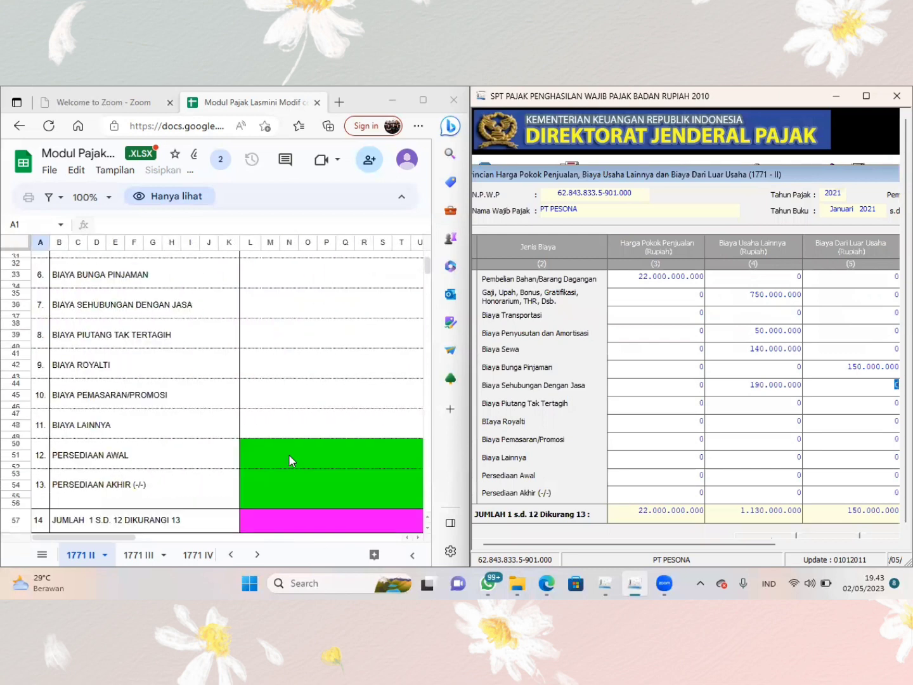
{"action": "scroll", "coordinate": [289, 460], "scroll_direction": "right", "scroll_amount": 2}
{"action": "scroll", "coordinate": [289, 460], "scroll_direction": "right", "scroll_amount": 10}
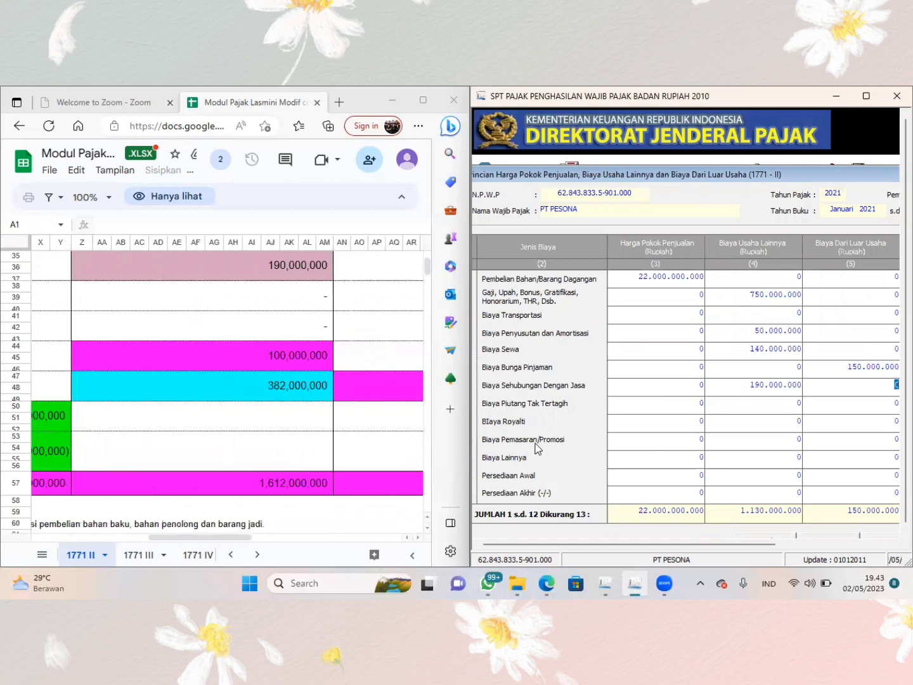
{"action": "left_click", "coordinate": [738, 438]}
{"action": "type", "text": "100."}
{"action": "type", "text": "000.000"}
{"action": "key", "text": "Tab"}
- Enter the sheet's 382.000.000 as Biaya Usaha Lainnya in the Biaya Lainnya row
{"action": "scroll", "coordinate": [363, 479], "scroll_direction": "left", "scroll_amount": 8}
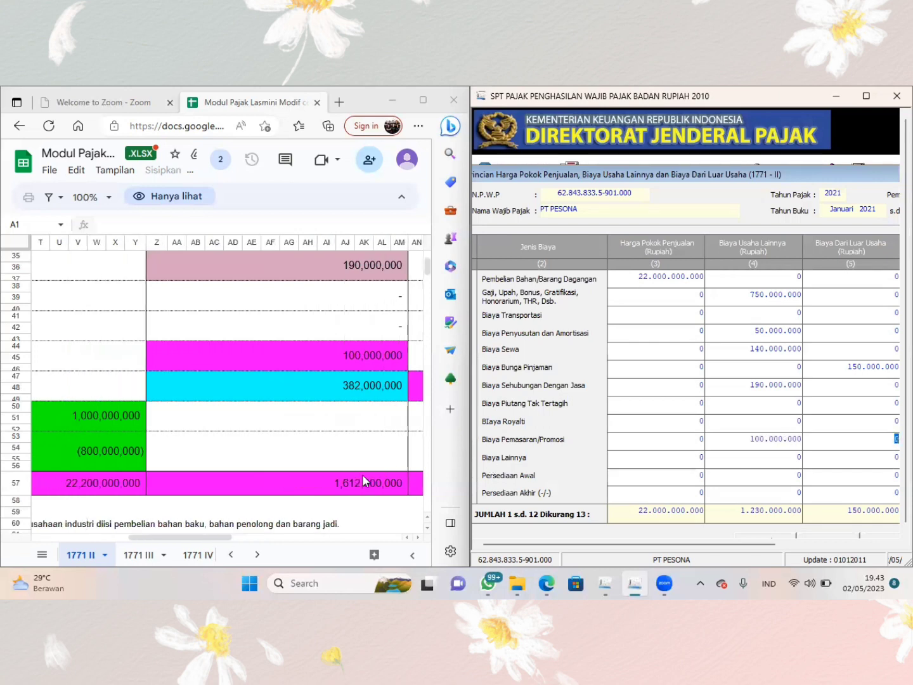
{"action": "scroll", "coordinate": [362, 474], "scroll_direction": "left", "scroll_amount": 3}
{"action": "scroll", "coordinate": [362, 474], "scroll_direction": "right", "scroll_amount": 10}
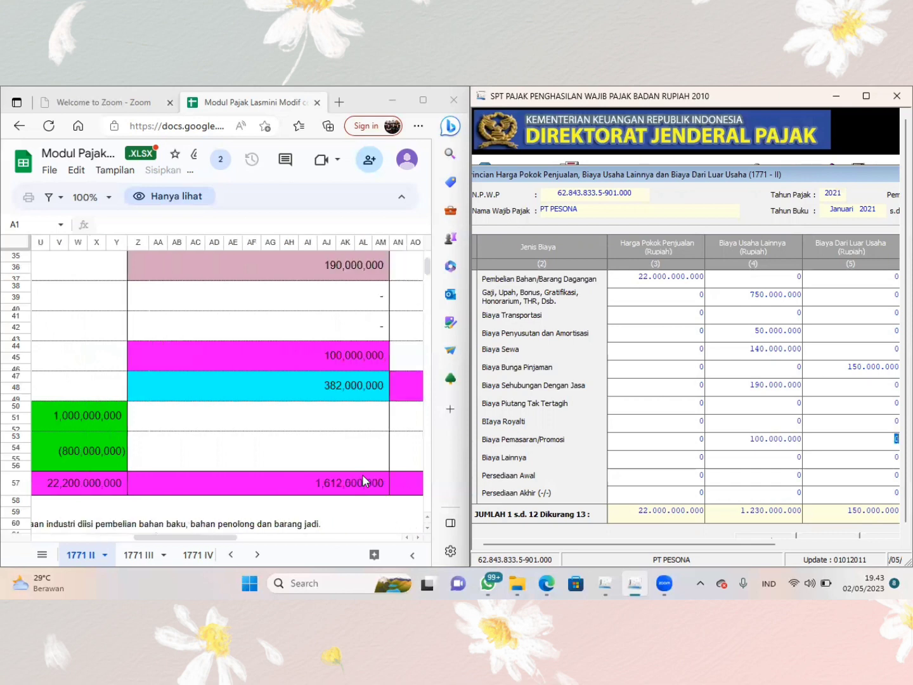
{"action": "left_click", "coordinate": [781, 459]}
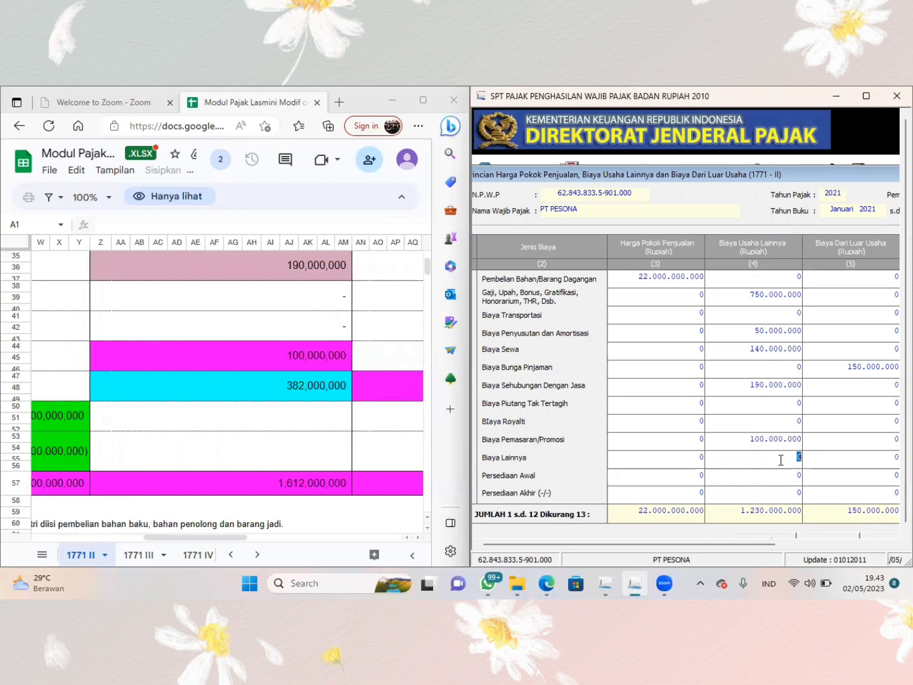
{"action": "type", "text": "382.000.000"}
{"action": "key", "text": "Tab"}
- Enter the sheet's opening inventory of 1.000.000.000 as Harga Pokok Penjualan in the Persediaan Awal row
{"action": "scroll", "coordinate": [334, 465], "scroll_direction": "left", "scroll_amount": 10}
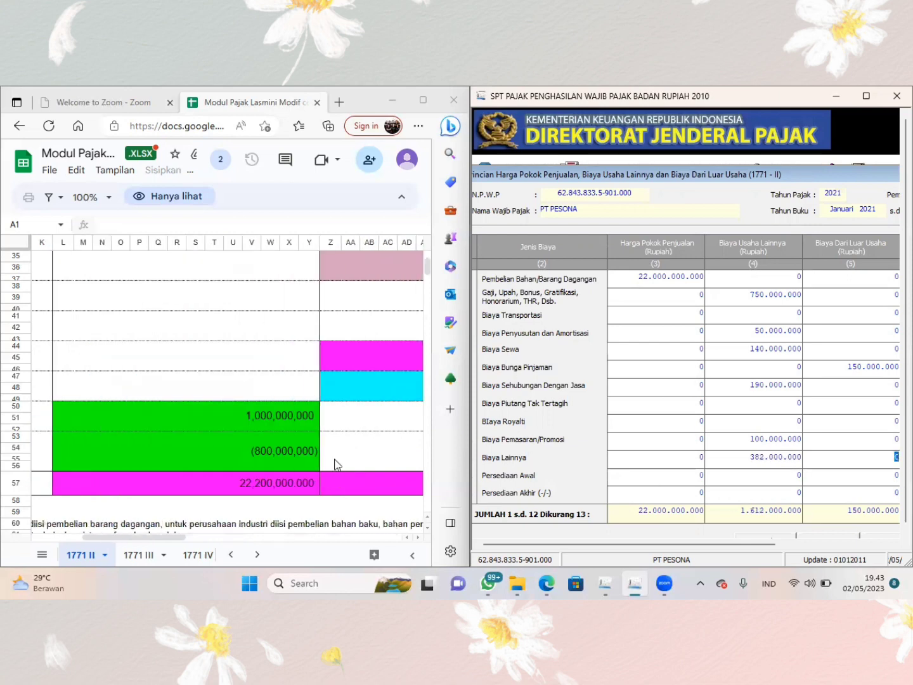
{"action": "scroll", "coordinate": [333, 458], "scroll_direction": "right", "scroll_amount": 2}
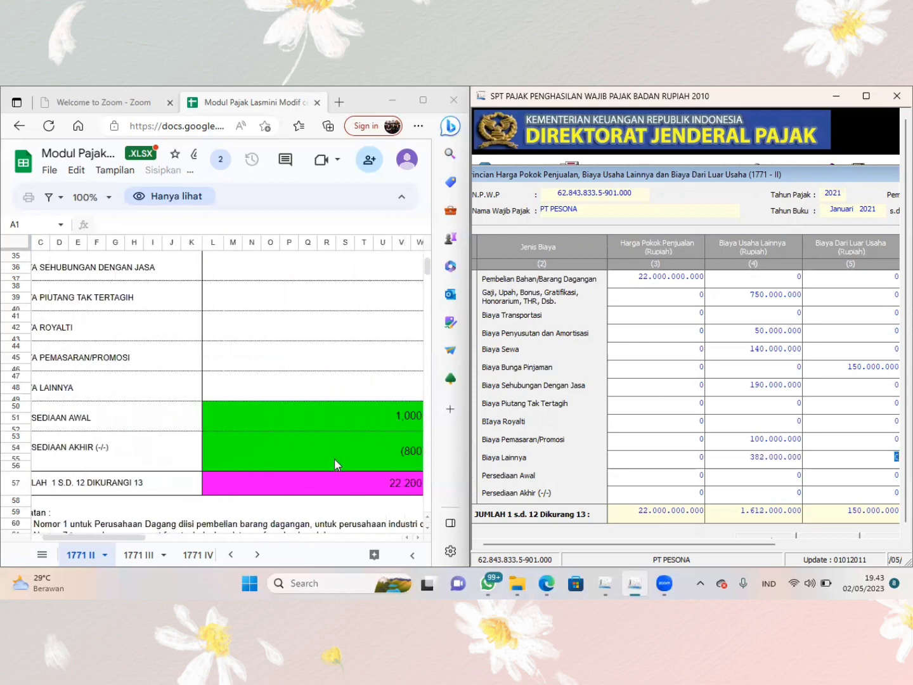
{"action": "scroll", "coordinate": [334, 459], "scroll_direction": "left", "scroll_amount": 1}
{"action": "scroll", "coordinate": [334, 459], "scroll_direction": "right", "scroll_amount": 5}
{"action": "scroll", "coordinate": [334, 458], "scroll_direction": "right", "scroll_amount": 3}
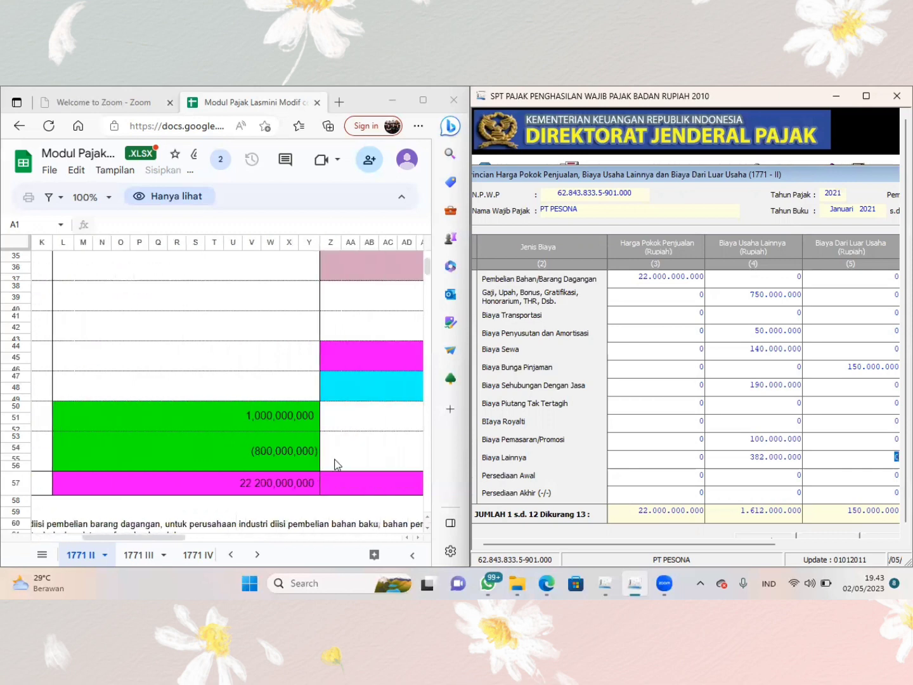
{"action": "left_click", "coordinate": [680, 482]}
{"action": "type", "text": "1000000000"}
{"action": "key", "text": "Tab"}
{"action": "left_click", "coordinate": [680, 485]}
{"action": "left_click", "coordinate": [680, 484]}
{"action": "type", "text": "000"}
{"action": "key", "text": "Tab"}
{"action": "key", "text": "Tab"}
{"action": "key", "text": "Tab"}
- Enter the sheet's closing inventory of 800.000.000 as Harga Pokok Penjualan in the Persediaan Akhir row
{"action": "scroll", "coordinate": [262, 445], "scroll_direction": "left", "scroll_amount": 3}
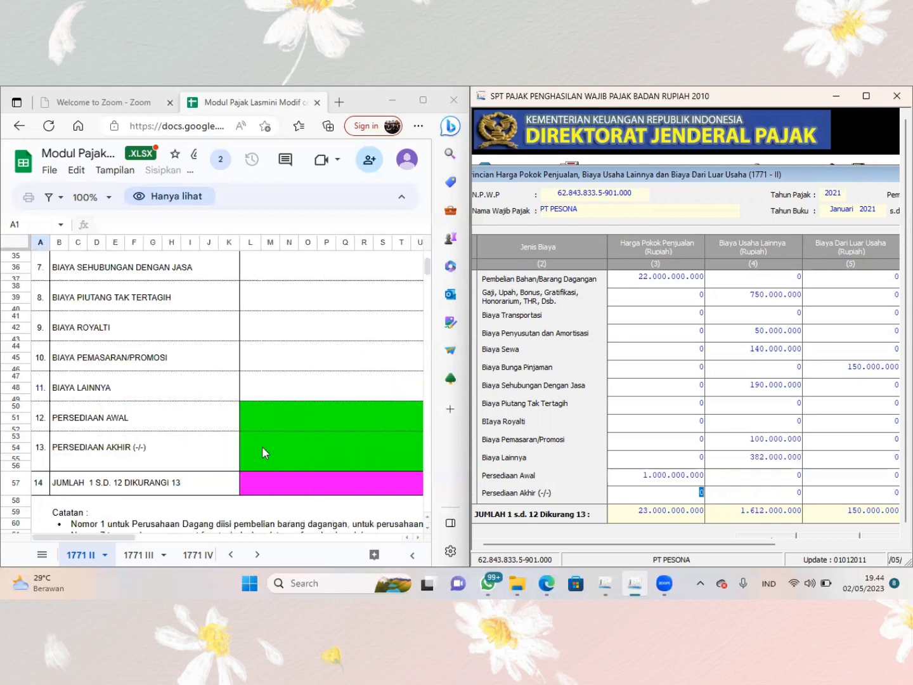
{"action": "scroll", "coordinate": [261, 446], "scroll_direction": "right", "scroll_amount": 3}
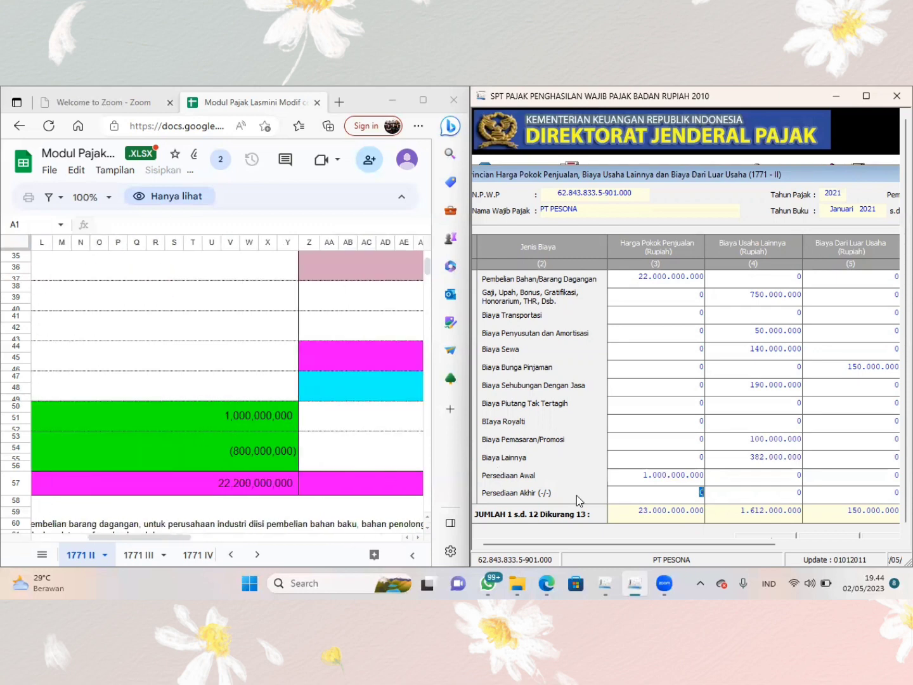
{"action": "type", "text": "800."}
{"action": "type", "text": "000.000"}
{"action": "key", "text": "Tab"}
- Enter the sheet's 20.000.000 as Biaya Dari Luar Usaha in the Biaya Lainnya row and bring the Jumlah column into view
{"action": "scroll", "coordinate": [356, 448], "scroll_direction": "right", "scroll_amount": 5}
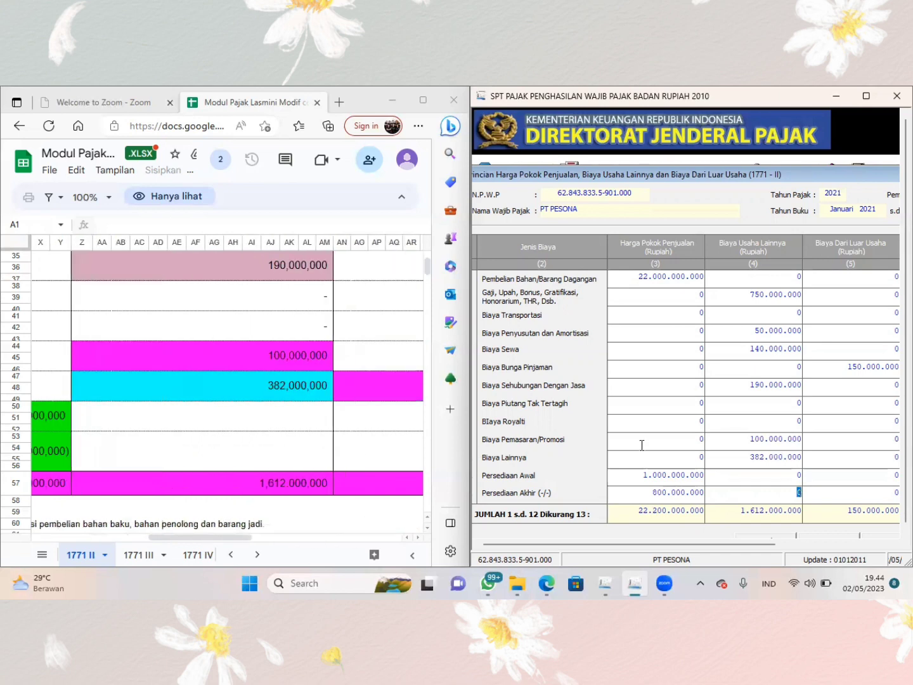
{"action": "scroll", "coordinate": [341, 469], "scroll_direction": "right", "scroll_amount": 5}
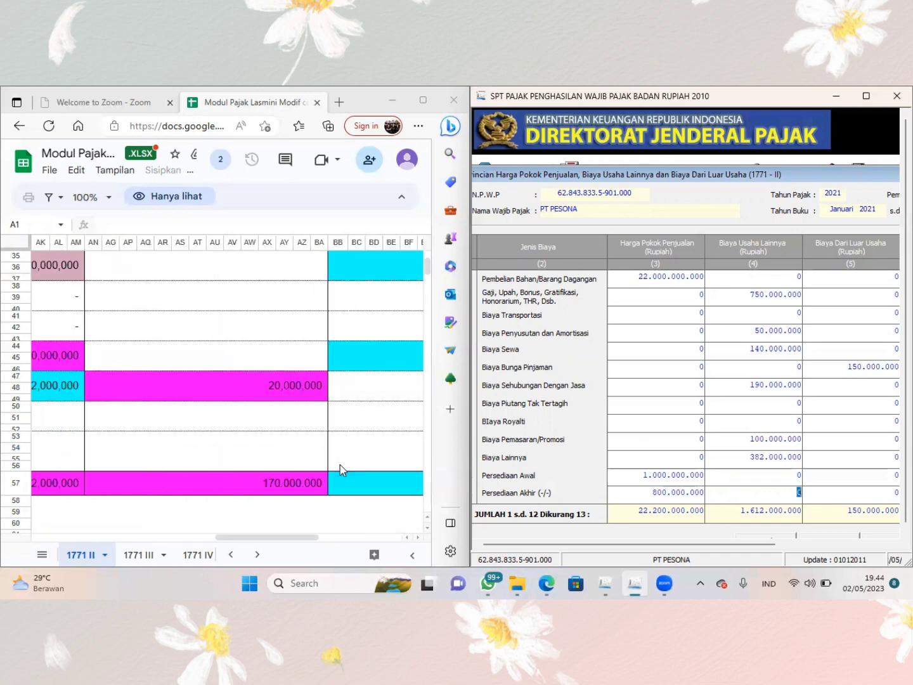
{"action": "scroll", "coordinate": [240, 419], "scroll_direction": "left", "scroll_amount": 3}
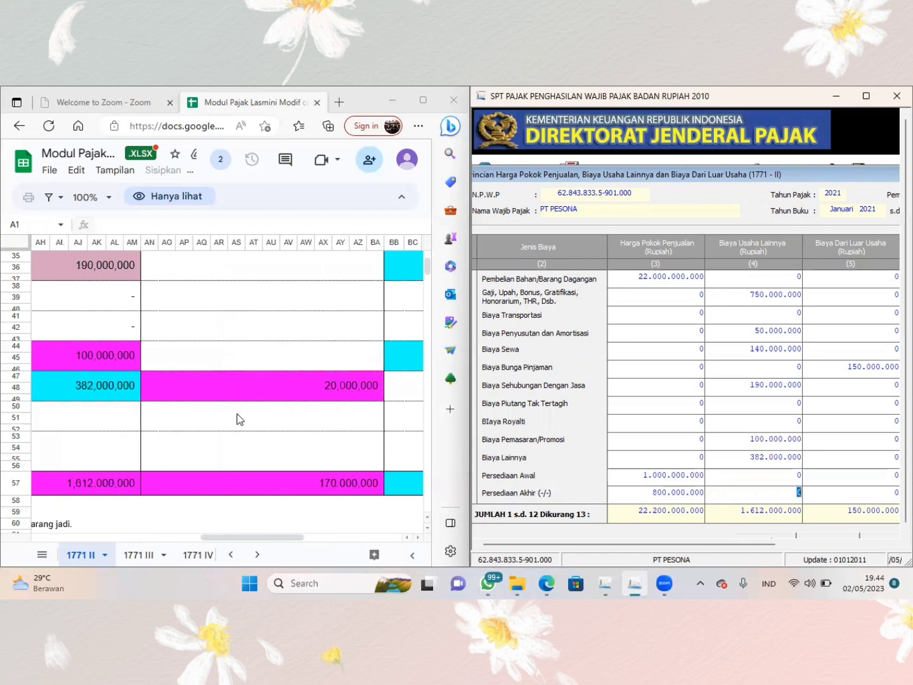
{"action": "scroll", "coordinate": [238, 420], "scroll_direction": "left", "scroll_amount": 10}
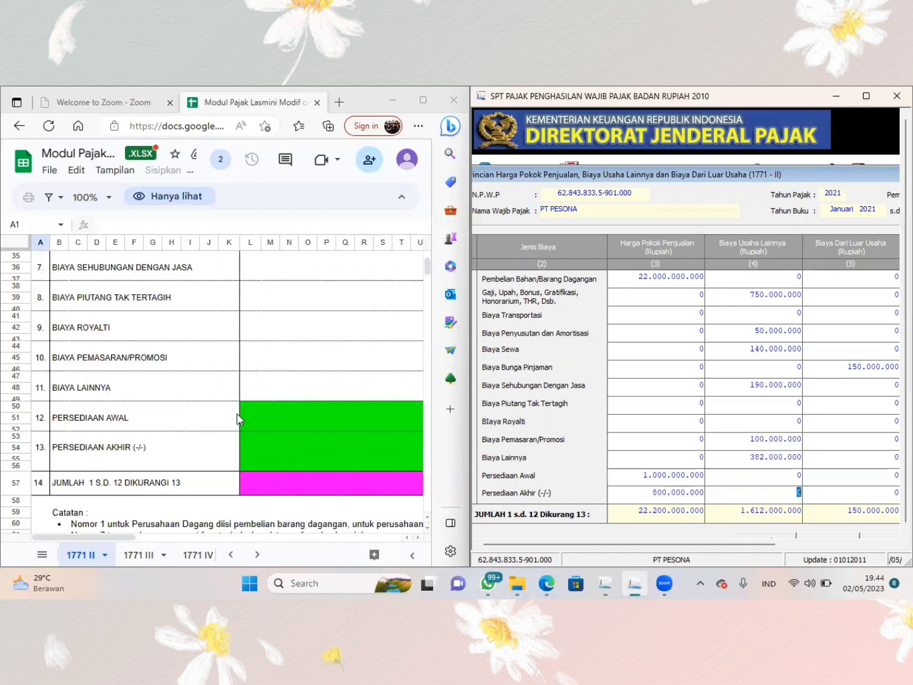
{"action": "scroll", "coordinate": [239, 420], "scroll_direction": "right", "scroll_amount": 12}
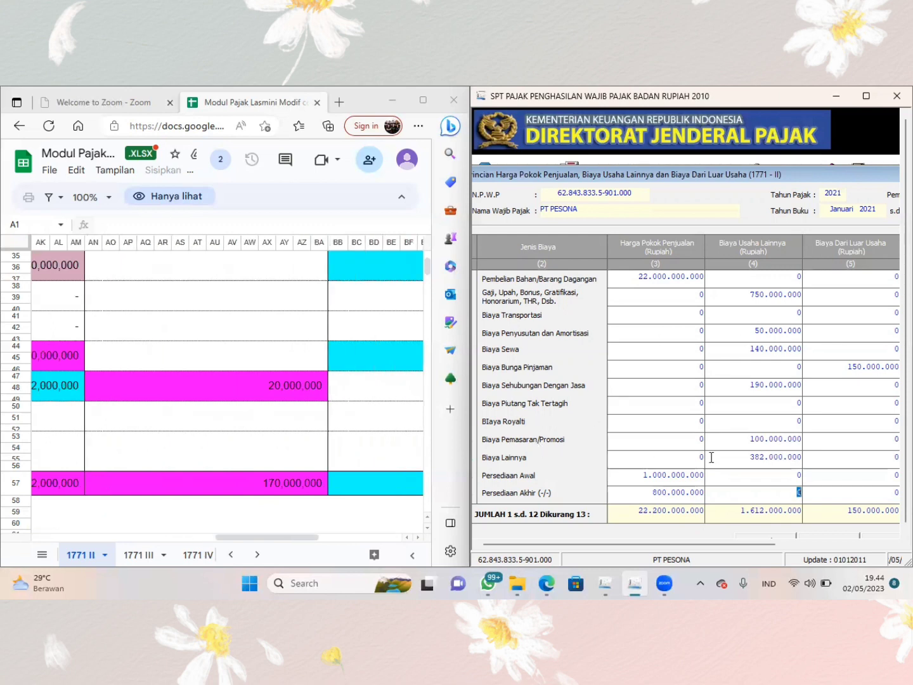
{"action": "left_click", "coordinate": [824, 456]}
{"action": "type", "text": "20000000"}
{"action": "key", "text": "Tab"}
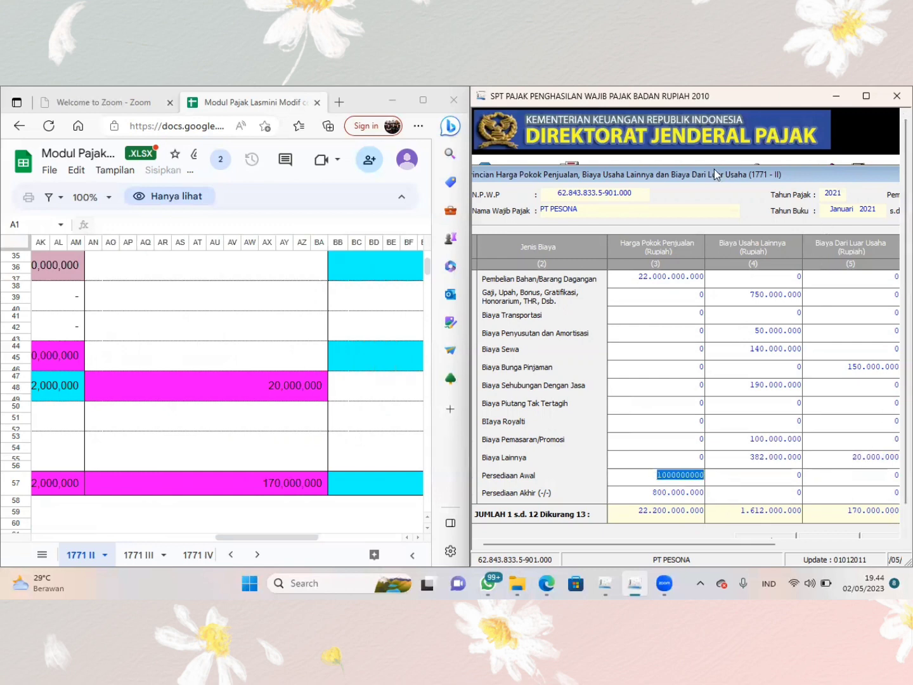
{"action": "double_click", "coordinate": [514, 166]}
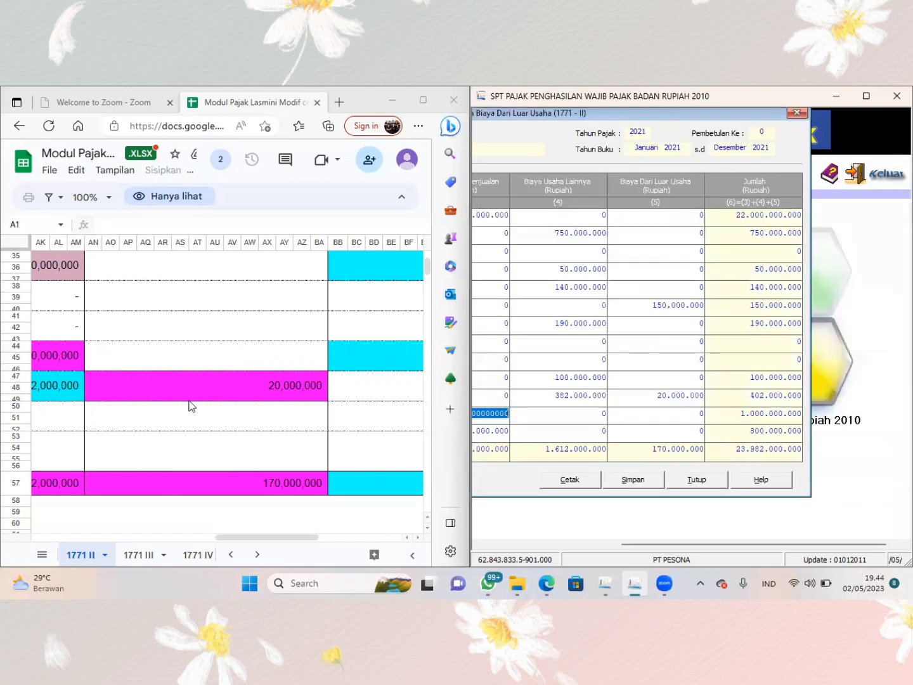
- Check the Jumlah column against the reference sheet, save the completed 1771-II attachment and close it
{"action": "scroll", "coordinate": [190, 403], "scroll_direction": "right", "scroll_amount": 3}
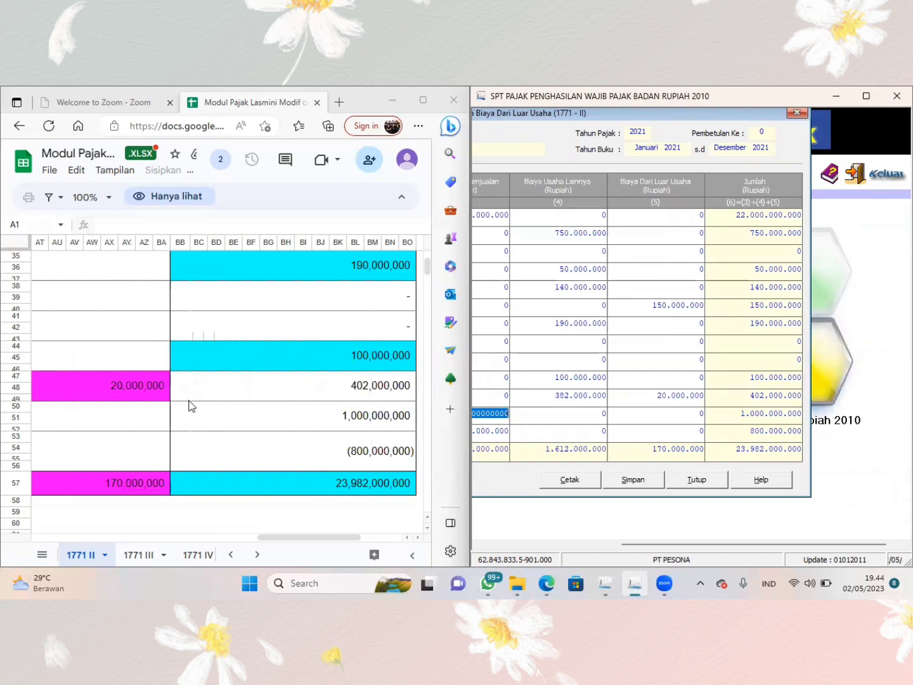
{"action": "left_click", "coordinate": [638, 483]}
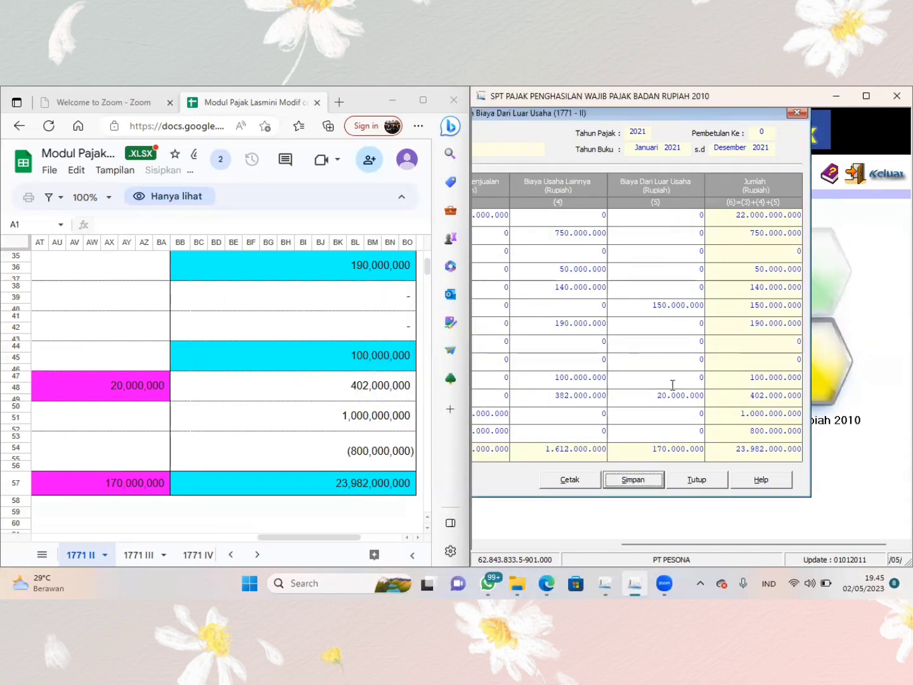
{"action": "left_click", "coordinate": [689, 479]}
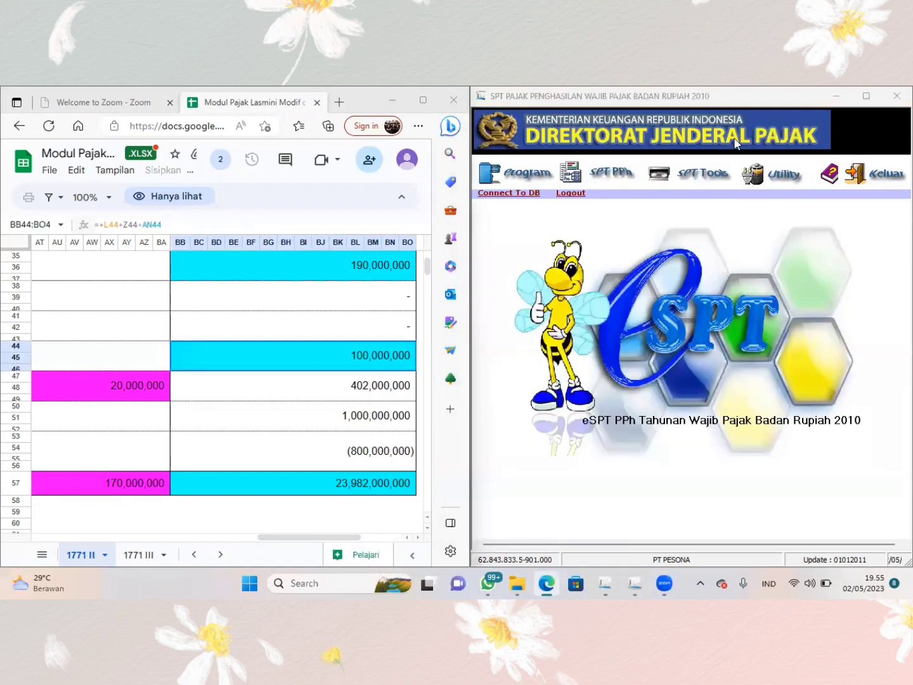
- Open Formulir 1771-I, Penghitungan Penghasilan Neto Fiskal, and reposition its window for data entry
{"action": "left_click", "coordinate": [596, 175]}
{"action": "left_click", "coordinate": [596, 175]}
{"action": "mouse_move", "coordinate": [610, 215]}
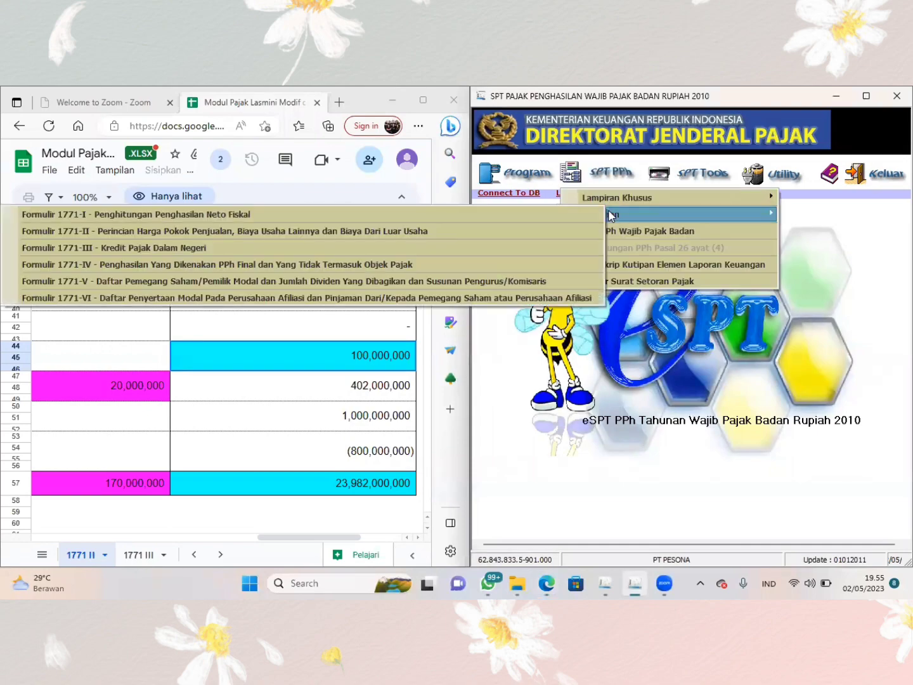
{"action": "left_click", "coordinate": [533, 215]}
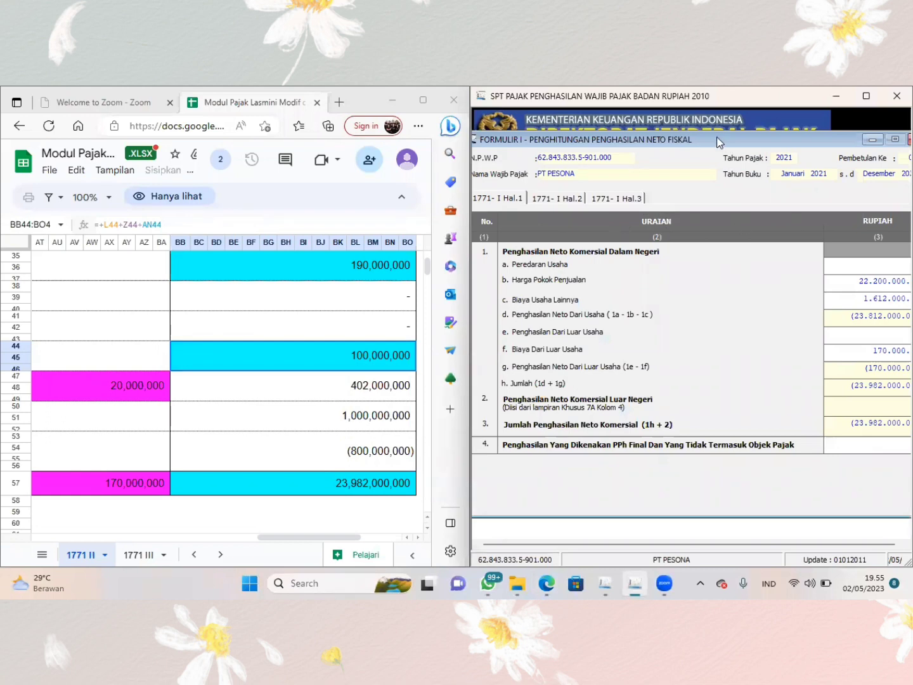
{"action": "left_click_drag", "start_coordinate": [718, 141], "coordinate": [727, 124]}
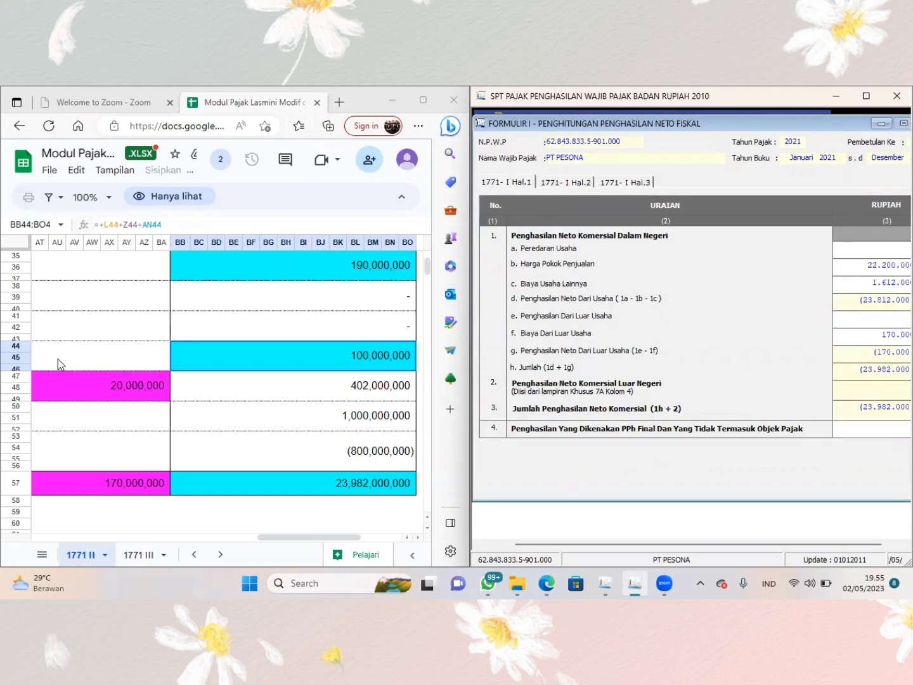
- Switch the reference workbook to sheet 1771 I and locate its commercial net income rows 1a to 1h
{"action": "left_click", "coordinate": [42, 554]}
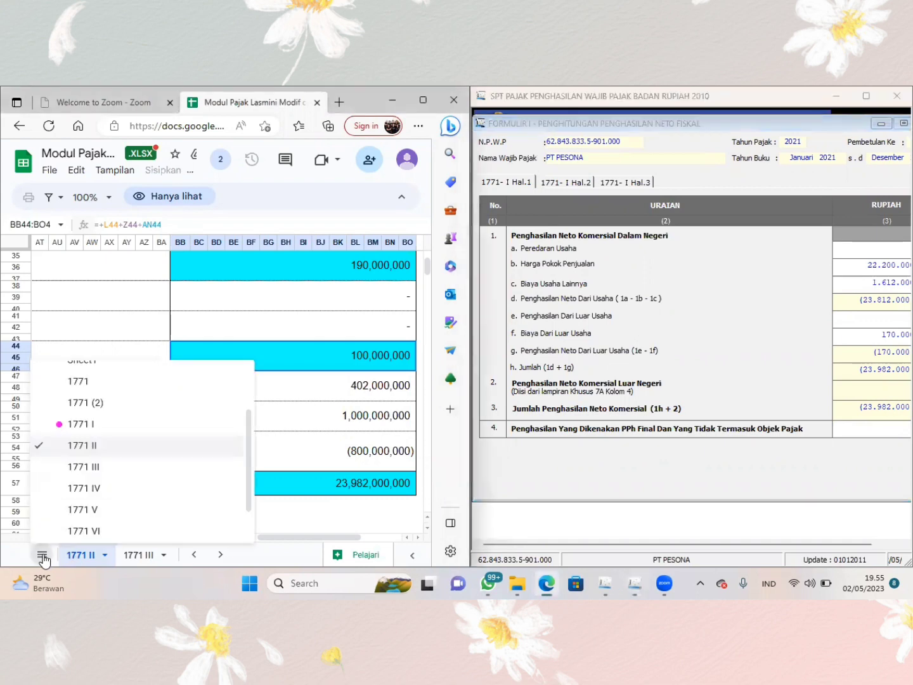
{"action": "left_click", "coordinate": [82, 382]}
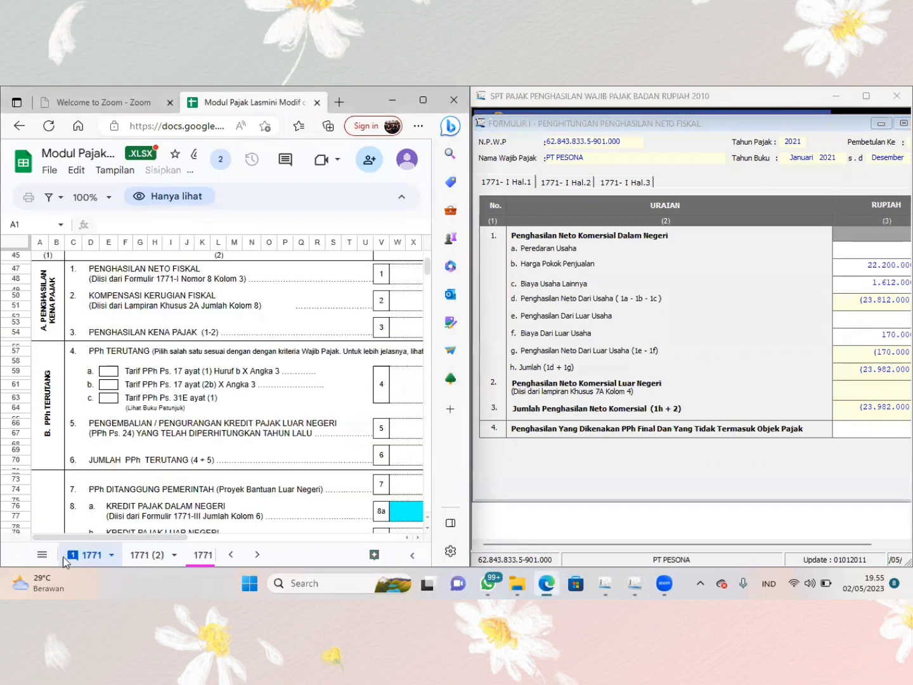
{"action": "left_click", "coordinate": [41, 555]}
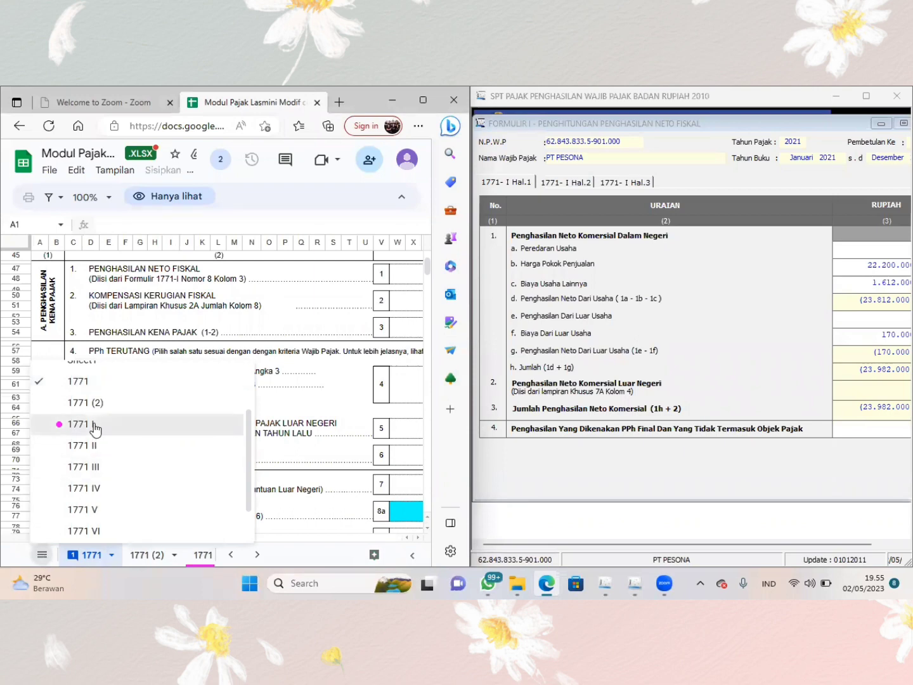
{"action": "left_click", "coordinate": [94, 423]}
{"action": "scroll", "coordinate": [204, 437], "scroll_direction": "right", "scroll_amount": 2}
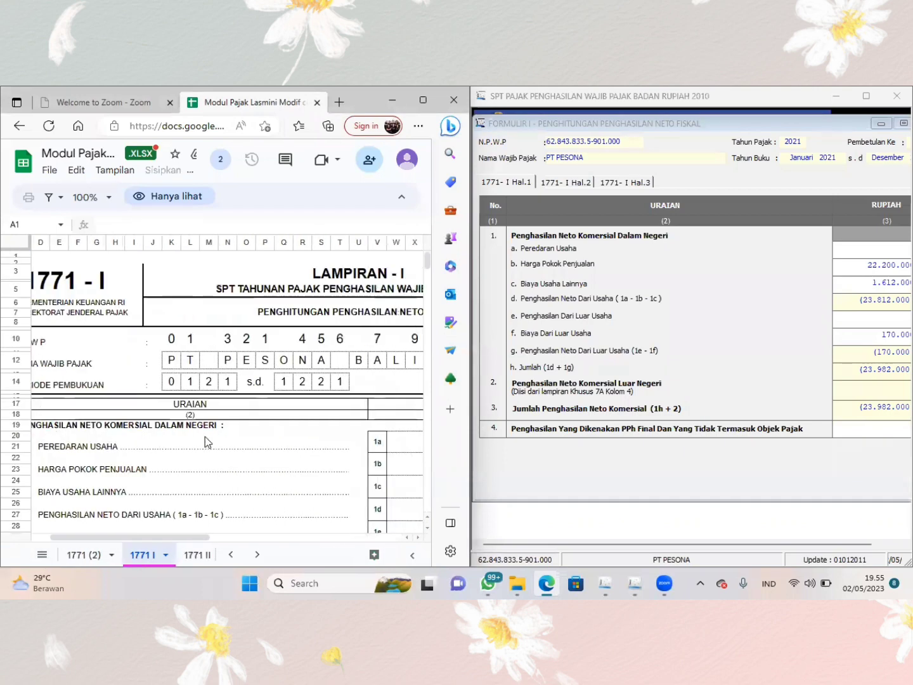
{"action": "scroll", "coordinate": [205, 437], "scroll_direction": "right", "scroll_amount": 5}
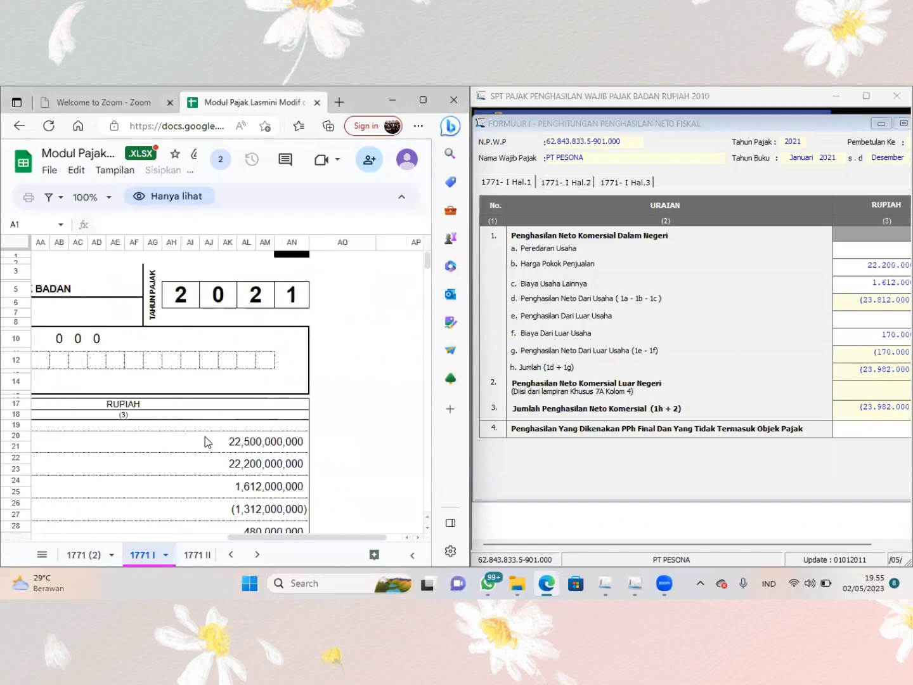
{"action": "scroll", "coordinate": [205, 436], "scroll_direction": "left", "scroll_amount": 2}
{"action": "scroll", "coordinate": [205, 442], "scroll_direction": "down", "scroll_amount": 1}
{"action": "scroll", "coordinate": [204, 436], "scroll_direction": "down", "scroll_amount": 3}
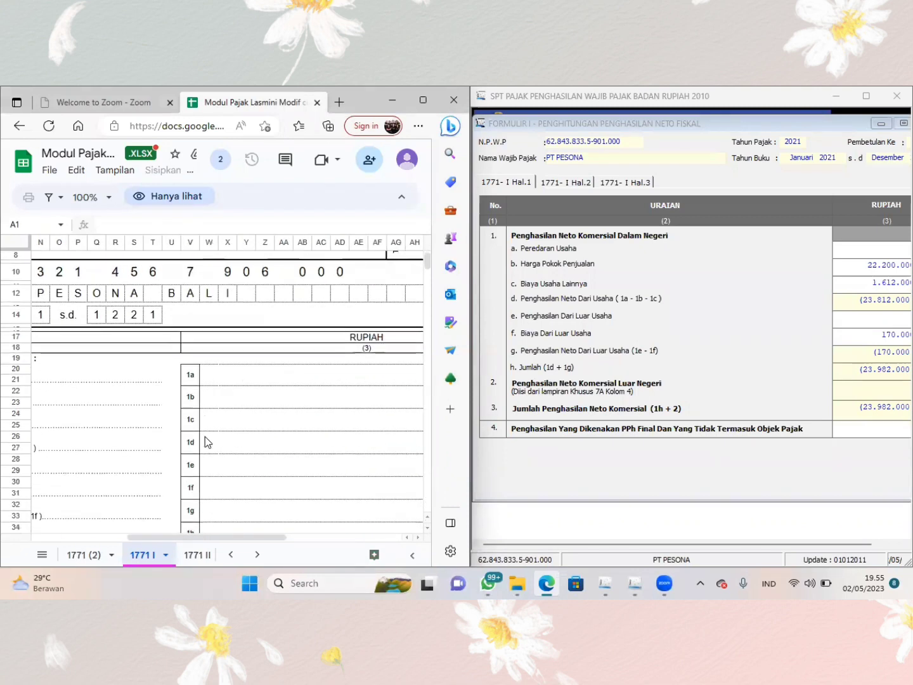
{"action": "left_click", "coordinate": [205, 436]}
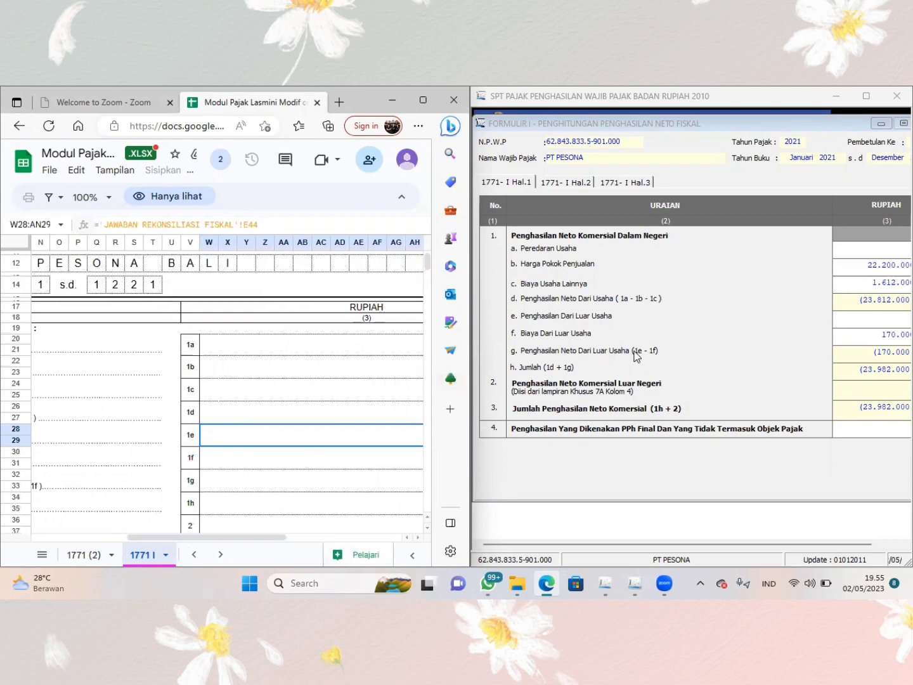
- Uncover the form's Rupiah column and enter the sheet's 22.500.000.000 as Peredaran Usaha in row 1a
{"action": "left_click", "coordinate": [698, 126]}
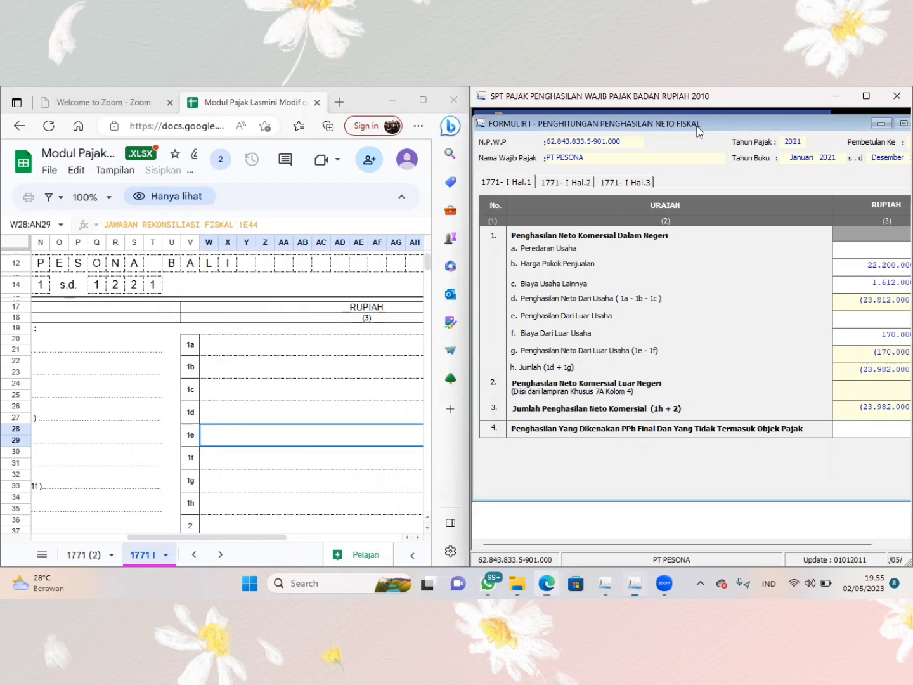
{"action": "left_click_drag", "start_coordinate": [697, 126], "coordinate": [663, 158]}
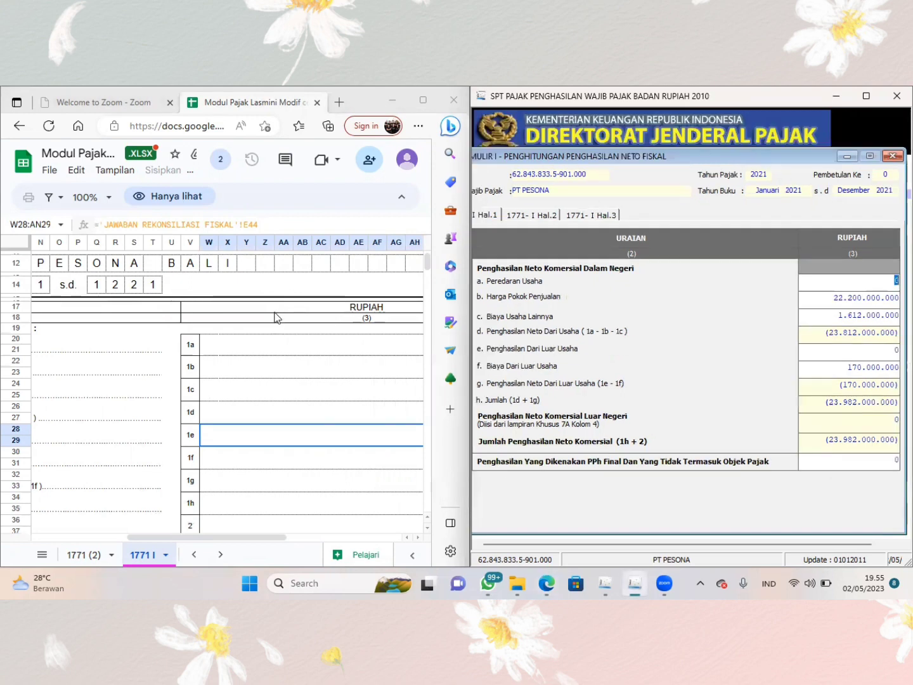
{"action": "scroll", "coordinate": [345, 367], "scroll_direction": "right", "scroll_amount": 5}
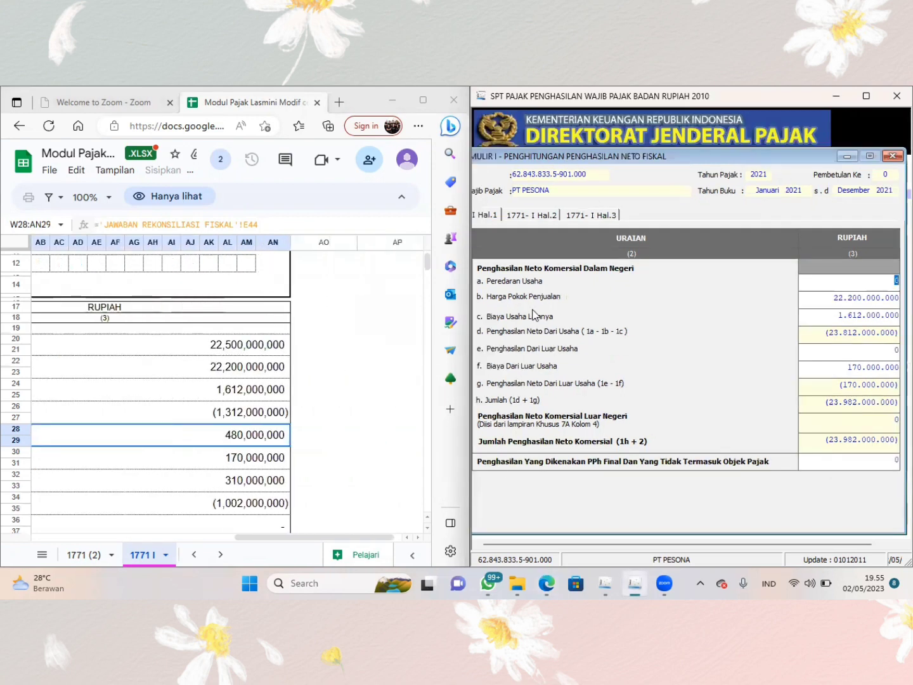
{"action": "left_click", "coordinate": [854, 278]}
{"action": "double_click", "coordinate": [887, 281]}
{"action": "type", "text": "22.500.0"}
{"action": "type", "text": "00.000"}
{"action": "key", "text": "Tab"}
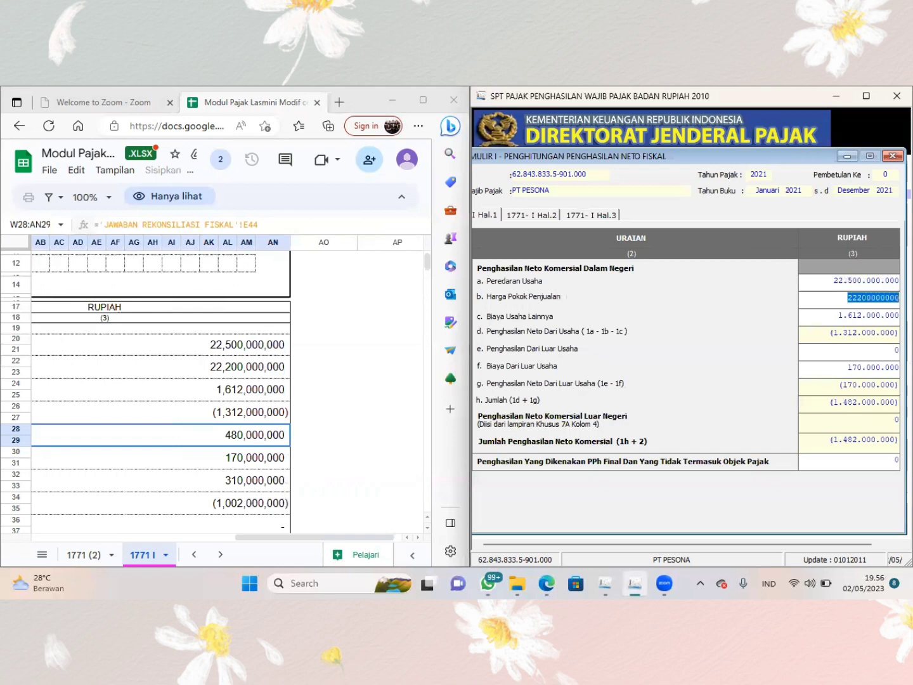
- Keep the prefilled Harga Pokok Penjualan and Biaya Usaha Lainnya, and enter the sheet's 480.000.000 as Penghasilan Dari Luar Usaha
{"action": "key", "text": "Tab"}
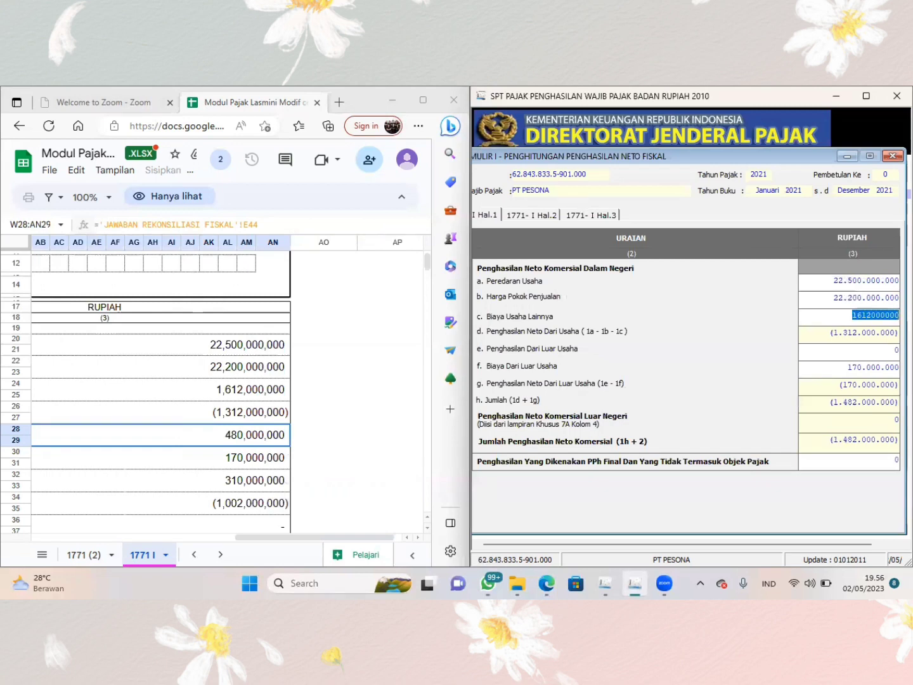
{"action": "key", "text": "Tab"}
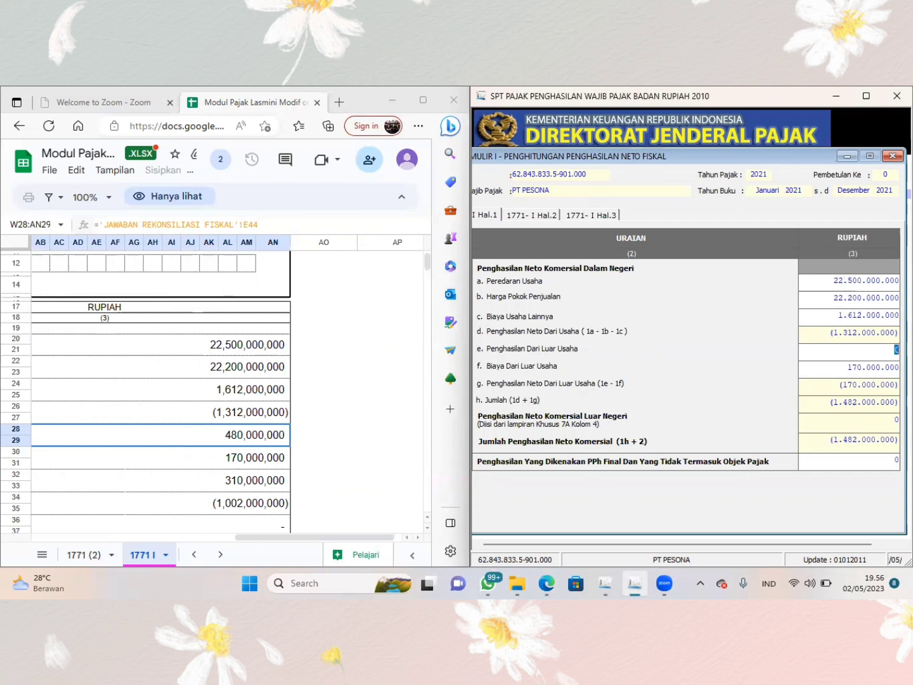
{"action": "scroll", "coordinate": [246, 387], "scroll_direction": "left", "scroll_amount": 5}
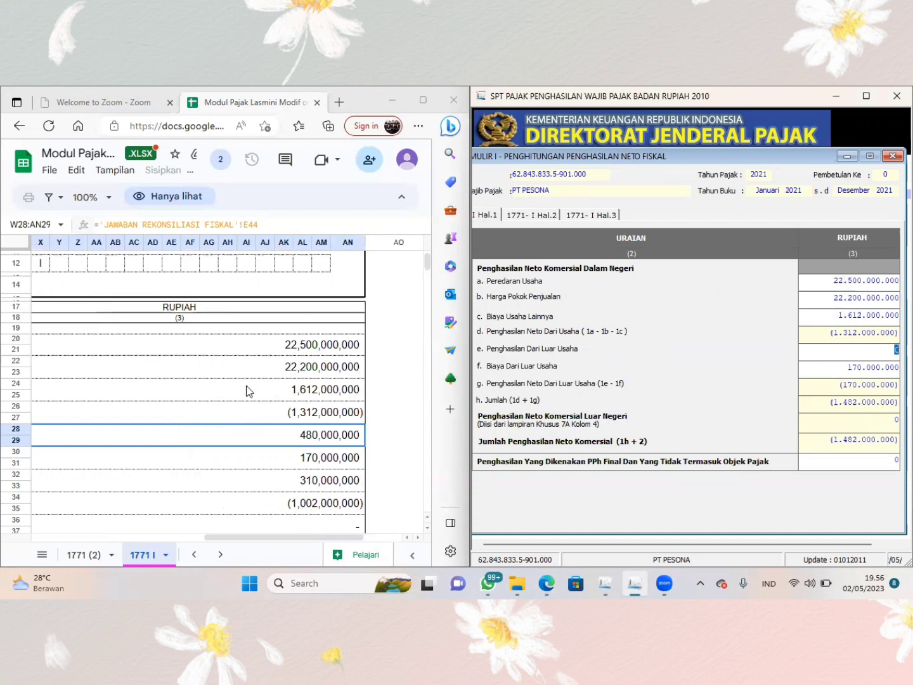
{"action": "scroll", "coordinate": [247, 391], "scroll_direction": "left", "scroll_amount": 5}
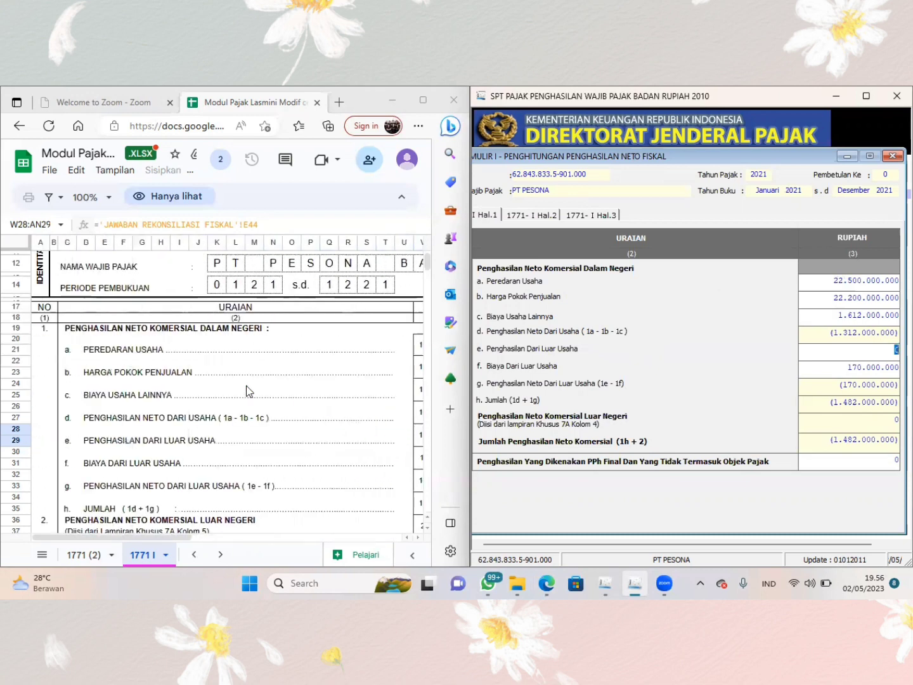
{"action": "scroll", "coordinate": [247, 390], "scroll_direction": "right", "scroll_amount": 8}
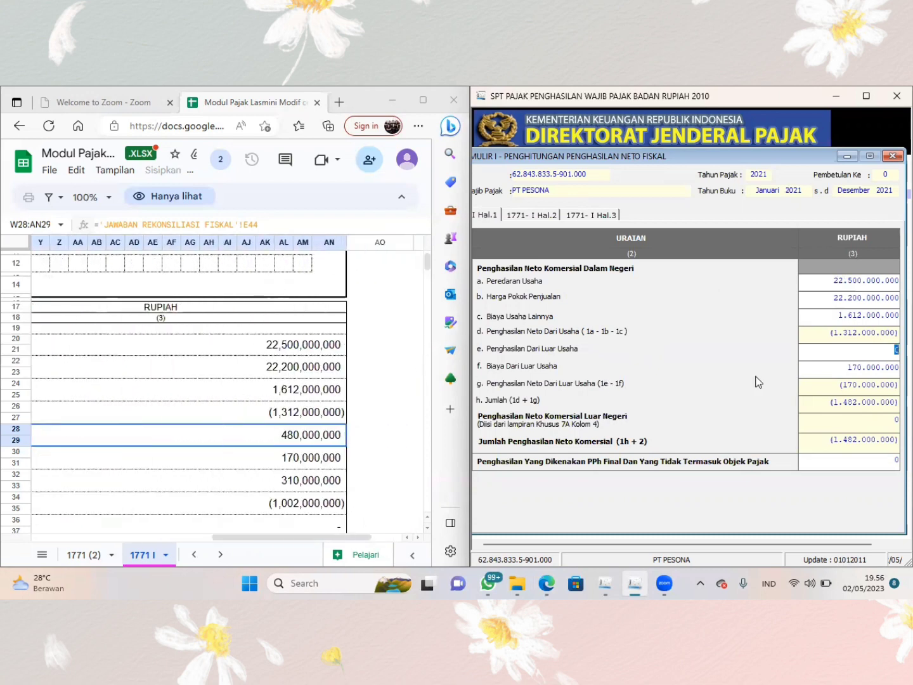
{"action": "type", "text": "480."}
{"action": "type", "text": "000.000"}
{"action": "key", "text": "Tab"}
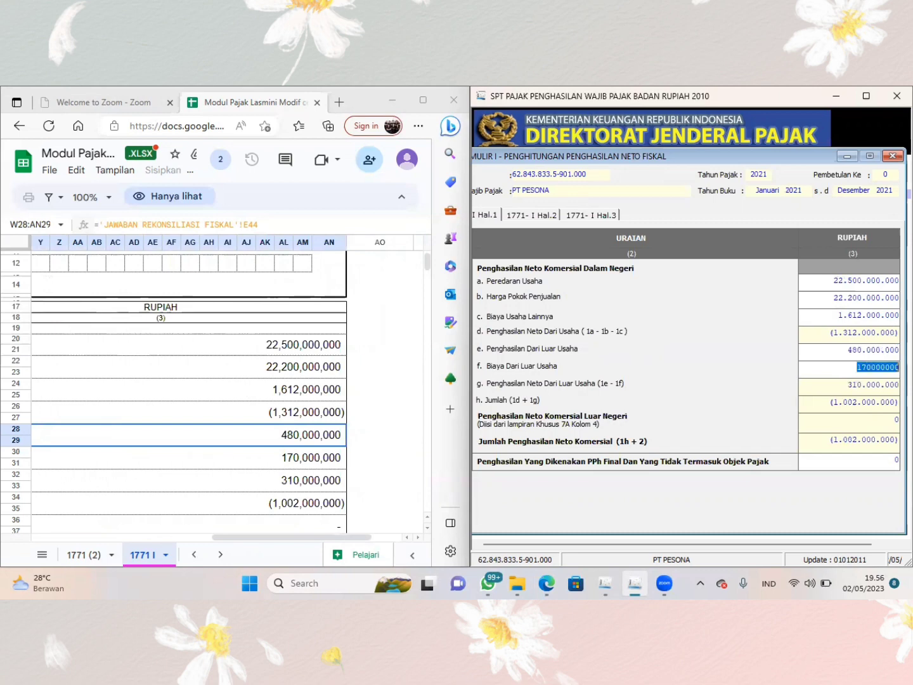
- Enter the sheet's 310.000.000 as Penghasilan Yang Dikenakan PPh Final Dan Yang Tidak Termasuk Objek Pajak, and save the form's data
{"action": "key", "text": "Tab"}
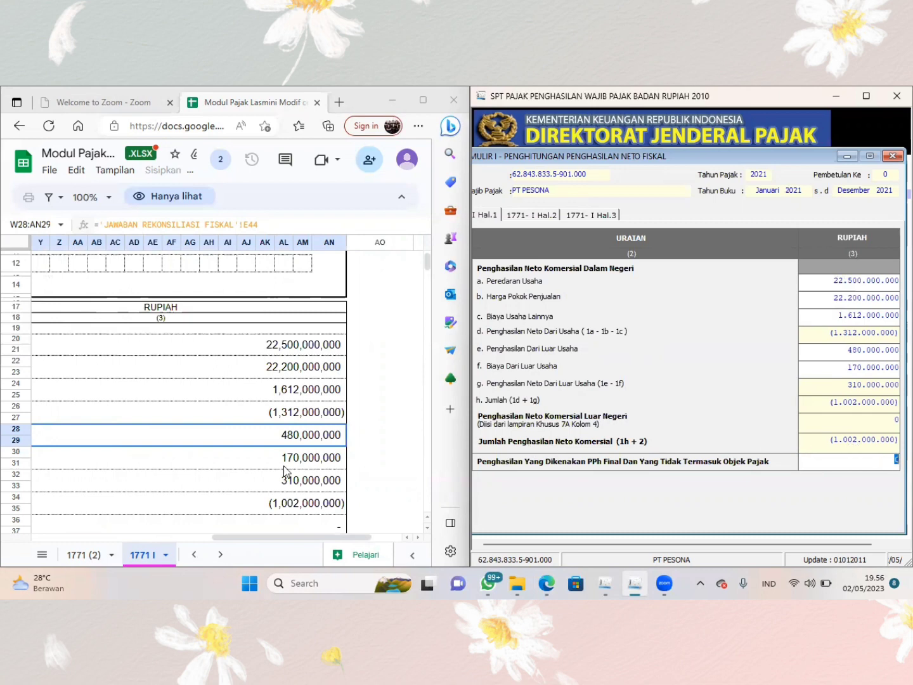
{"action": "scroll", "coordinate": [284, 470], "scroll_direction": "down", "scroll_amount": 3}
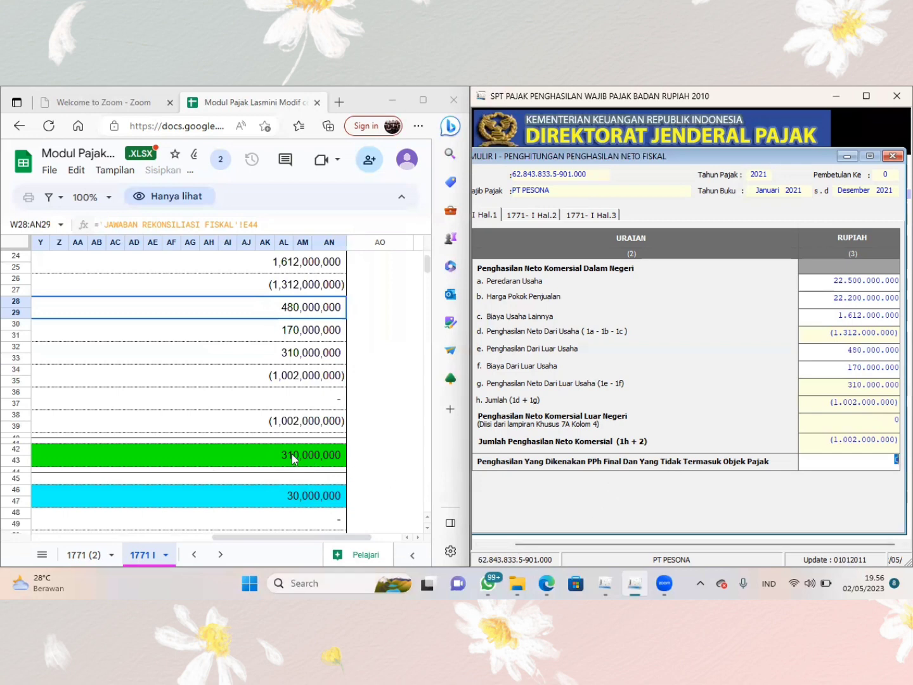
{"action": "scroll", "coordinate": [291, 454], "scroll_direction": "left", "scroll_amount": 5}
{"action": "scroll", "coordinate": [293, 454], "scroll_direction": "left", "scroll_amount": 5}
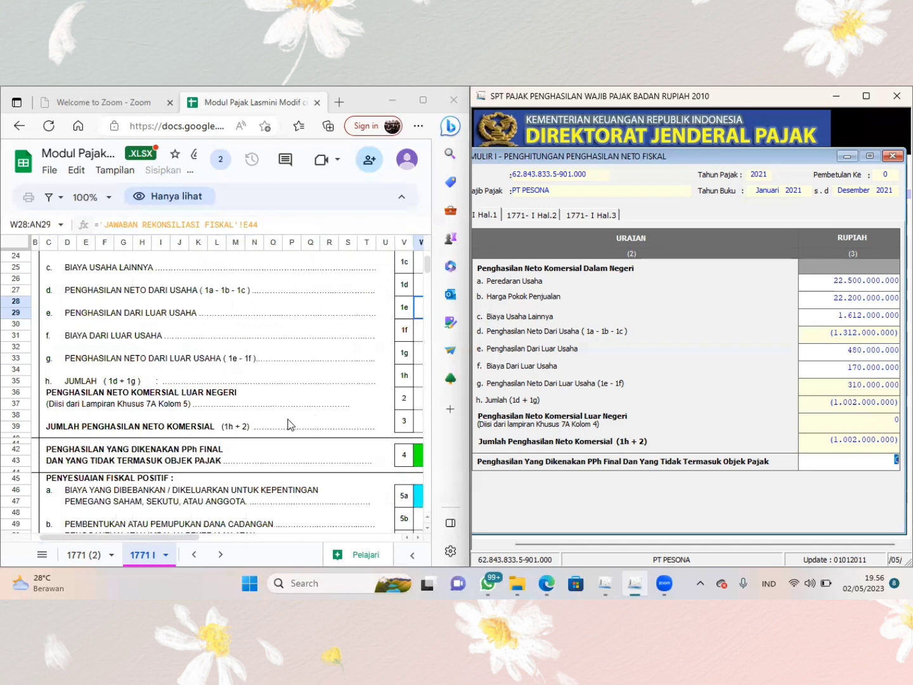
{"action": "scroll", "coordinate": [290, 425], "scroll_direction": "right", "scroll_amount": 1}
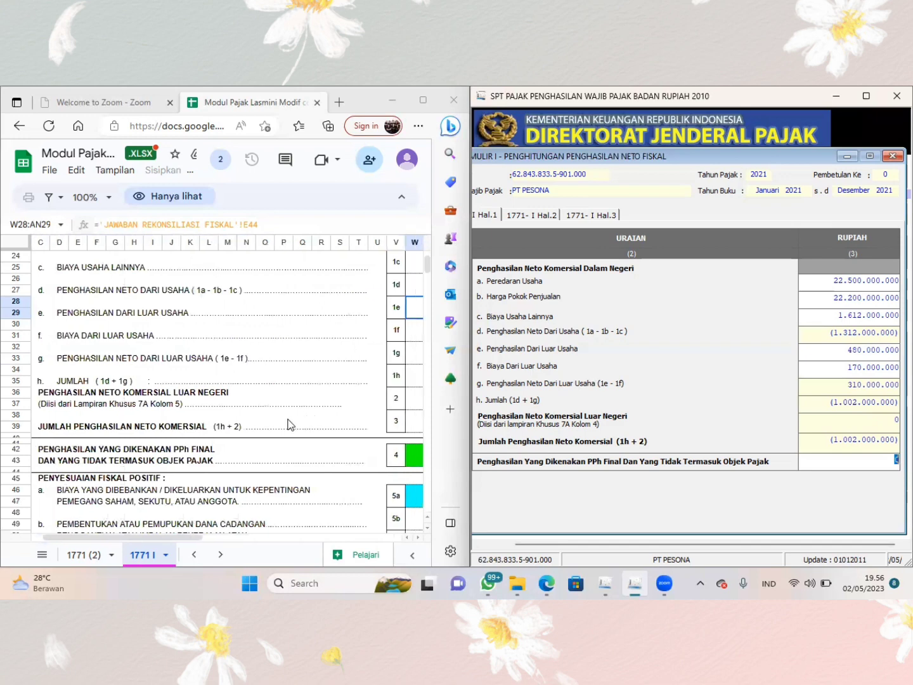
{"action": "scroll", "coordinate": [288, 425], "scroll_direction": "right", "scroll_amount": 7}
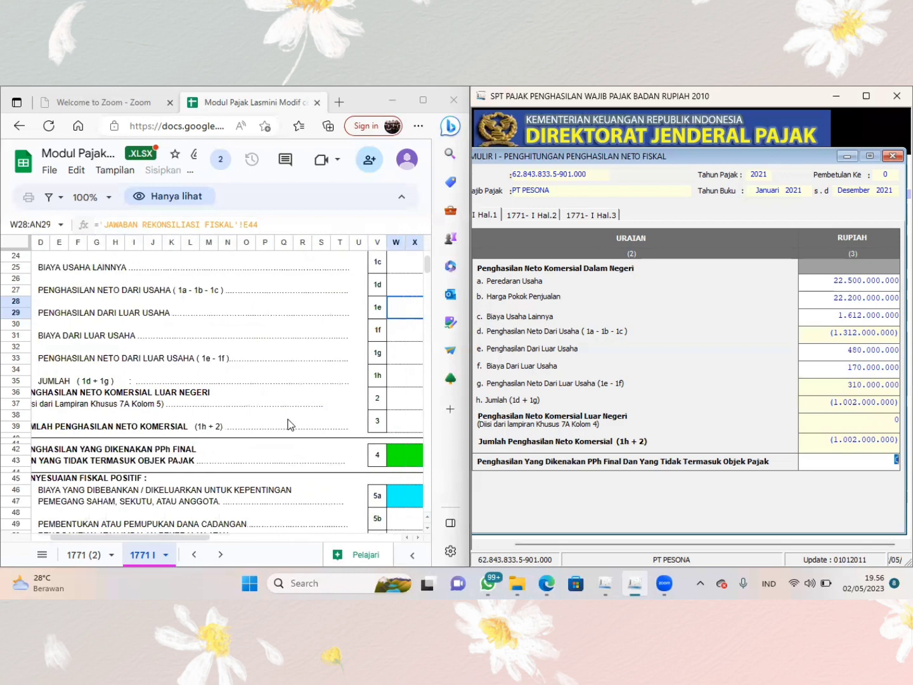
{"action": "scroll", "coordinate": [288, 424], "scroll_direction": "right", "scroll_amount": 2}
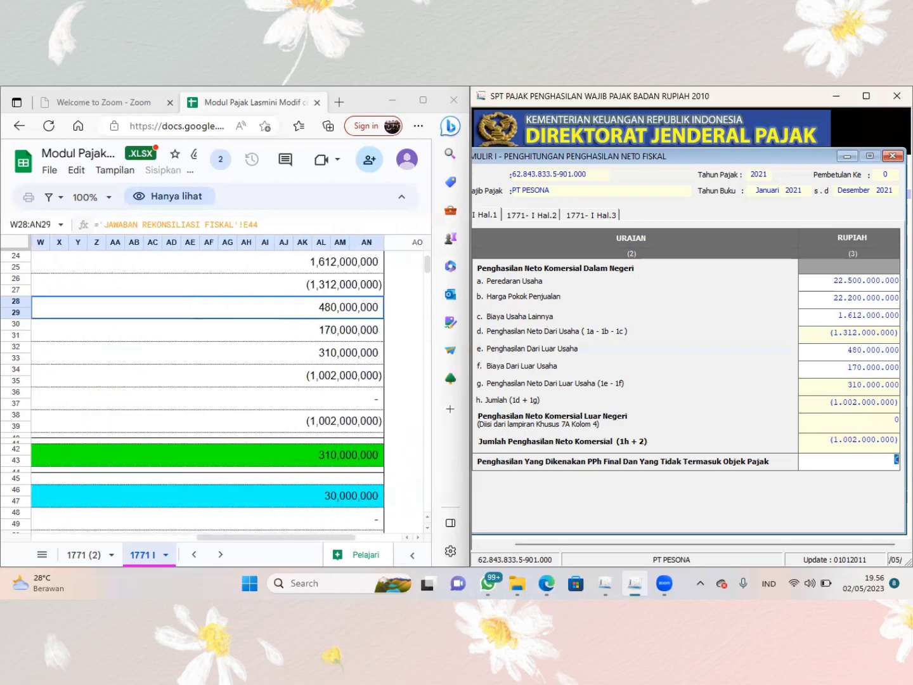
{"action": "type", "text": "310.000.000"}
{"action": "left_click", "coordinate": [892, 156]}
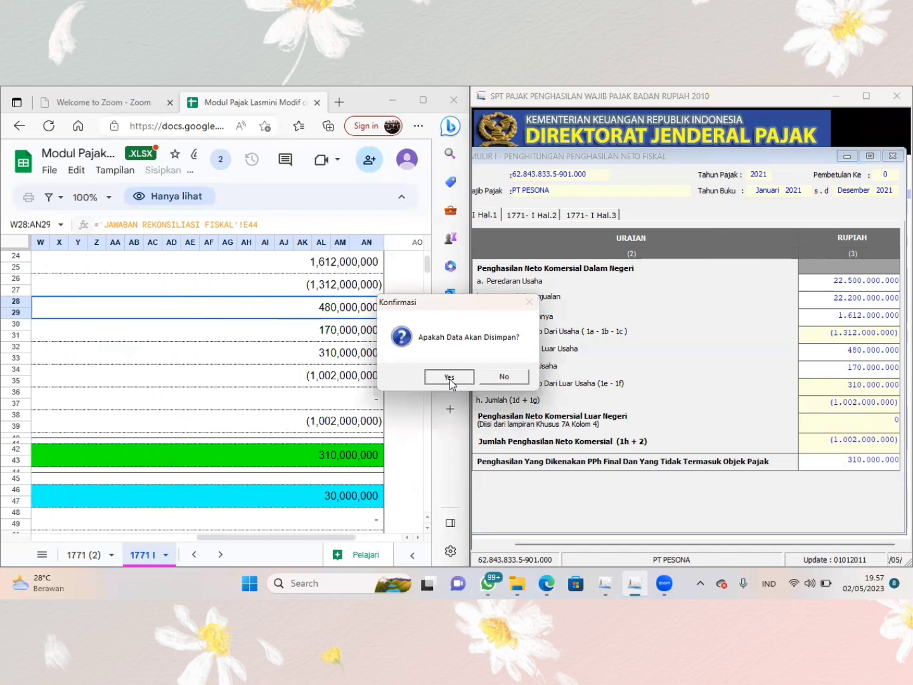
{"action": "left_click", "coordinate": [449, 377]}
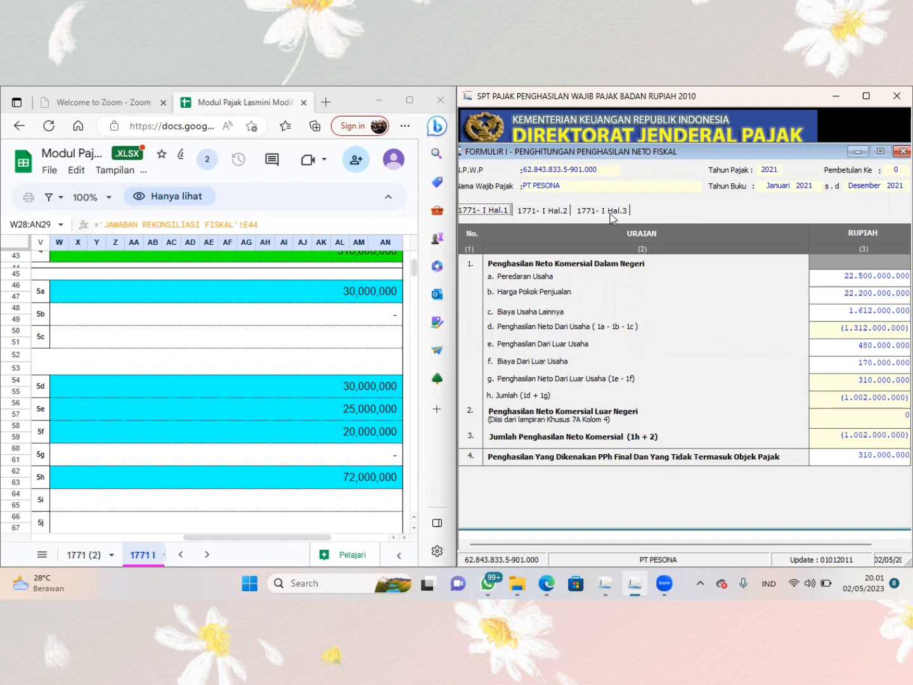
- On page 2 of form 1771-I, enter the sheet's 30.000.000 in positive fiscal adjustment row 5a, costs for shareholders' interests
{"action": "left_click", "coordinate": [557, 213]}
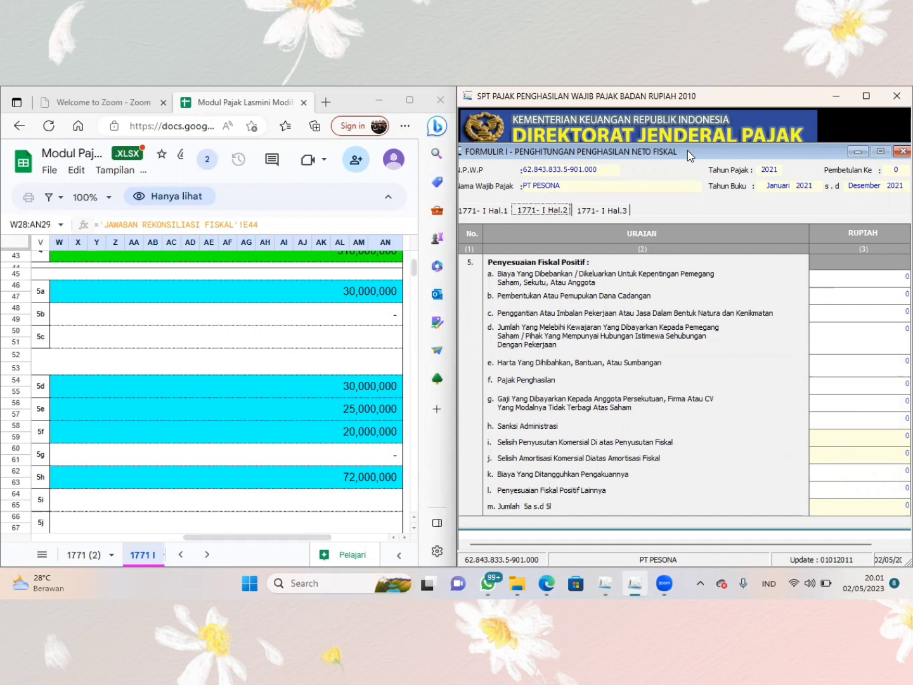
{"action": "left_click_drag", "start_coordinate": [688, 150], "coordinate": [668, 151]}
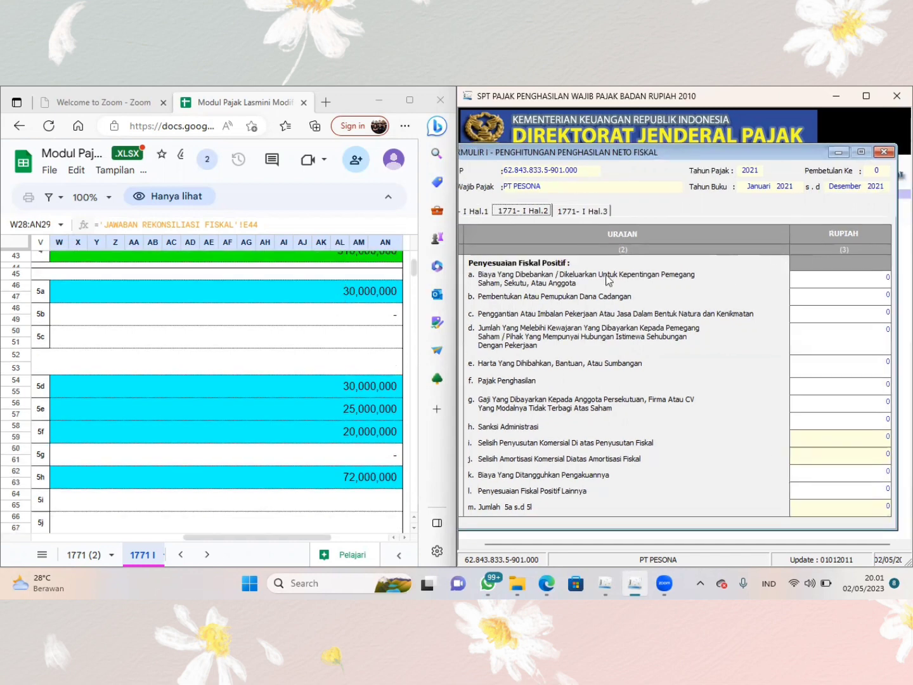
{"action": "left_click", "coordinate": [814, 274]}
{"action": "double_click", "coordinate": [890, 276]}
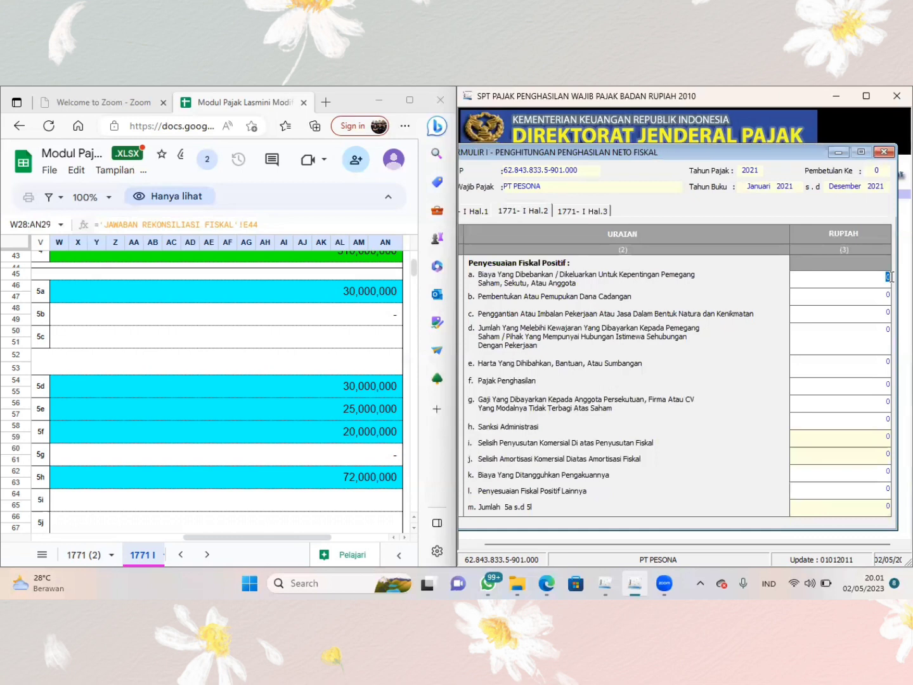
{"action": "type", "text": "30.000.000"}
- Enter the sheet's 30.000.000 in positive fiscal adjustment row 5d, excess payments to shareholders or related parties
{"action": "key", "text": "Tab"}
{"action": "key", "text": "Tab"}
{"action": "key", "text": "Tab"}
{"action": "type", "text": "30.000.000"}
{"action": "key", "text": "Tab"}
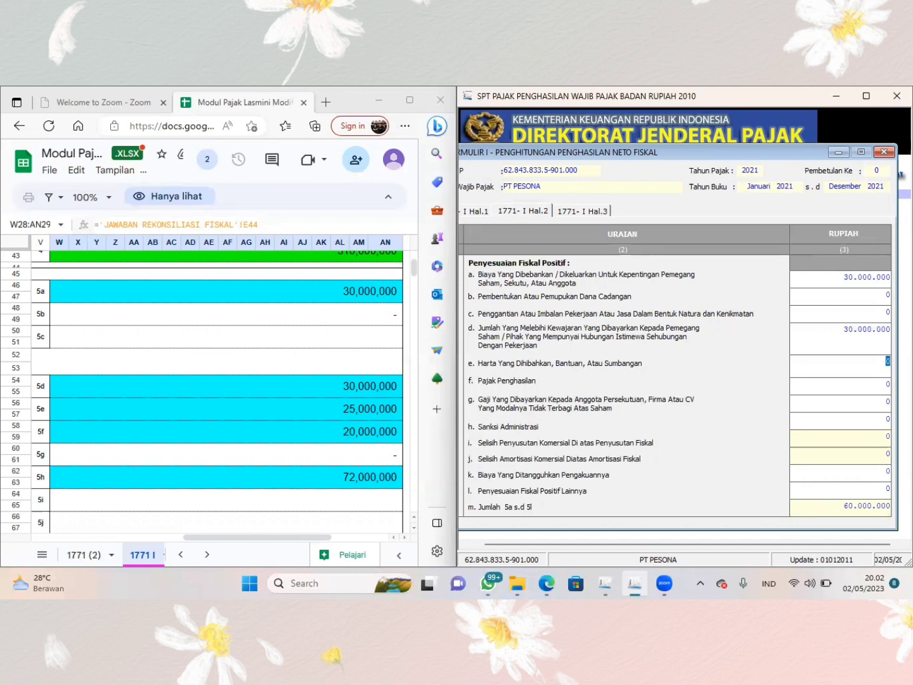
- Enter the sheet's 25.000.000 in positive fiscal adjustment row 5e, donated assets, aid or contributions
{"action": "type", "text": "250.000.000"}
{"action": "key", "text": "Tab"}
{"action": "double_click", "coordinate": [876, 361]}
{"action": "type", "text": "25000000"}
{"action": "key", "text": "Tab"}
- Enter the sheet's 20.000.000 in row 5f, Pajak Penghasilan, and 72.000.000 in row 5h, Sanksi Administrasi
{"action": "type", "text": "20.000.00"}
{"action": "type", "text": "0"}
{"action": "key", "text": "Tab"}
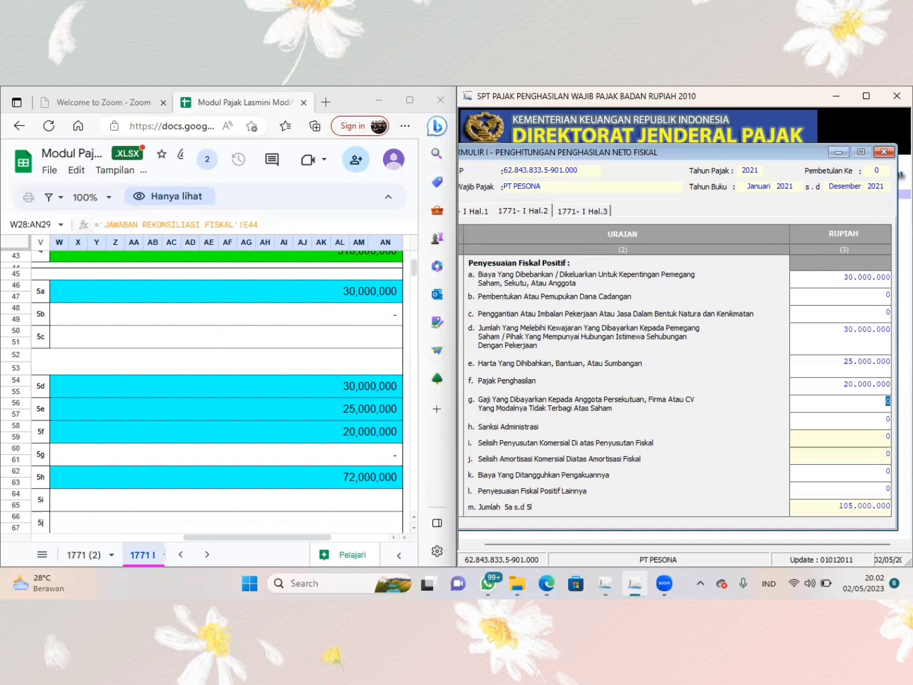
{"action": "key", "text": "Tab"}
{"action": "type", "text": "72000000"}
{"action": "key", "text": "Tab"}
- Enter the sheet's 1.653.000.000 in positive fiscal adjustment row 5l, Penyesuaian Fiskal Positif Lainnya
{"action": "scroll", "coordinate": [359, 488], "scroll_direction": "down", "scroll_amount": 3}
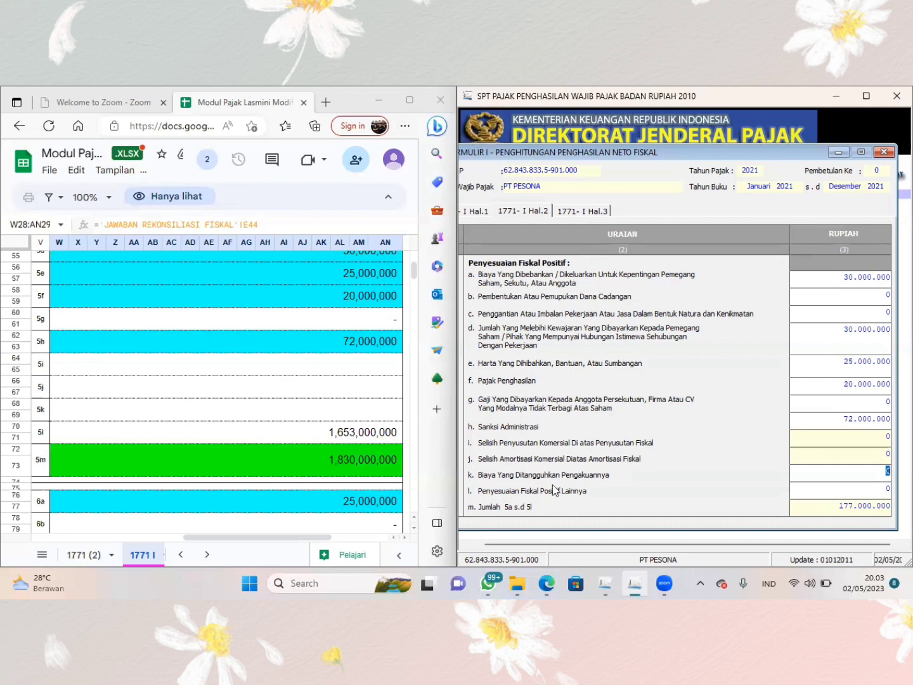
{"action": "left_click", "coordinate": [847, 490]}
{"action": "key", "text": "BackSpace"}
{"action": "type", "text": "1655"}
{"action": "type", "text": "000000"}
{"action": "key", "text": "Tab"}
- On page 3 of form 1771-I, enter the sheet's 200.000.000 in row 6d, Penyesuaian Fiskal Negatif Lainnya
{"action": "left_click", "coordinate": [578, 211]}
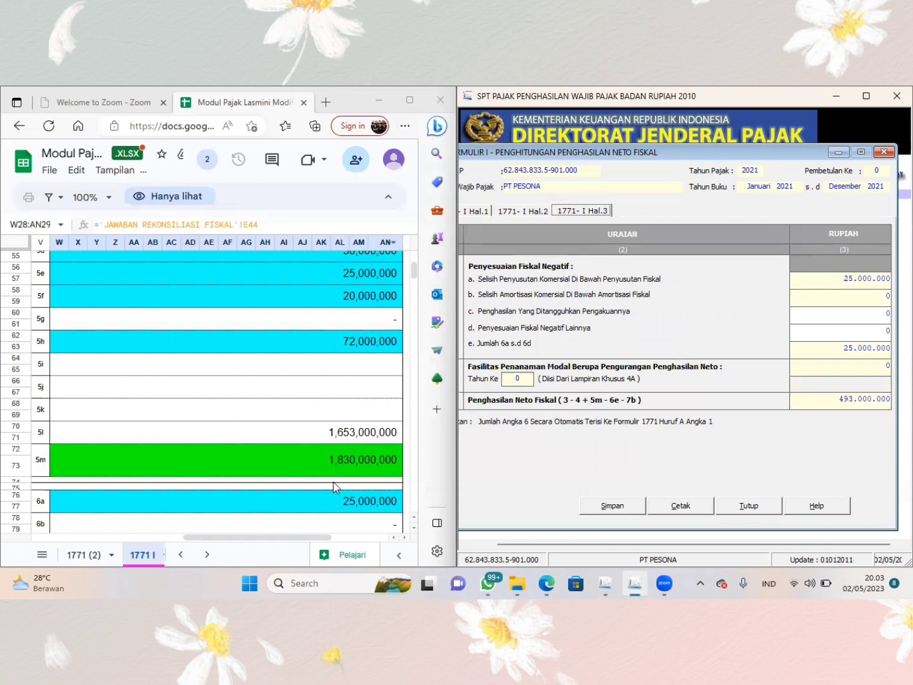
{"action": "scroll", "coordinate": [335, 487], "scroll_direction": "down", "scroll_amount": 3}
{"action": "scroll", "coordinate": [334, 487], "scroll_direction": "down", "scroll_amount": 1}
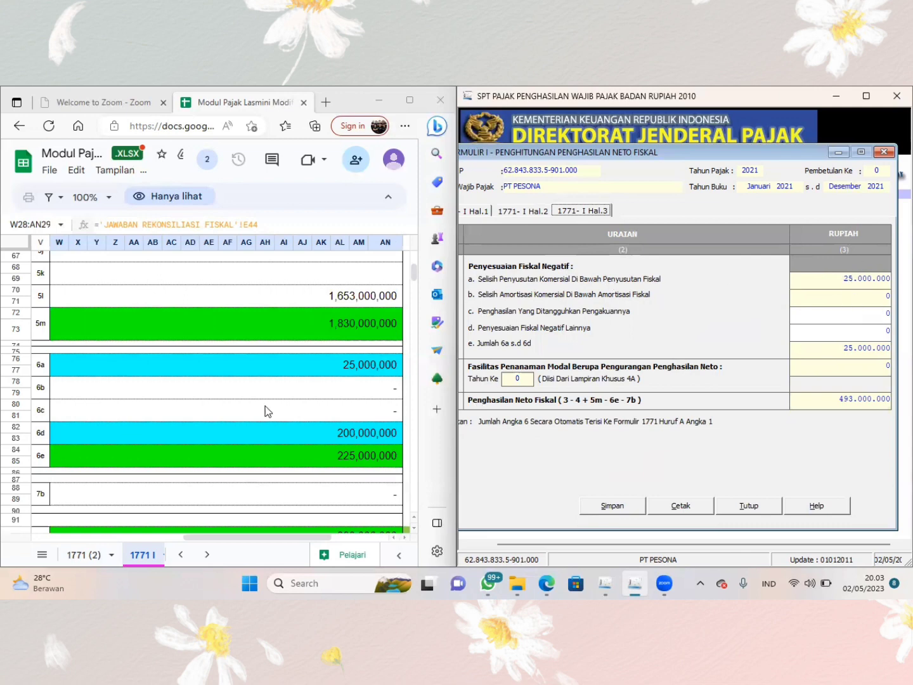
{"action": "scroll", "coordinate": [266, 411], "scroll_direction": "left", "scroll_amount": 4}
{"action": "scroll", "coordinate": [266, 411], "scroll_direction": "right", "scroll_amount": 4}
{"action": "left_click", "coordinate": [855, 331]}
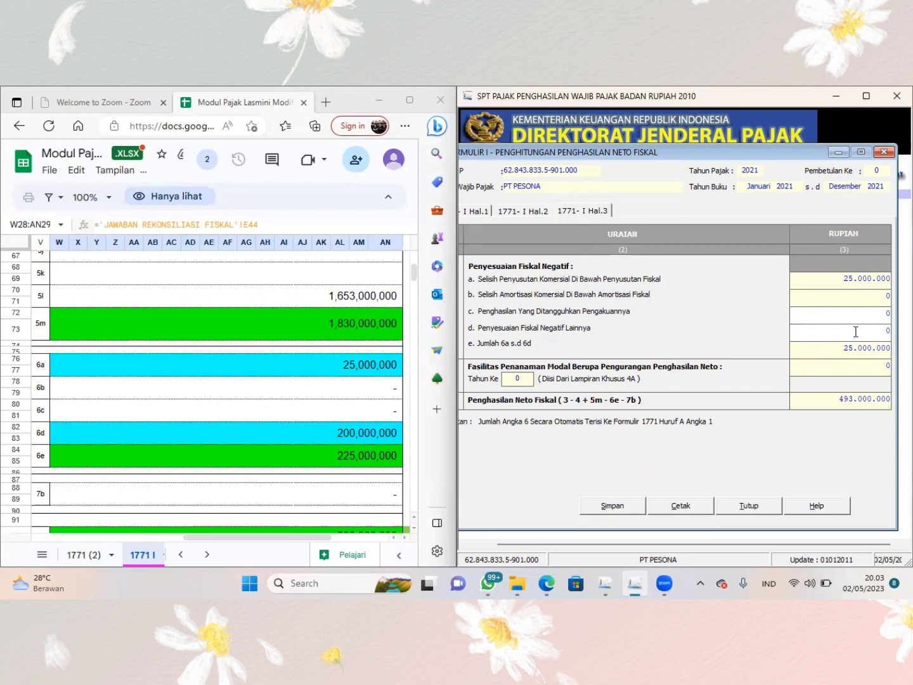
{"action": "key", "text": "BackSpace"}
{"action": "type", "text": "200.000.000"}
- Check the sheet's net fiscal income in row 8 against the form, save form 1771-I's data and close it
{"action": "scroll", "coordinate": [334, 451], "scroll_direction": "down", "scroll_amount": 1}
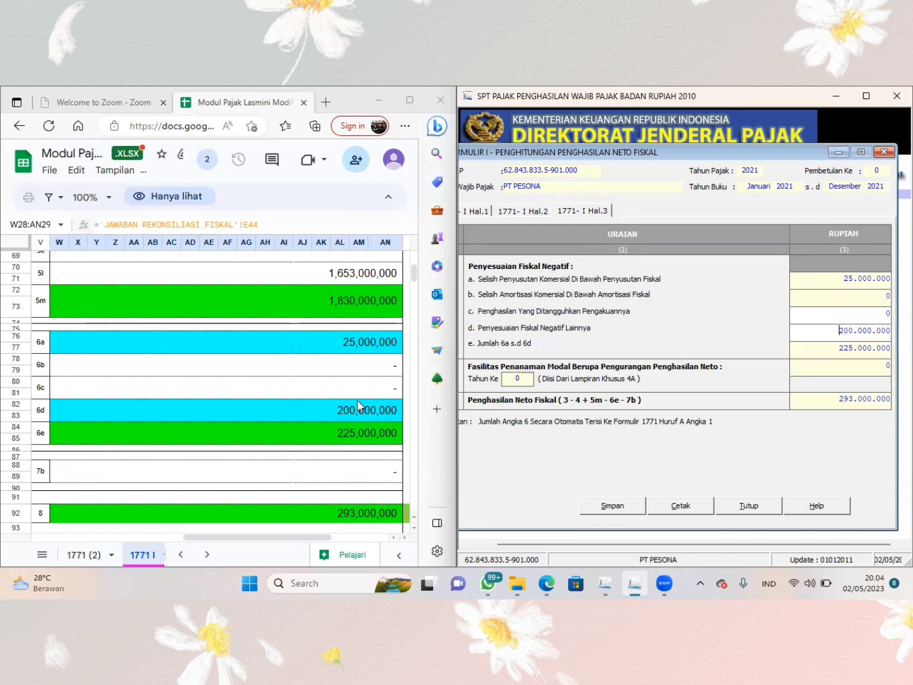
{"action": "scroll", "coordinate": [357, 400], "scroll_direction": "down", "scroll_amount": 1}
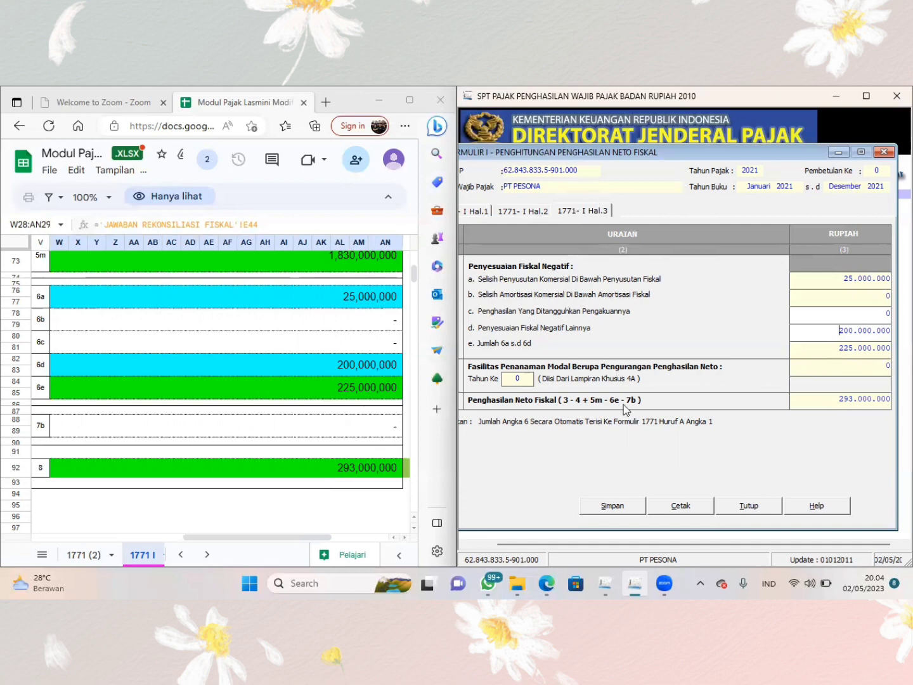
{"action": "left_click", "coordinate": [629, 511]}
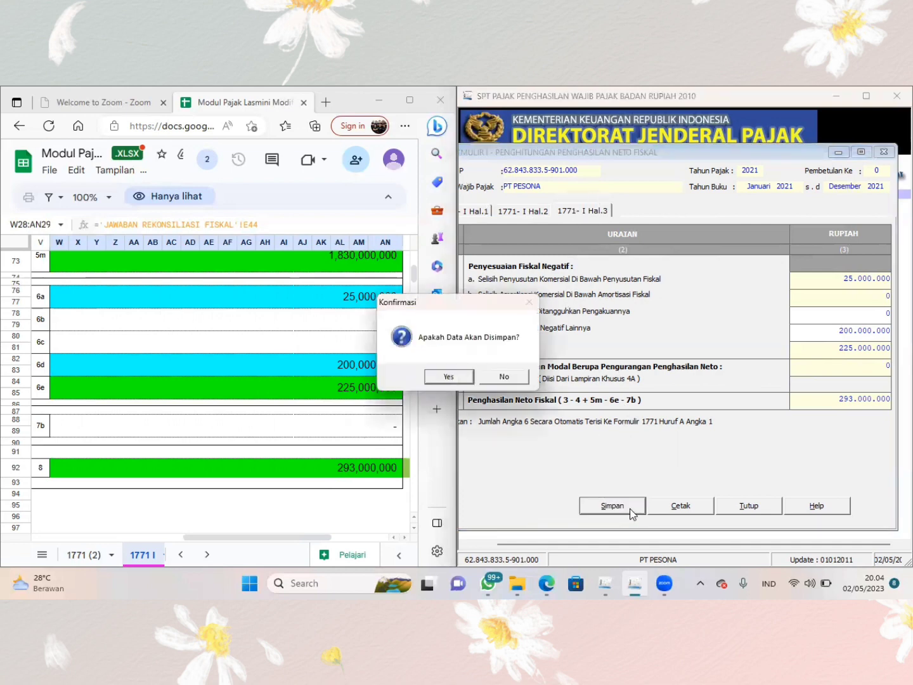
{"action": "left_click", "coordinate": [447, 377]}
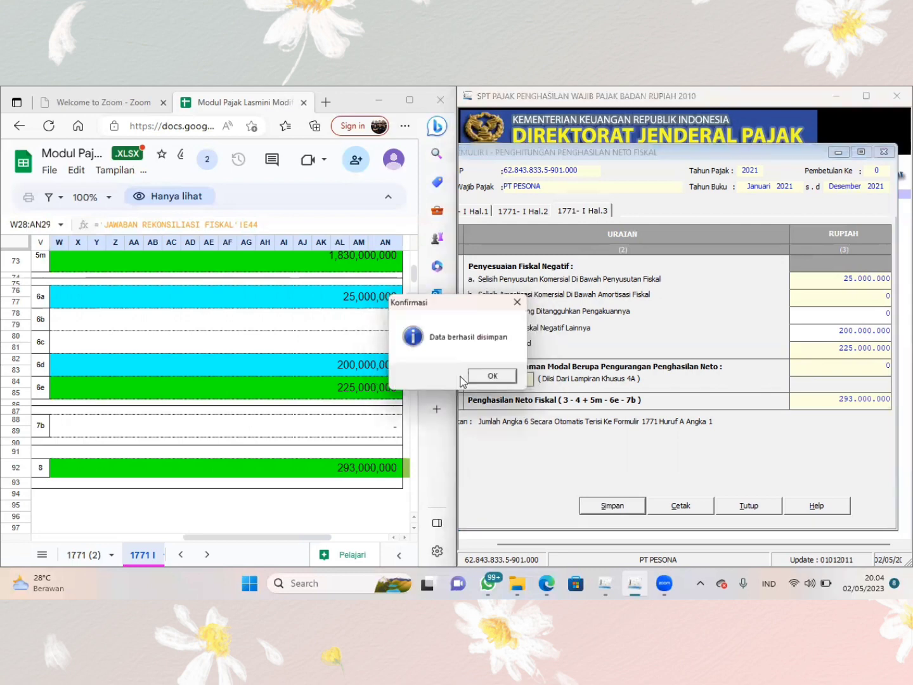
{"action": "left_click", "coordinate": [496, 379]}
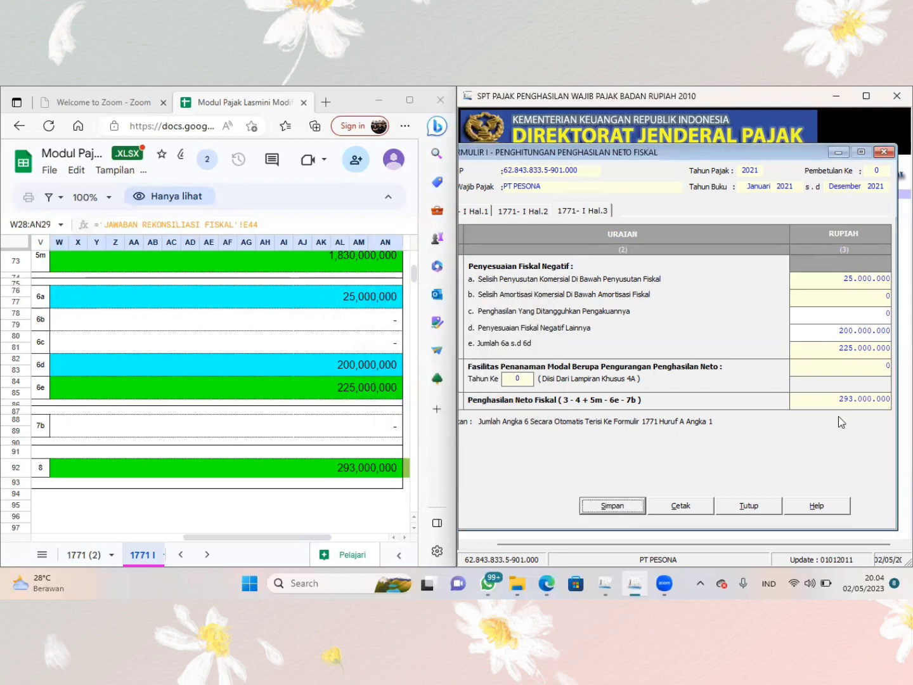
{"action": "left_click", "coordinate": [761, 500]}
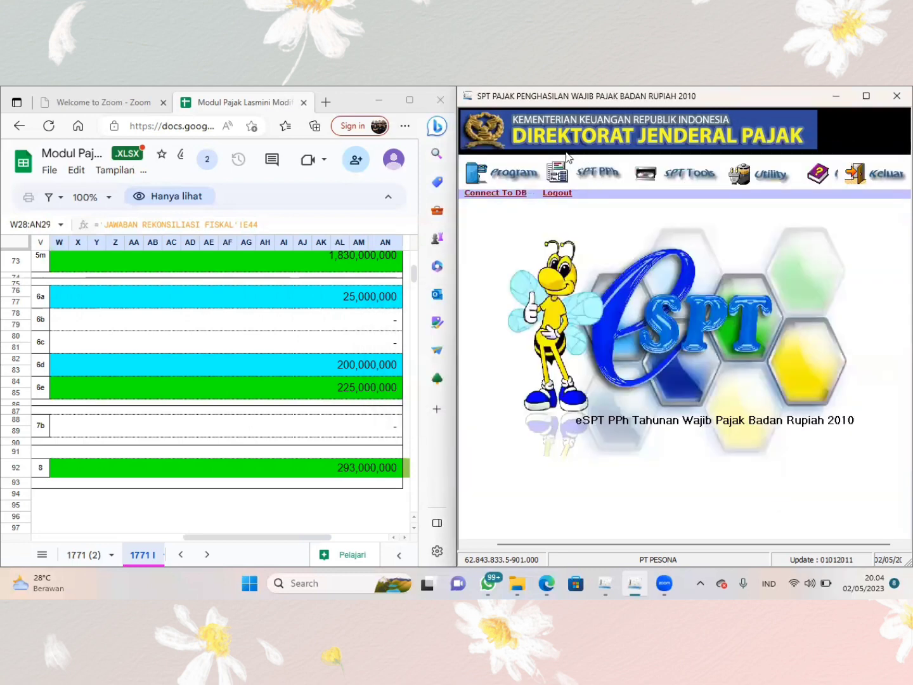
- Open the main SPT PPh Wajib Pajak Badan form and set Pembukuan/Laporan Keuangan to Tidak Diaudit
{"action": "left_click", "coordinate": [585, 184]}
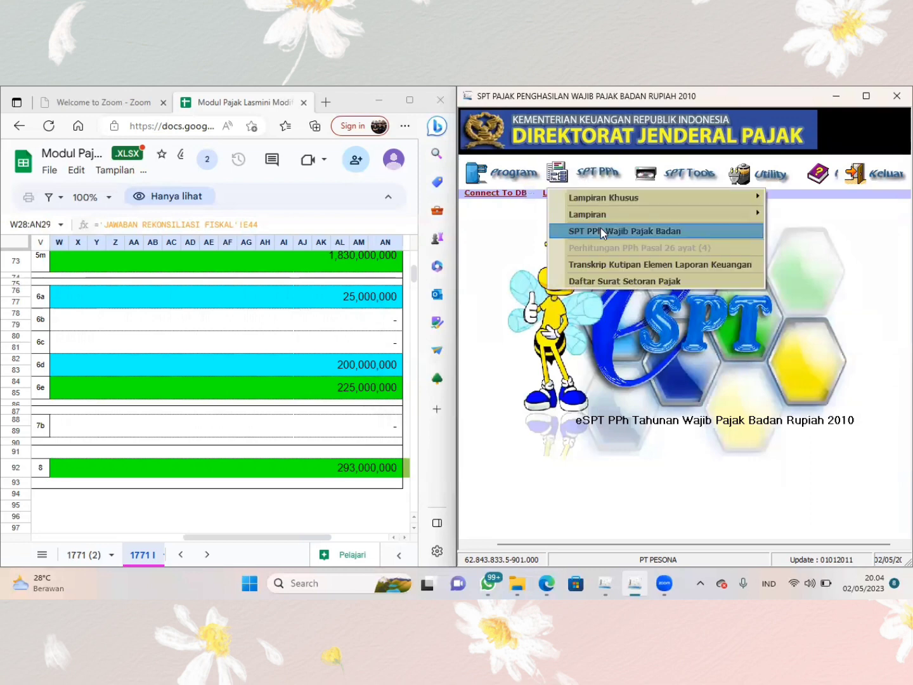
{"action": "left_click", "coordinate": [600, 232]}
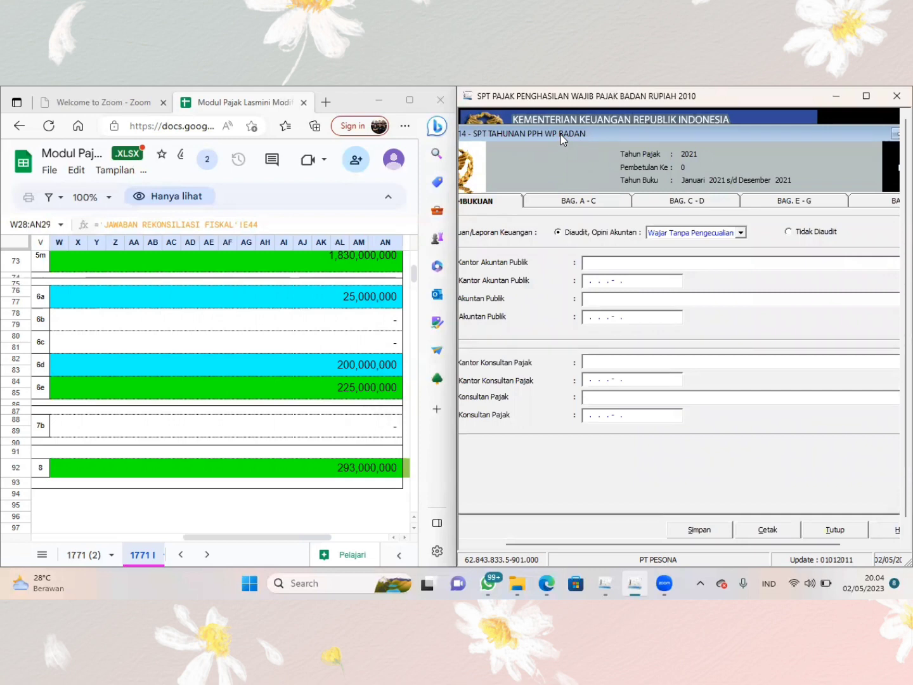
{"action": "left_click_drag", "start_coordinate": [561, 140], "coordinate": [527, 137]}
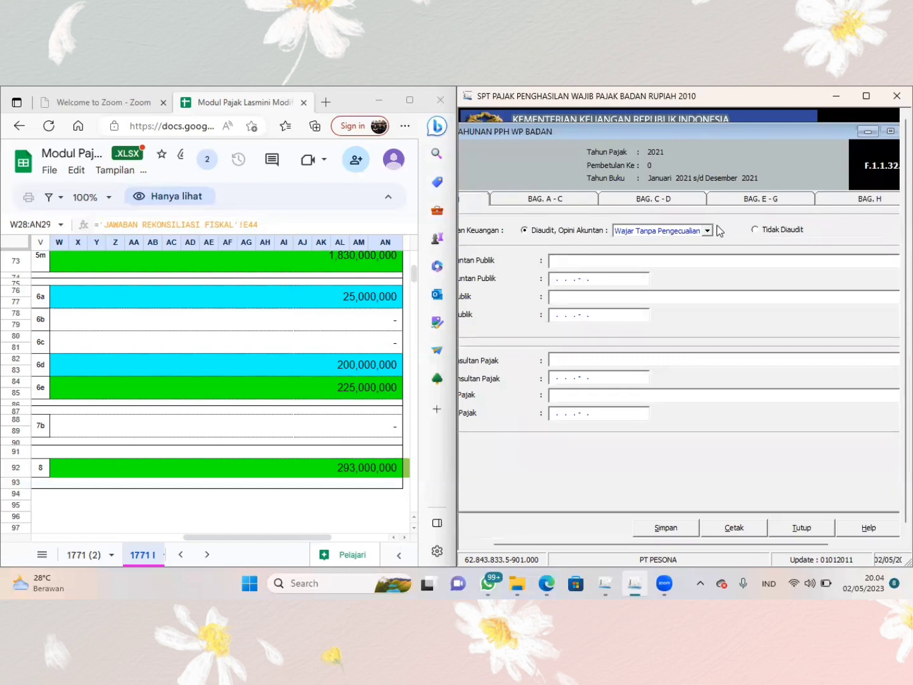
{"action": "left_click", "coordinate": [755, 229]}
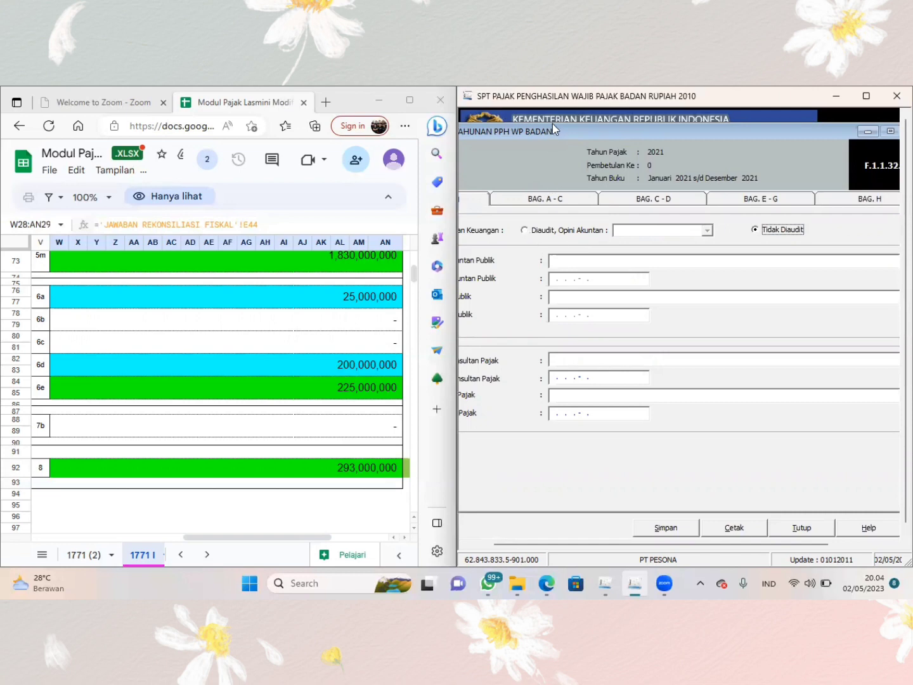
{"action": "left_click_drag", "start_coordinate": [552, 123], "coordinate": [653, 121]}
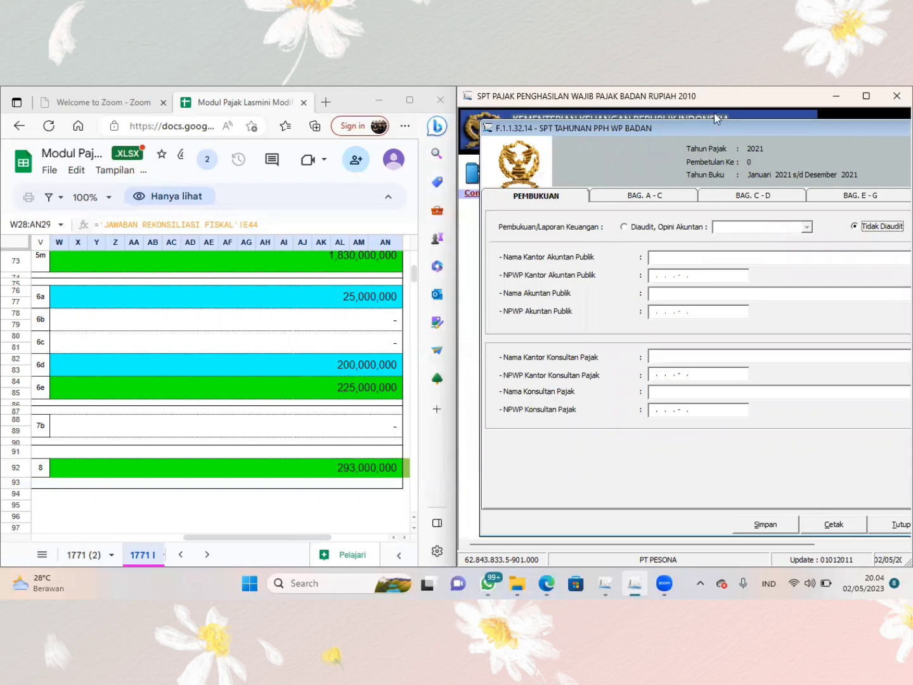
{"action": "left_click_drag", "start_coordinate": [709, 125], "coordinate": [584, 121]}
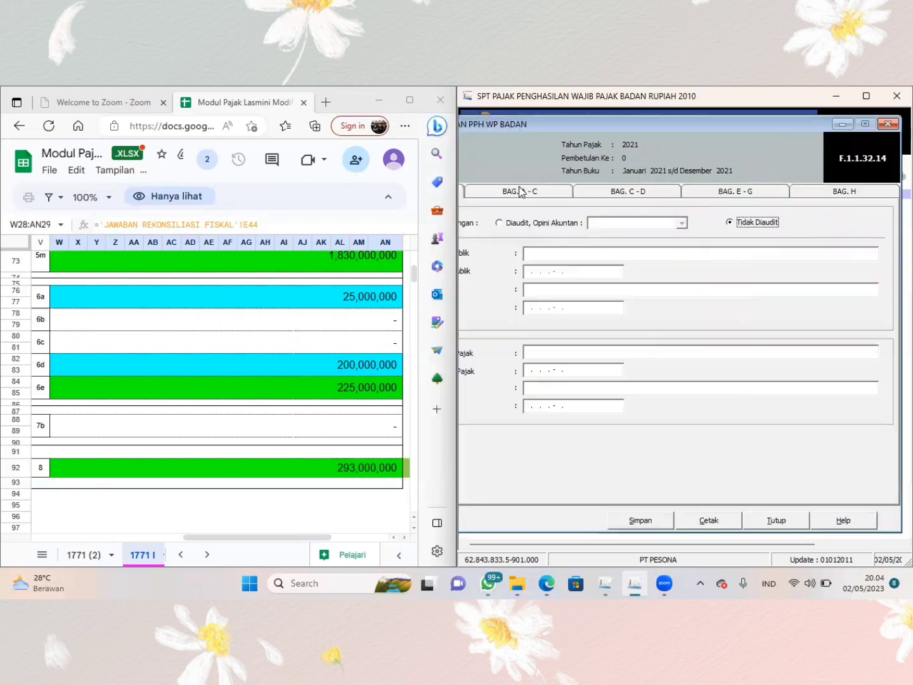
- Consult the reference workbook's 1771 sheet and select Tarif PPh Ps.31E ayat (1) for PPh Terutang in parts A to C
{"action": "left_click", "coordinate": [519, 192]}
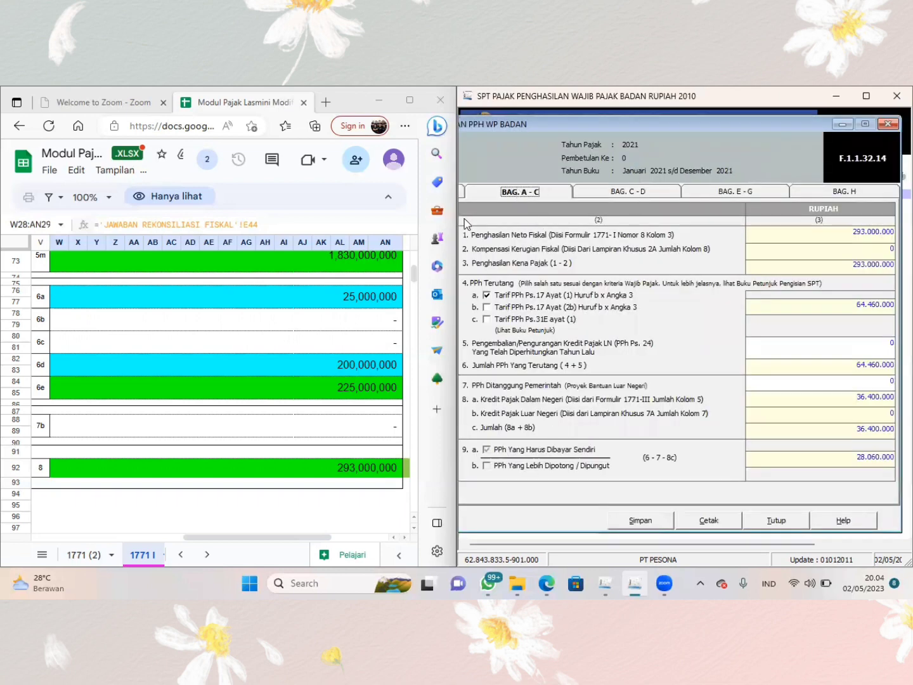
{"action": "left_click", "coordinate": [55, 559]}
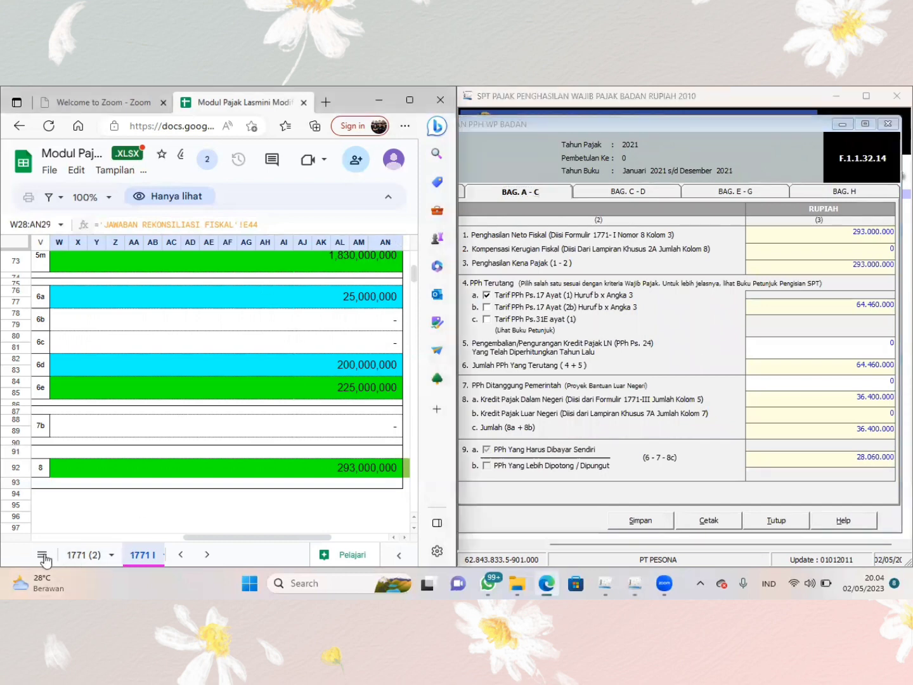
{"action": "left_click", "coordinate": [42, 554]}
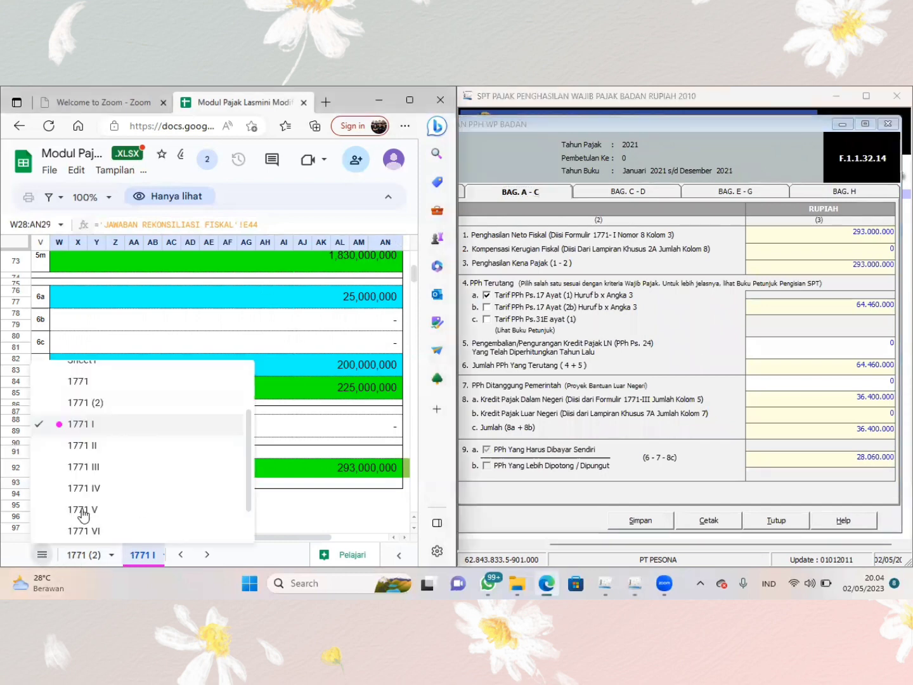
{"action": "left_click", "coordinate": [77, 383]}
{"action": "scroll", "coordinate": [231, 311], "scroll_direction": "up", "scroll_amount": 1}
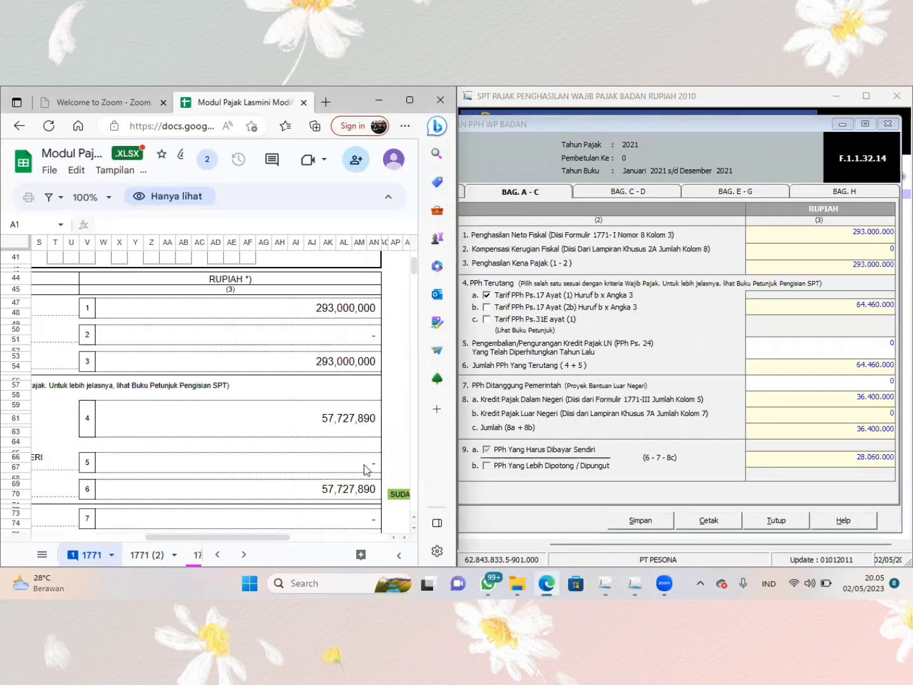
{"action": "scroll", "coordinate": [365, 470], "scroll_direction": "left", "scroll_amount": 5}
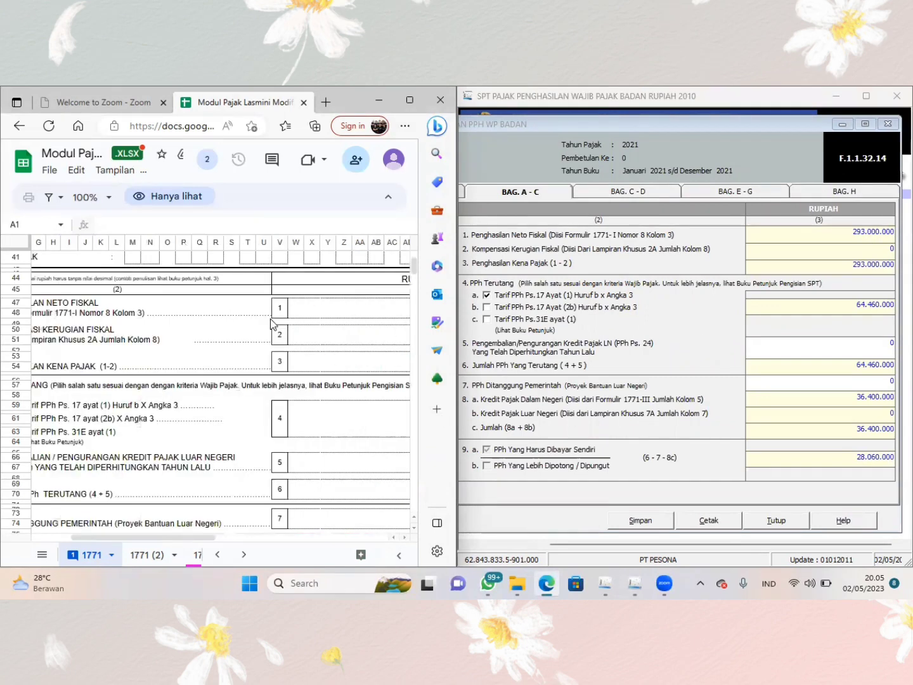
{"action": "left_click", "coordinate": [488, 320]}
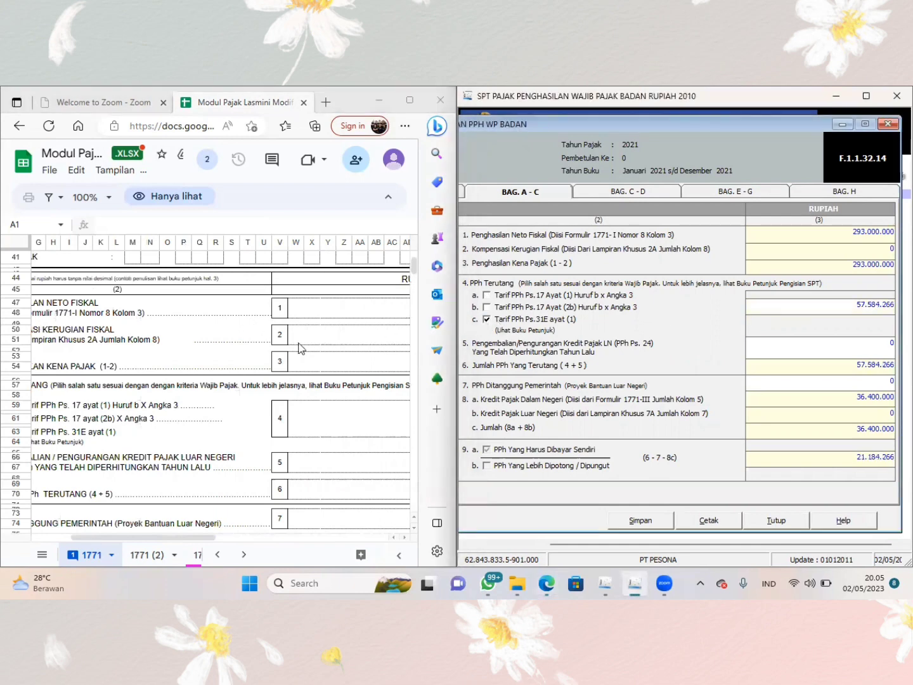
- Set the PPh Terutang amount in row 4 to the sheet's 57.727.890
{"action": "scroll", "coordinate": [299, 347], "scroll_direction": "right", "scroll_amount": 5}
{"action": "scroll", "coordinate": [301, 347], "scroll_direction": "down", "scroll_amount": 1}
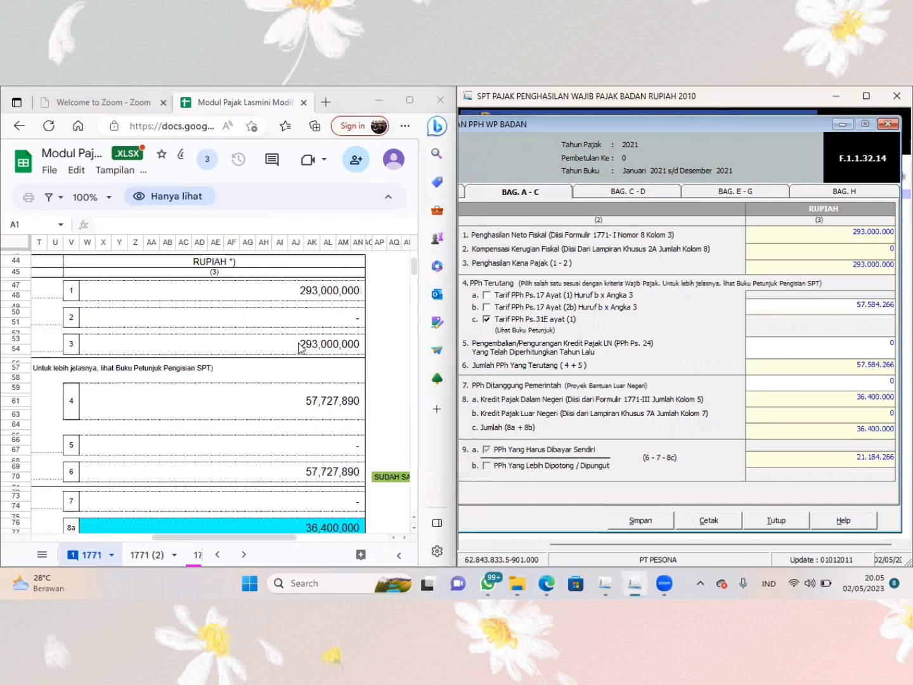
{"action": "left_click", "coordinate": [857, 306]}
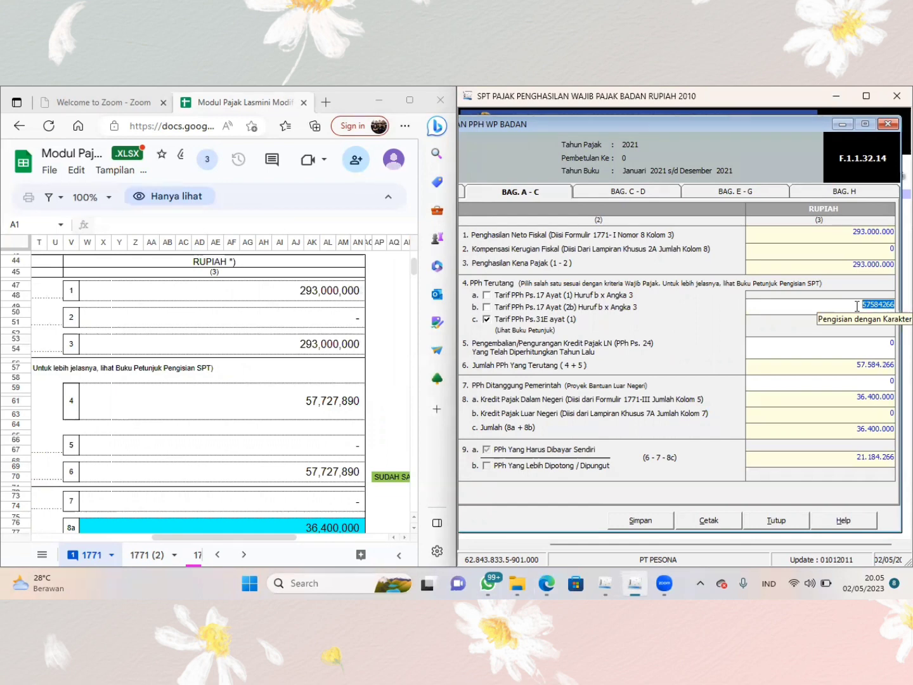
{"action": "type", "text": "5772"}
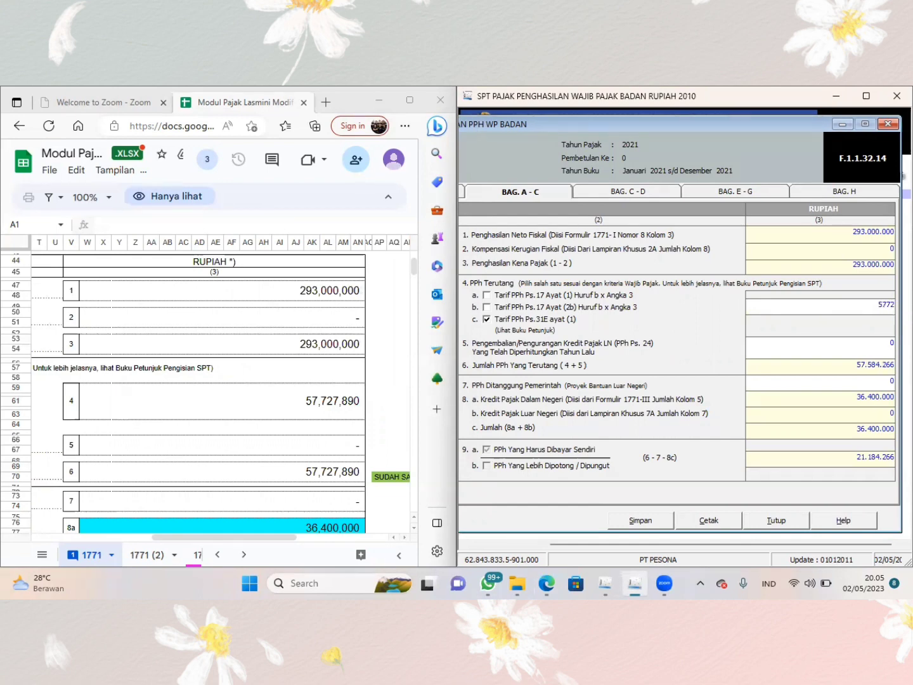
{"action": "type", "text": "7890"}
{"action": "key", "text": "Tab"}
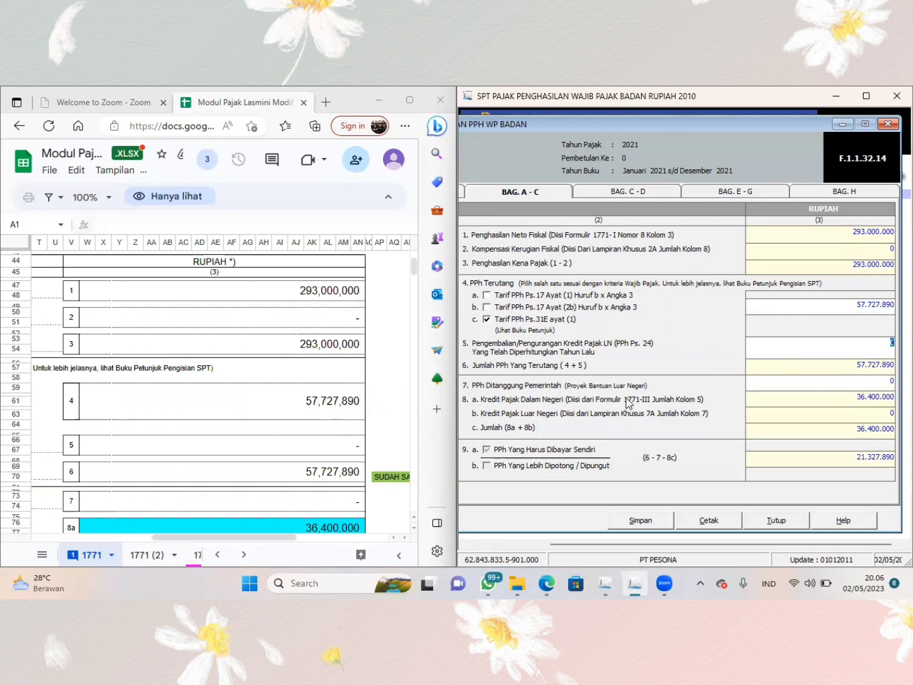
- Check the sheet's tax credit rows and enter its 25.000.000 as PPh Ps. 25 Bulanan in parts C to D
{"action": "scroll", "coordinate": [291, 426], "scroll_direction": "down", "scroll_amount": 3}
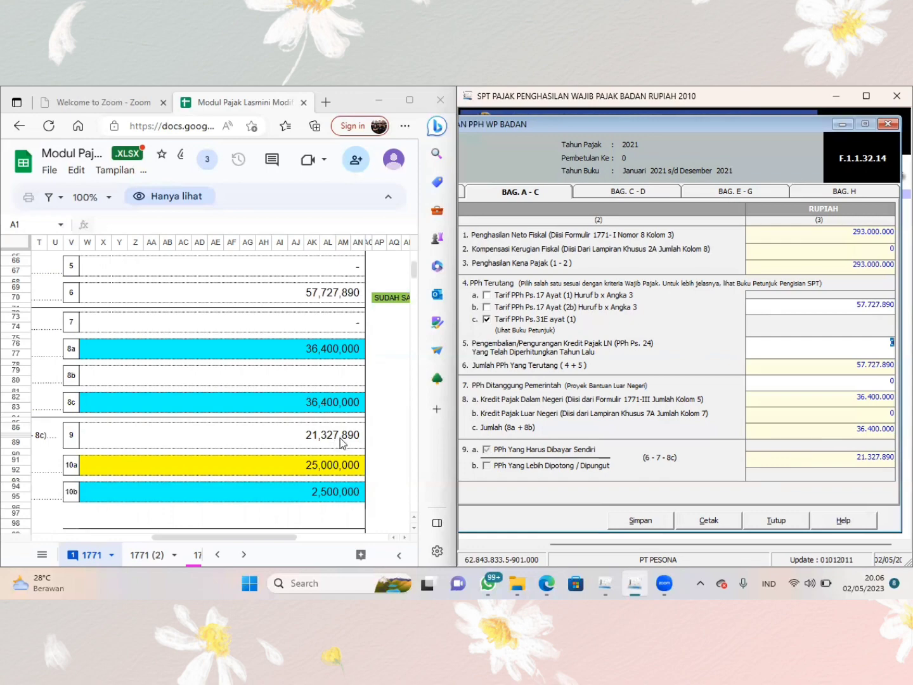
{"action": "scroll", "coordinate": [340, 438], "scroll_direction": "left", "scroll_amount": 10}
{"action": "scroll", "coordinate": [340, 437], "scroll_direction": "left", "scroll_amount": 2}
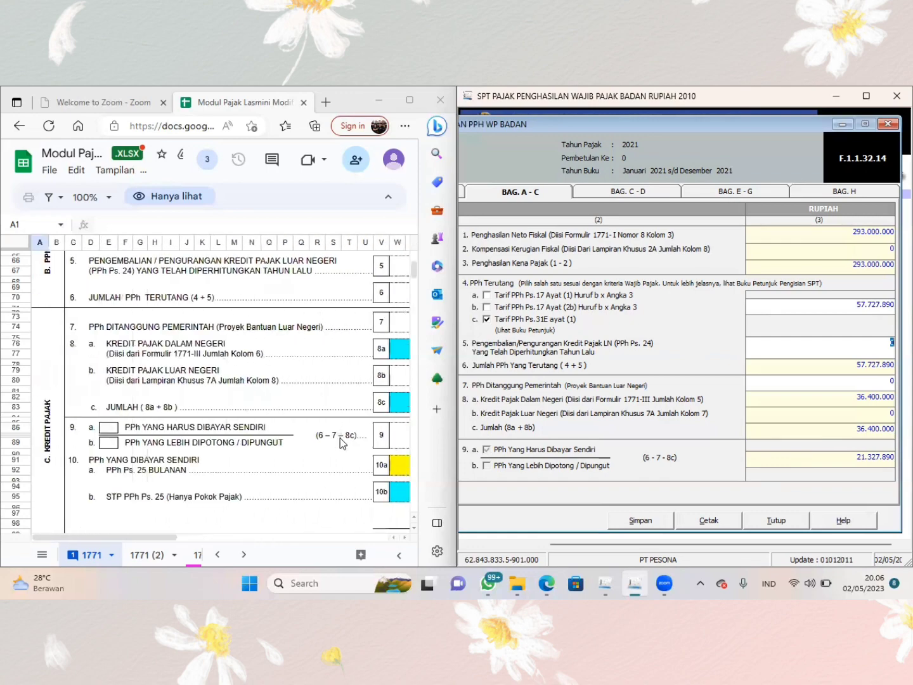
{"action": "scroll", "coordinate": [340, 437], "scroll_direction": "right", "scroll_amount": 6}
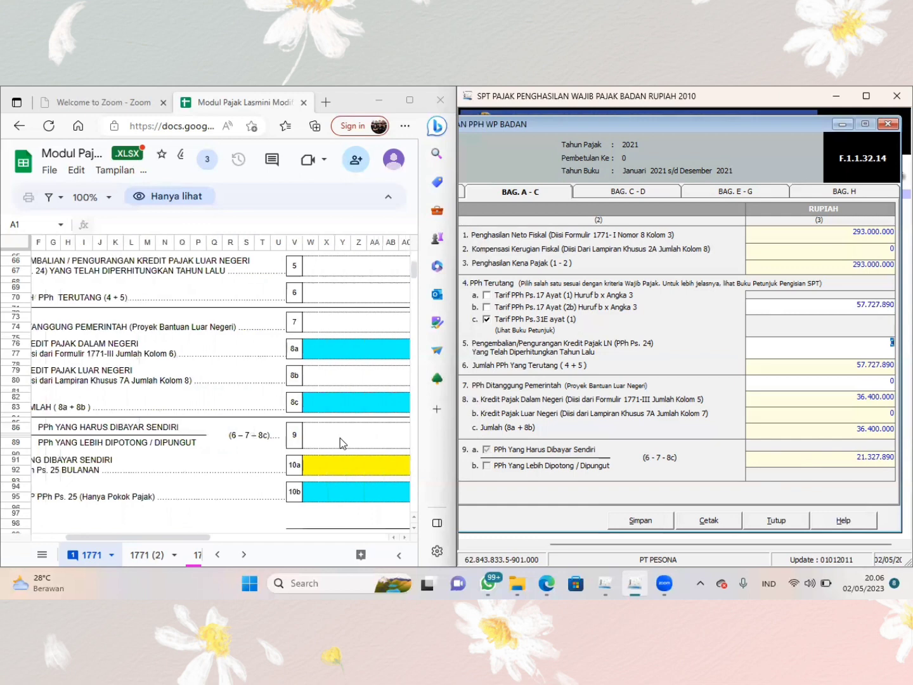
{"action": "scroll", "coordinate": [340, 436], "scroll_direction": "right", "scroll_amount": 3}
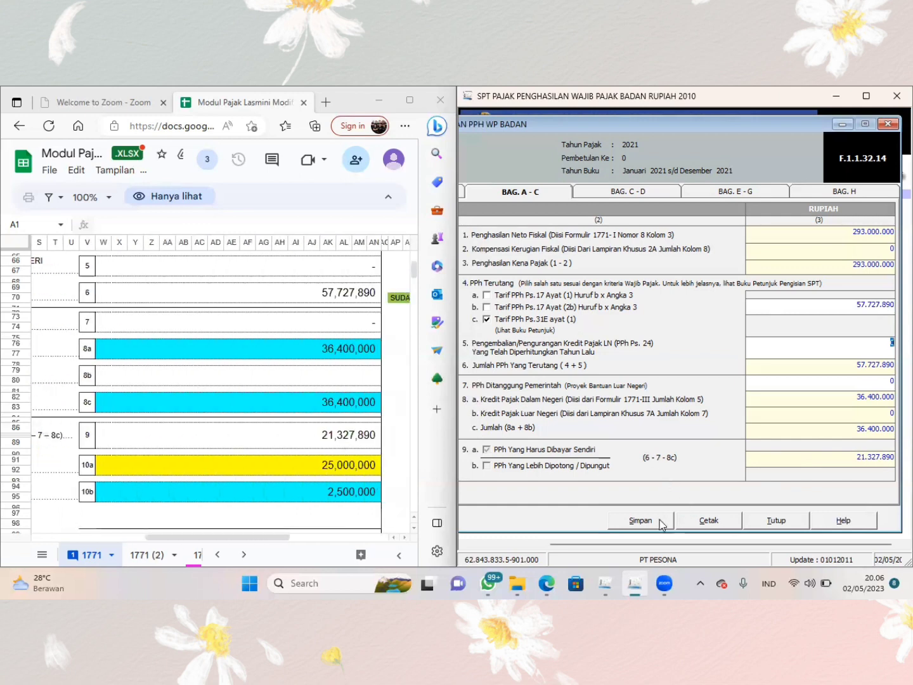
{"action": "left_click", "coordinate": [627, 192]}
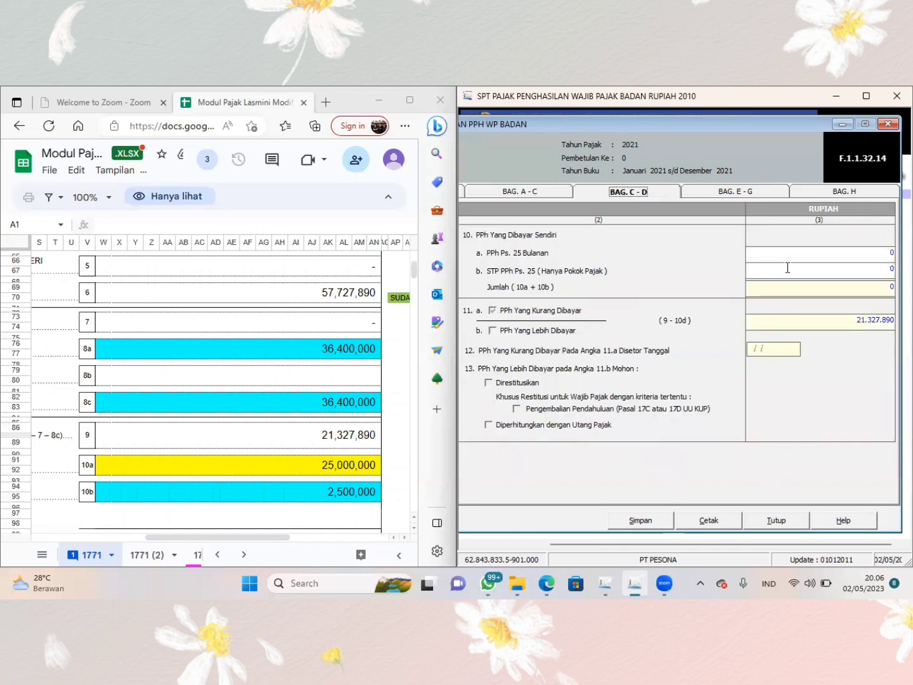
{"action": "left_click", "coordinate": [814, 257]}
{"action": "type", "text": "4"}
{"action": "type", "text": "5000000"}
{"action": "key", "text": "Tab"}
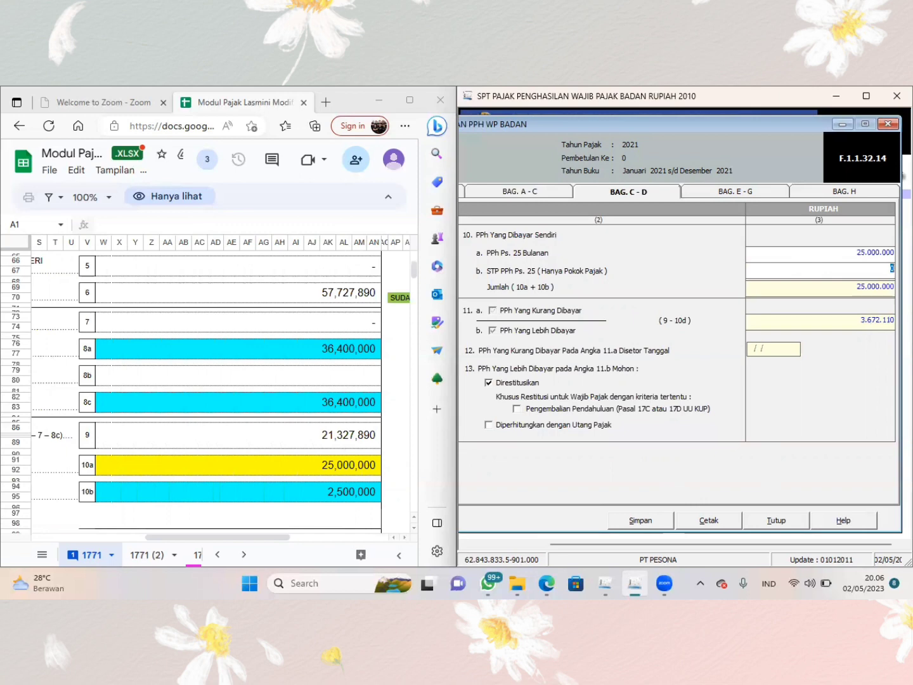
- Enter the sheet's 2.500.000 as STP PPh Ps. 25 (Hanya Pokok Pajak) and compare the sheet's rows 10c and 11 with the form
{"action": "type", "text": "2.500."}
{"action": "type", "text": "00000"}
{"action": "key", "text": "Tab"}
{"action": "scroll", "coordinate": [274, 449], "scroll_direction": "down", "scroll_amount": 1}
{"action": "scroll", "coordinate": [274, 449], "scroll_direction": "down", "scroll_amount": 2}
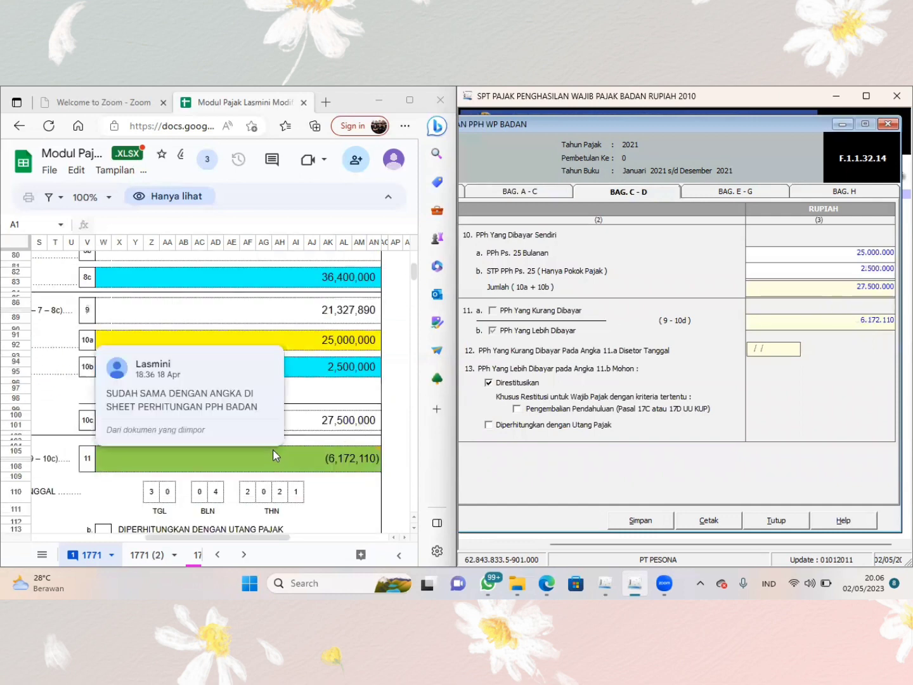
{"action": "scroll", "coordinate": [273, 449], "scroll_direction": "left", "scroll_amount": 3}
{"action": "scroll", "coordinate": [272, 449], "scroll_direction": "down", "scroll_amount": 3}
{"action": "scroll", "coordinate": [272, 449], "scroll_direction": "right", "scroll_amount": 3}
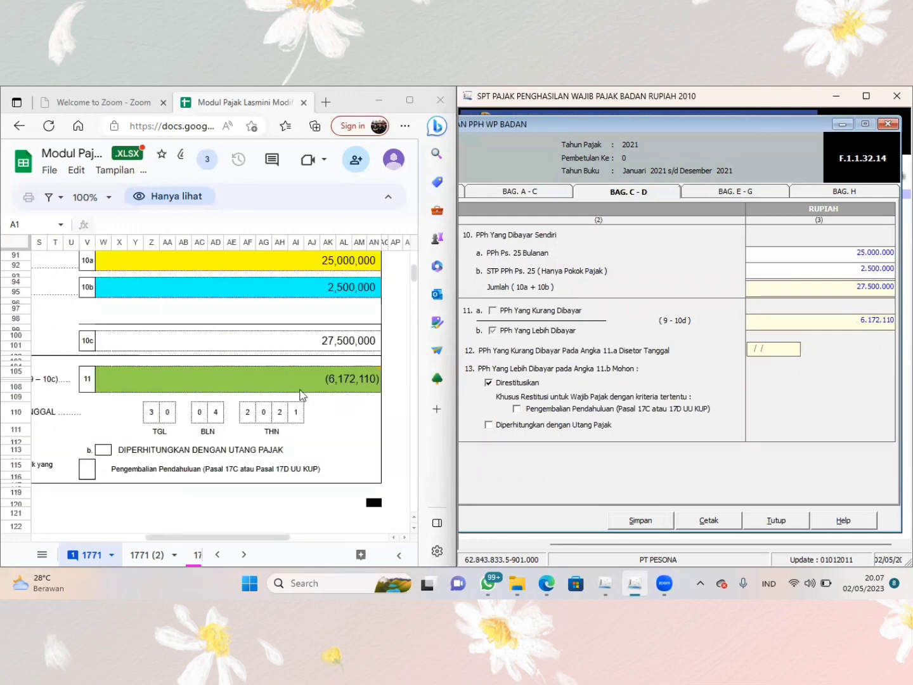
- Show parts E to G of the form and consult the row 14 amounts on the workbook's 1771 (2) sheet
{"action": "mouse_move", "coordinate": [301, 394]}
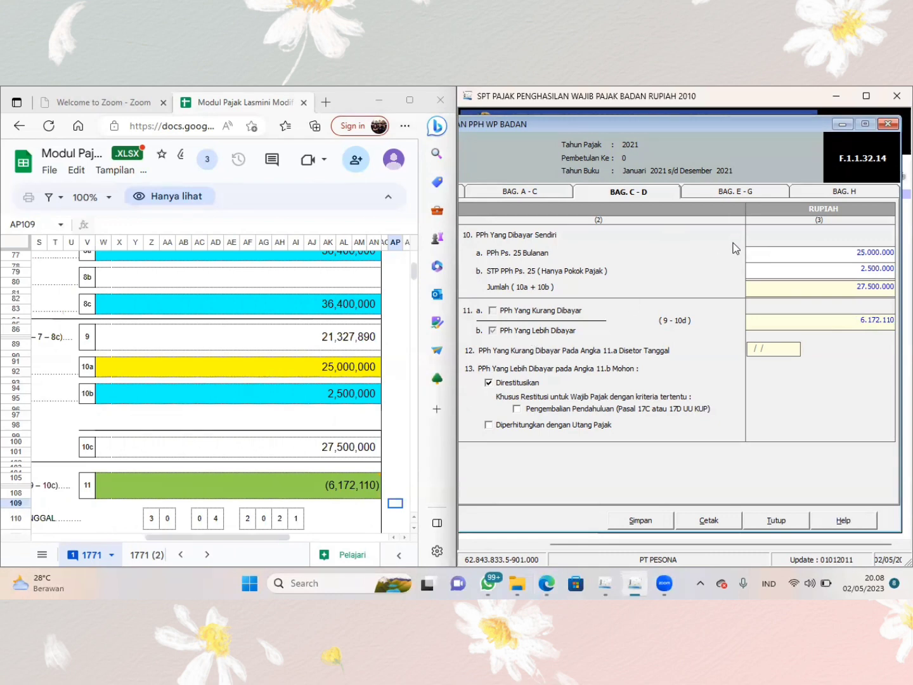
{"action": "left_click", "coordinate": [711, 188]}
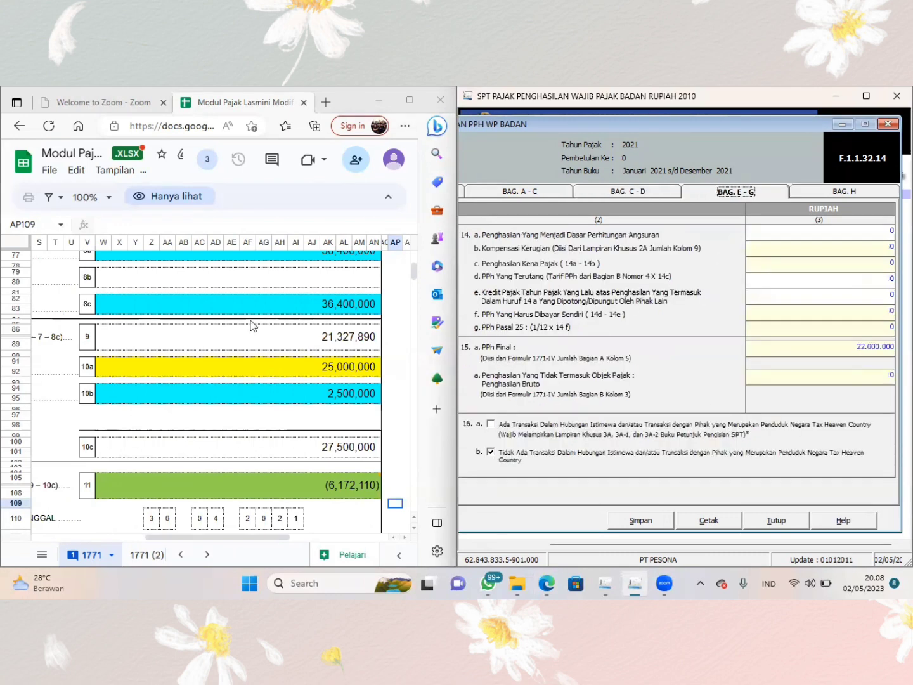
{"action": "scroll", "coordinate": [254, 327], "scroll_direction": "left", "scroll_amount": 3}
{"action": "scroll", "coordinate": [254, 327], "scroll_direction": "left", "scroll_amount": 4}
{"action": "scroll", "coordinate": [253, 326], "scroll_direction": "down", "scroll_amount": 5}
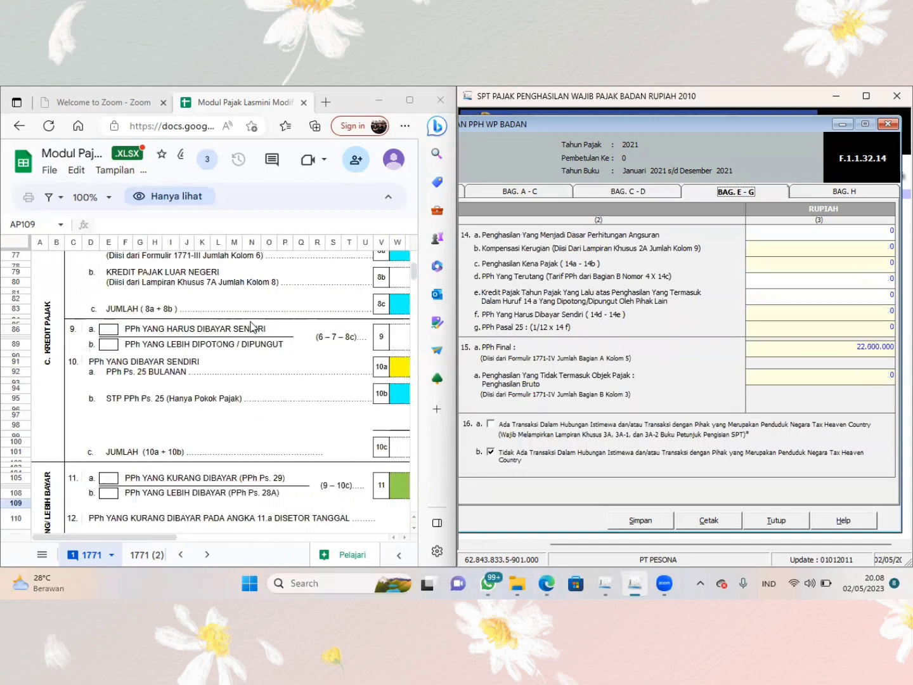
{"action": "scroll", "coordinate": [253, 326], "scroll_direction": "up", "scroll_amount": 5}
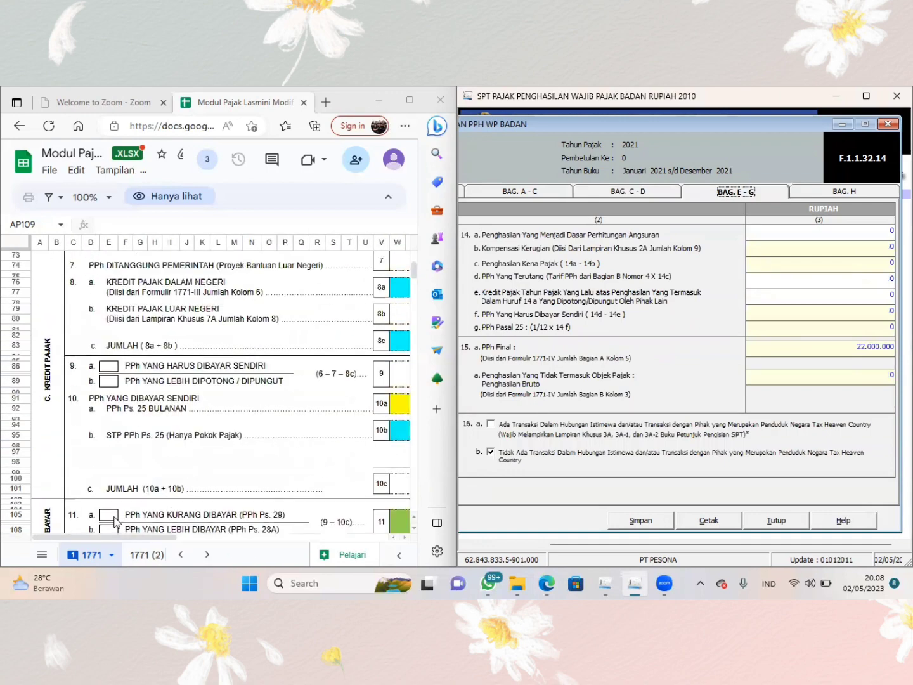
{"action": "left_click", "coordinate": [143, 555]}
{"action": "left_click", "coordinate": [142, 555]}
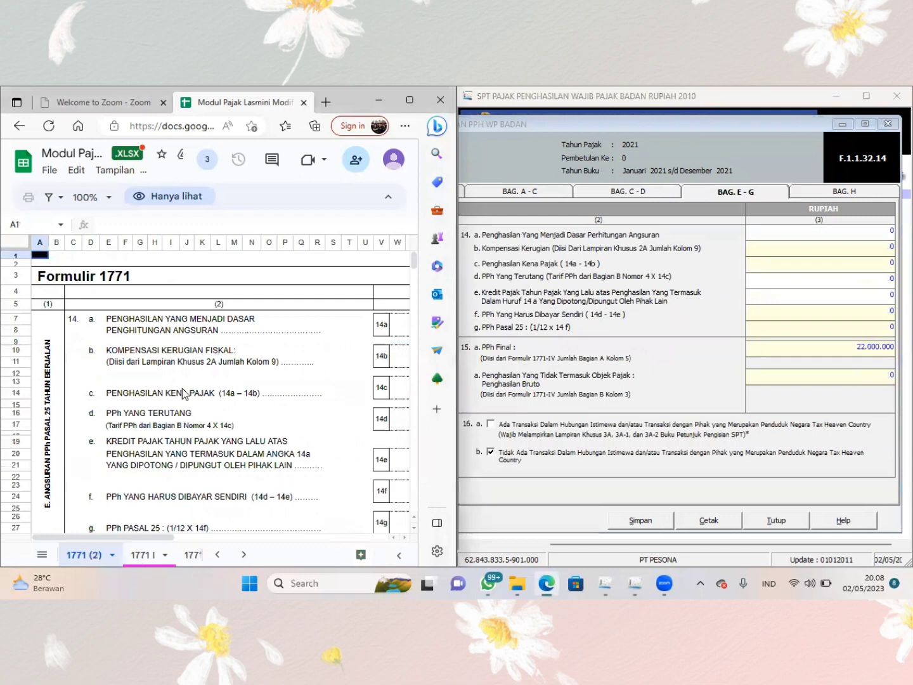
{"action": "scroll", "coordinate": [183, 393], "scroll_direction": "right", "scroll_amount": 10}
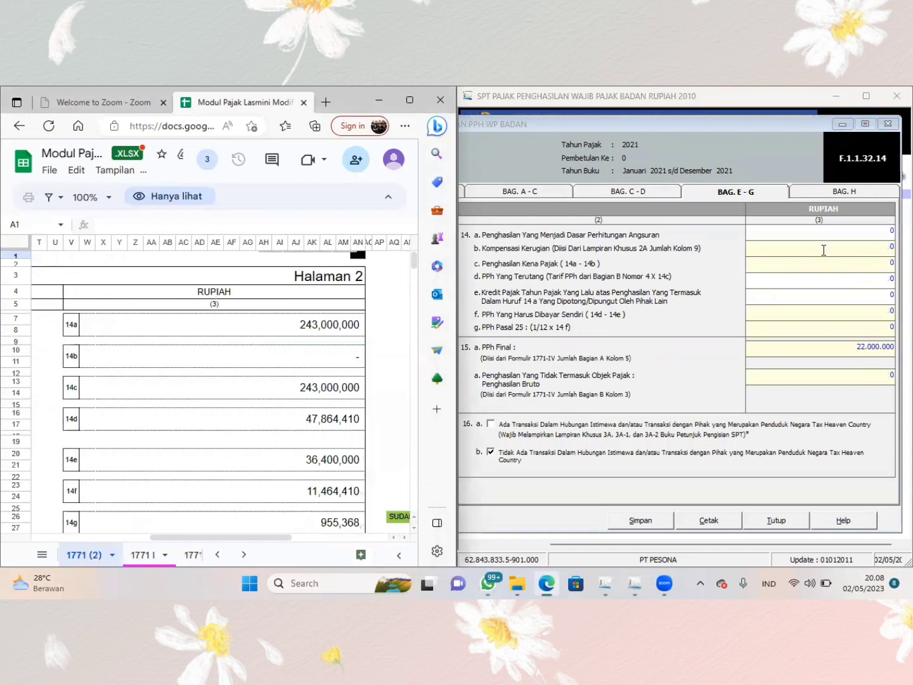
- Enter 243.000.000 as Penghasilan Yang Menjadi Dasar Perhitungan Angsuran in row 14a and 36.400.000 as the tax credit in row 14e
{"action": "left_click", "coordinate": [841, 234]}
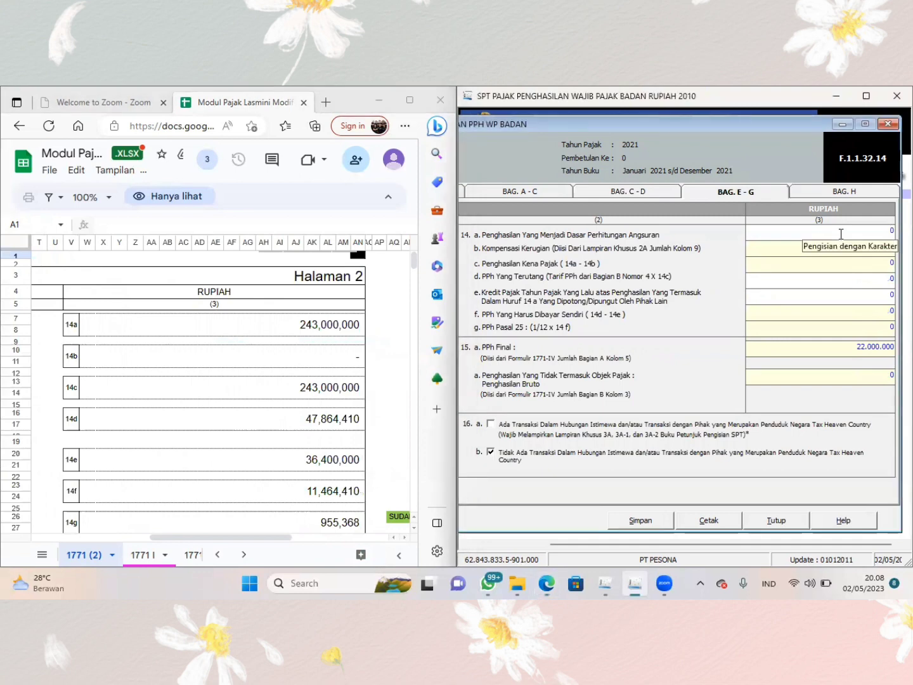
{"action": "double_click", "coordinate": [841, 233]}
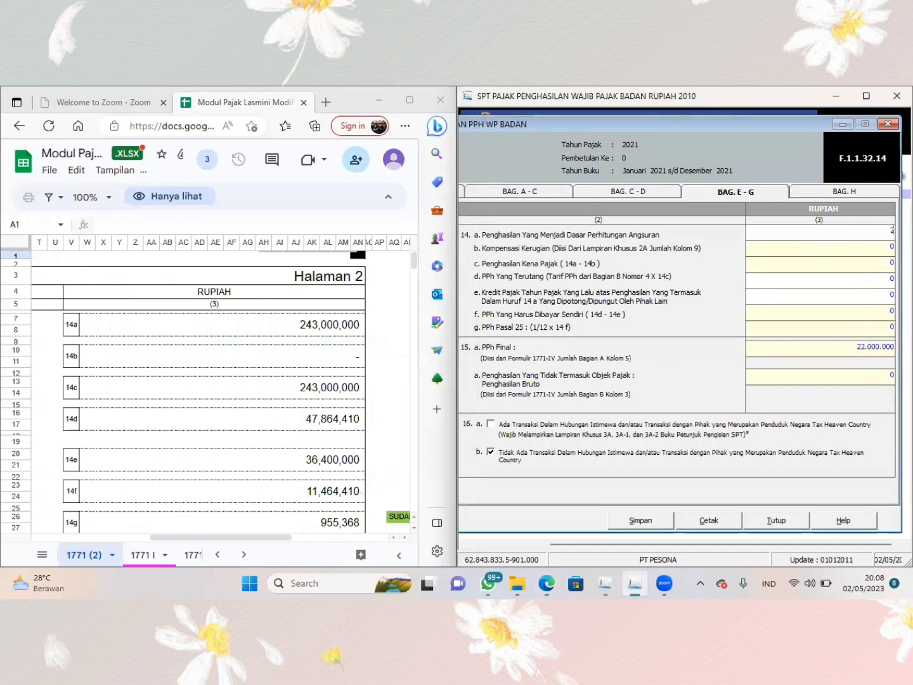
{"action": "type", "text": "243.000.000"}
{"action": "key", "text": "Tab"}
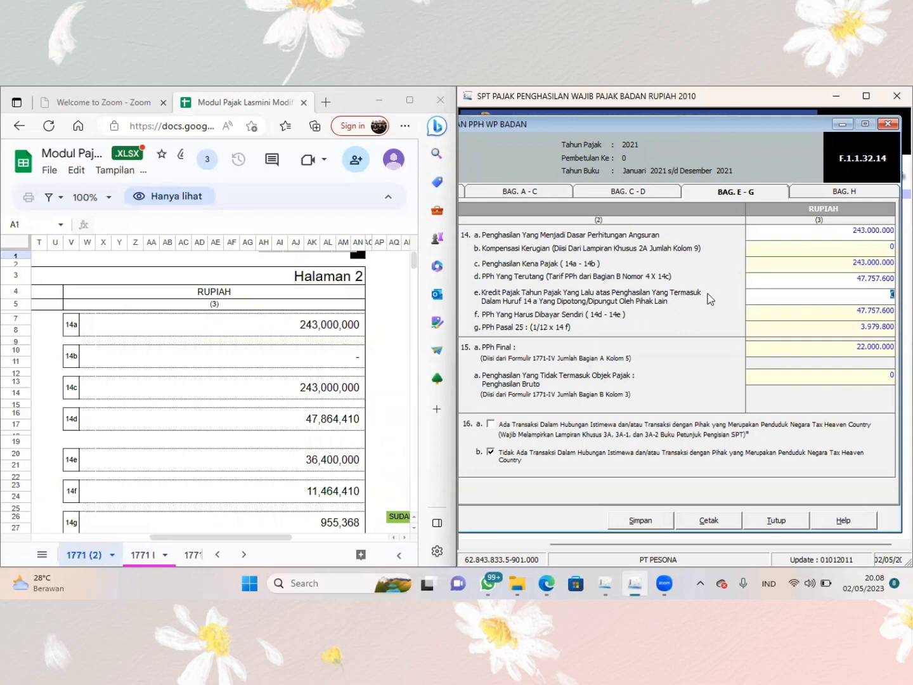
{"action": "type", "text": "36.400.000"}
{"action": "scroll", "coordinate": [250, 465], "scroll_direction": "down", "scroll_amount": 2}
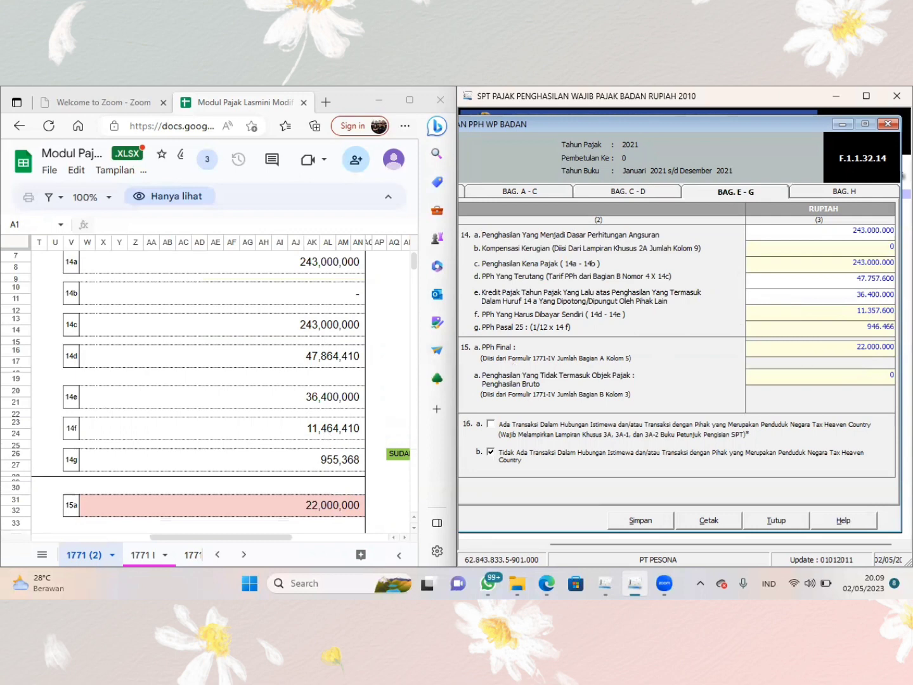
- Set PPh Yang Terutang in row 14d to the sheet's 47.864.410
{"action": "left_click", "coordinate": [861, 278]}
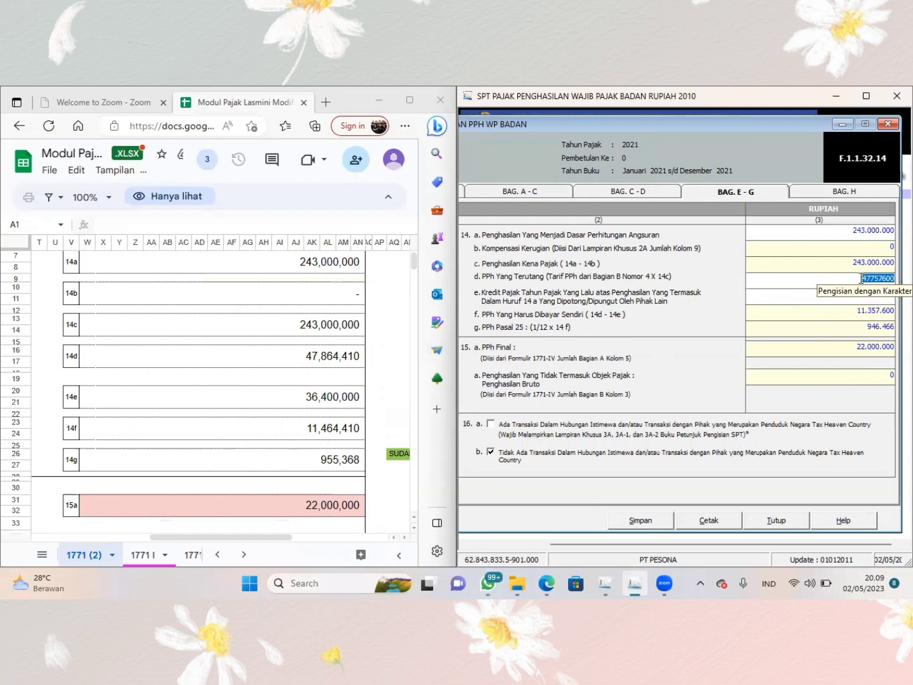
{"action": "type", "text": "47"}
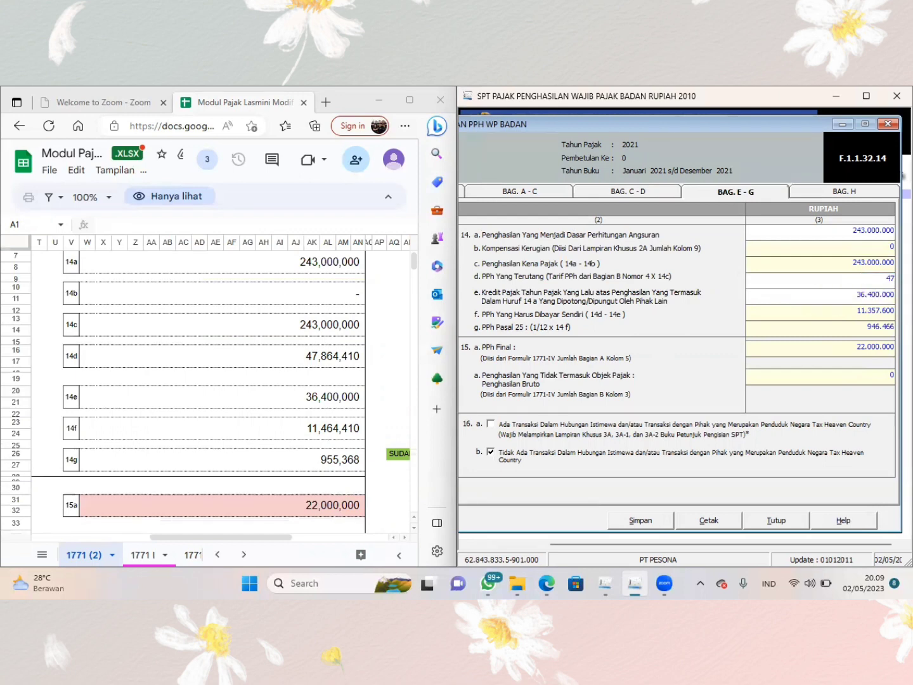
{"action": "type", "text": ".864."}
{"action": "type", "text": "41"}
{"action": "type", "text": "0"}
{"action": "key", "text": "Tab"}
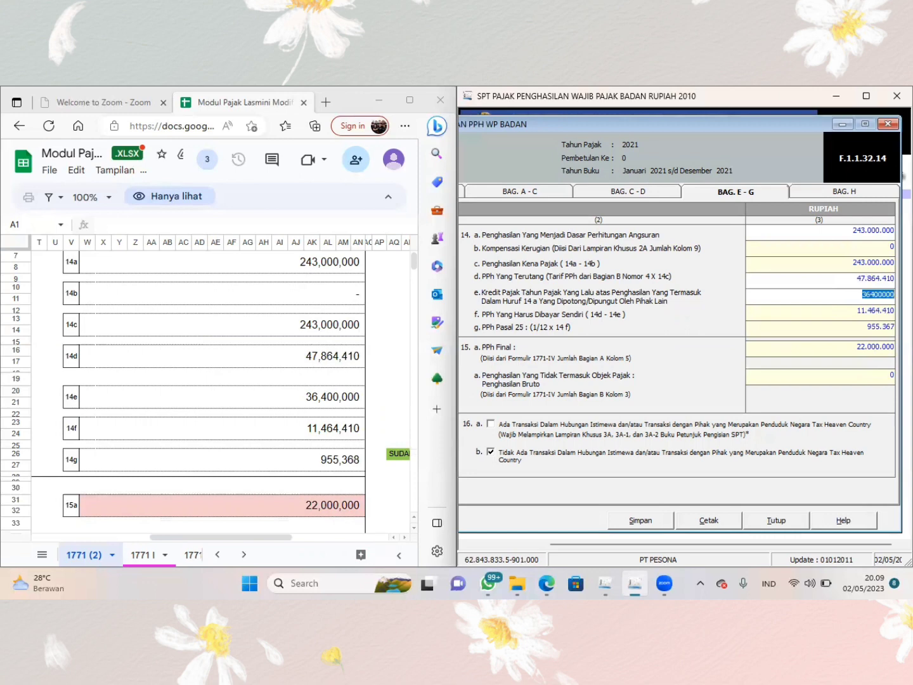
{"action": "key", "text": "Tab"}
- In part H, tick Laporan Keuangan and clear Penghitungan Kompensasi Fiskal, Daftar Fasilitas Penanaman Modal, Daftar Cabang Utama Perusahaan and Kredit Pajak Luar Negeri
{"action": "scroll", "coordinate": [338, 485], "scroll_direction": "down", "scroll_amount": 5}
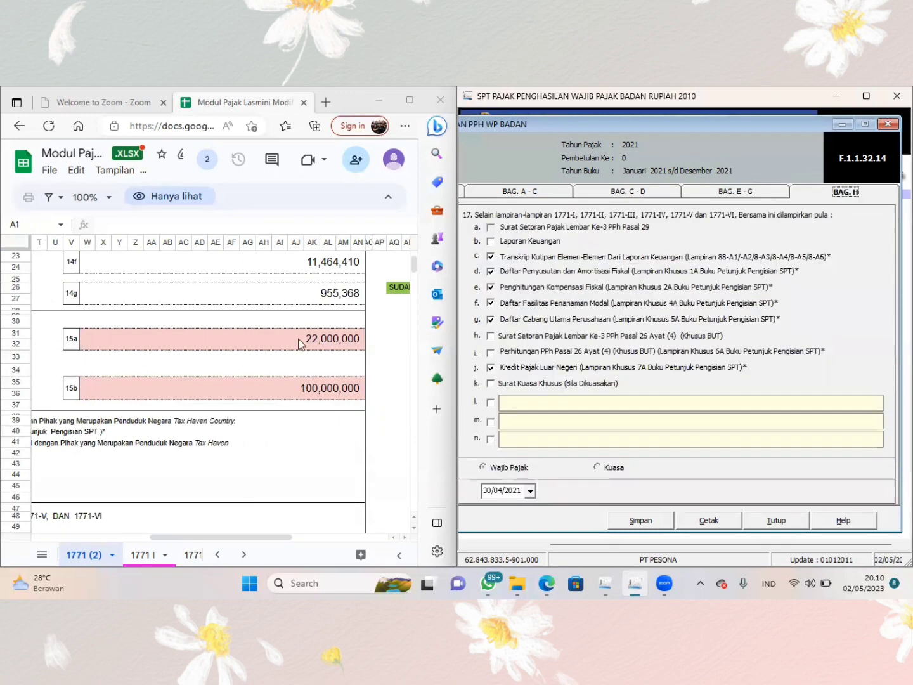
{"action": "scroll", "coordinate": [301, 344], "scroll_direction": "left", "scroll_amount": 2}
{"action": "scroll", "coordinate": [301, 344], "scroll_direction": "left", "scroll_amount": 5}
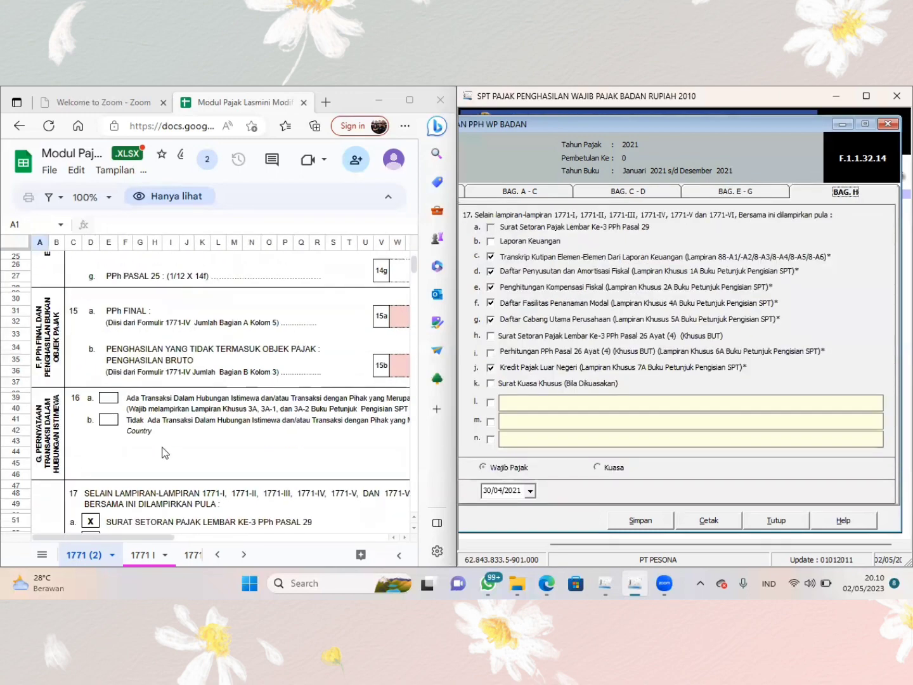
{"action": "scroll", "coordinate": [163, 451], "scroll_direction": "down", "scroll_amount": 4}
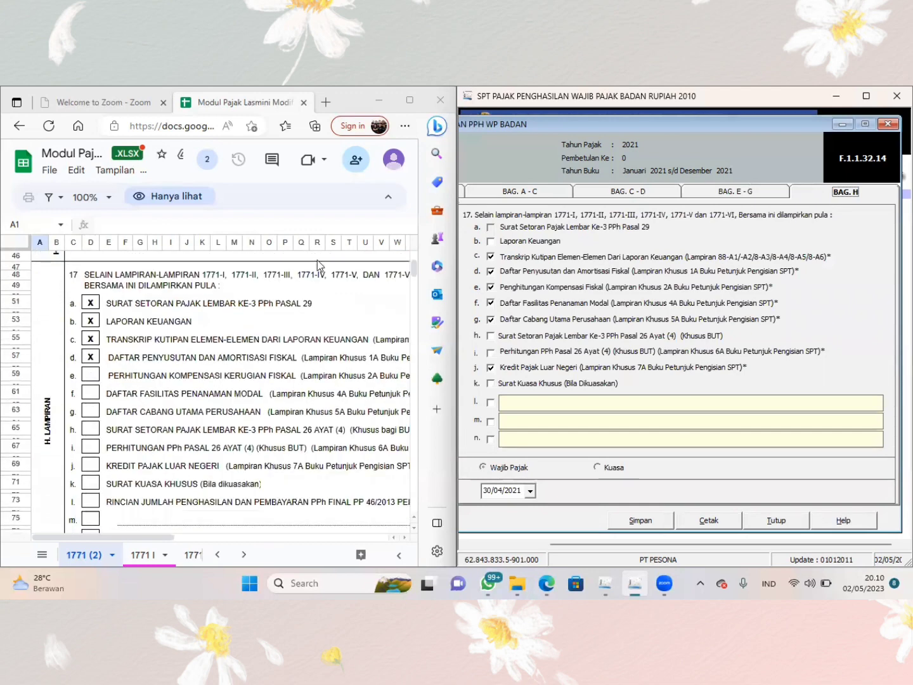
{"action": "left_click", "coordinate": [490, 242]}
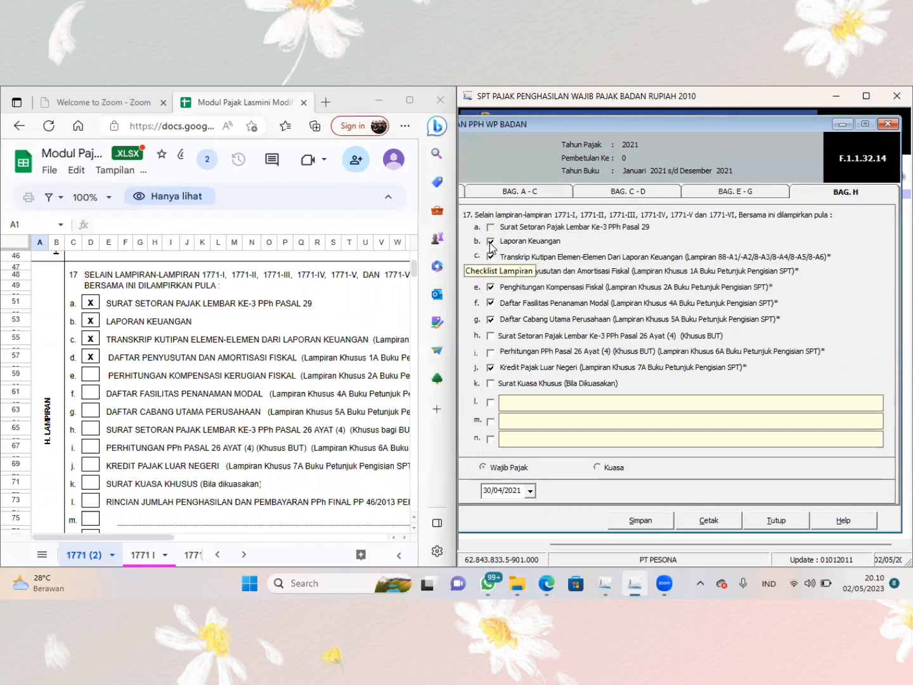
{"action": "left_click", "coordinate": [491, 288]}
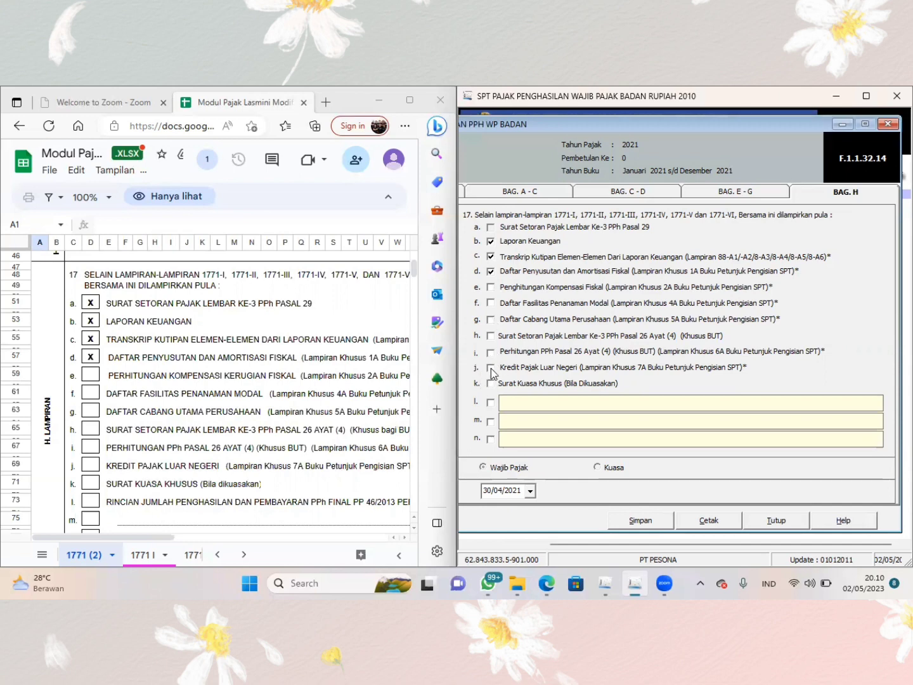
{"action": "left_click", "coordinate": [491, 256]}
{"action": "left_click", "coordinate": [492, 256]}
- Save the main SPT PPh Wajib Pajak Badan form and close it
{"action": "left_click", "coordinate": [641, 521]}
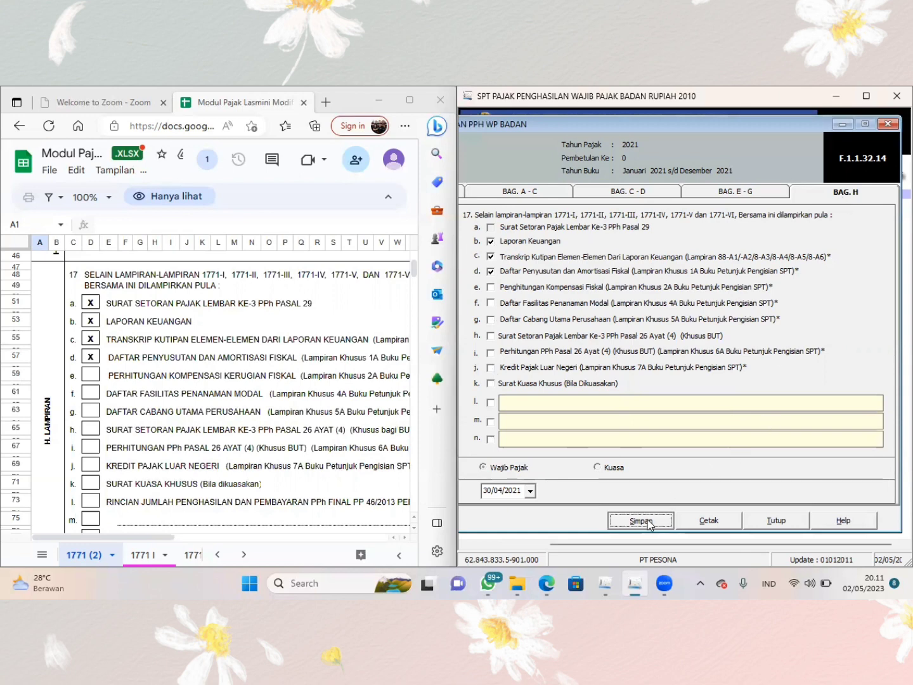
{"action": "left_click", "coordinate": [486, 378]}
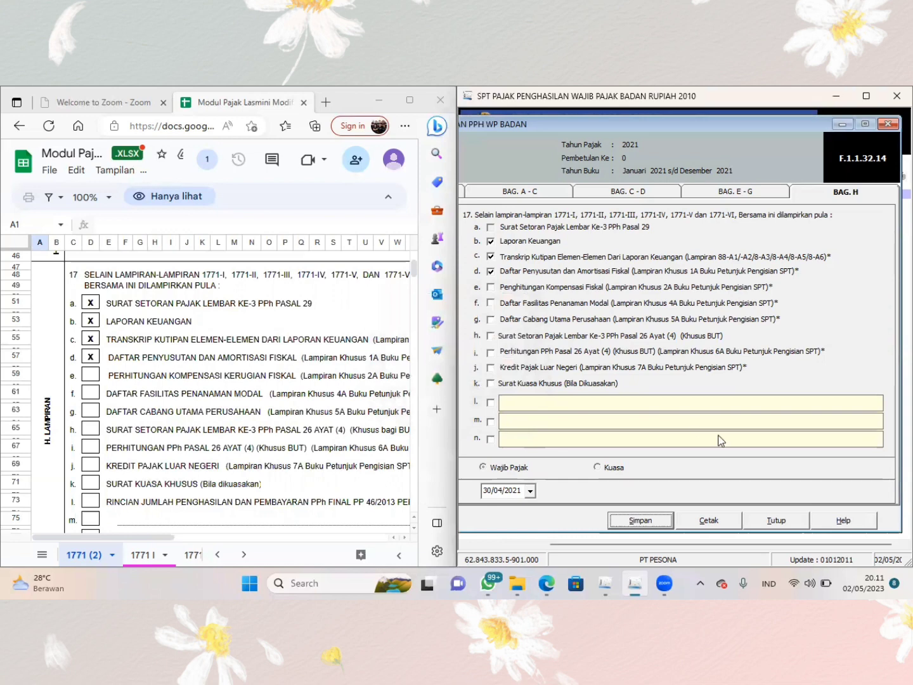
{"action": "left_click", "coordinate": [760, 520]}
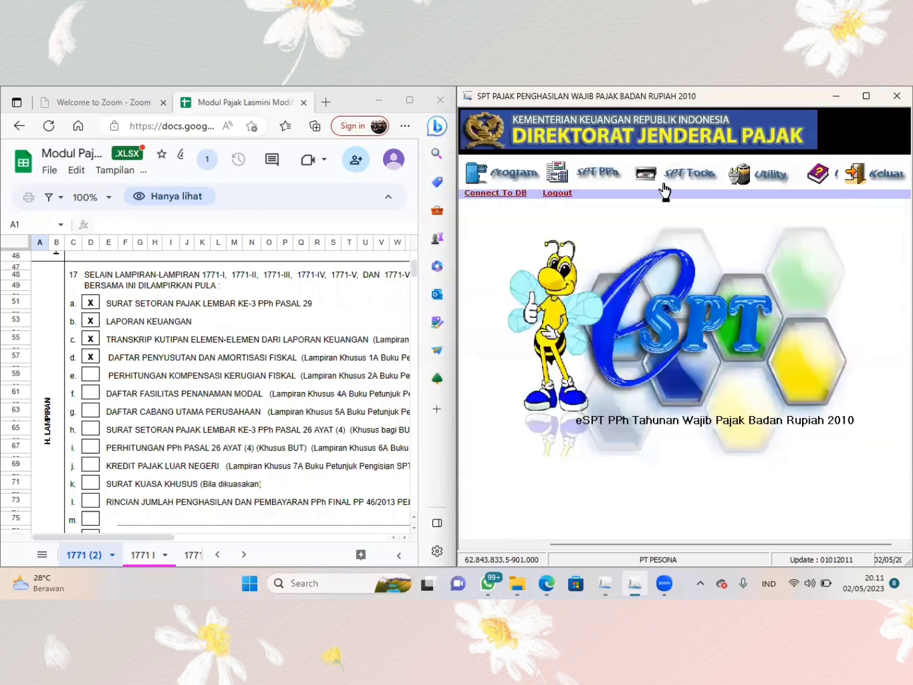
- Open the attachment Formulir 1771-IV at its page 2, the income that is not a tax object
{"action": "left_click", "coordinate": [599, 176]}
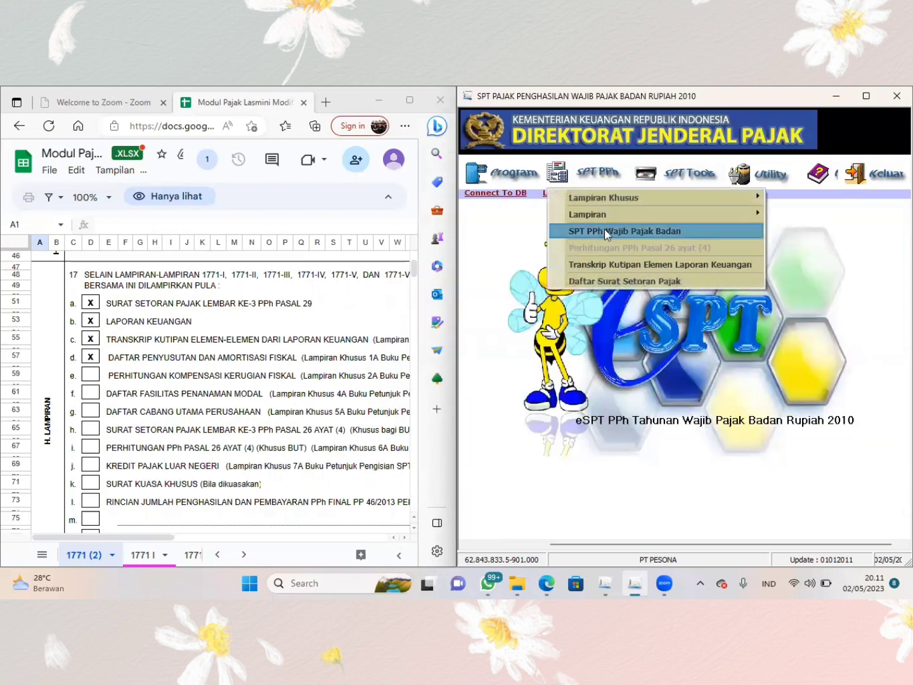
{"action": "left_click", "coordinate": [600, 178]}
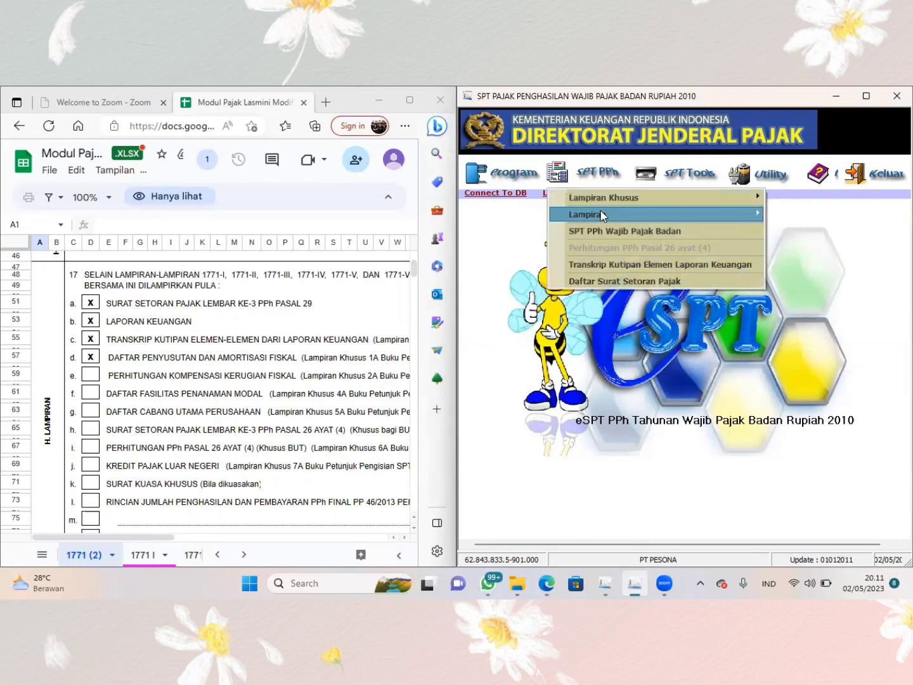
{"action": "mouse_move", "coordinate": [600, 211]}
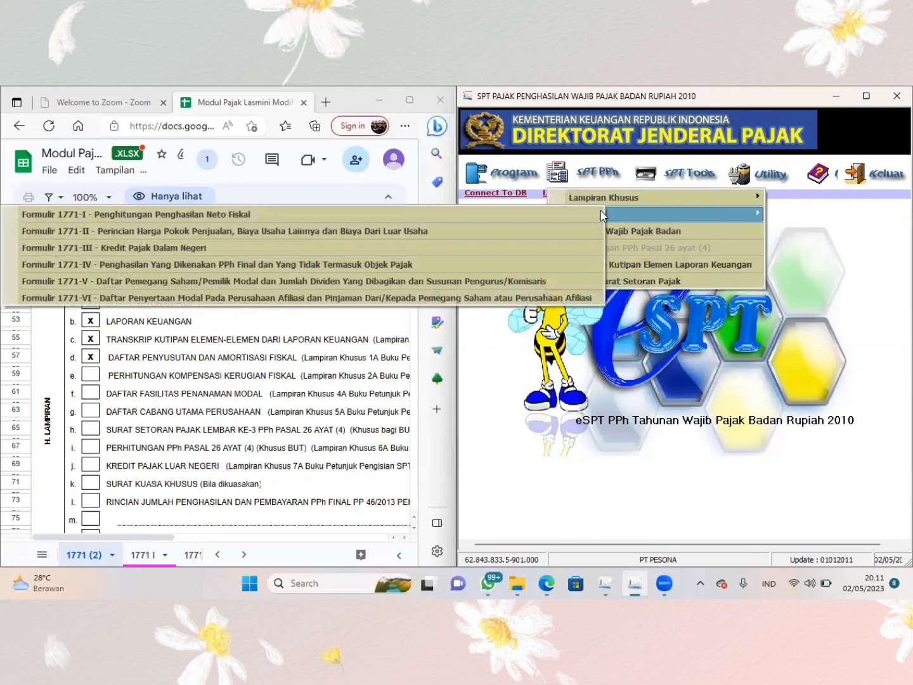
{"action": "left_click", "coordinate": [540, 264]}
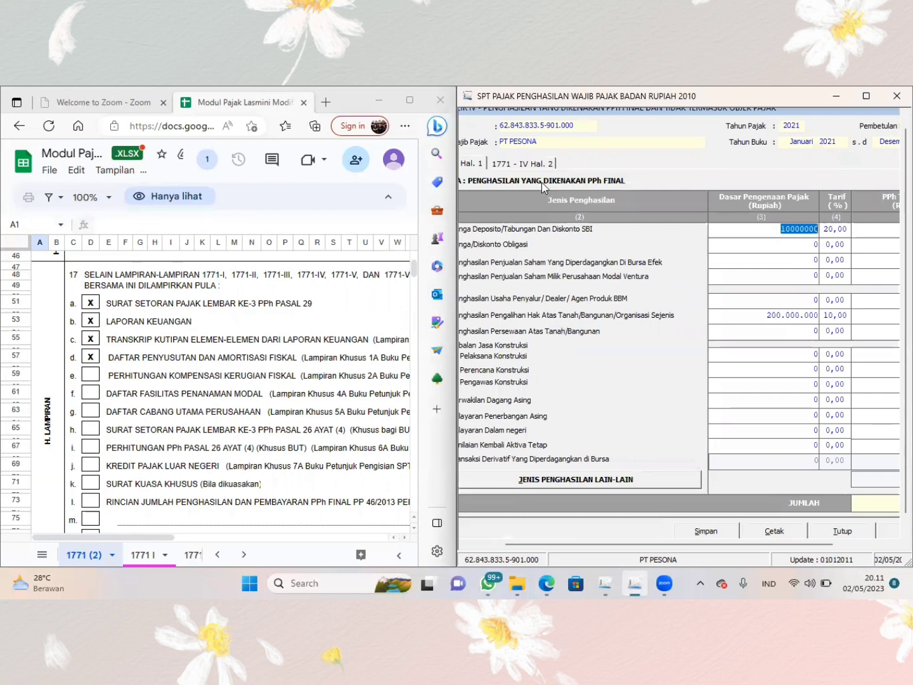
{"action": "left_click", "coordinate": [524, 164]}
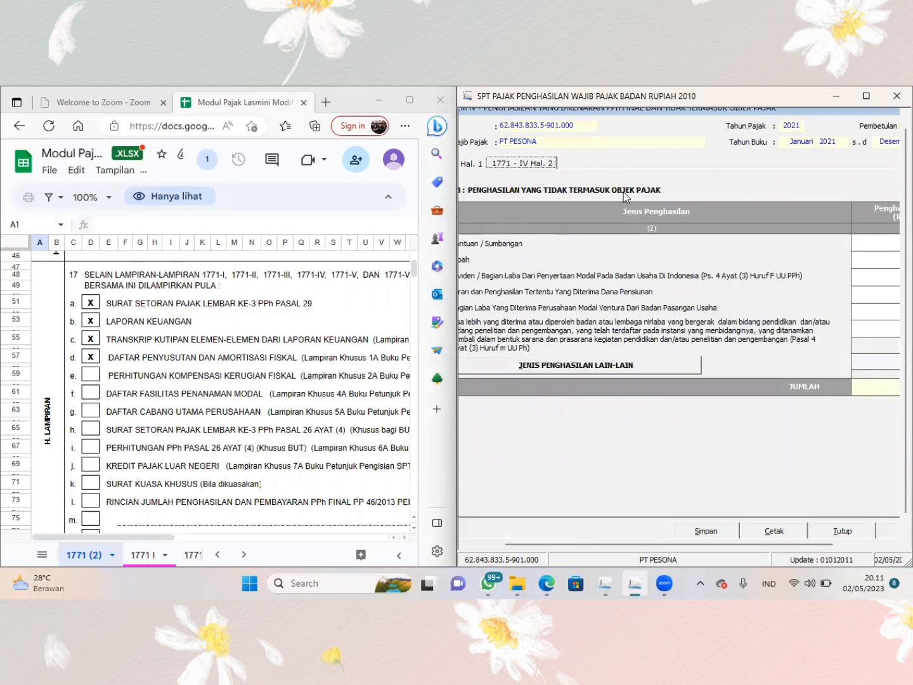
- Look up the part B gross income amount and its income type on the workbook's 1771 IV sheet
{"action": "left_click", "coordinate": [194, 558]}
{"action": "left_click", "coordinate": [194, 558]}
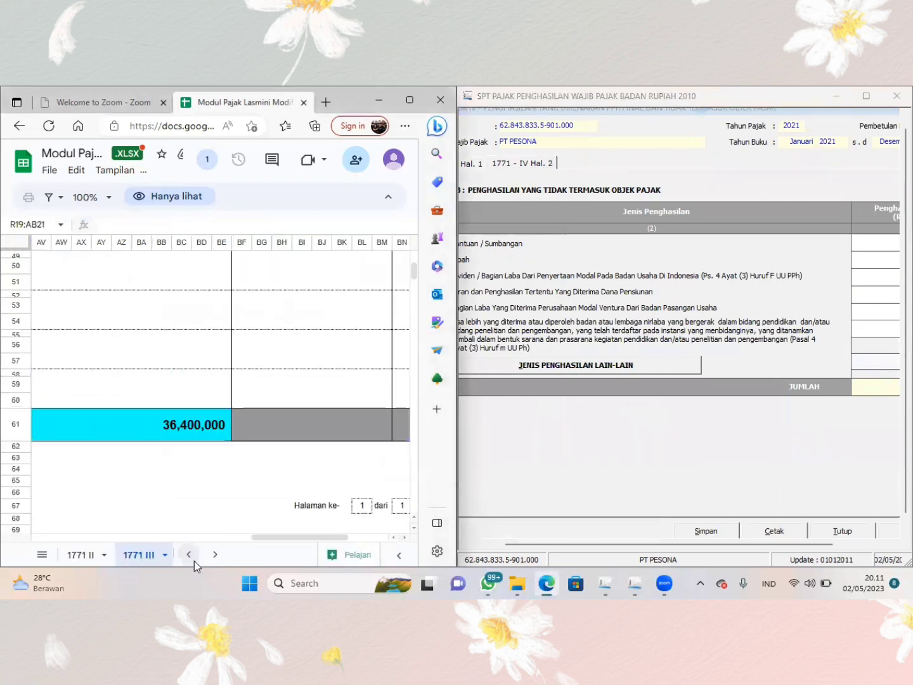
{"action": "left_click", "coordinate": [206, 555]}
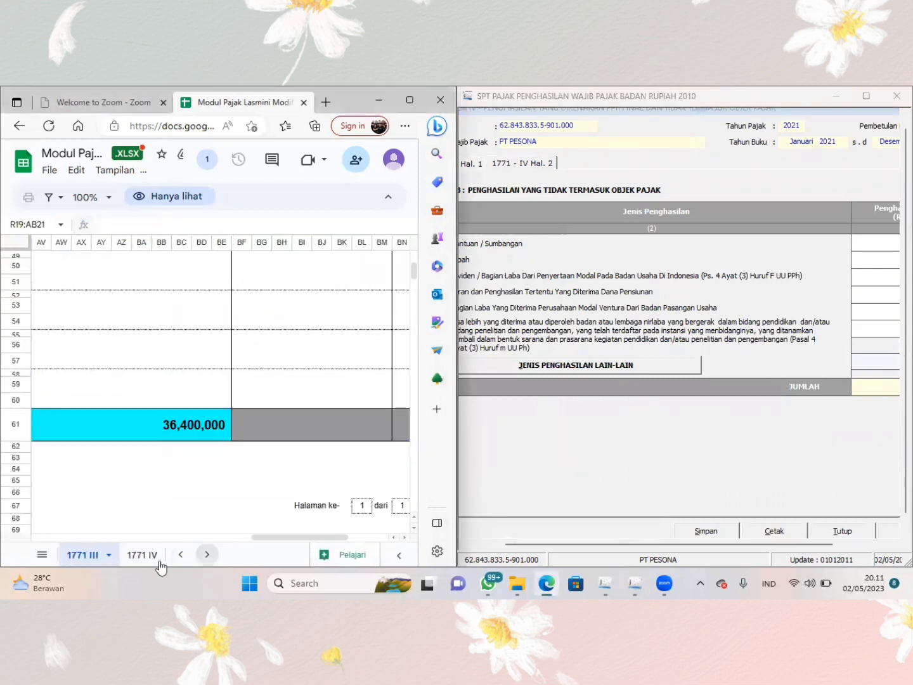
{"action": "left_click", "coordinate": [142, 555]}
{"action": "scroll", "coordinate": [381, 420], "scroll_direction": "down", "scroll_amount": 5}
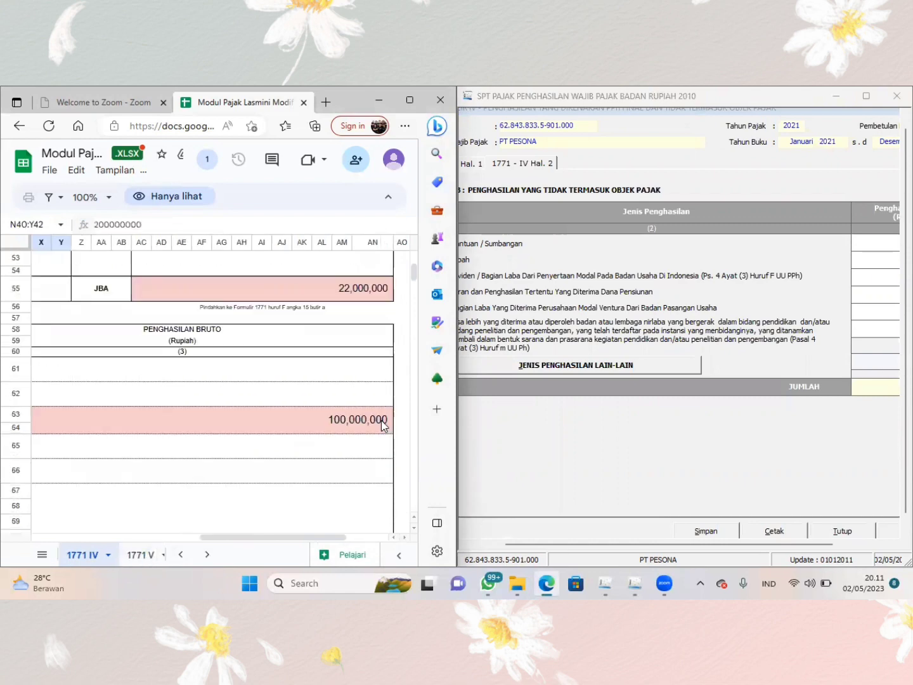
{"action": "scroll", "coordinate": [381, 420], "scroll_direction": "left", "scroll_amount": 10}
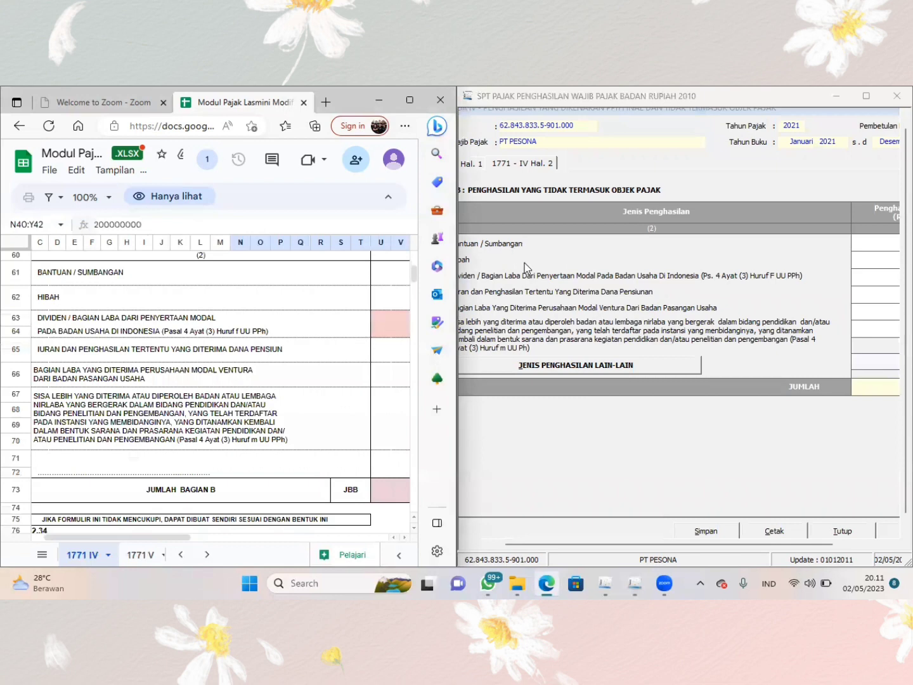
- Maximize the eSPT window and enter 100.000.000 as gross income for Dividen / Bagian Laba Dari Penyertaan Modal Pada Badan Usaha Di Indonesia
{"action": "left_click", "coordinate": [863, 280]}
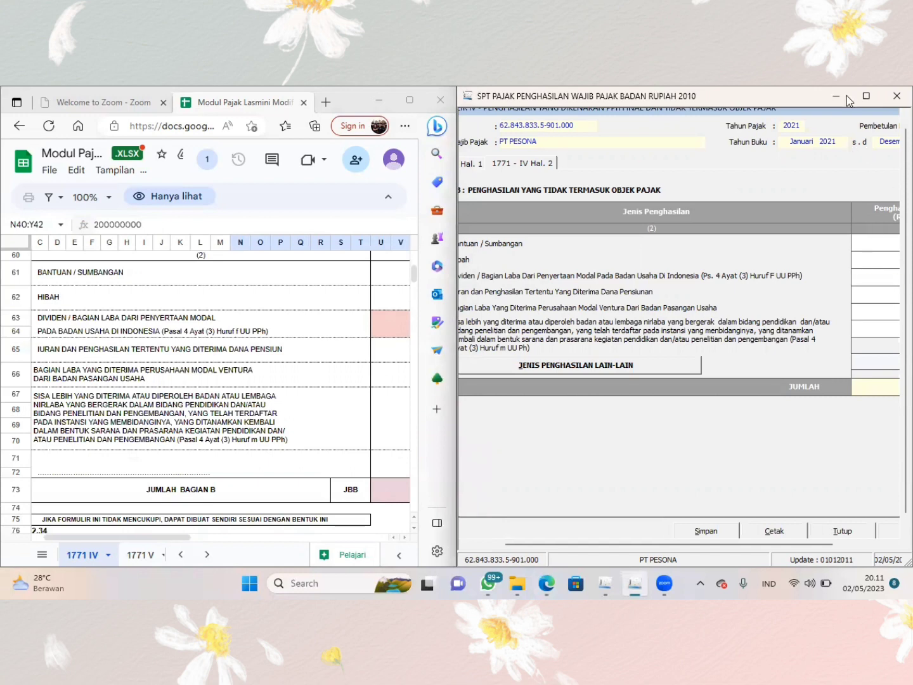
{"action": "left_click", "coordinate": [865, 97]}
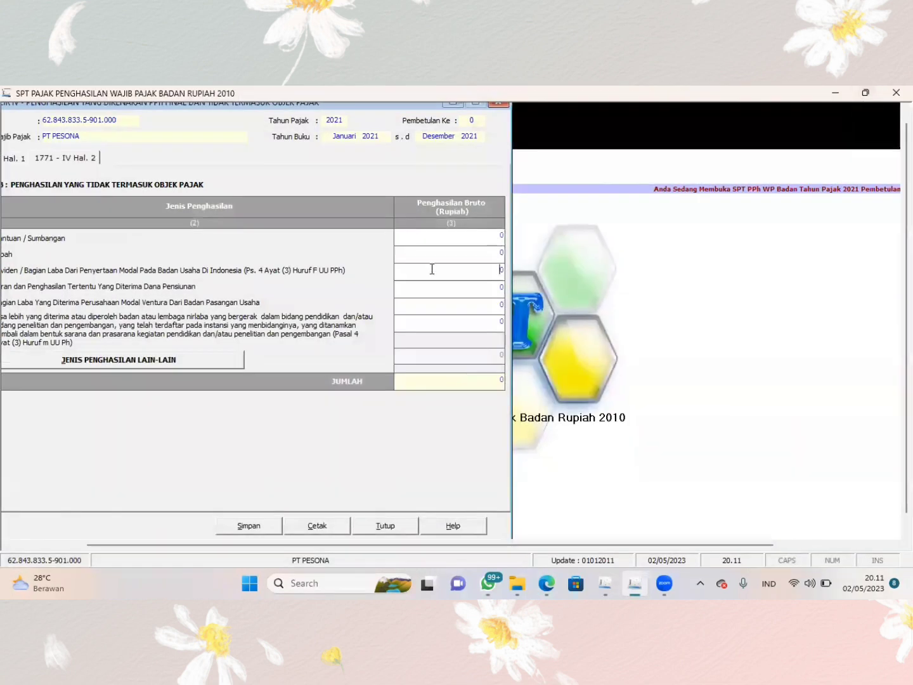
{"action": "left_click", "coordinate": [442, 273]}
{"action": "type", "text": "10."}
{"action": "type", "text": "000.0"}
{"action": "type", "text": "00"}
{"action": "key", "text": "Tab"}
{"action": "left_click", "coordinate": [481, 274]}
{"action": "key", "text": "Tab"}
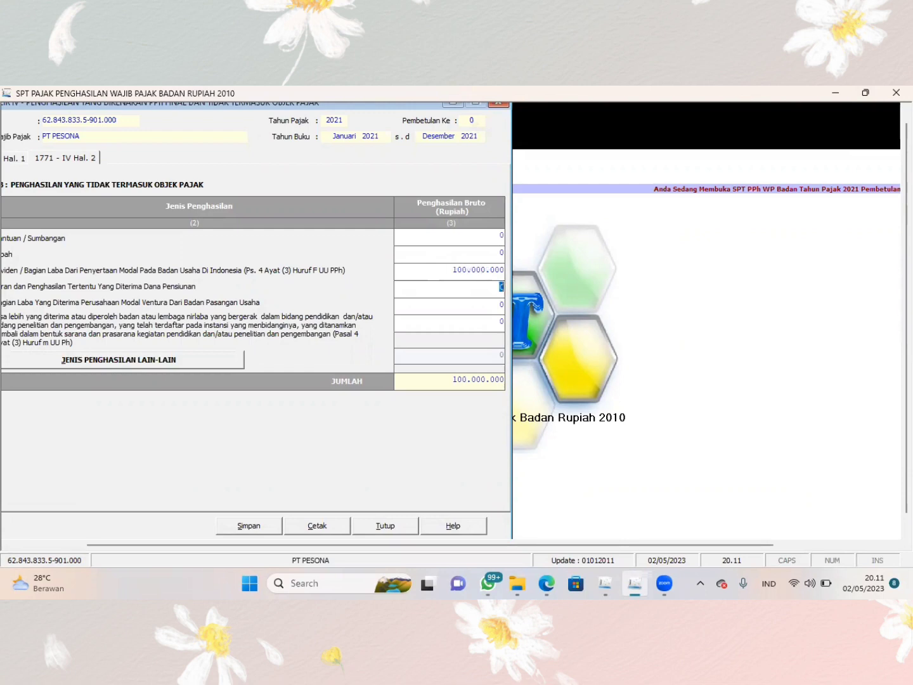
- Save the Formulir 1771-IV data
{"action": "left_click", "coordinate": [248, 526]}
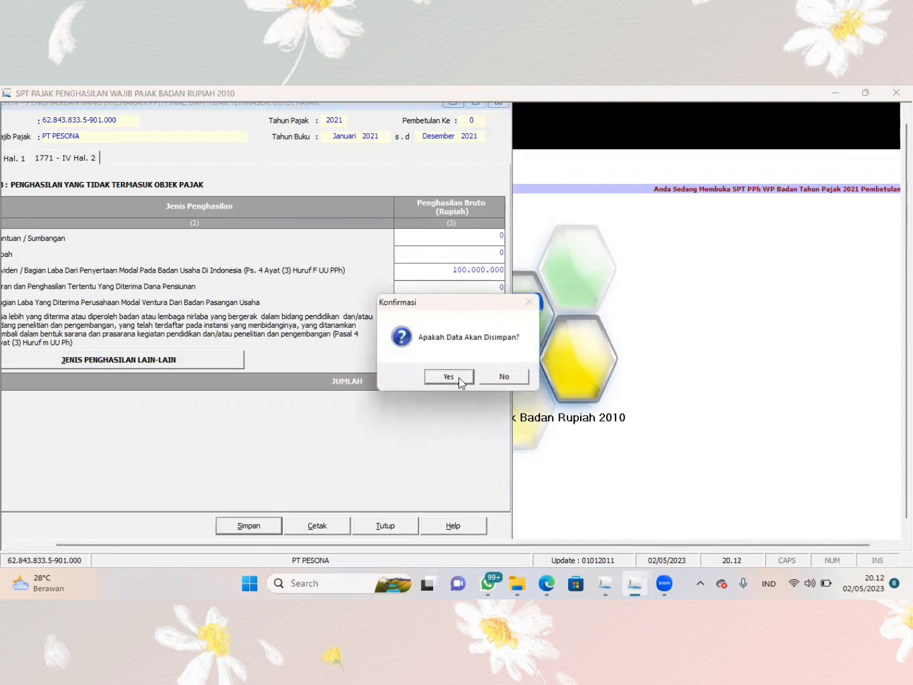
{"action": "left_click", "coordinate": [458, 380]}
{"action": "left_click", "coordinate": [491, 376]}
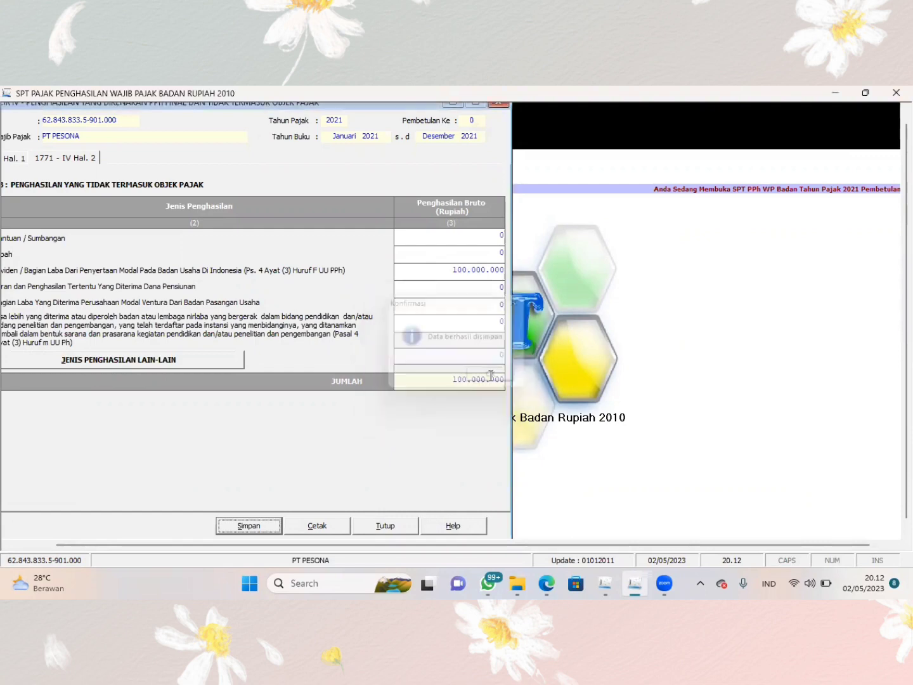
- Close Formulir 1771-IV and open the main SPT Tahunan PPh WP Badan form at parts E - G
{"action": "left_click", "coordinate": [378, 529]}
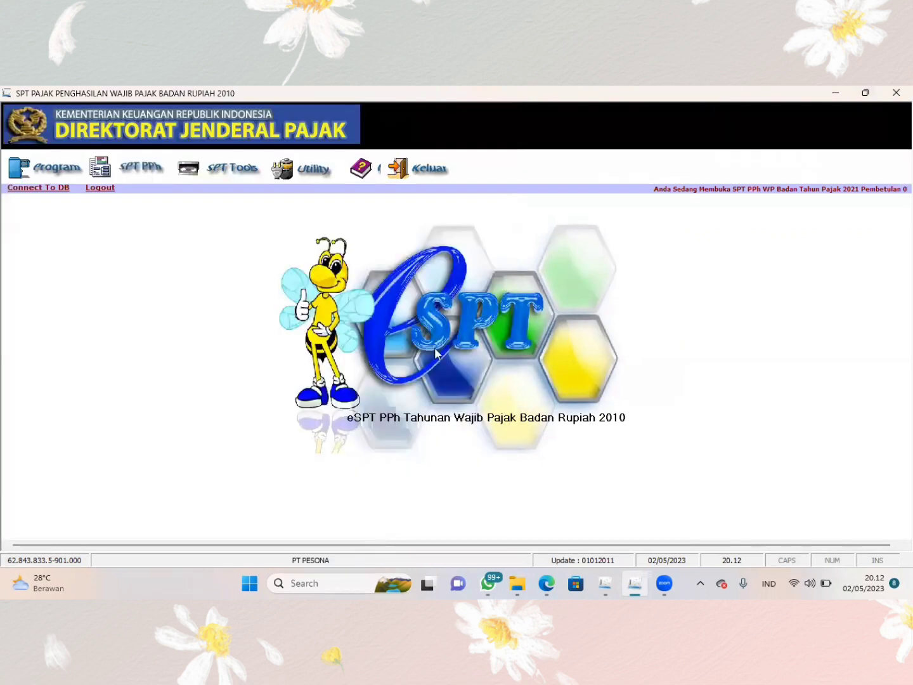
{"action": "left_click", "coordinate": [142, 173]}
{"action": "left_click", "coordinate": [165, 226]}
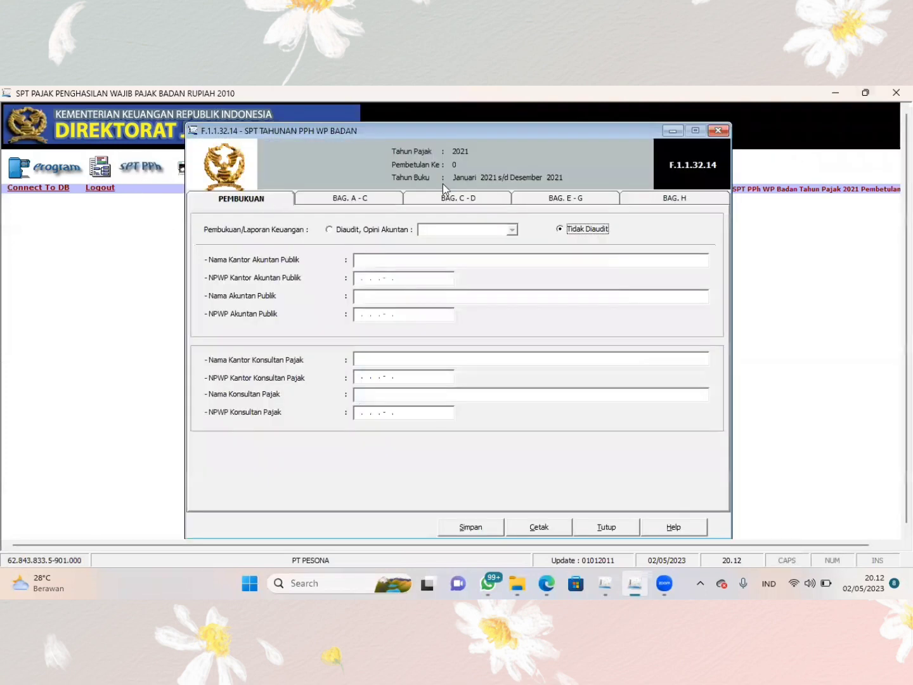
{"action": "left_click", "coordinate": [564, 201]}
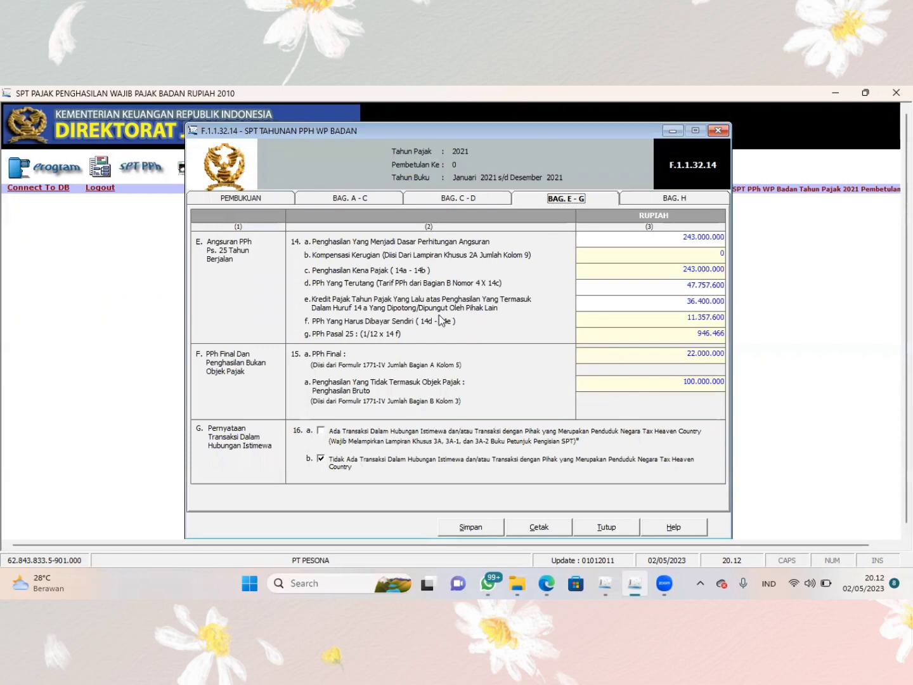
- Go to part H (Lampiran) of the main SPT form, save the form's data and close it
{"action": "left_click", "coordinate": [640, 198]}
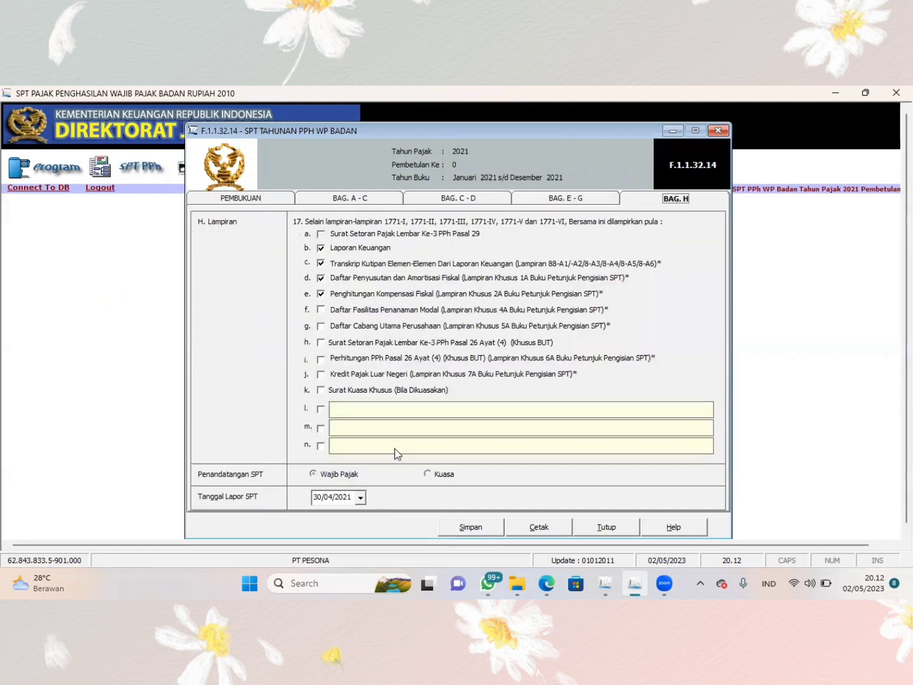
{"action": "left_click", "coordinate": [470, 532]}
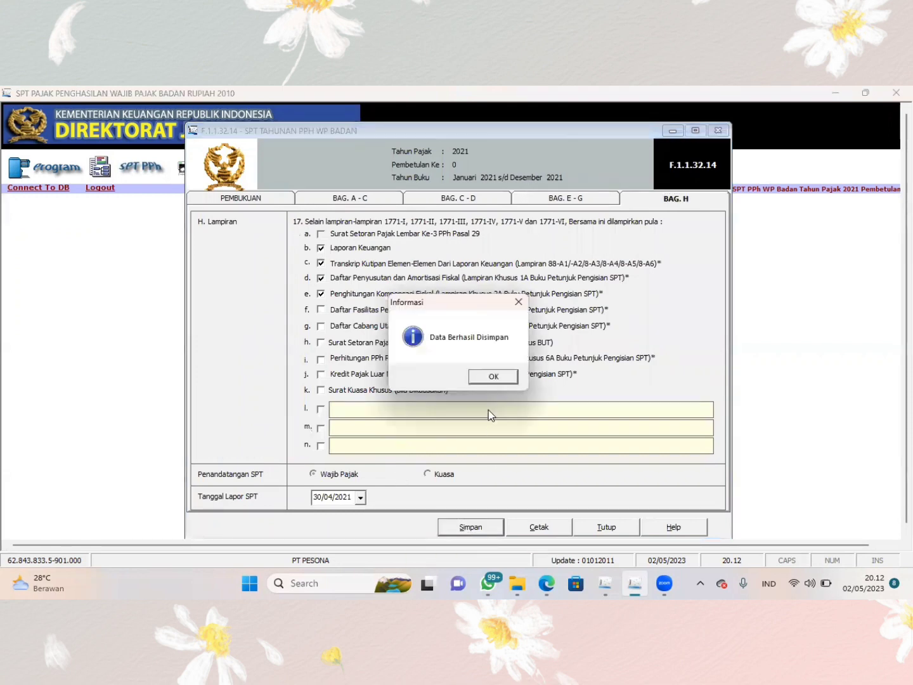
{"action": "left_click", "coordinate": [487, 378]}
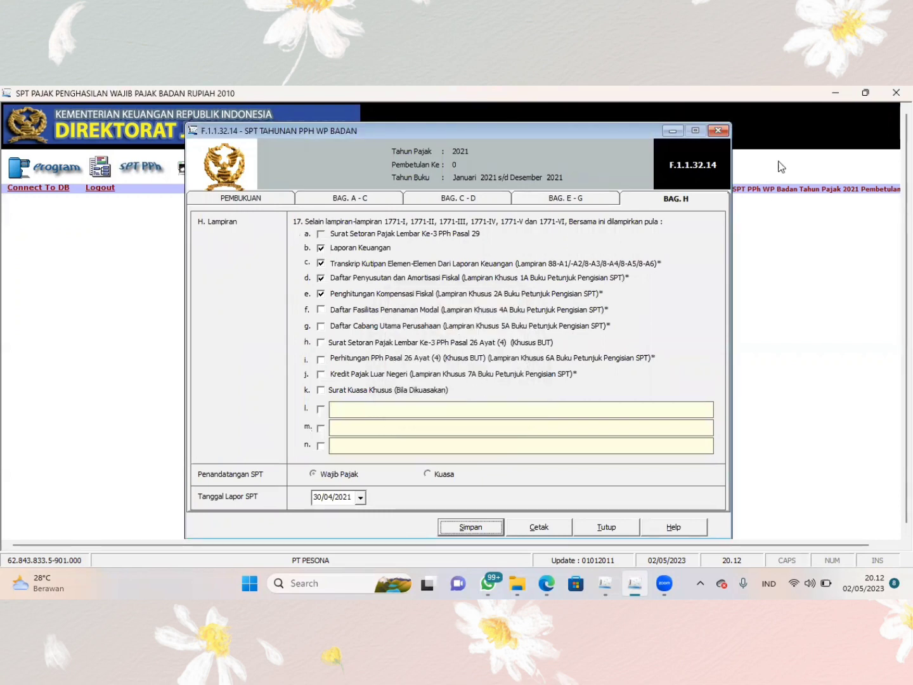
{"action": "left_click", "coordinate": [620, 526]}
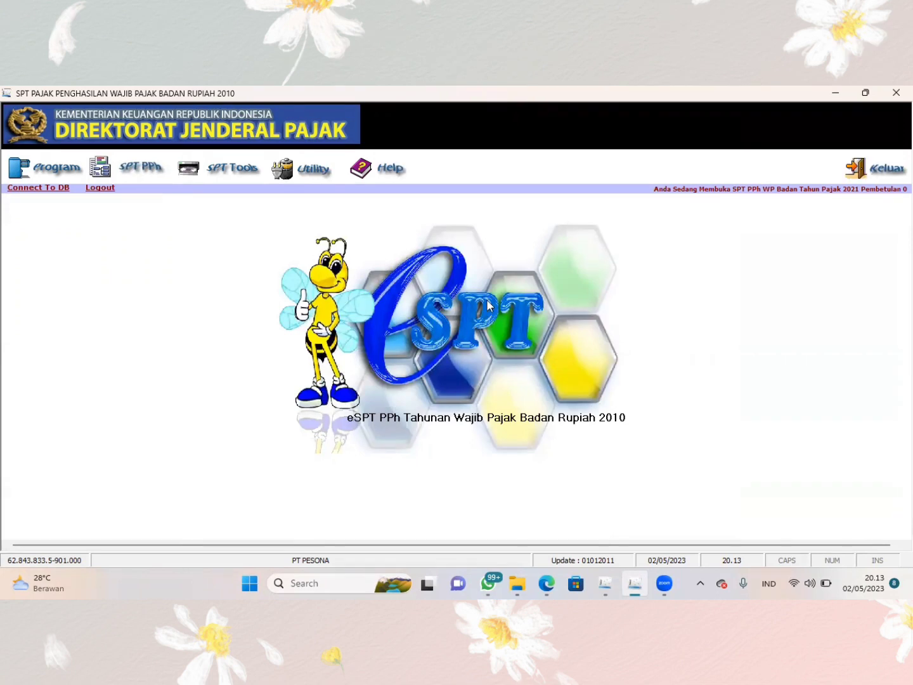